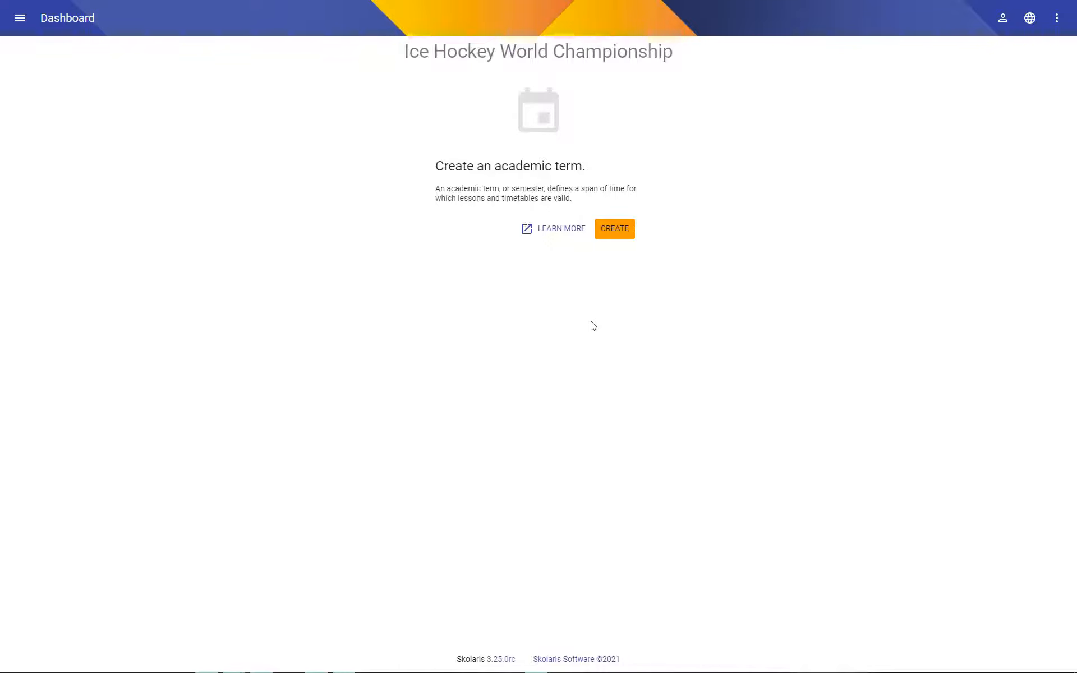
Create an academic term named 2021 running from 2021-05-21 to 2021-06-05.
click(615, 232)
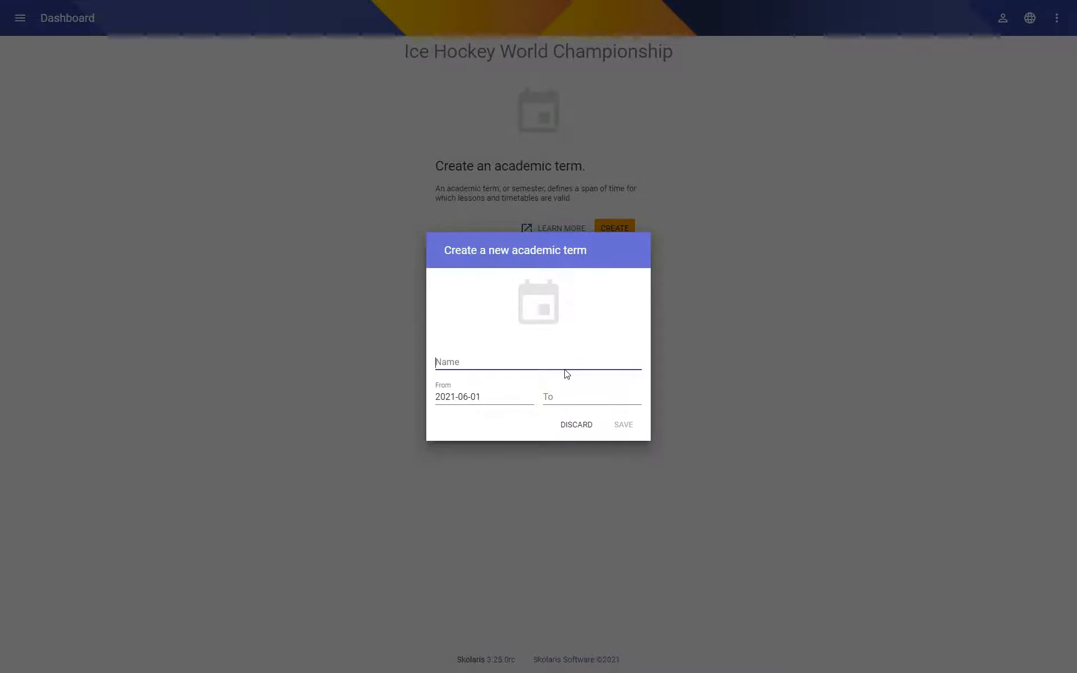
text(M)
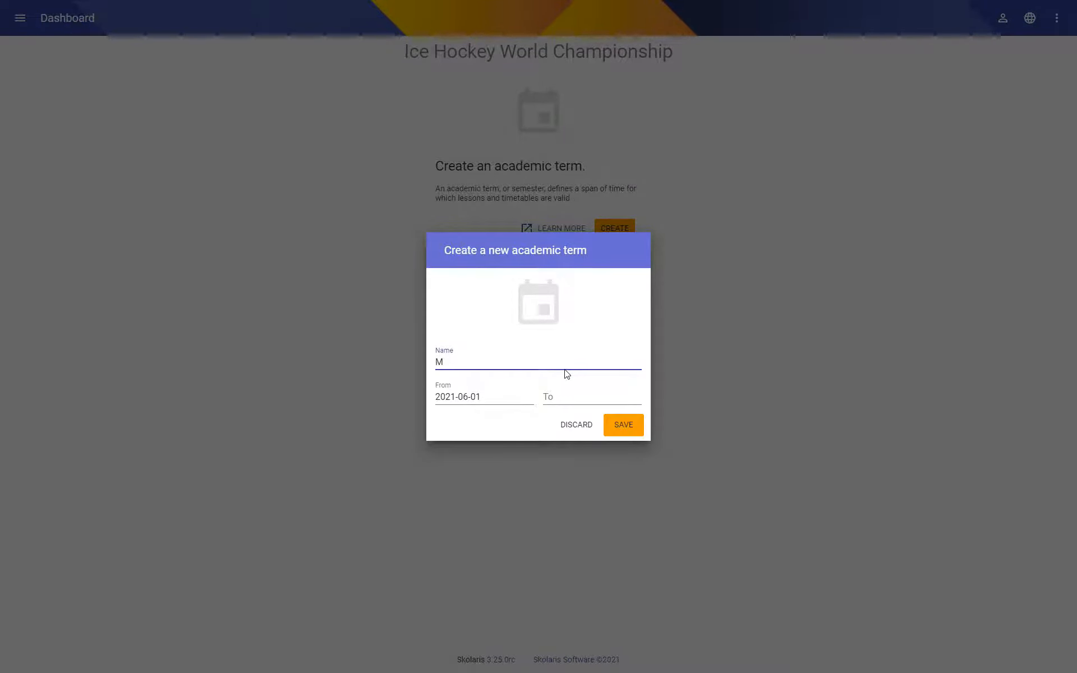
key(BackSpace)
text(2021)
click(495, 401)
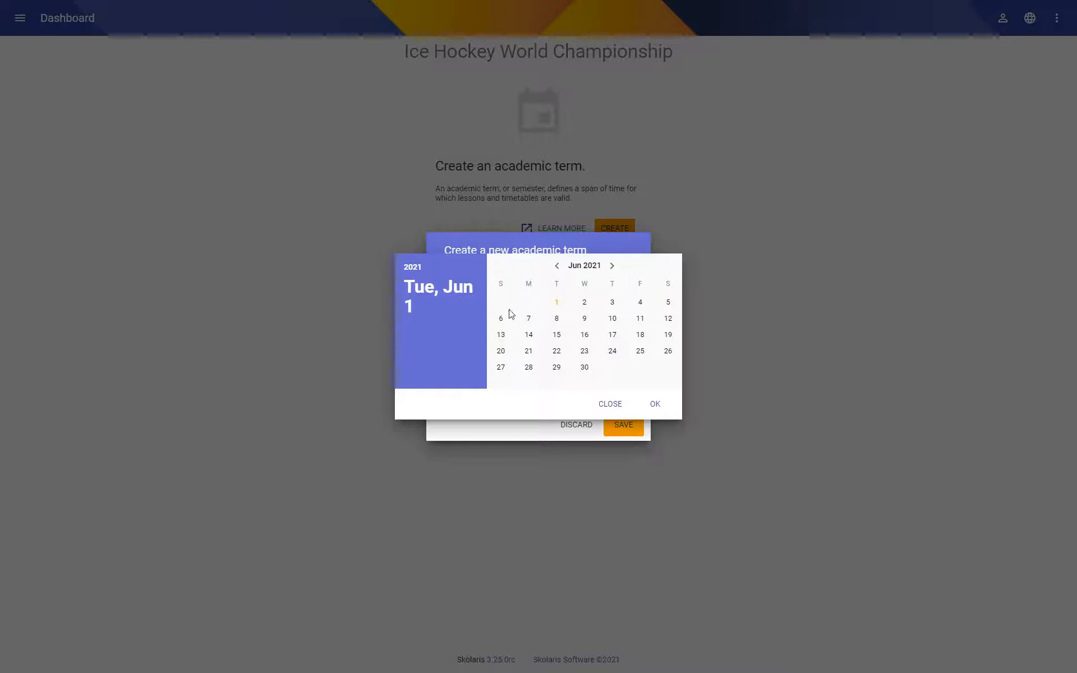
click(557, 267)
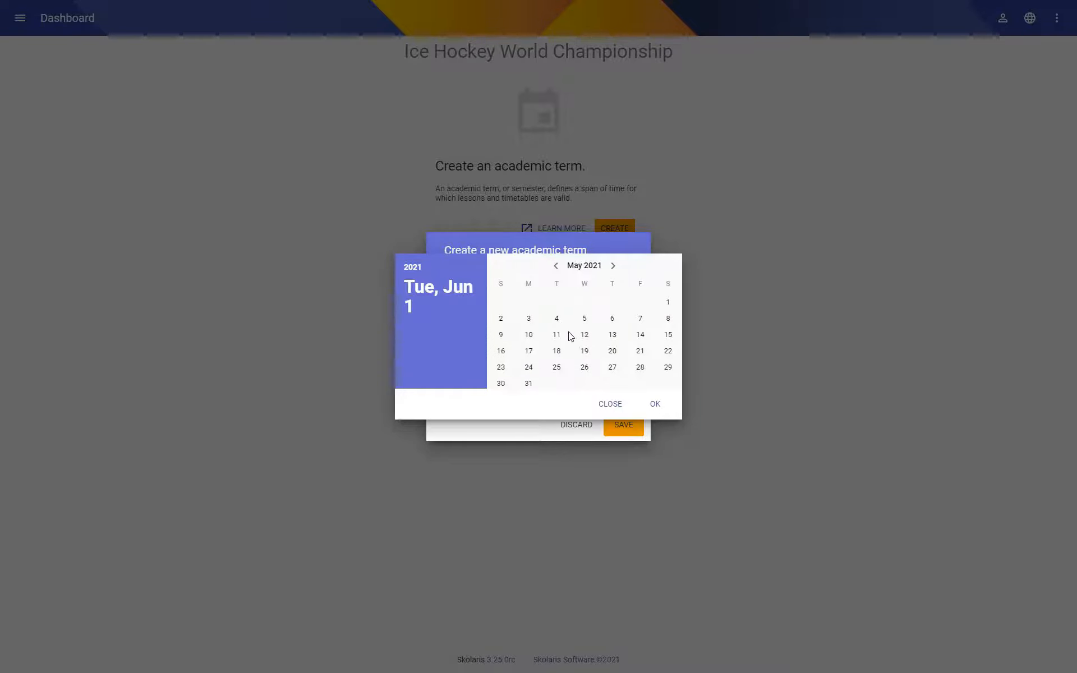
click(641, 353)
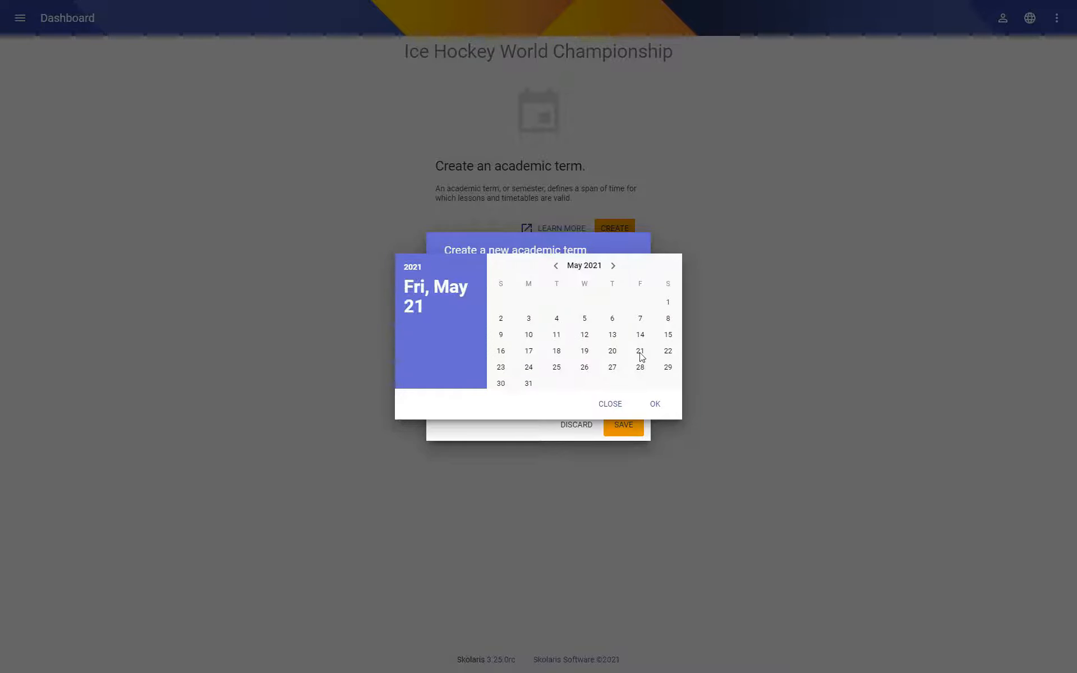
click(655, 405)
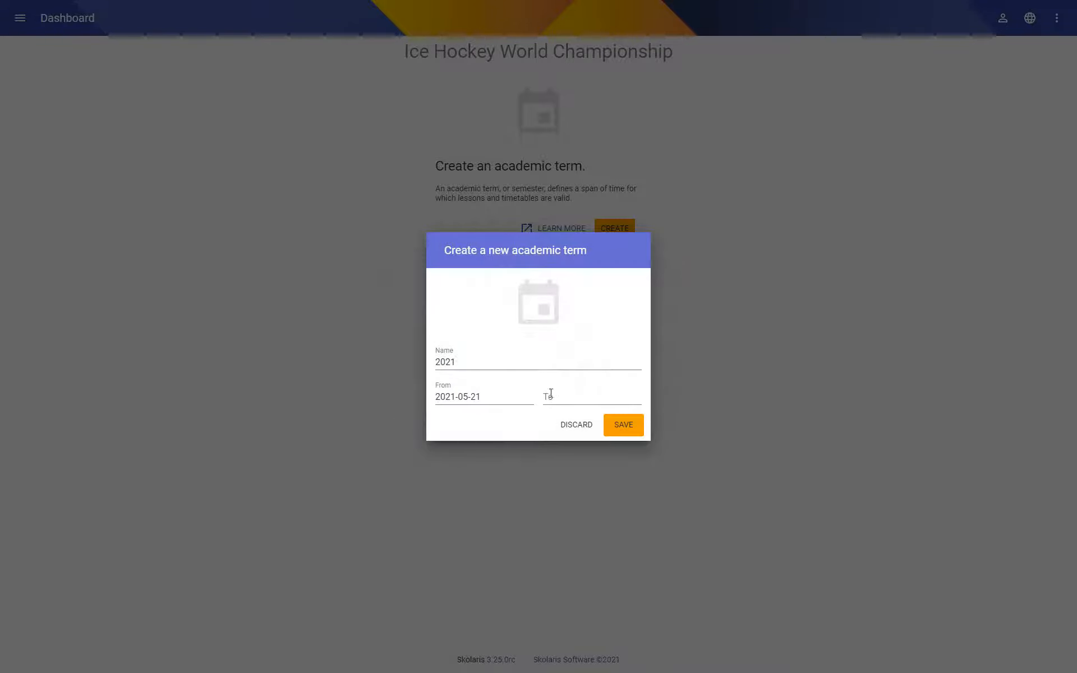
click(584, 399)
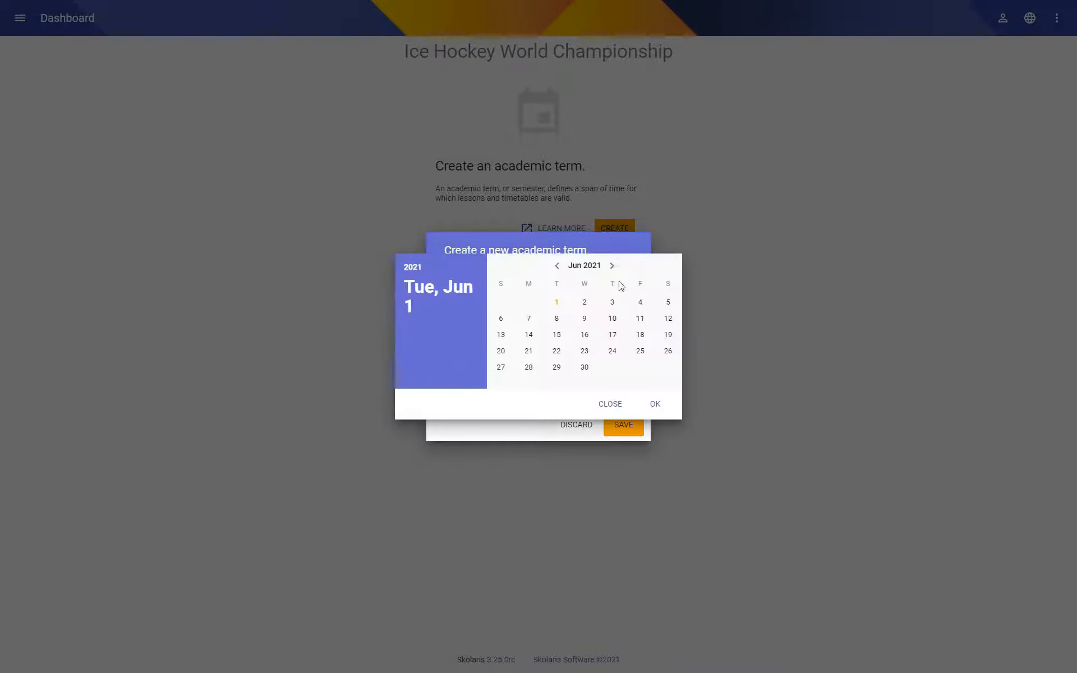
click(668, 302)
click(655, 405)
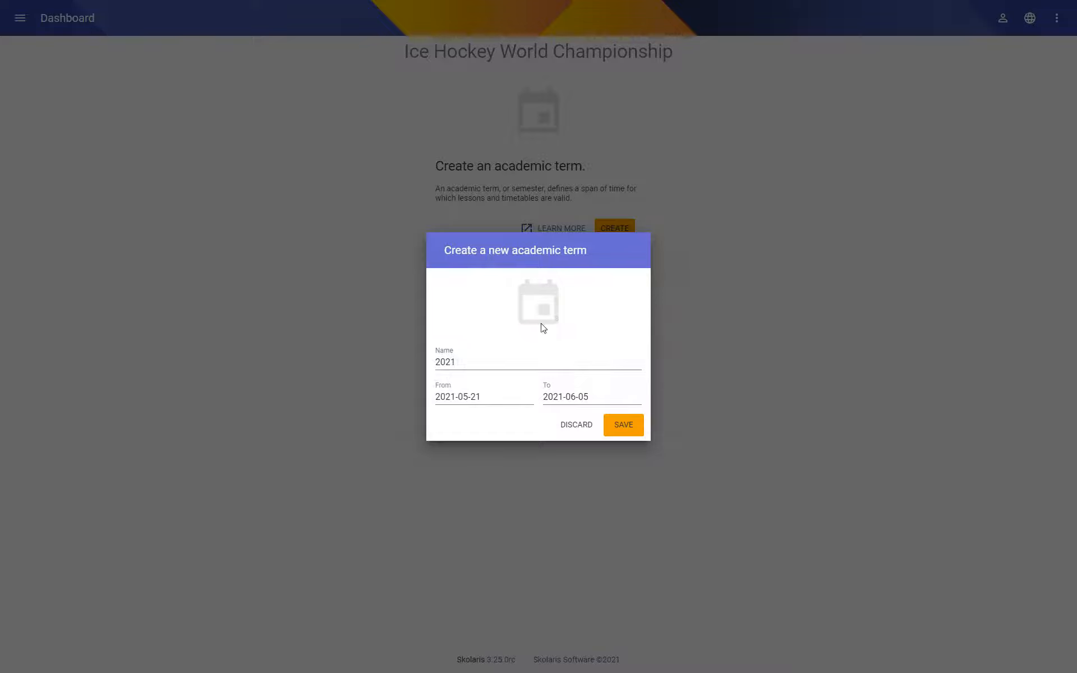
click(623, 426)
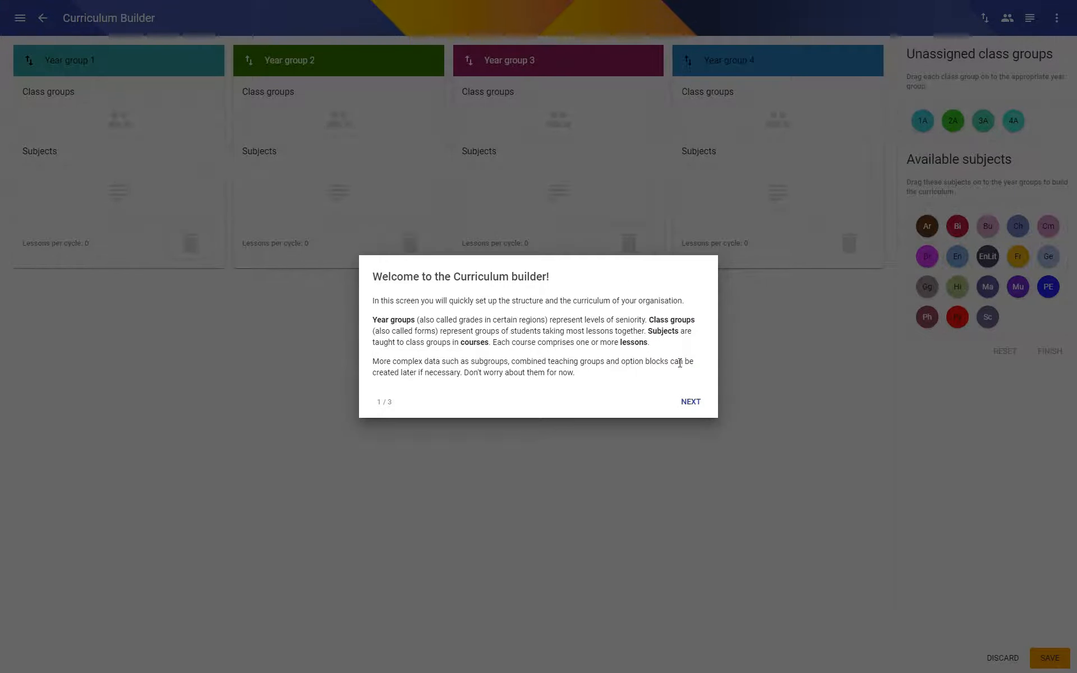
Dismiss the Curriculum Builder introduction, discard its sample year groups, class groups and subjects, and return to the dashboard.
click(690, 402)
click(691, 373)
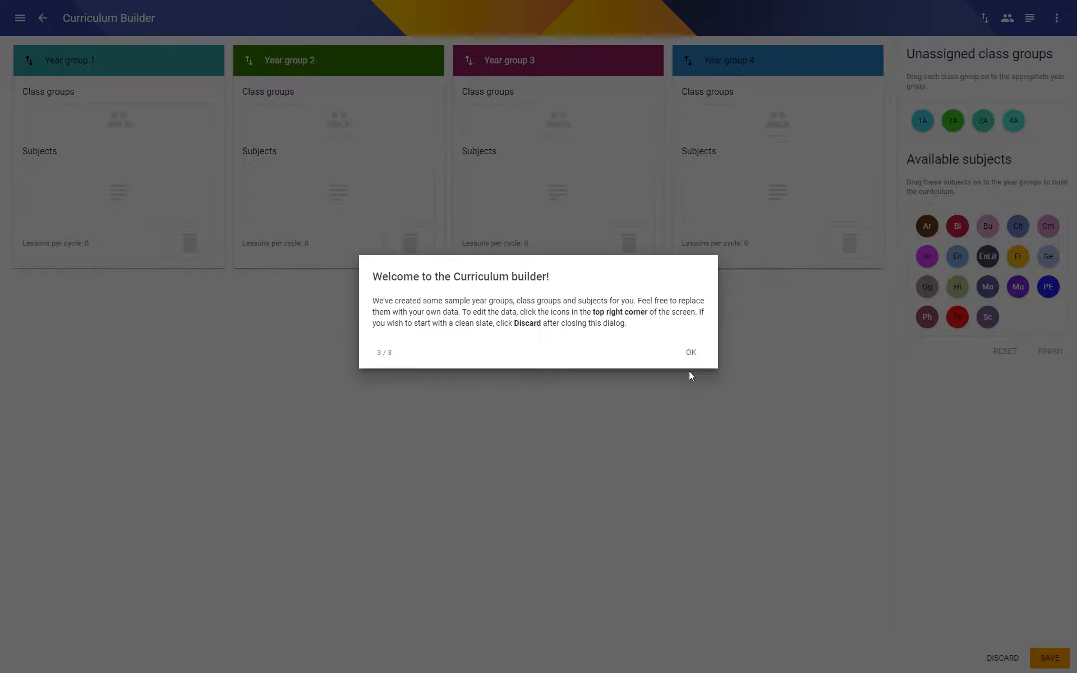
click(691, 354)
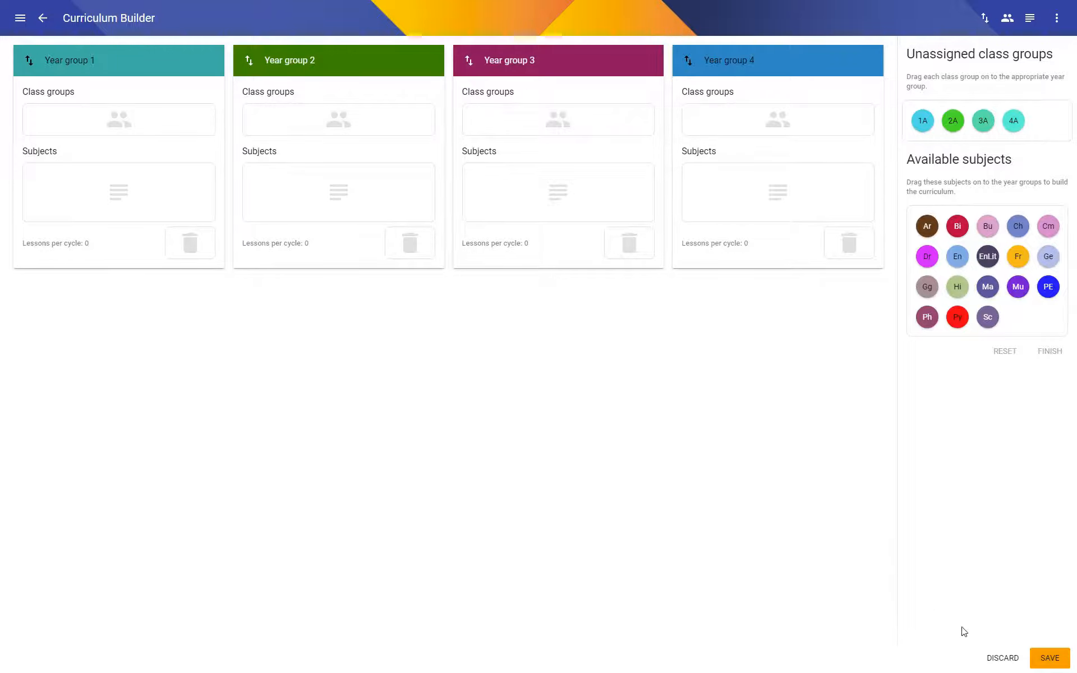
click(1001, 658)
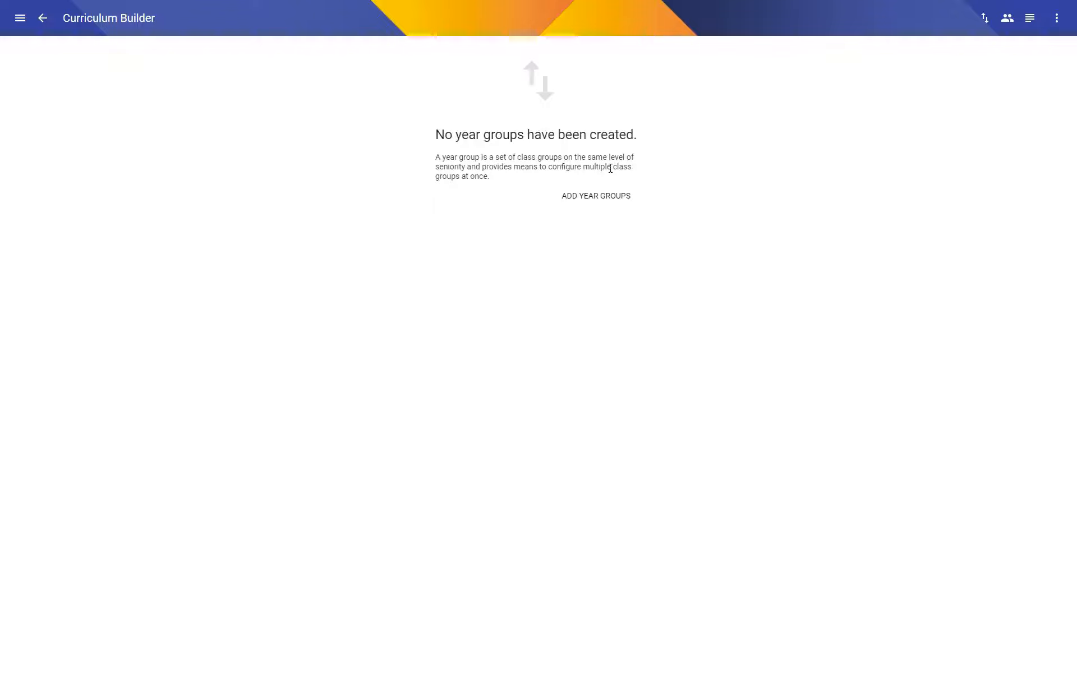
click(43, 19)
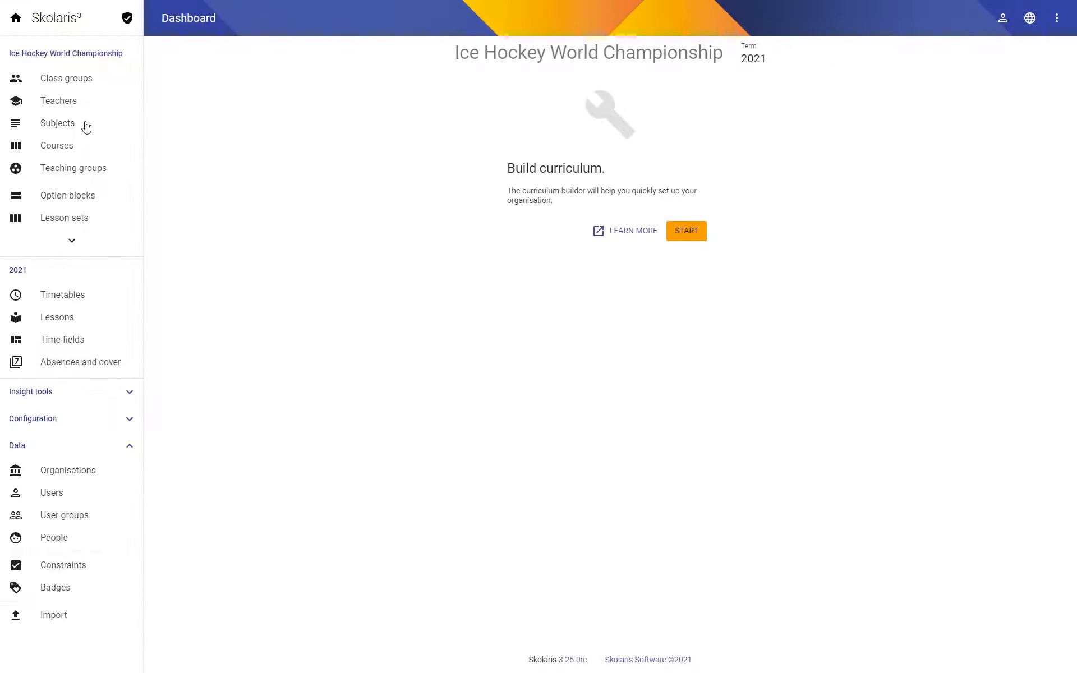
Create a class group with the code RUS and the name Russia.
click(56, 81)
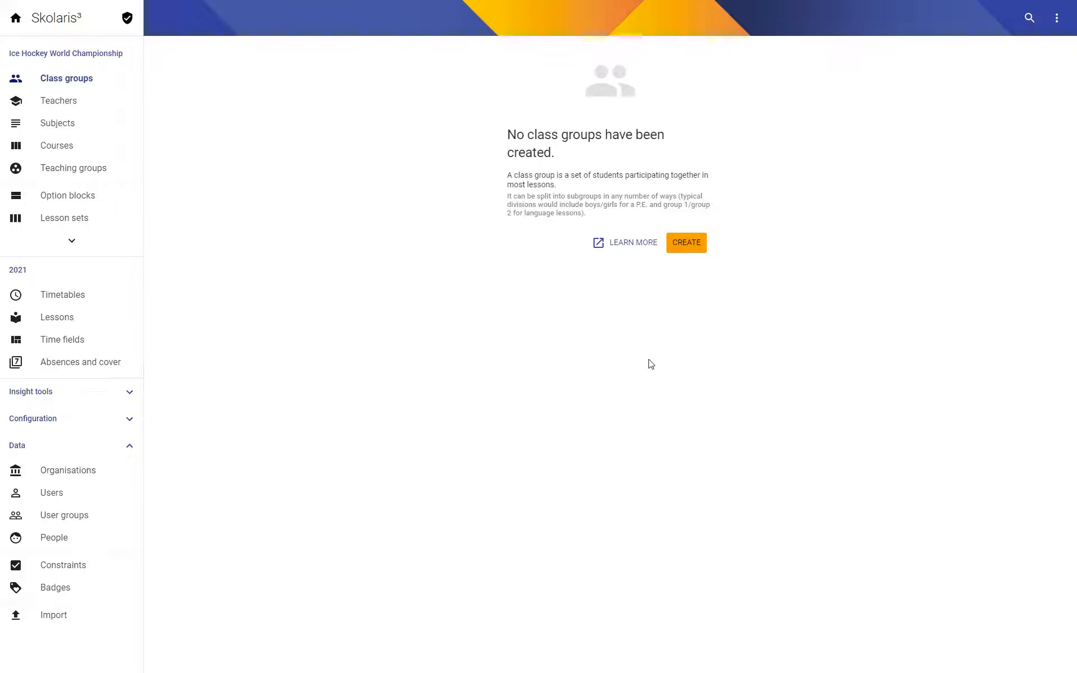
click(686, 243)
text(RUS)
key(Tab)
text(Russia)
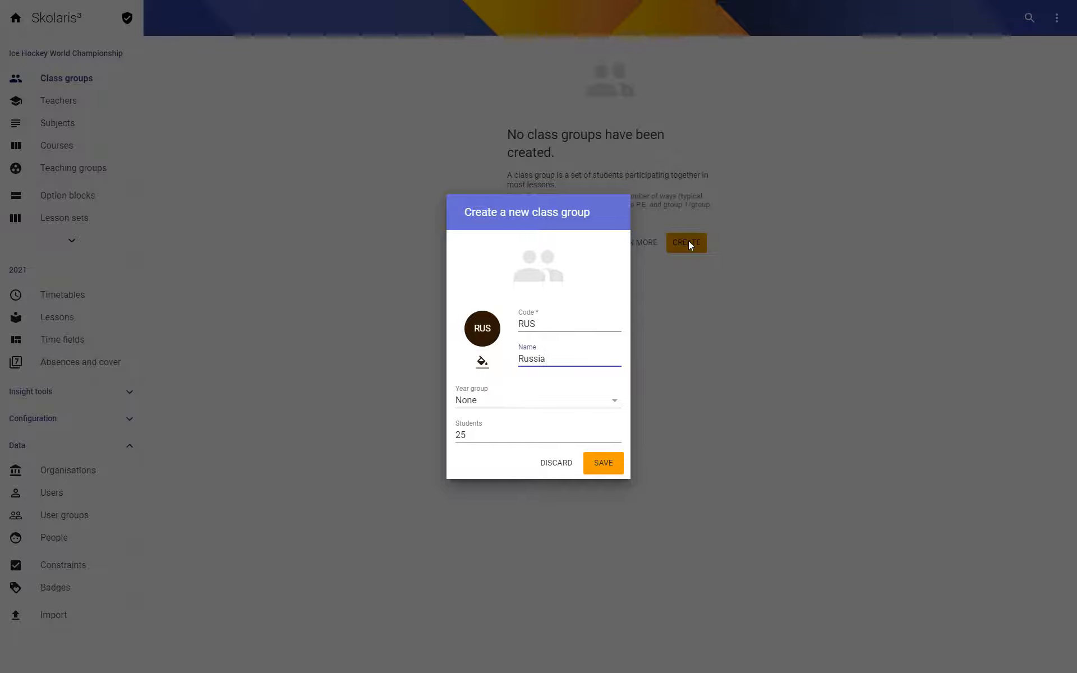
click(605, 464)
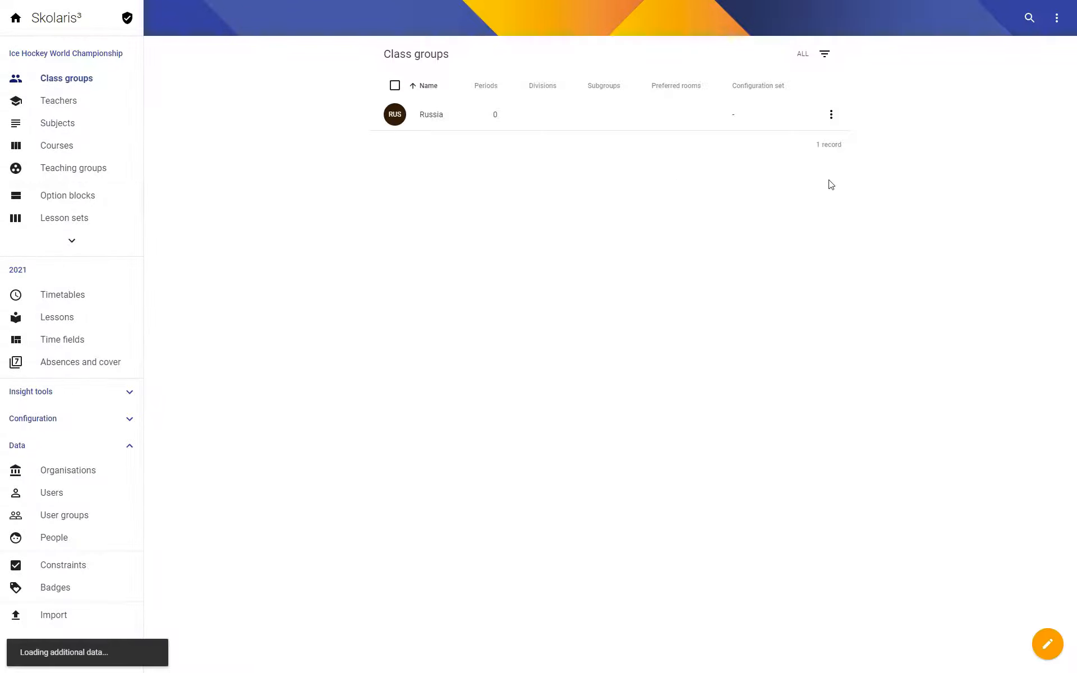
Create a class group with the code CZE and the name Czech Republic.
click(1048, 645)
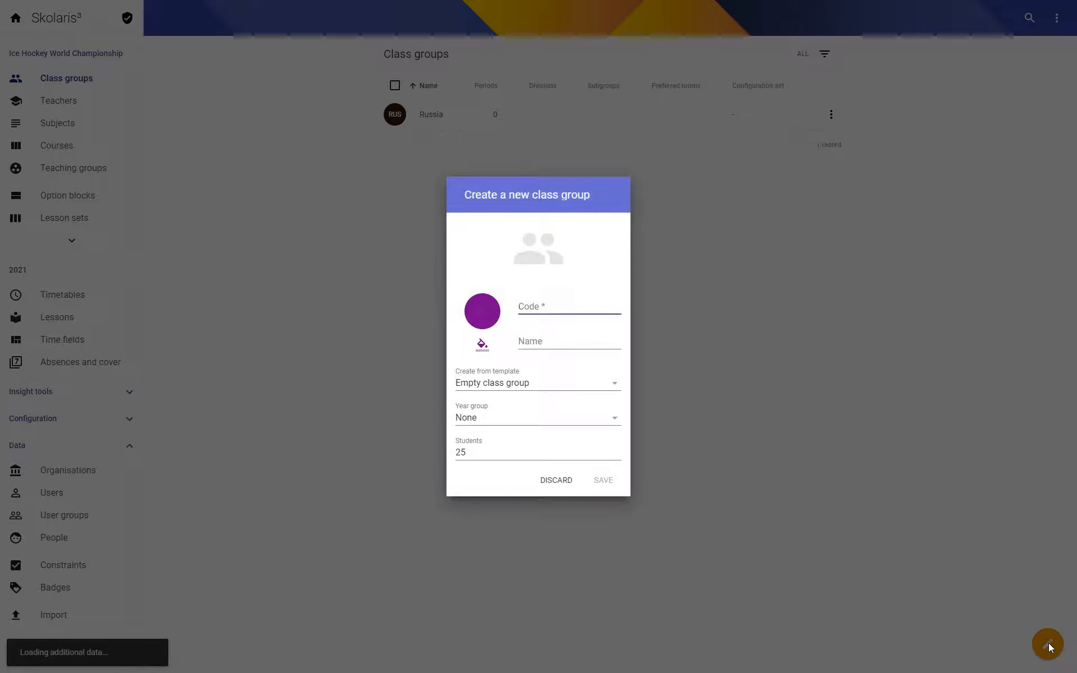
text(CZE)
key(Tab)
text(Czech )
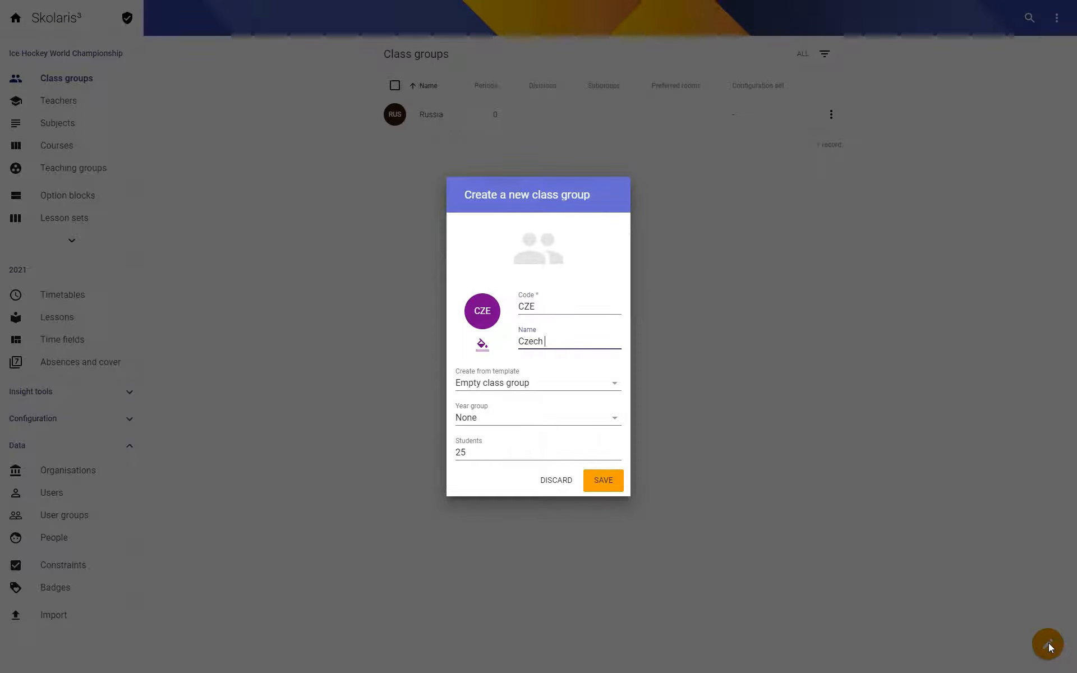
text(republic)
double_click(549, 341)
text(Republic)
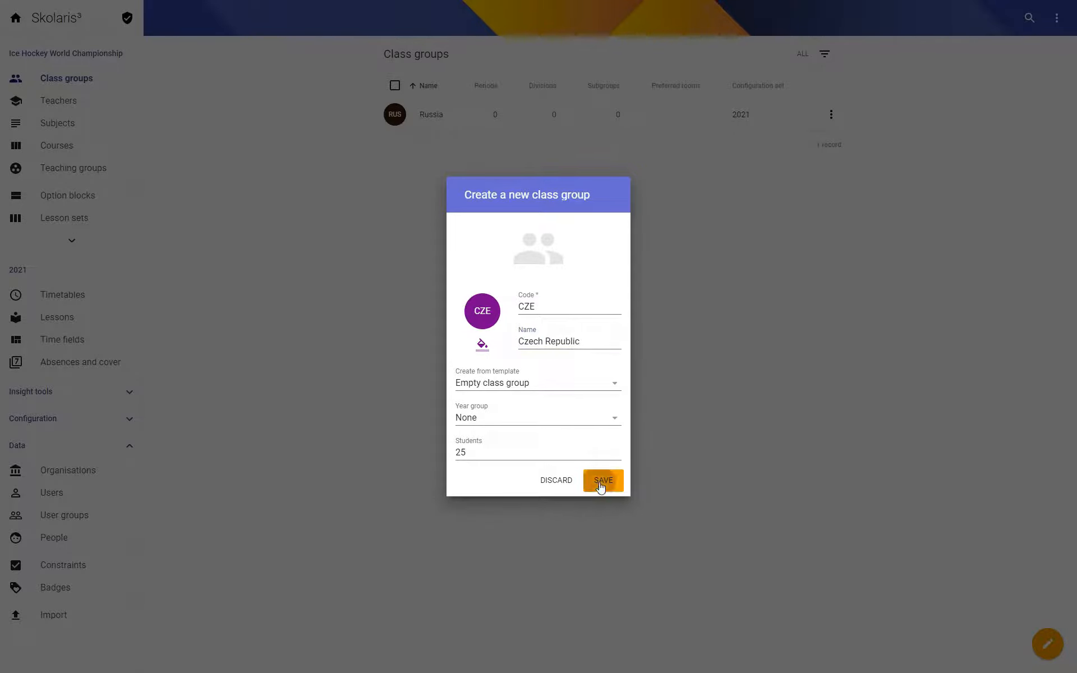
click(602, 480)
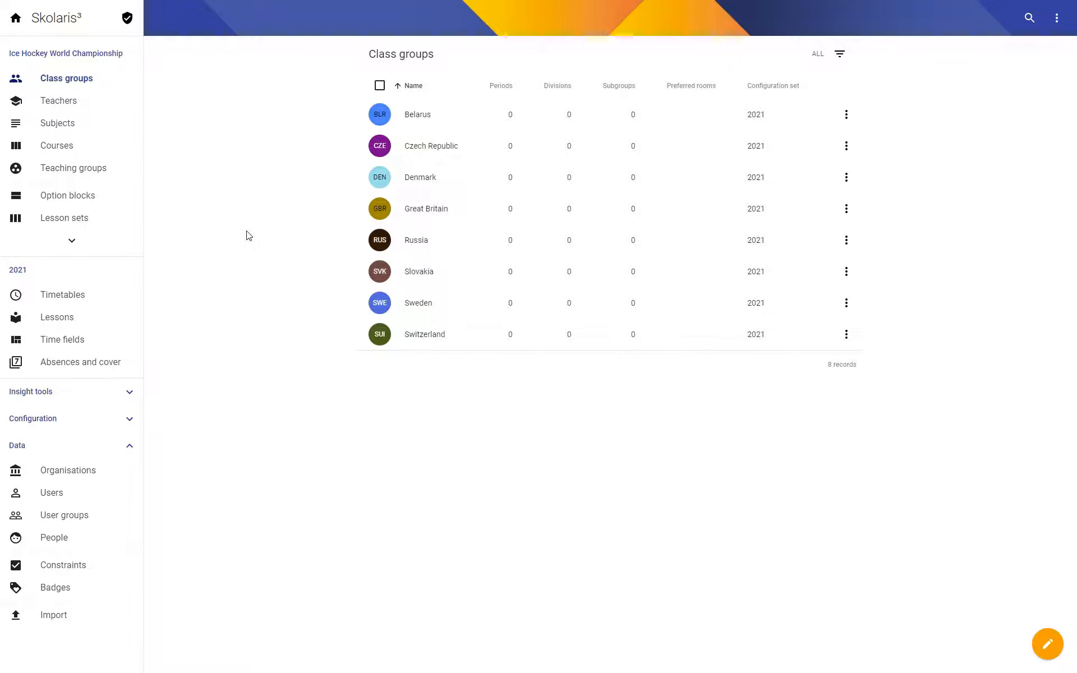
Create a teaching group with the code CZE-RUS, leaving its name empty.
click(87, 170)
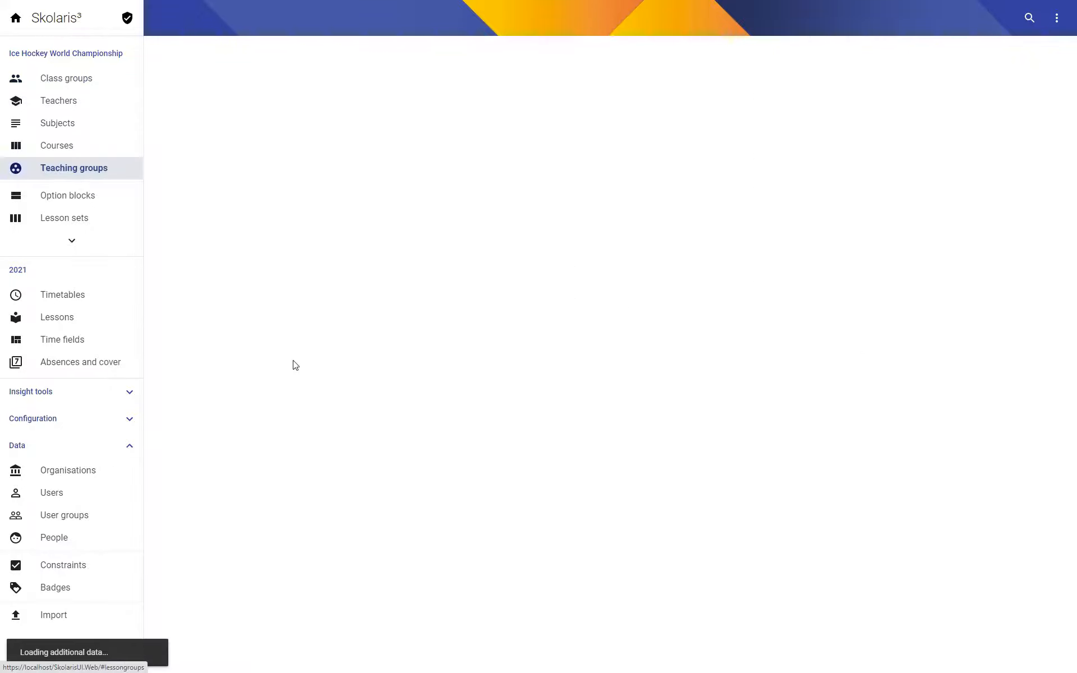
click(1047, 645)
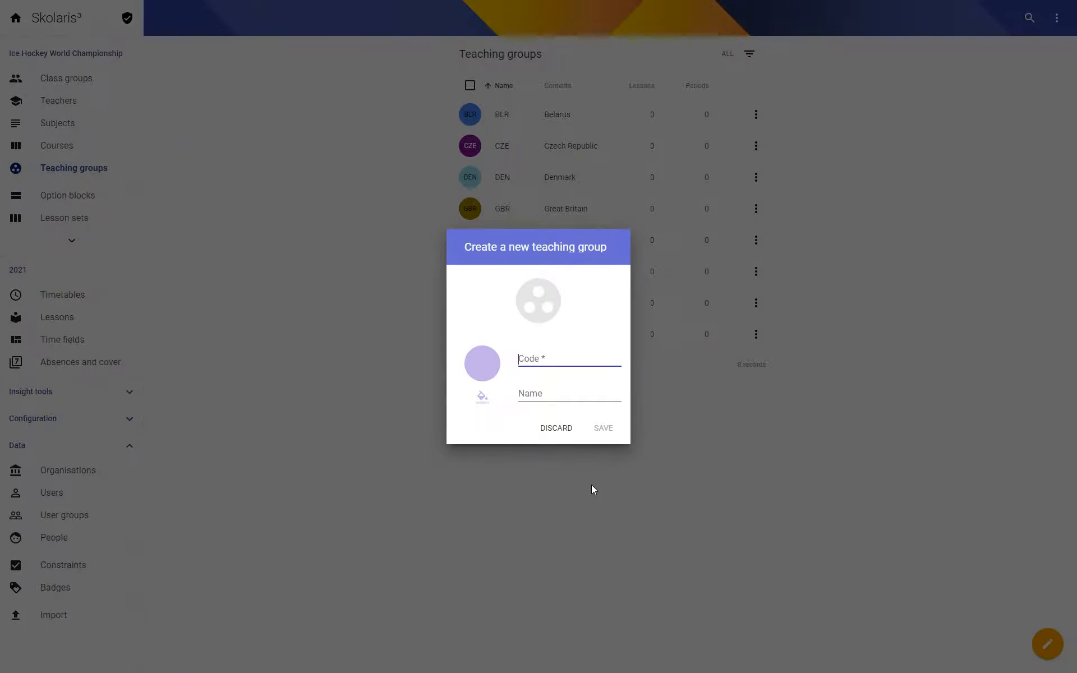
text(CZE-RUS)
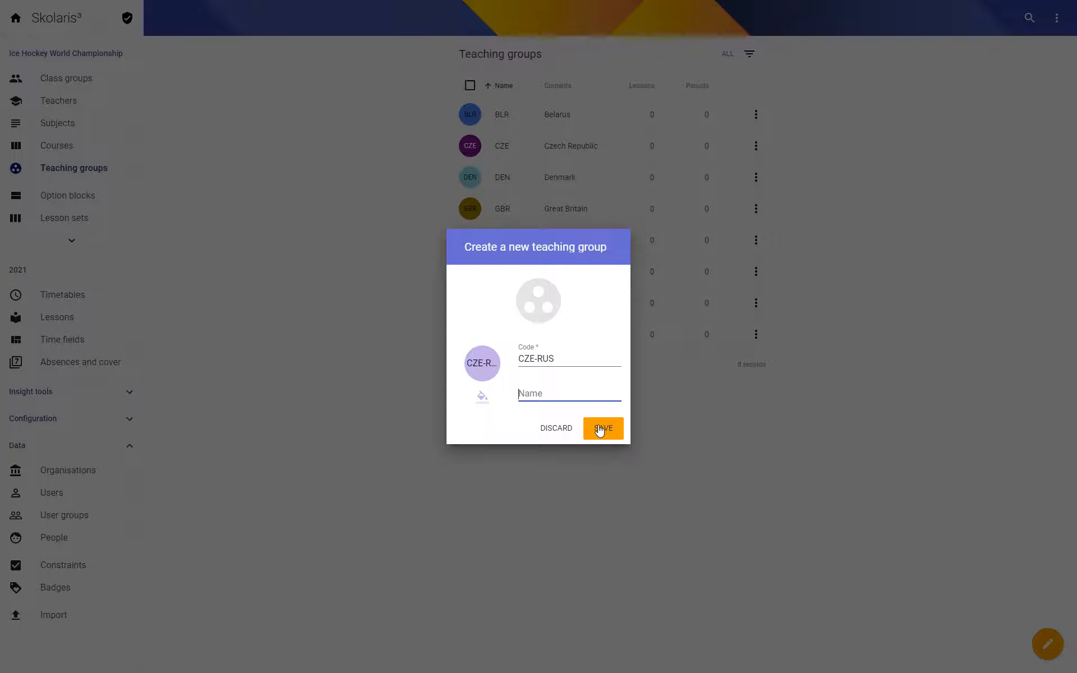
click(599, 427)
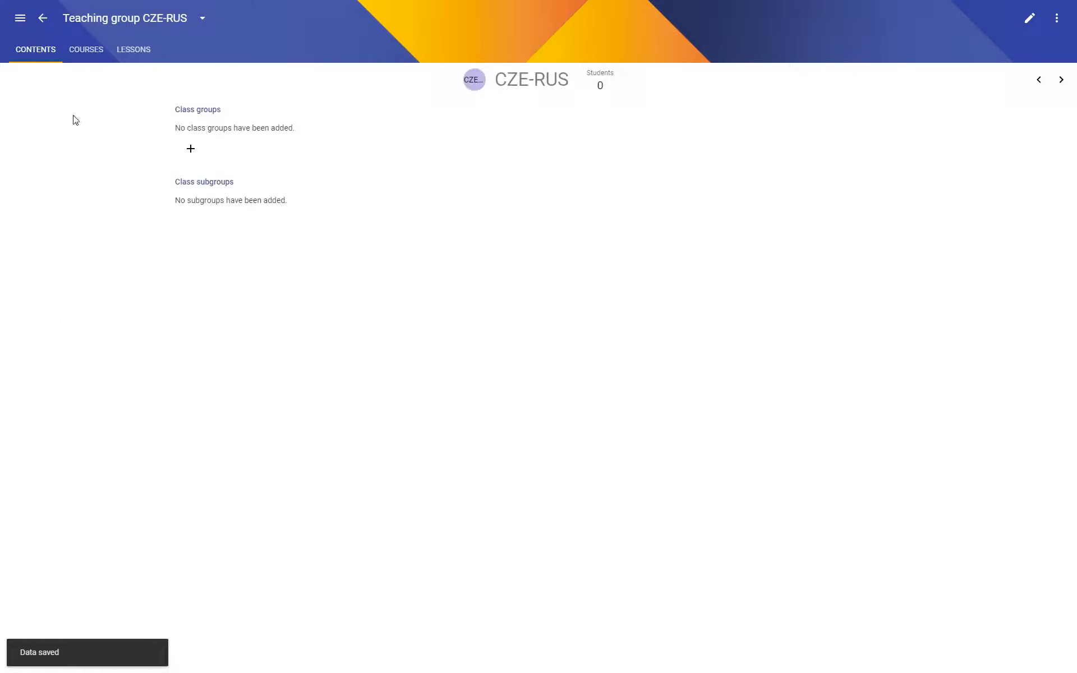
Add the Czech Republic and Russia class groups to the CZE-RUS teaching group, save, and return to the teaching group list.
click(192, 149)
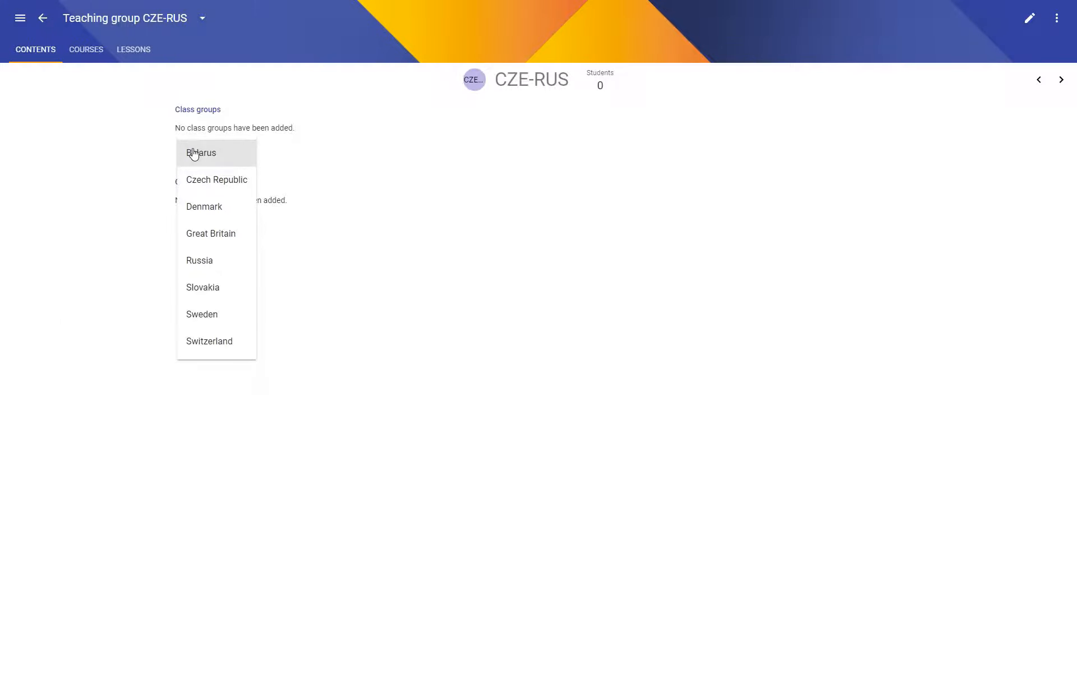
click(207, 180)
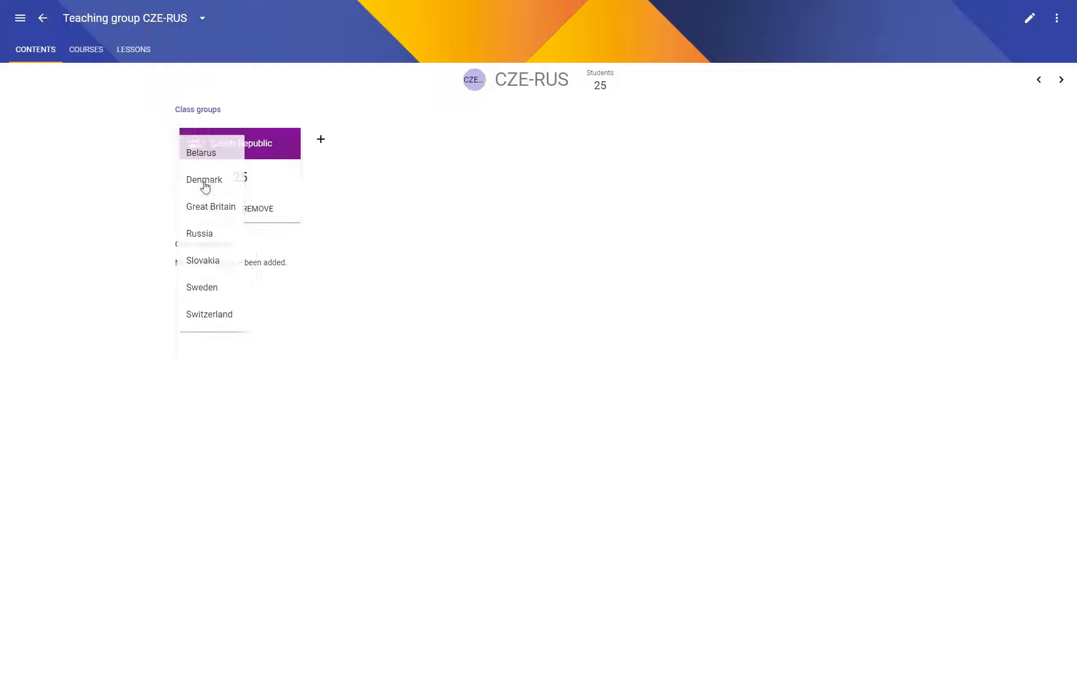
click(319, 140)
click(329, 226)
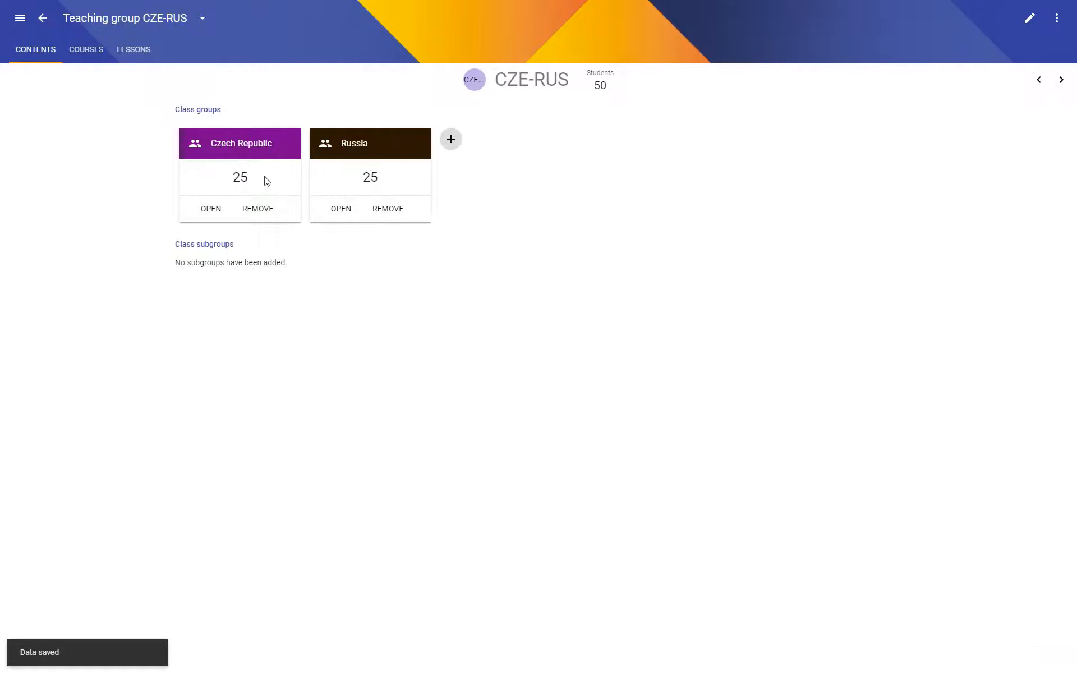
click(41, 19)
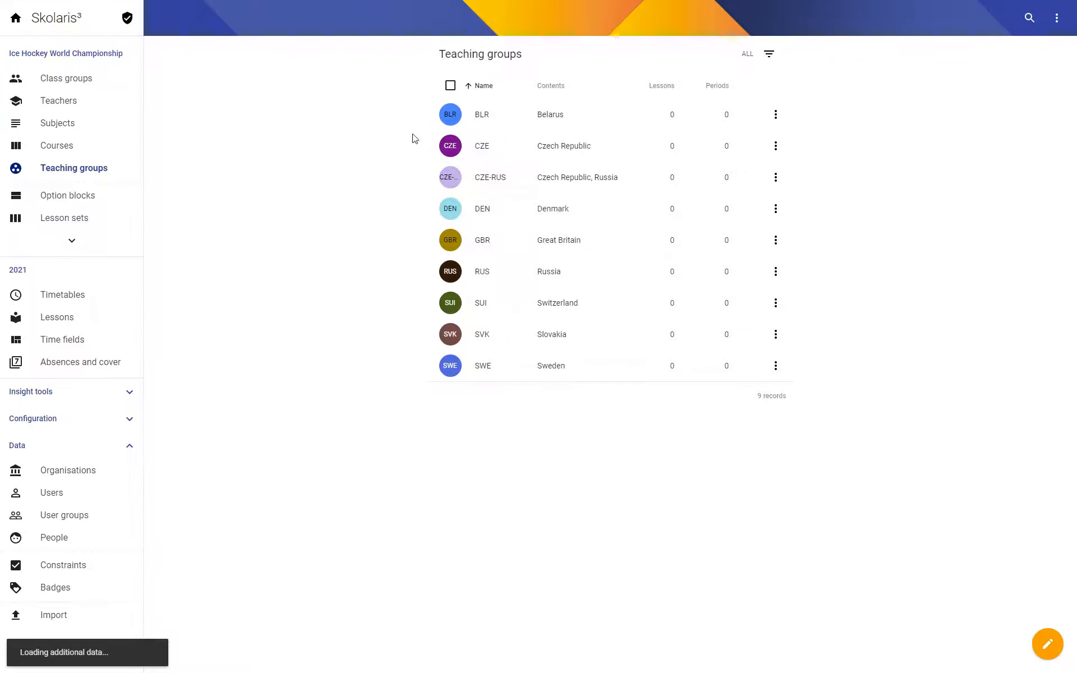
Delete all single-country teaching groups, keeping only CZE-RUS, and save the change.
click(451, 114)
click(450, 146)
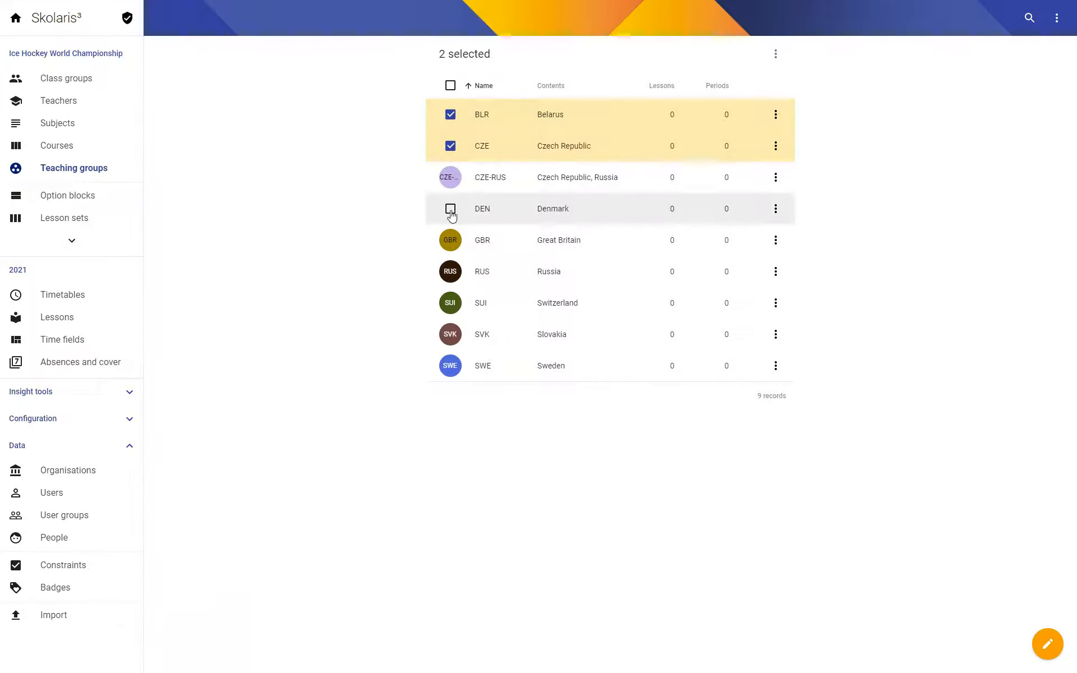
click(450, 209)
click(450, 240)
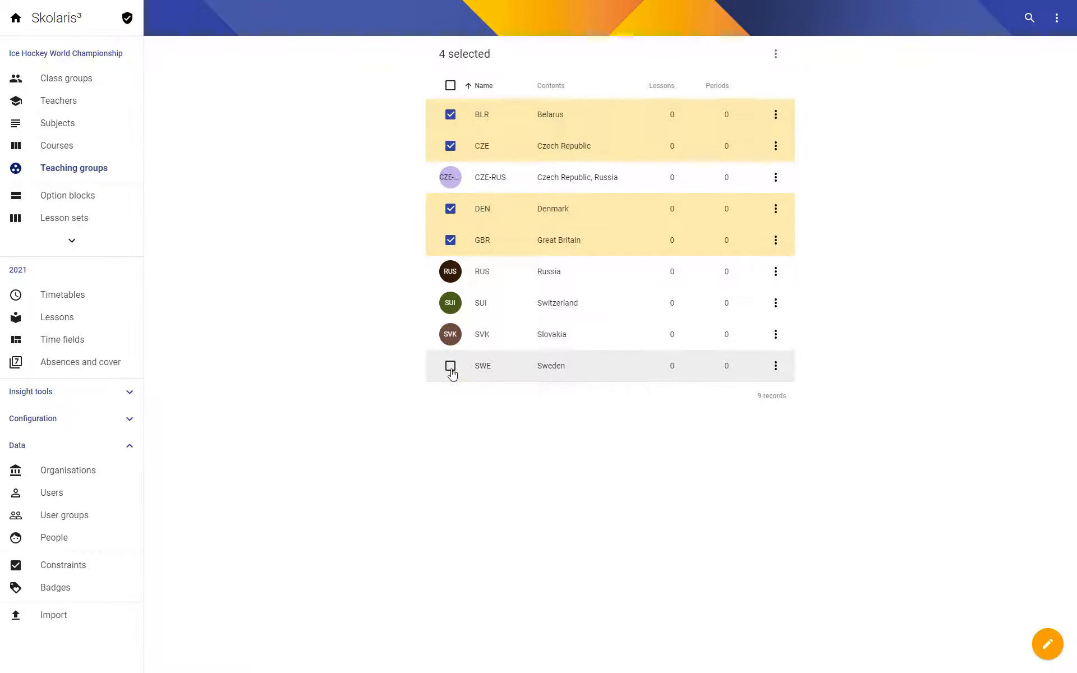
shift+click(450, 365)
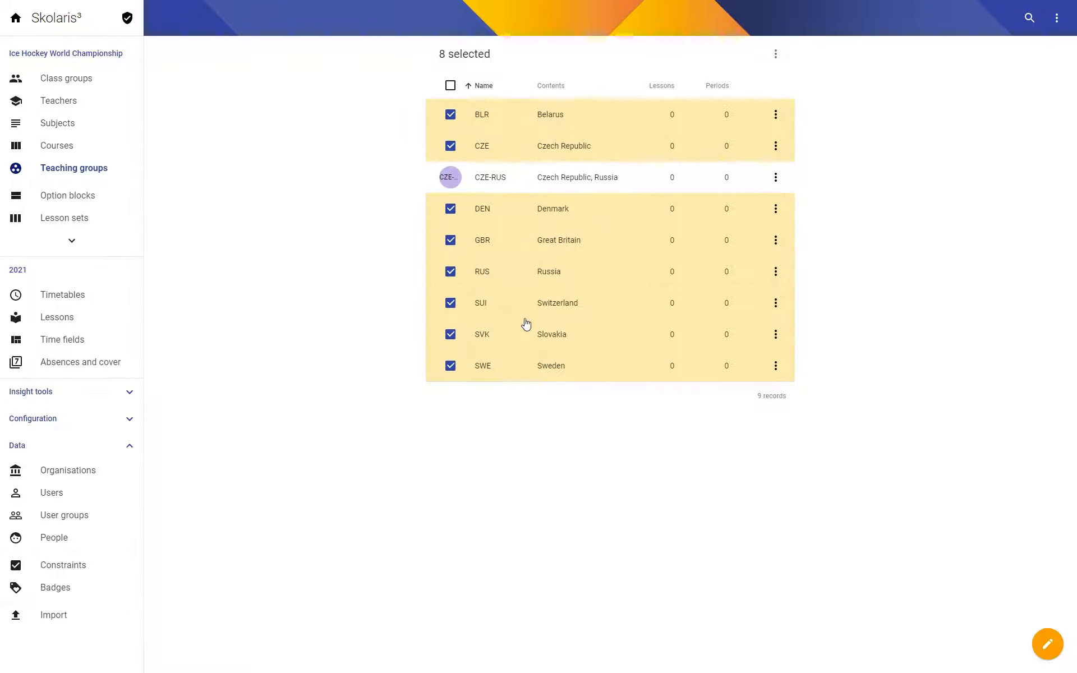
click(775, 53)
click(692, 135)
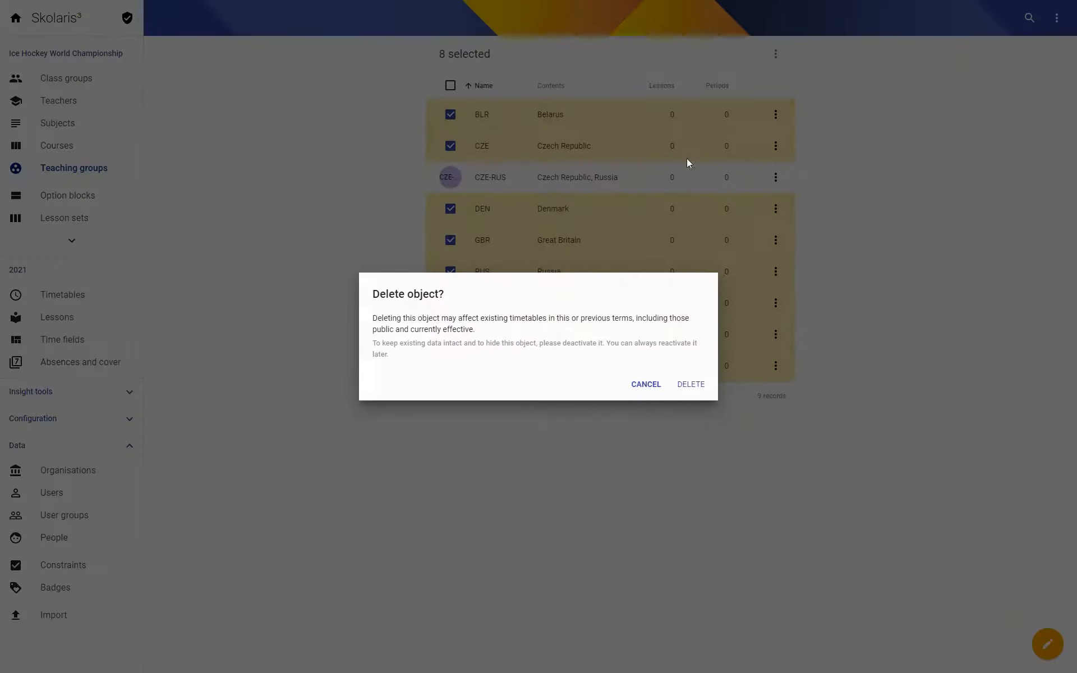
click(692, 386)
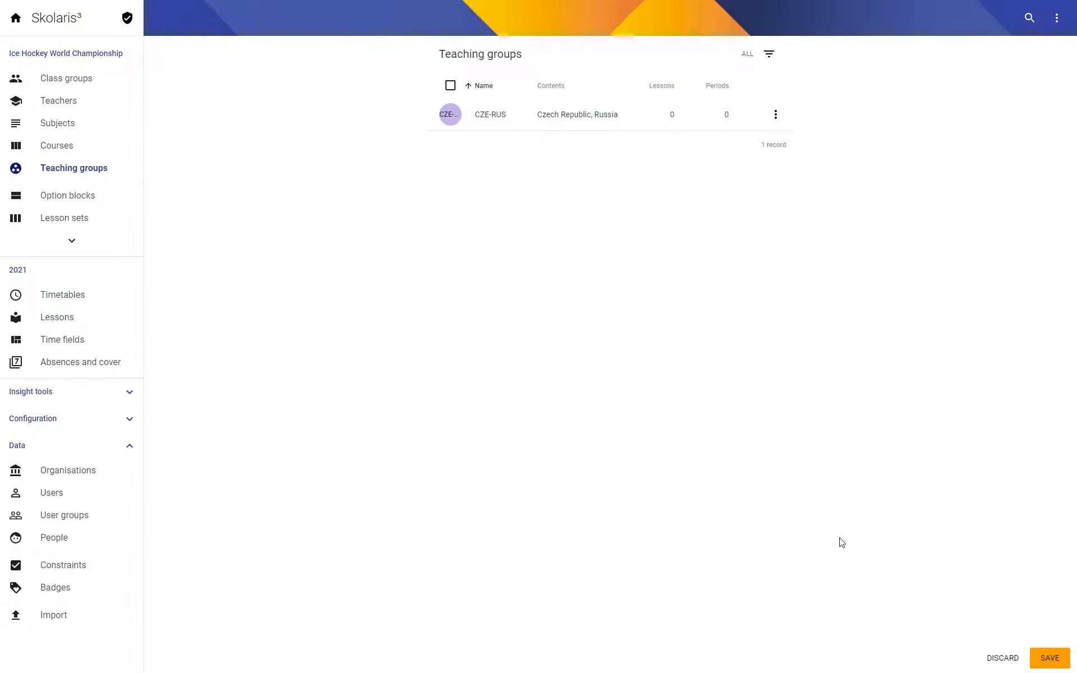
click(1034, 655)
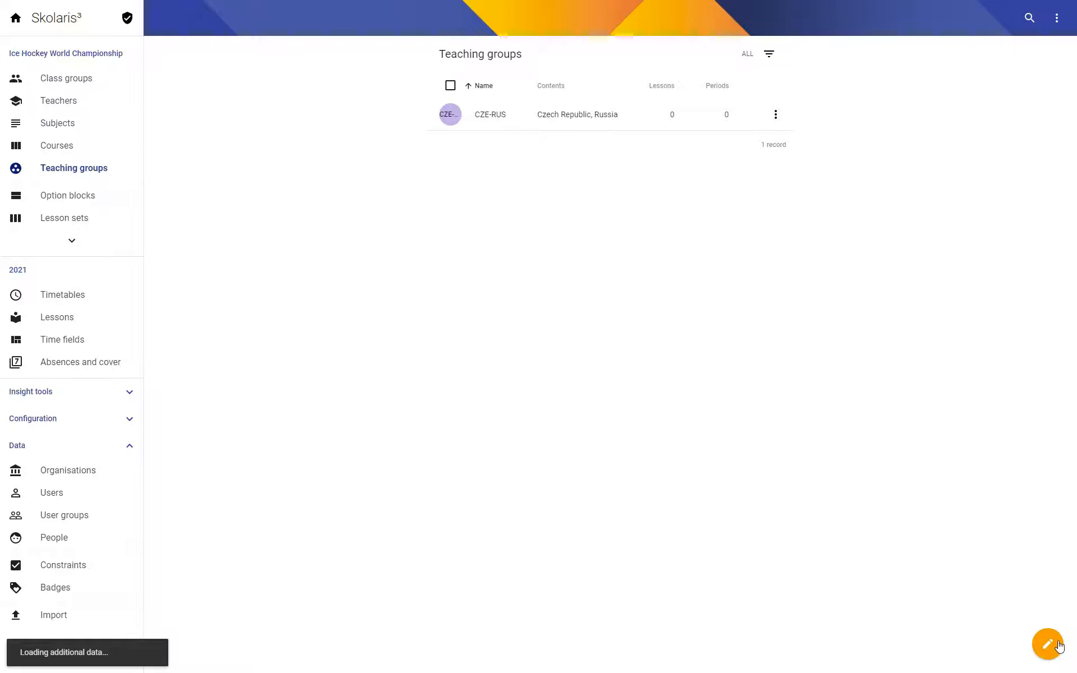
Create a teaching group with the code CZE-SWE, leaving its name empty.
click(1051, 646)
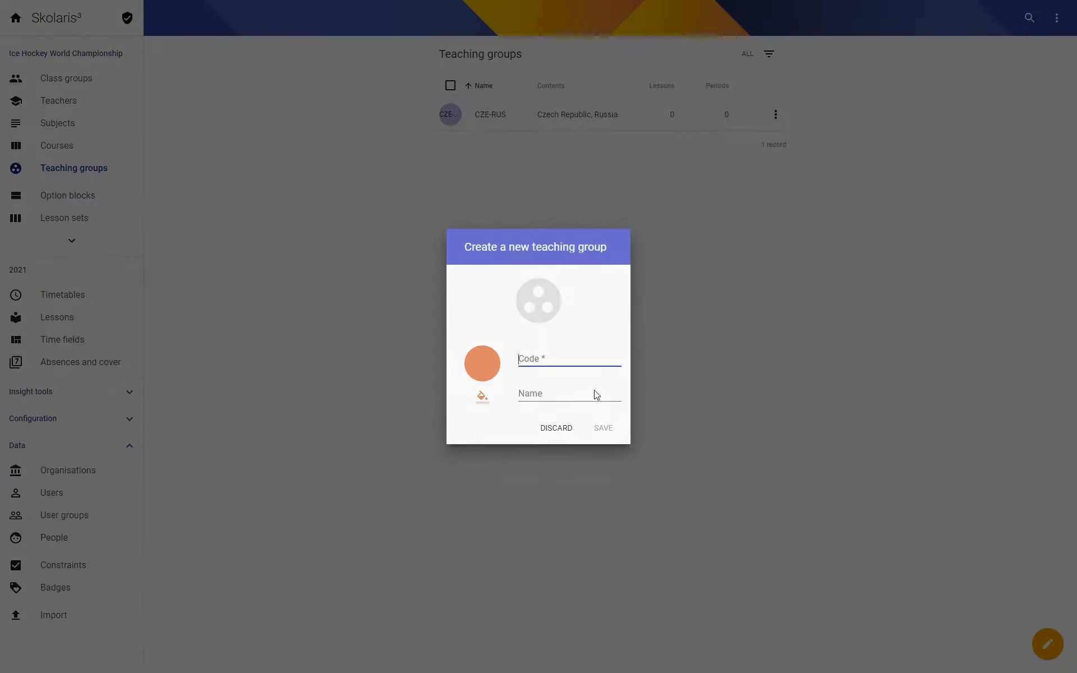
text(CZE)
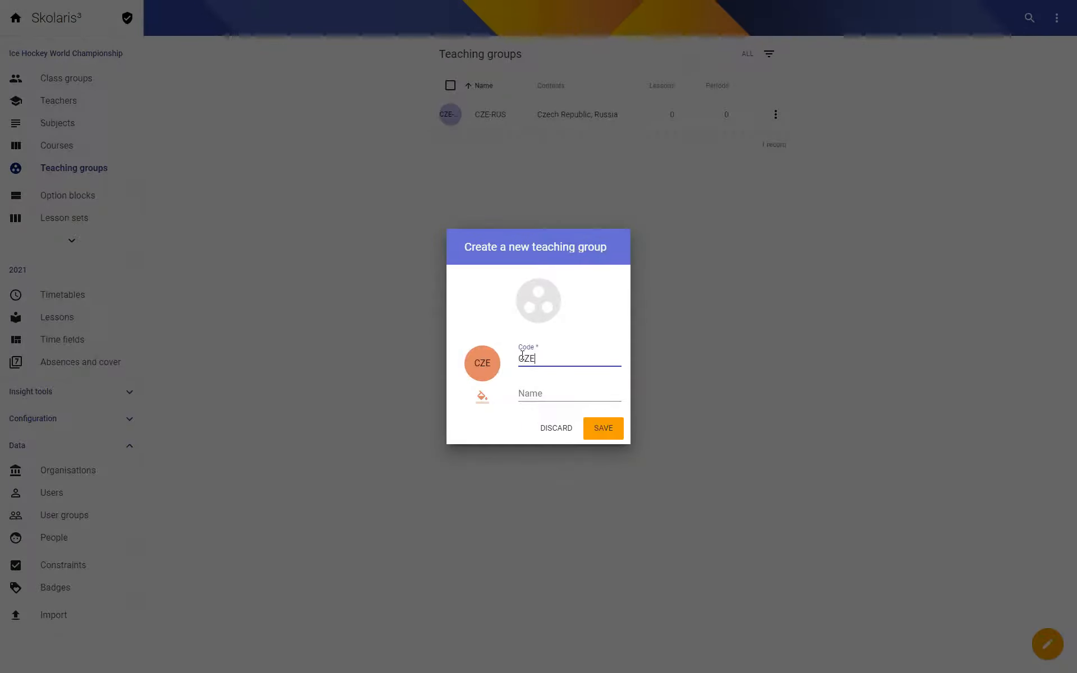
text(-SWE)
key(Tab)
key(Return)
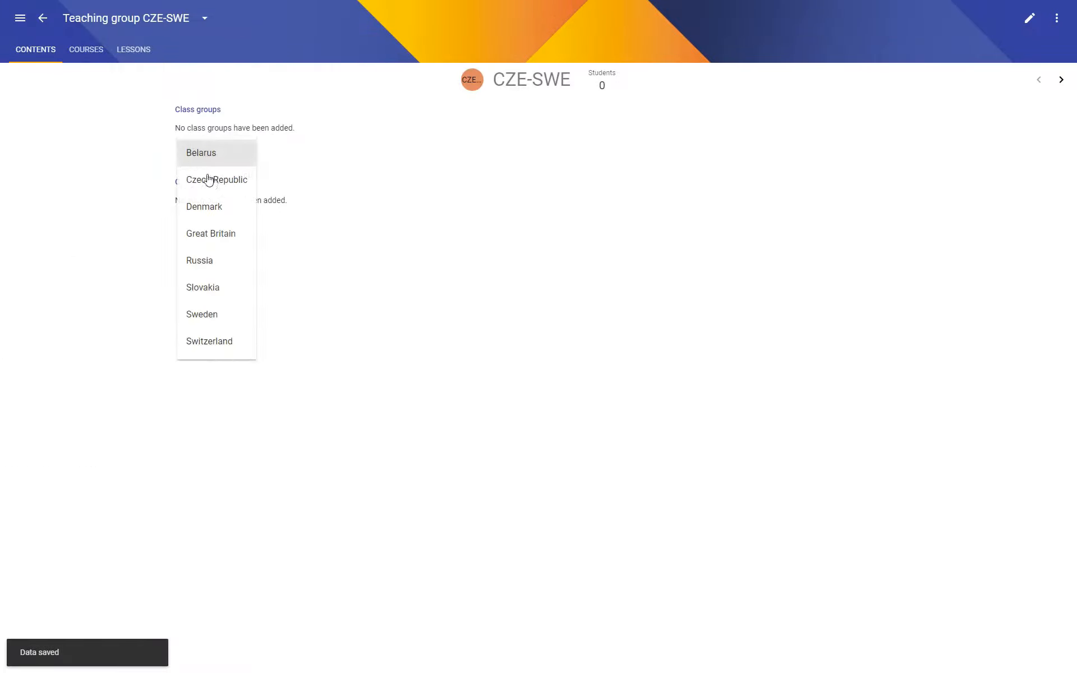
Add the Czech Republic and Sweden class groups to the CZE-SWE teaching group, save, and return to the teaching group list.
click(209, 178)
click(322, 148)
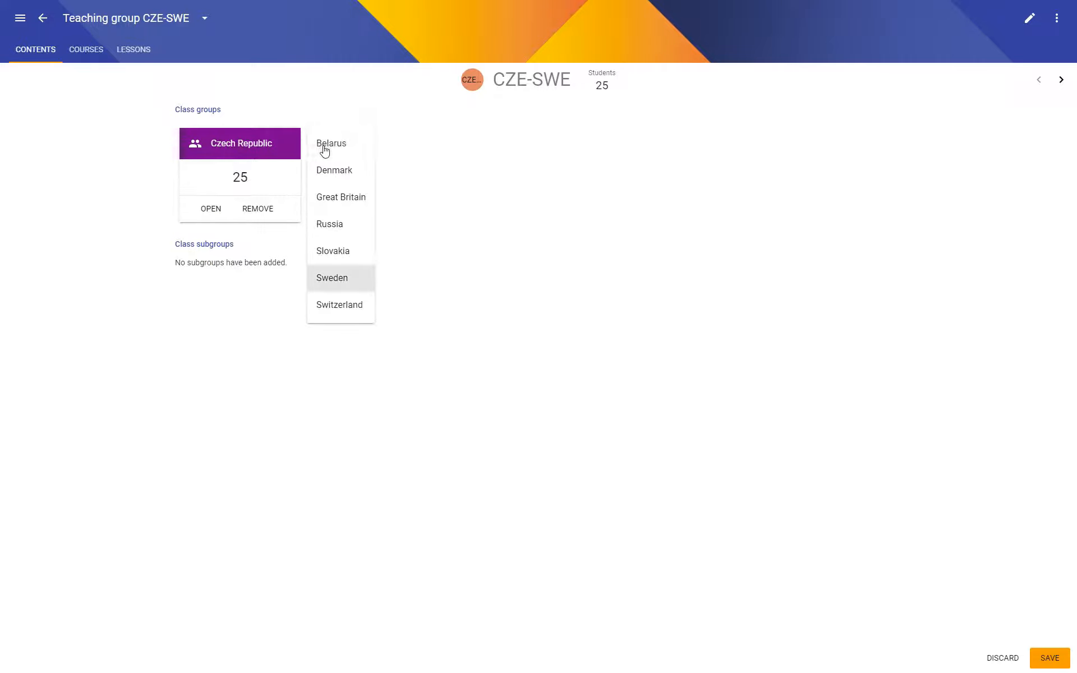
click(344, 278)
key(ctrl+s)
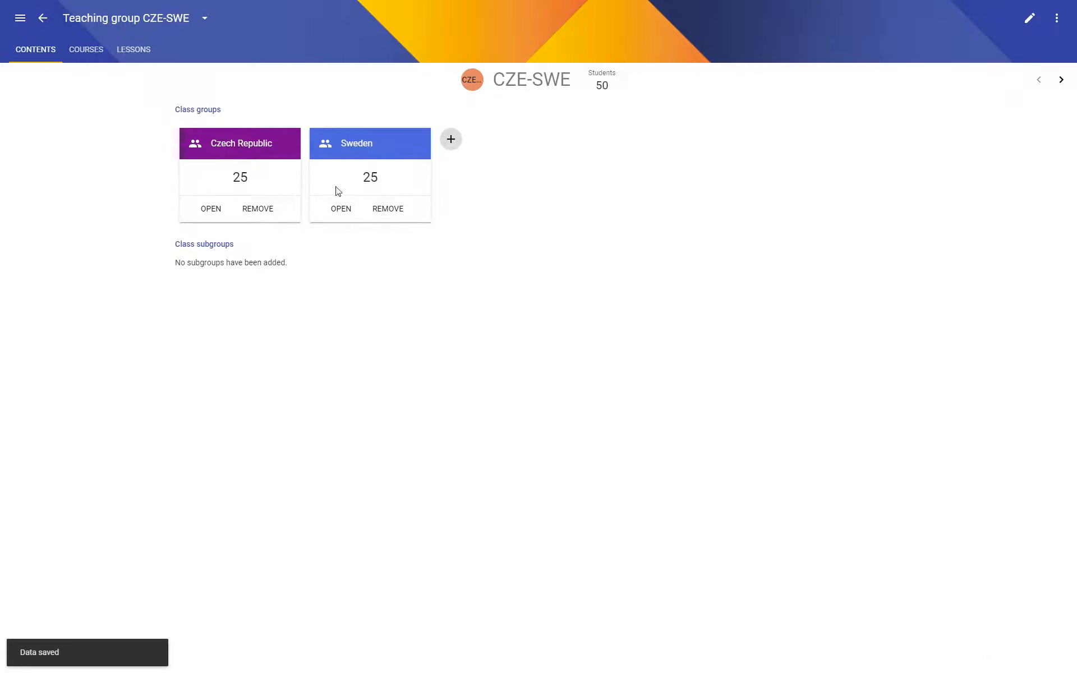
click(43, 18)
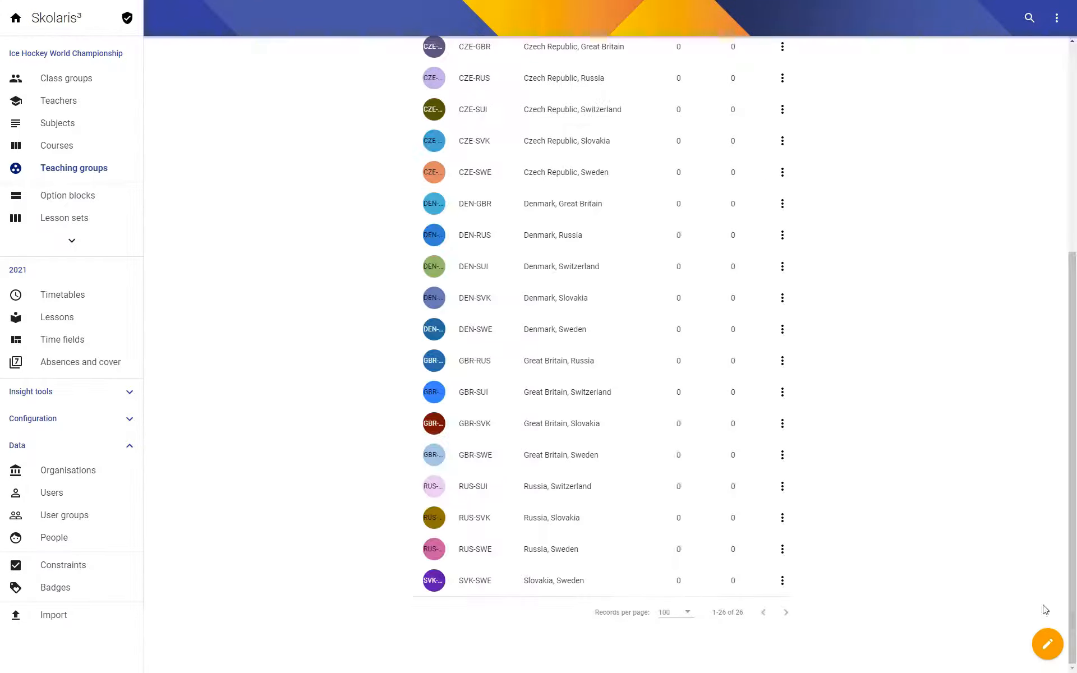
Create a teaching group with the code SVK-SUI, leaving its name empty.
click(1048, 644)
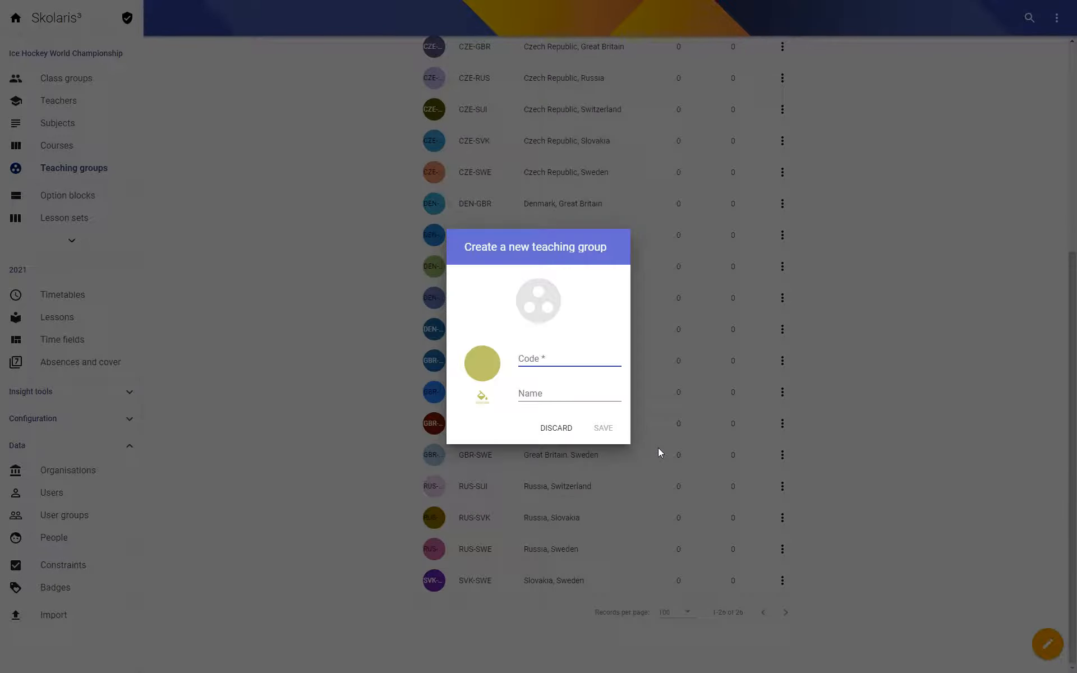
text(SVK-)
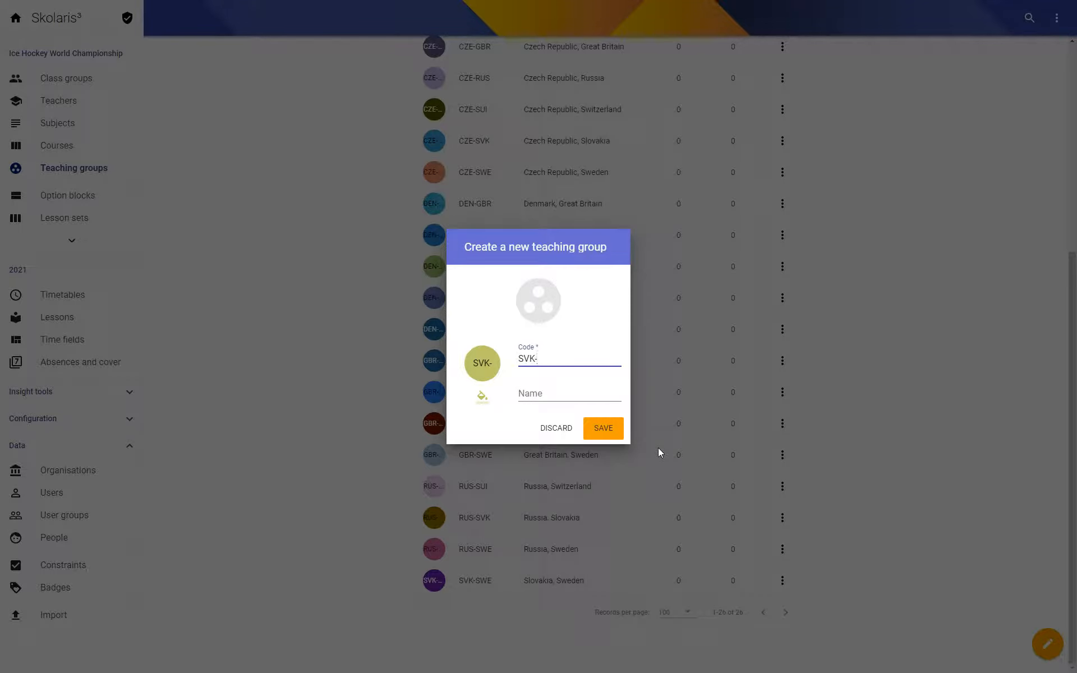
text(SUI)
click(606, 433)
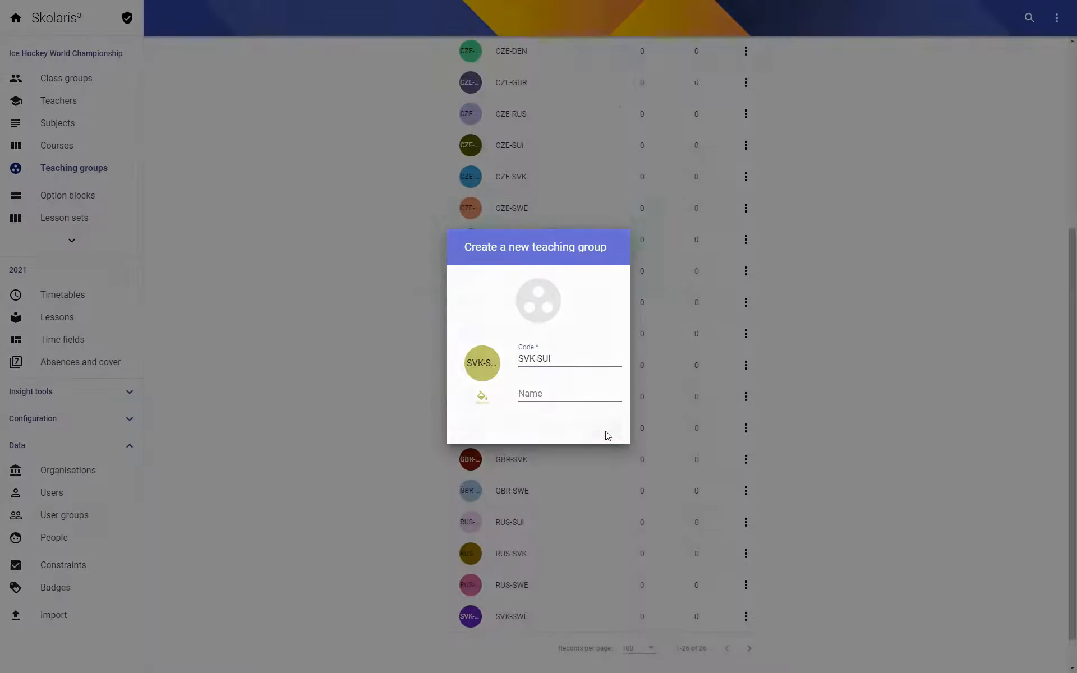
Add the Slovakia and Switzerland class groups to the SVK-SUI teaching group, save, and return to the teaching group list.
click(193, 151)
click(202, 287)
click(193, 159)
click(209, 337)
click(43, 18)
Create a teaching group with the code SWE-SUI, leaving its name empty.
scroll(552, 474, down, 6)
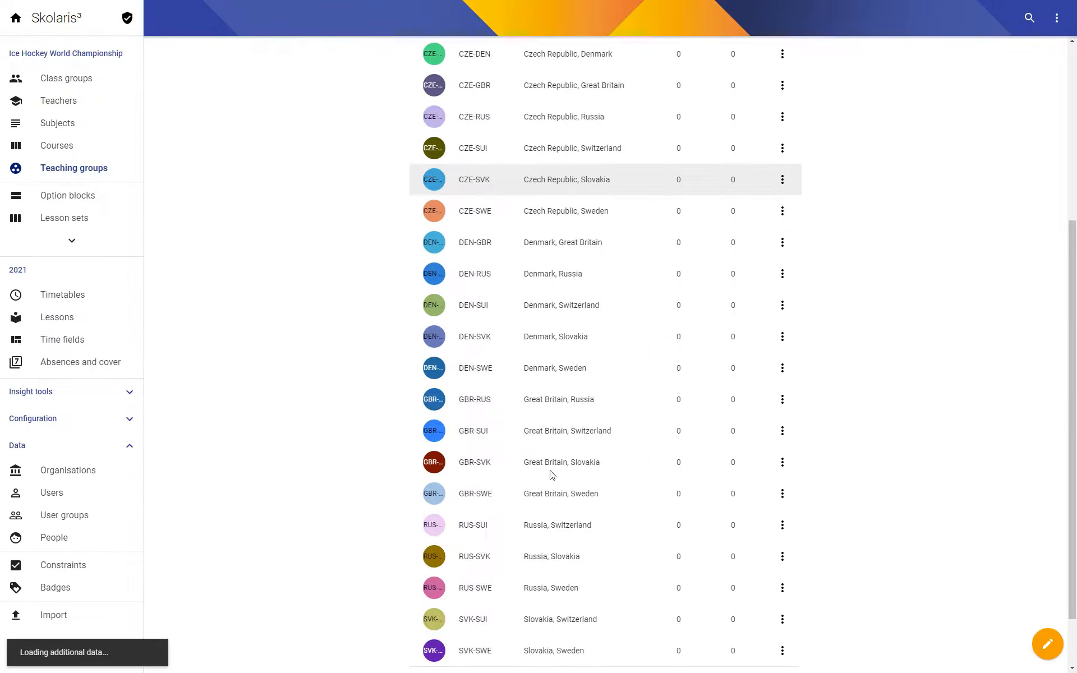
click(1047, 644)
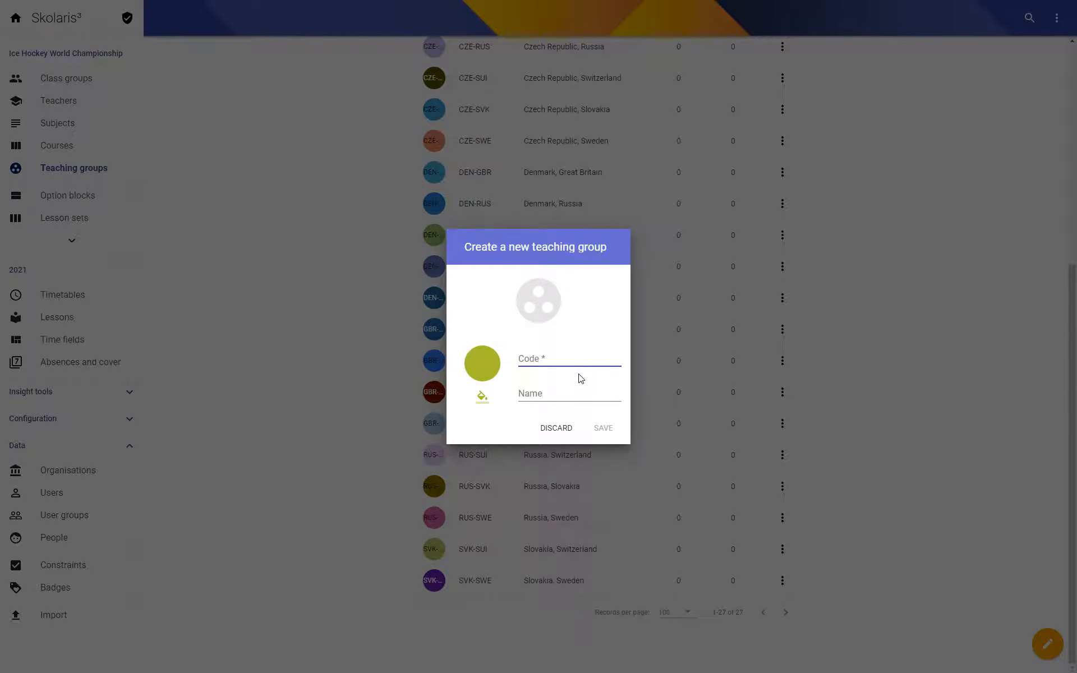
text(S)
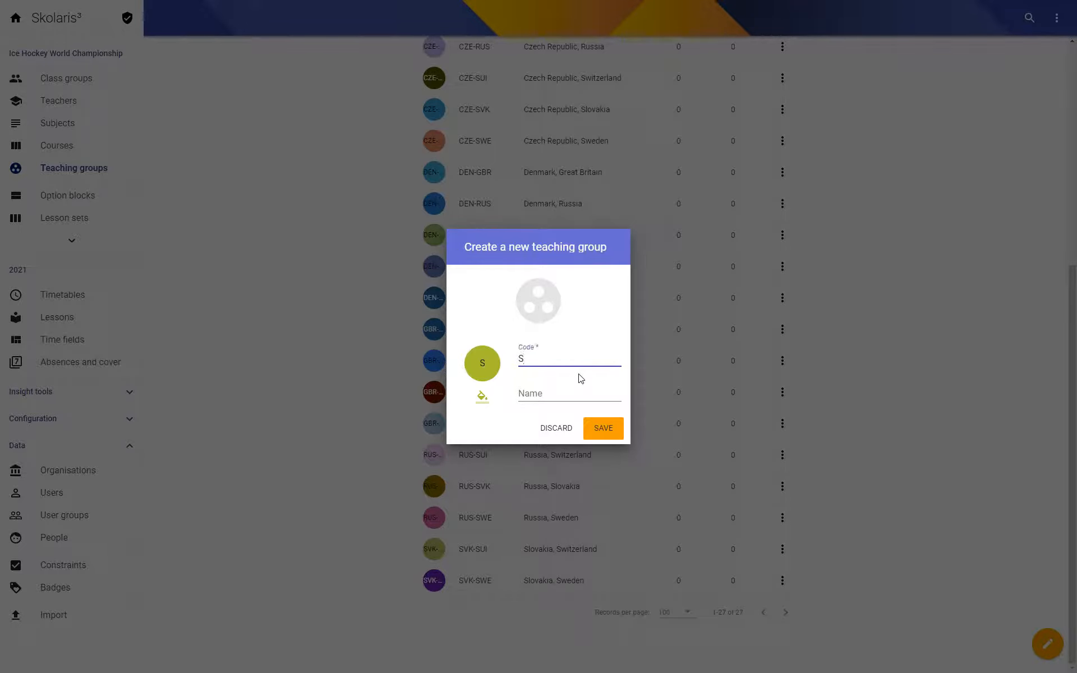
text(WE-SUI)
click(595, 440)
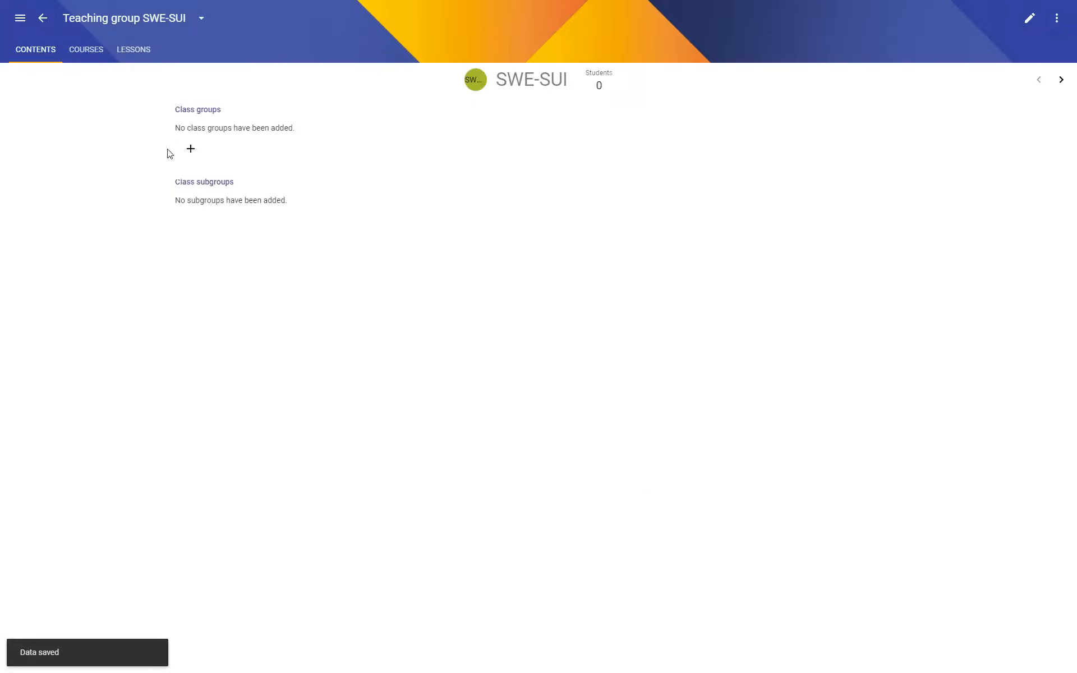
Add the Sweden and Switzerland class groups to the SWE-SUI teaching group, save, and return to the teaching group list.
click(190, 150)
click(221, 312)
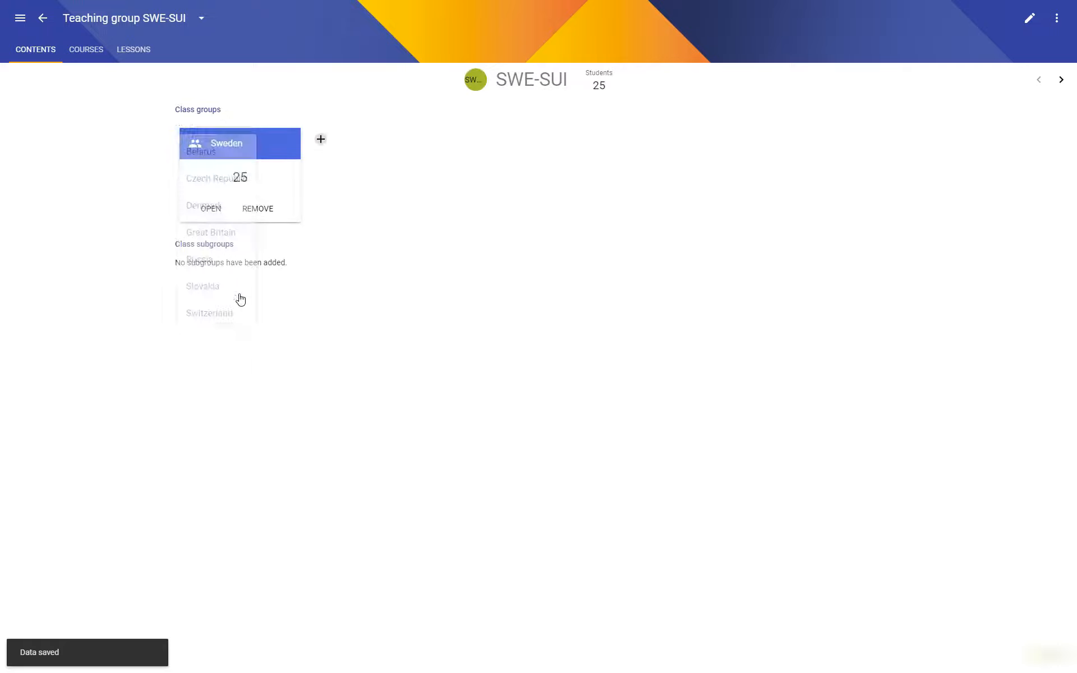
click(320, 143)
click(338, 304)
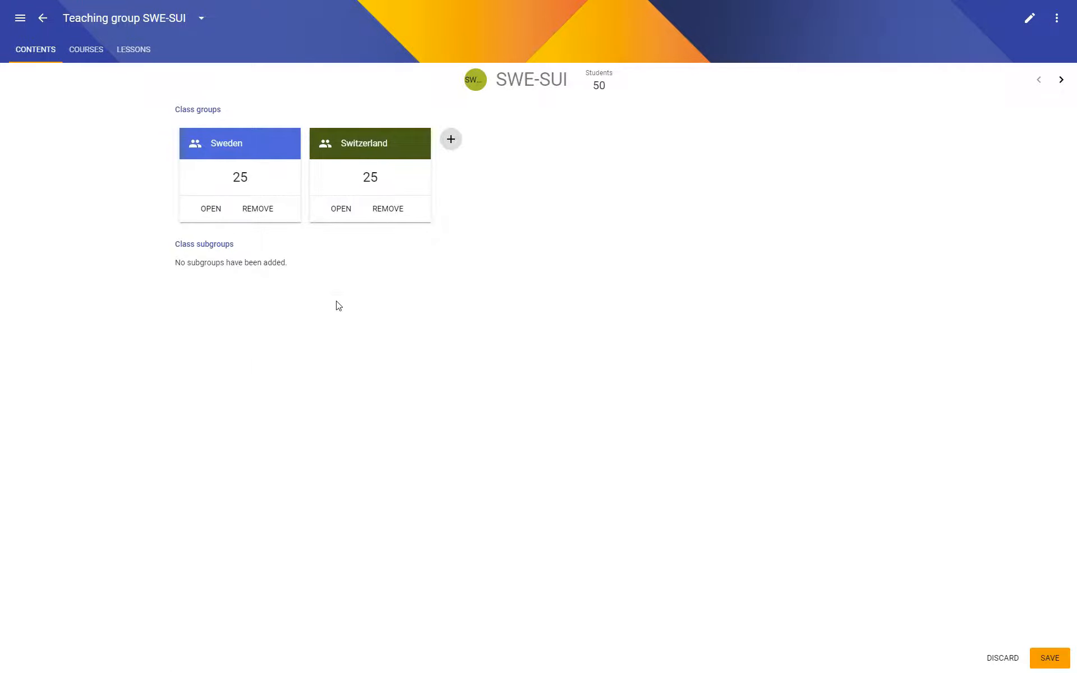
key(ctrl+s)
click(46, 21)
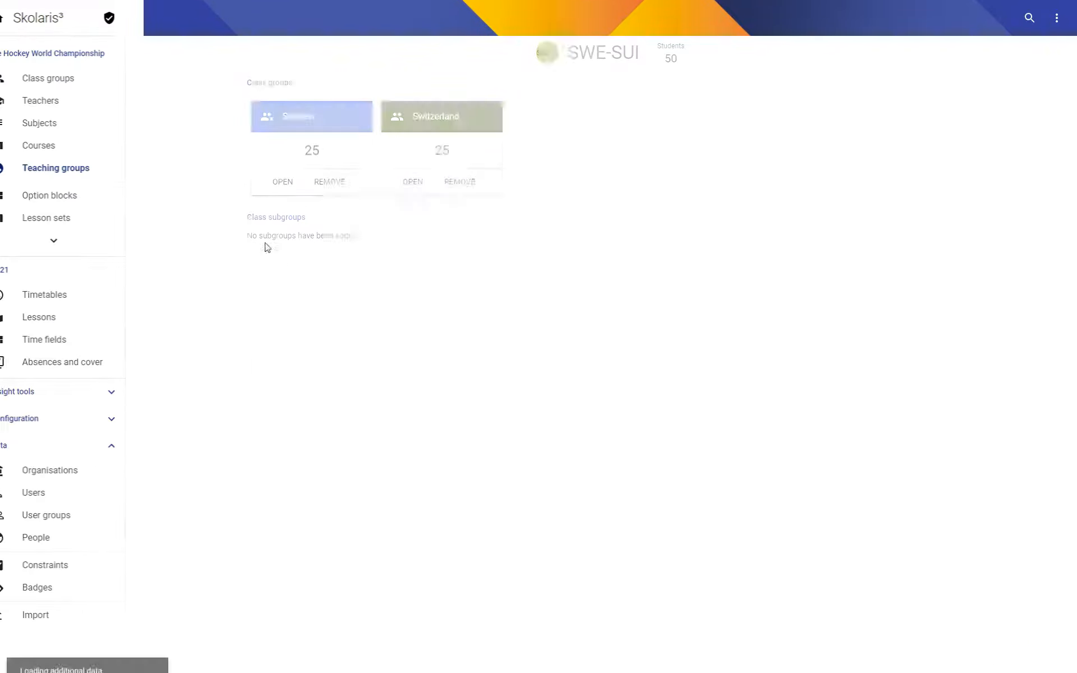
Review the full list of teaching groups and the list of class groups.
scroll(1071, 180, down, 7)
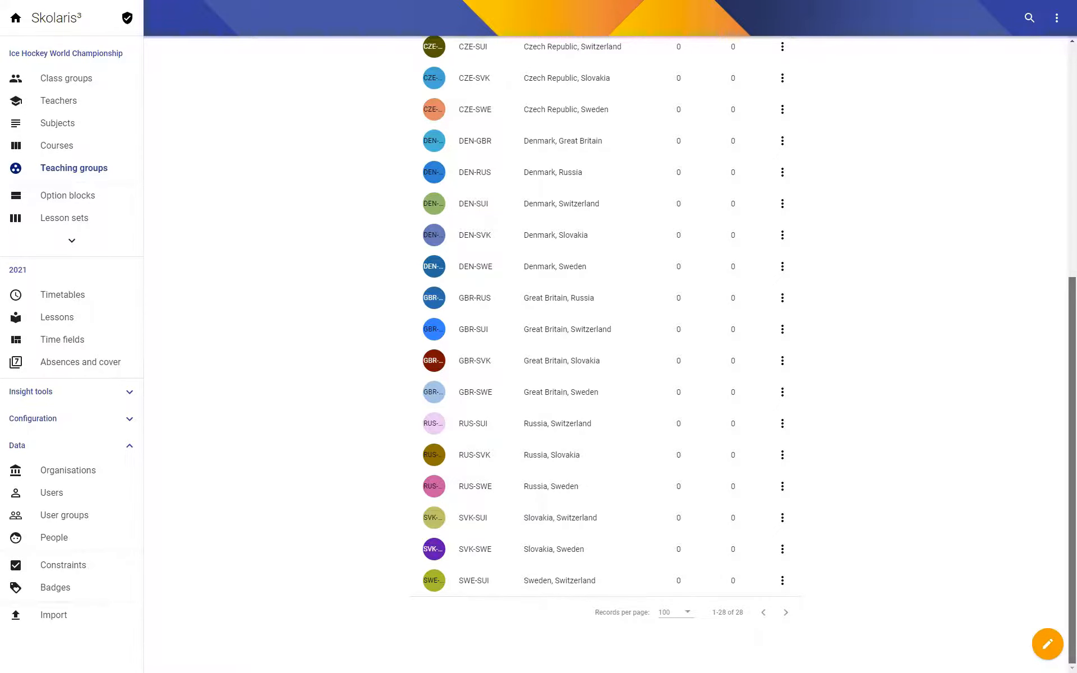
scroll(1057, 255, up, 5)
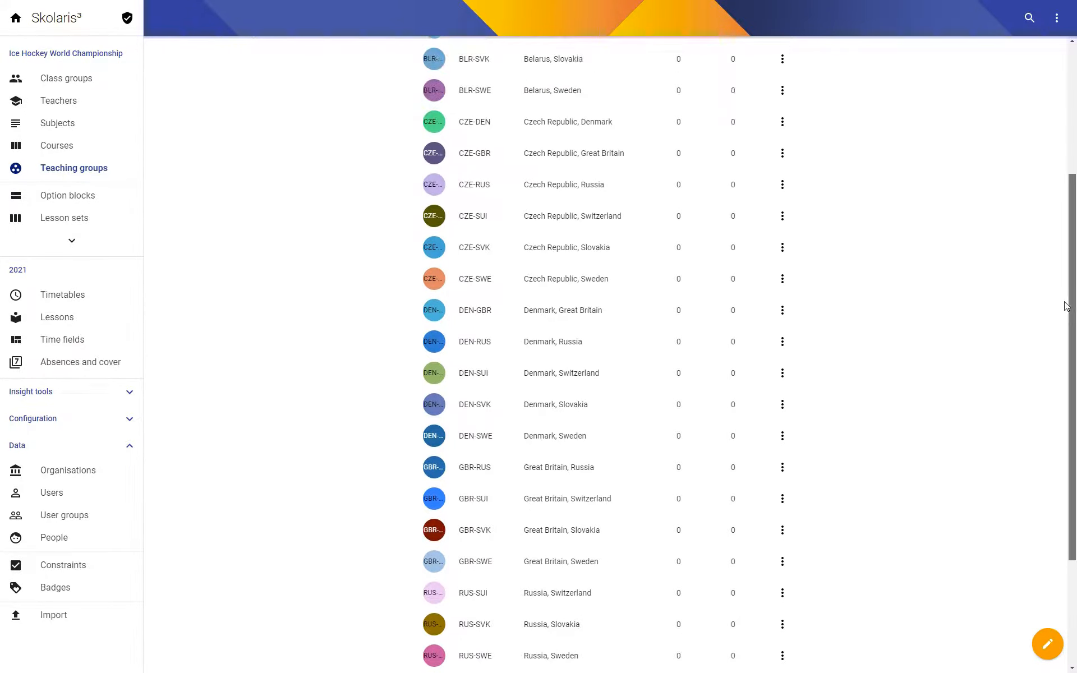
scroll(1057, 255, up, 3)
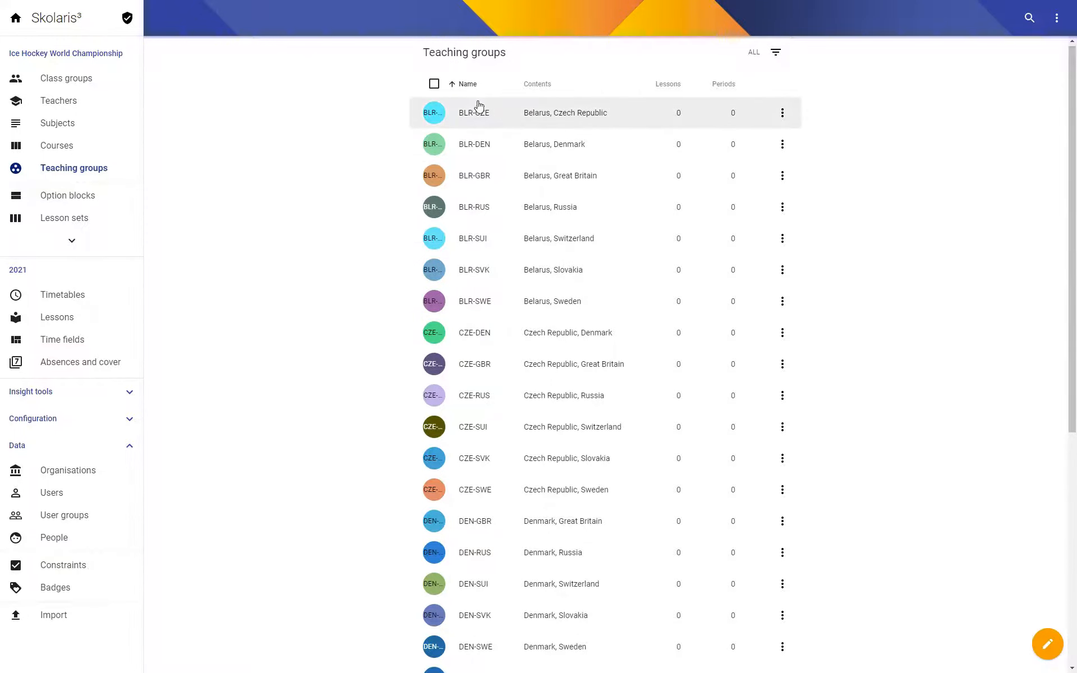
click(66, 85)
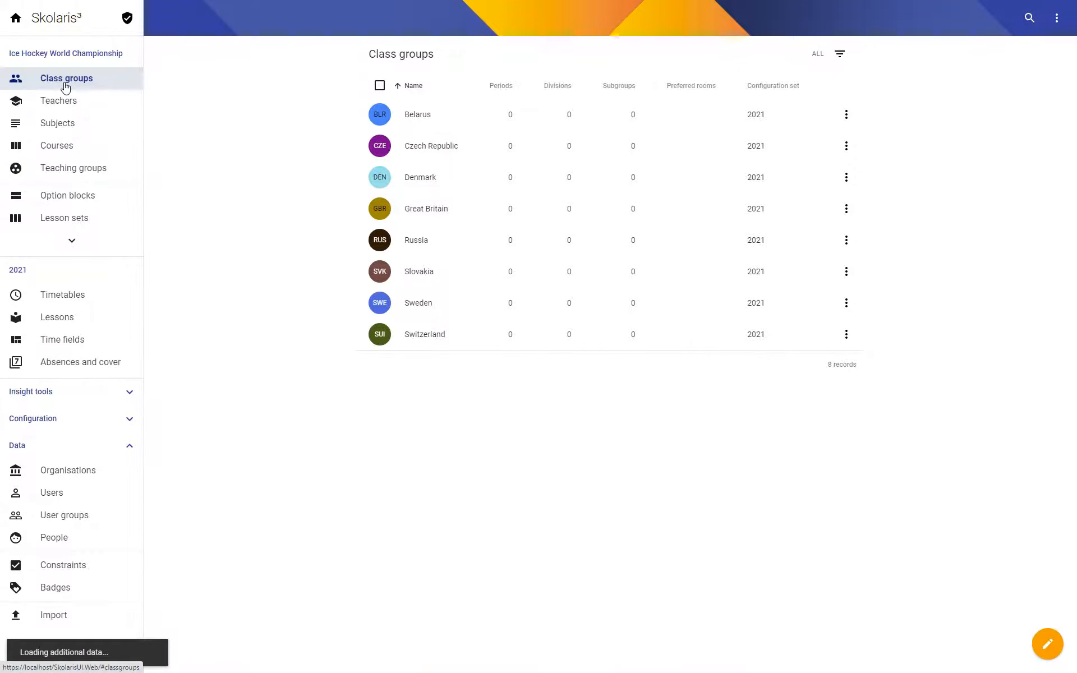
Create a subject with the code IC and the name Ice Hockey.
click(63, 127)
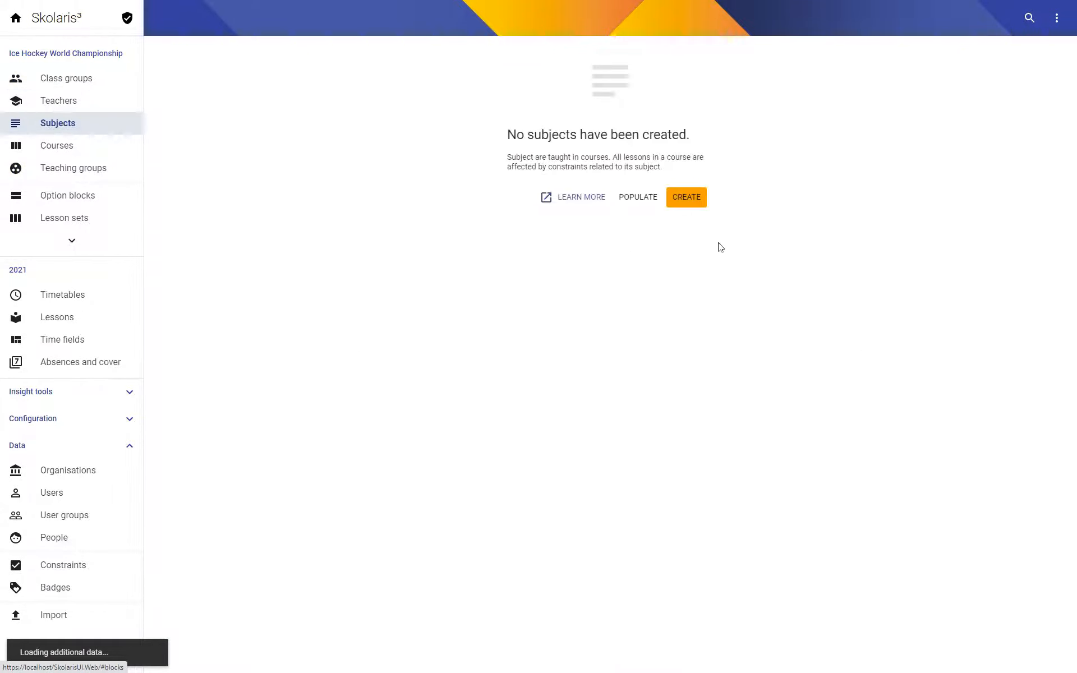
click(688, 203)
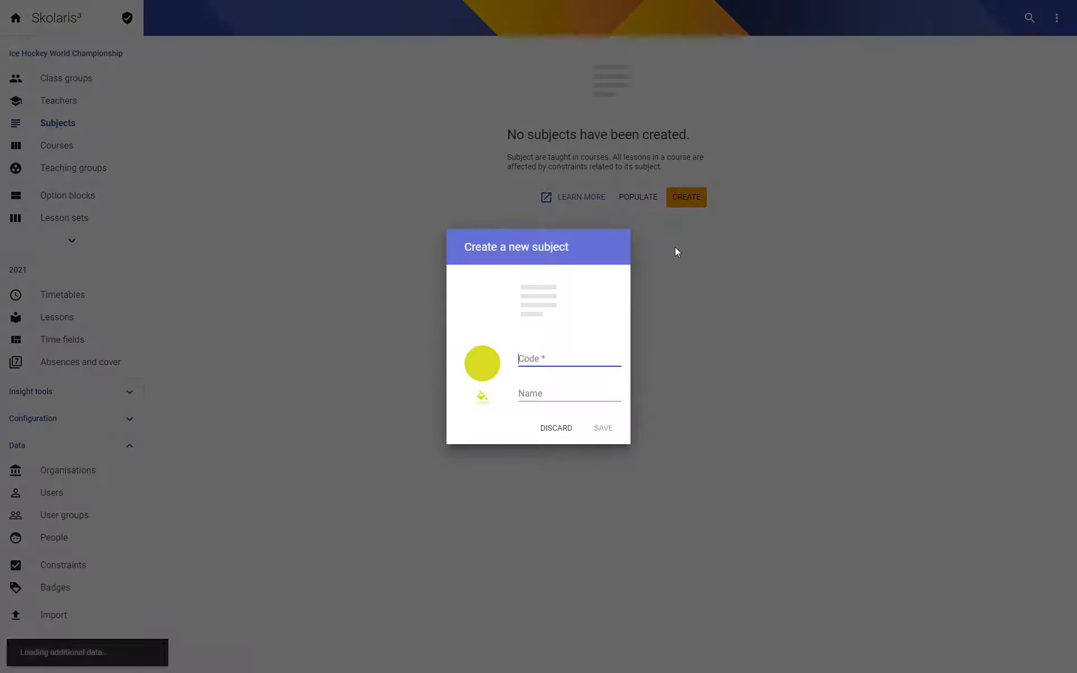
text(IC)
key(Tab)
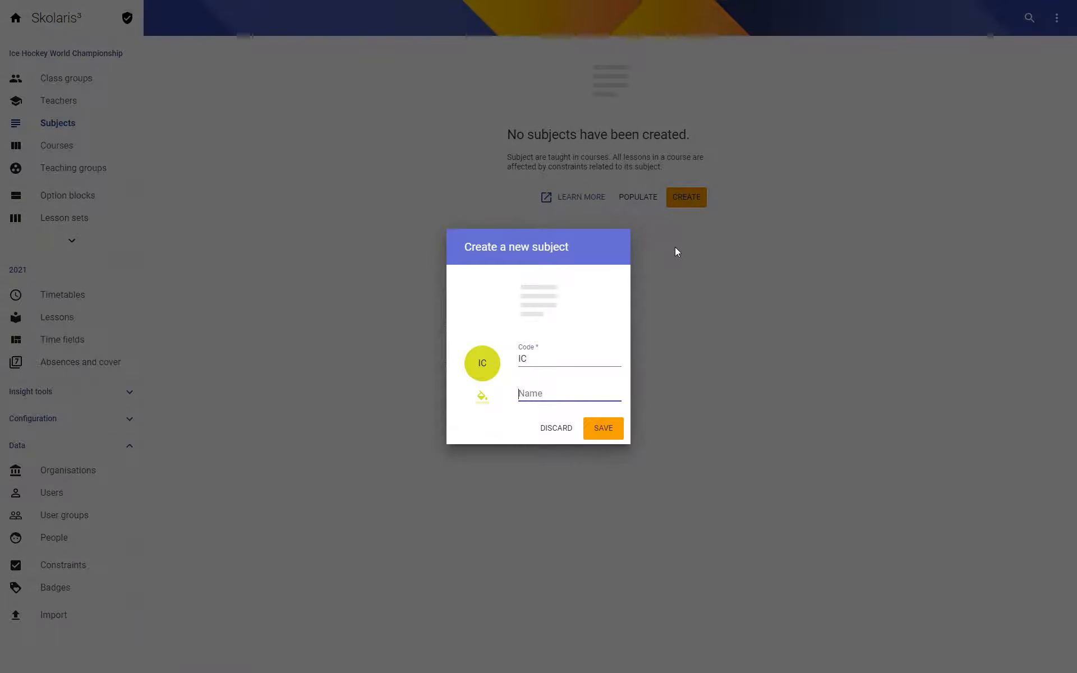
text(Ice Hoceky)
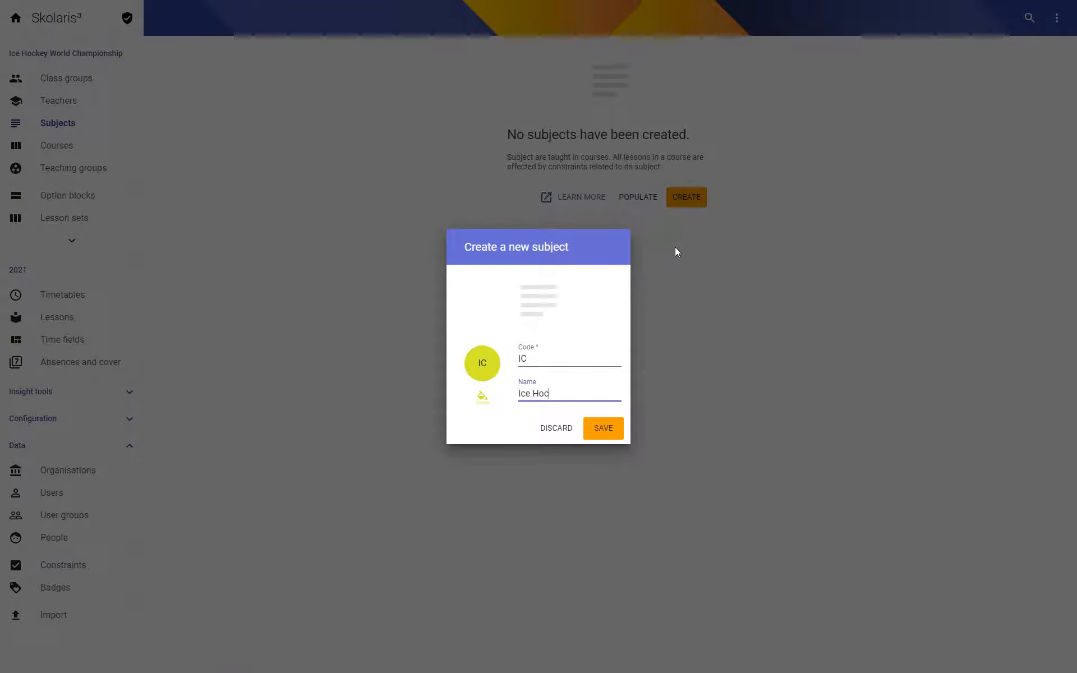
key(BackSpace)
key(BackSpace)
text(key)
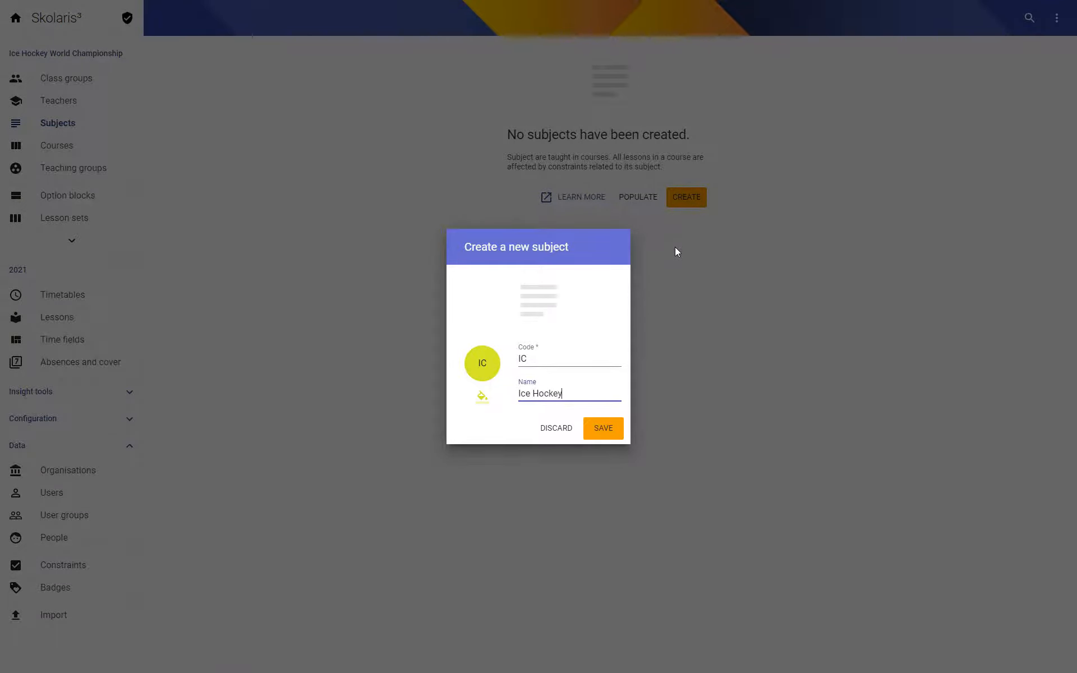
click(606, 427)
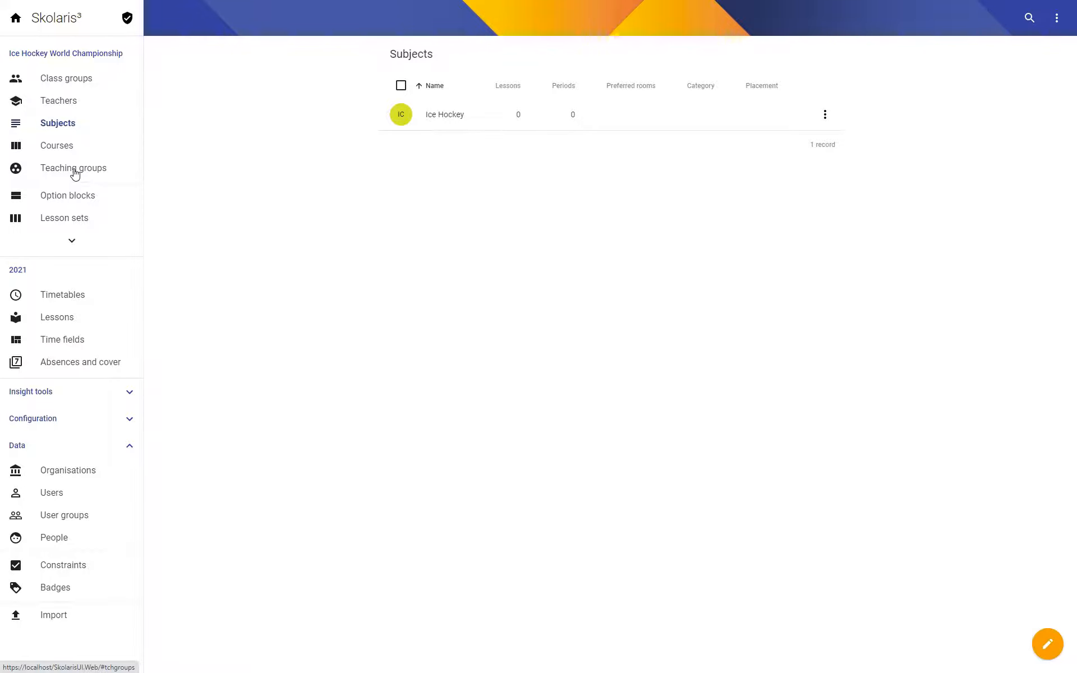
Create an Ice Hockey lesson for the BLR-CZE teaching group, keeping the default instances, duration and recurrence.
click(75, 173)
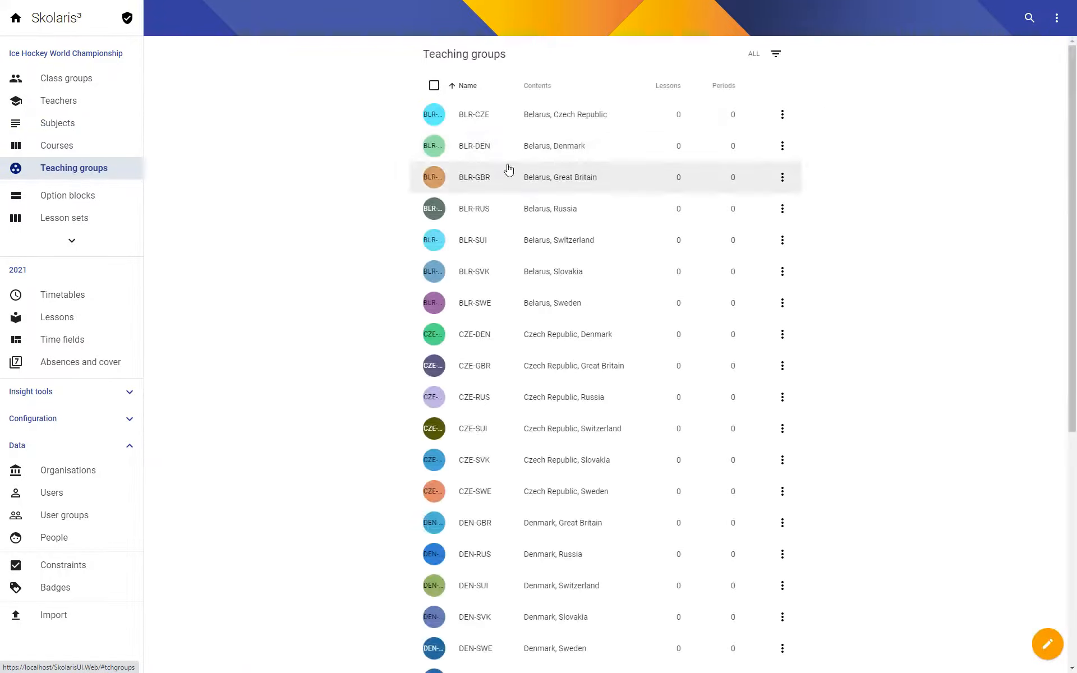
click(477, 116)
click(137, 52)
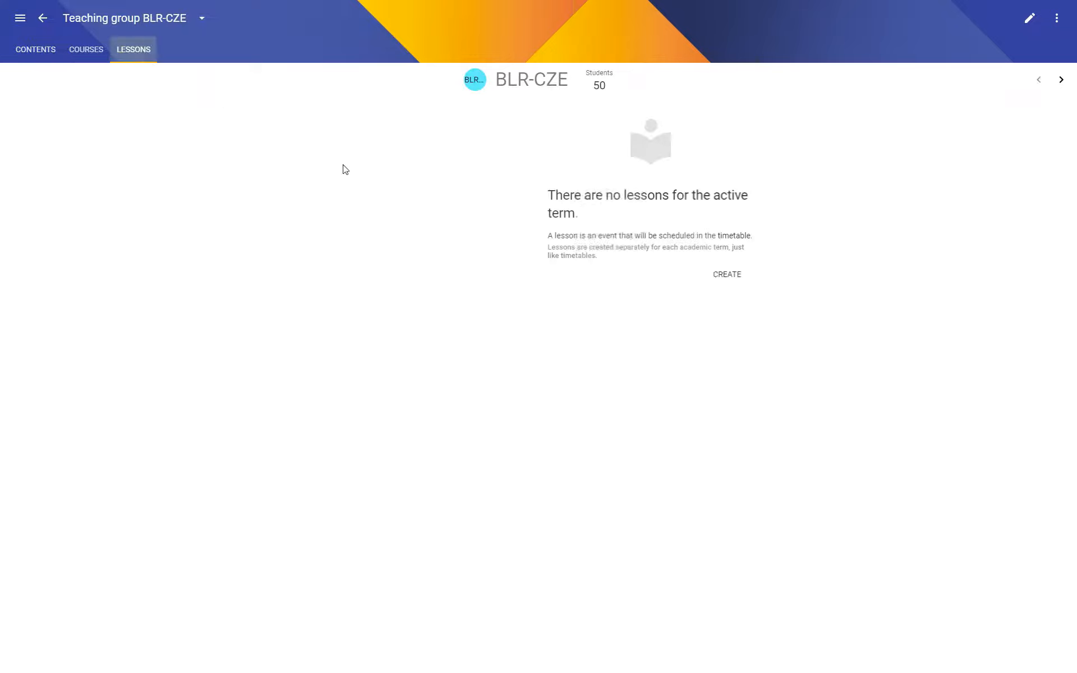
click(615, 275)
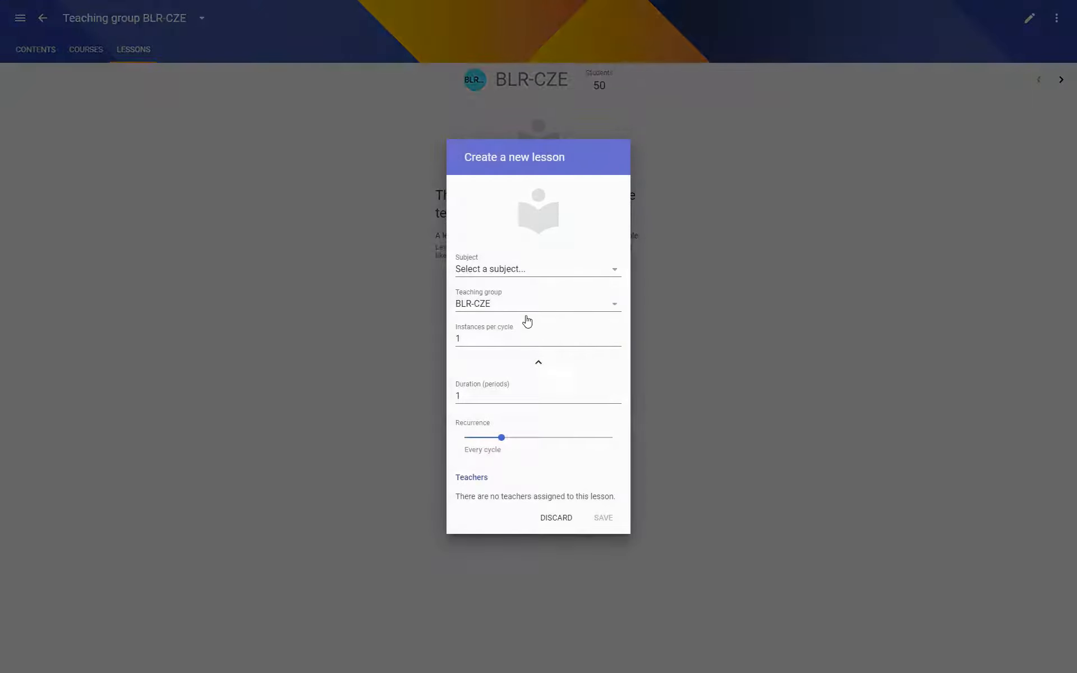
click(512, 262)
click(549, 300)
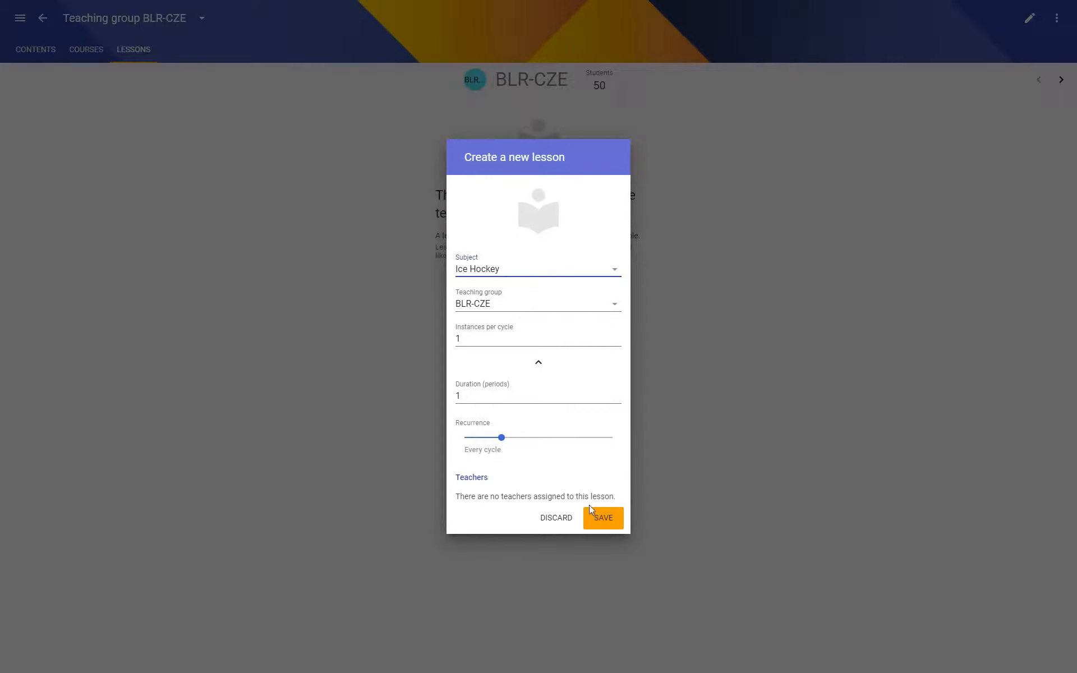
click(603, 520)
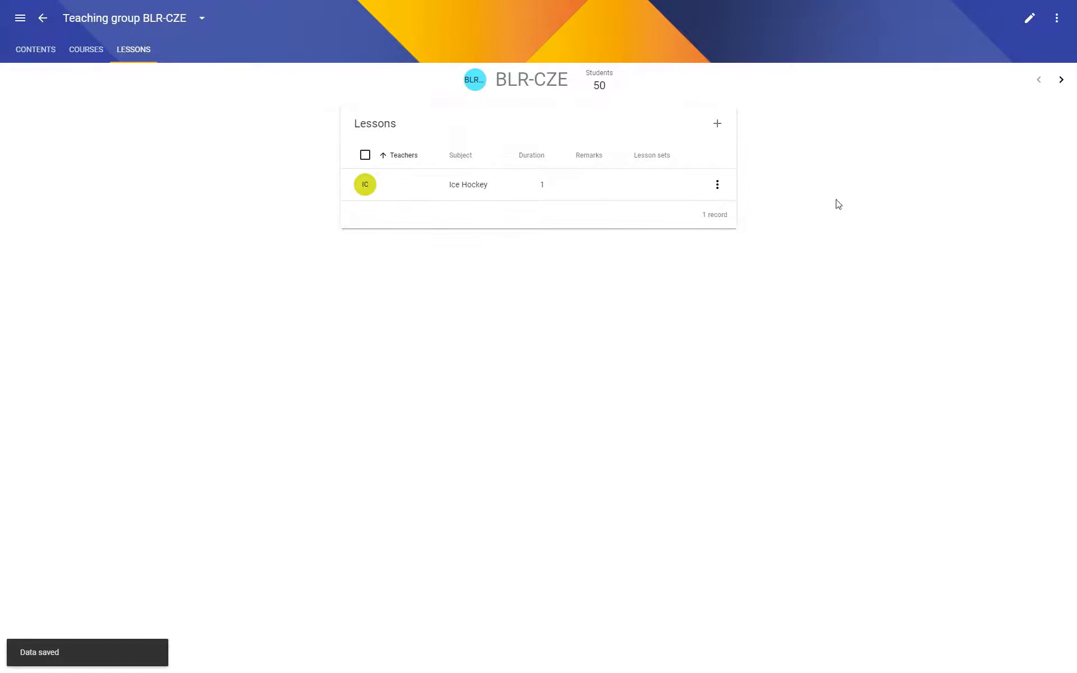
Create an Ice Hockey lesson for the BLR-DEN teaching group with the default instances, duration and recurrence.
click(1060, 80)
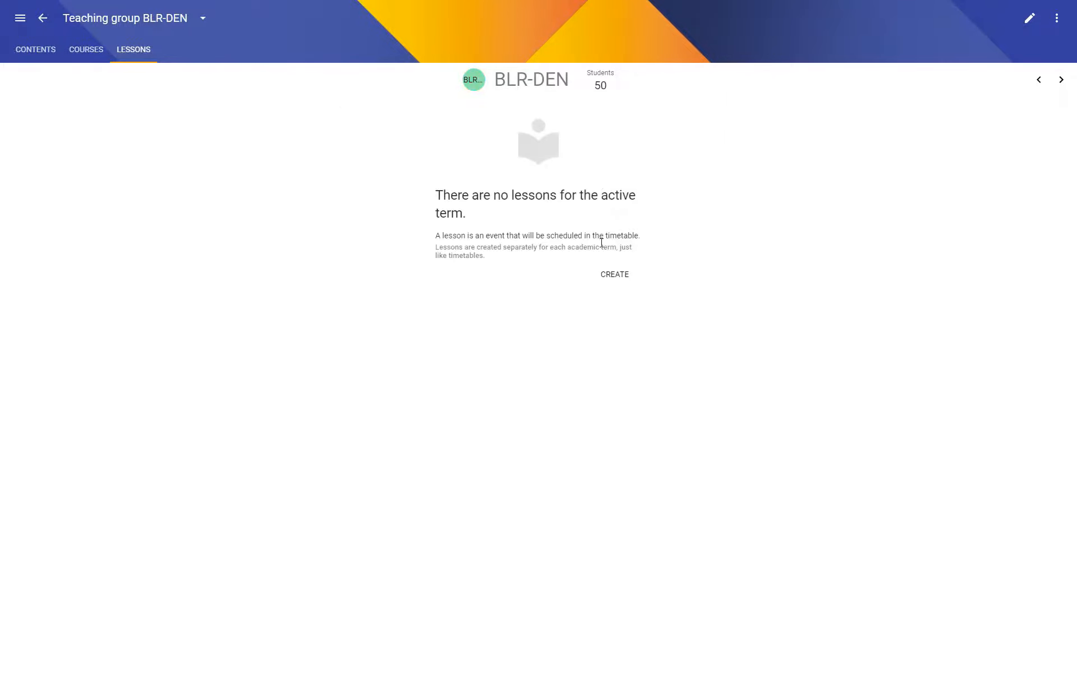
click(612, 275)
click(519, 270)
click(544, 303)
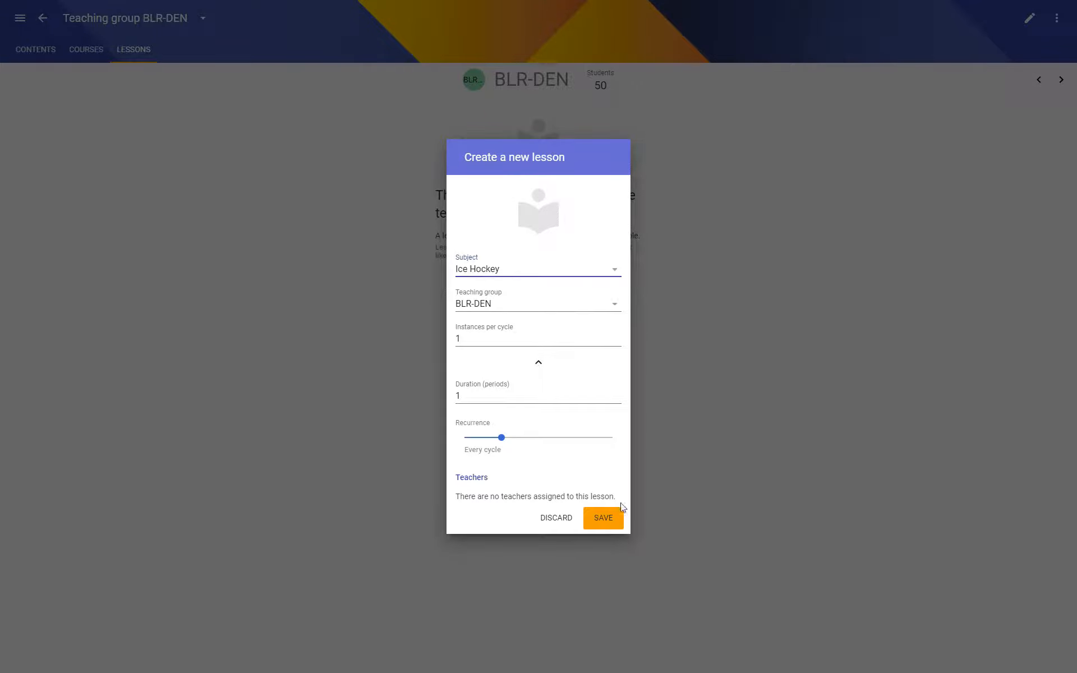
click(605, 516)
Create an Ice Hockey lesson for the BLR-GBR teaching group, keeping the default instances, duration and recurrence.
click(1060, 80)
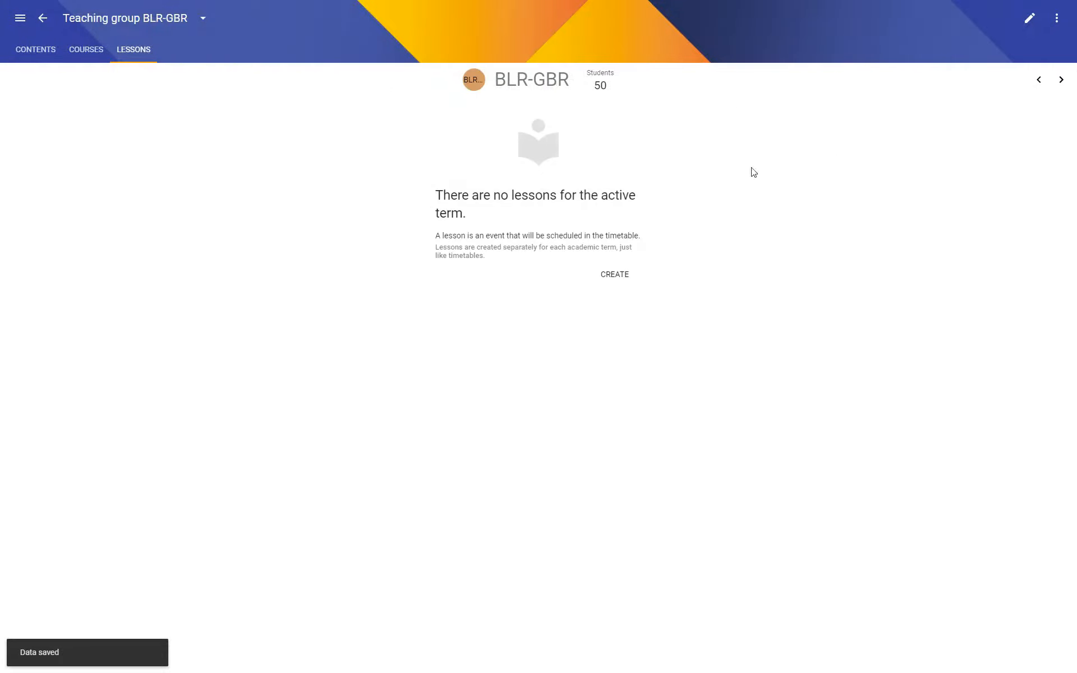
click(617, 274)
click(558, 270)
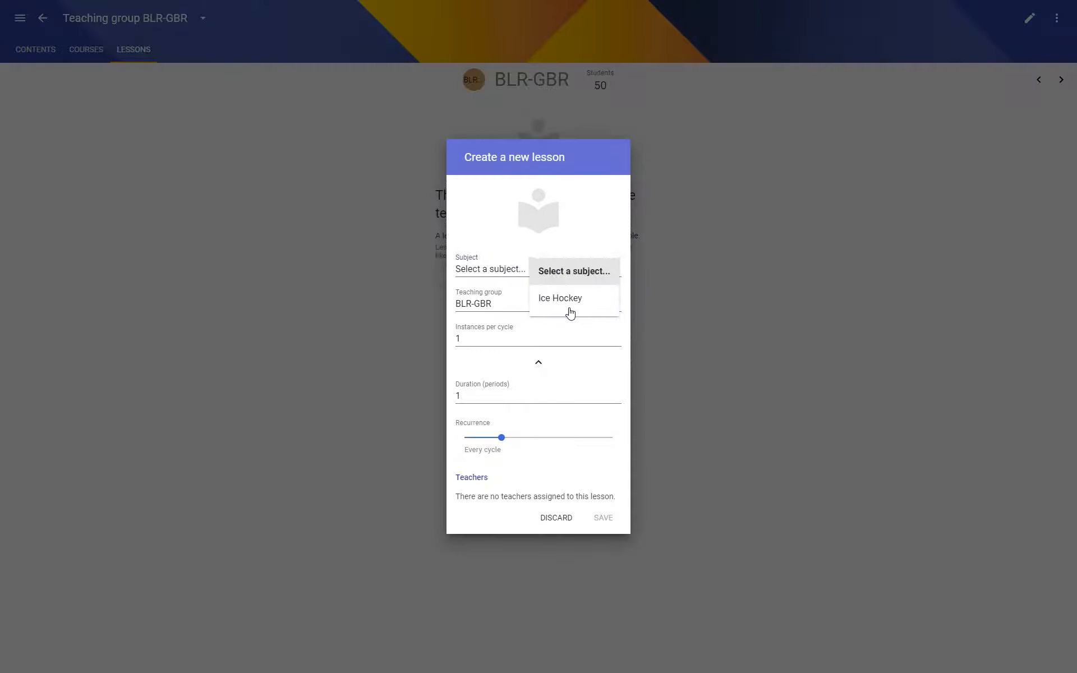
click(571, 309)
key(Return)
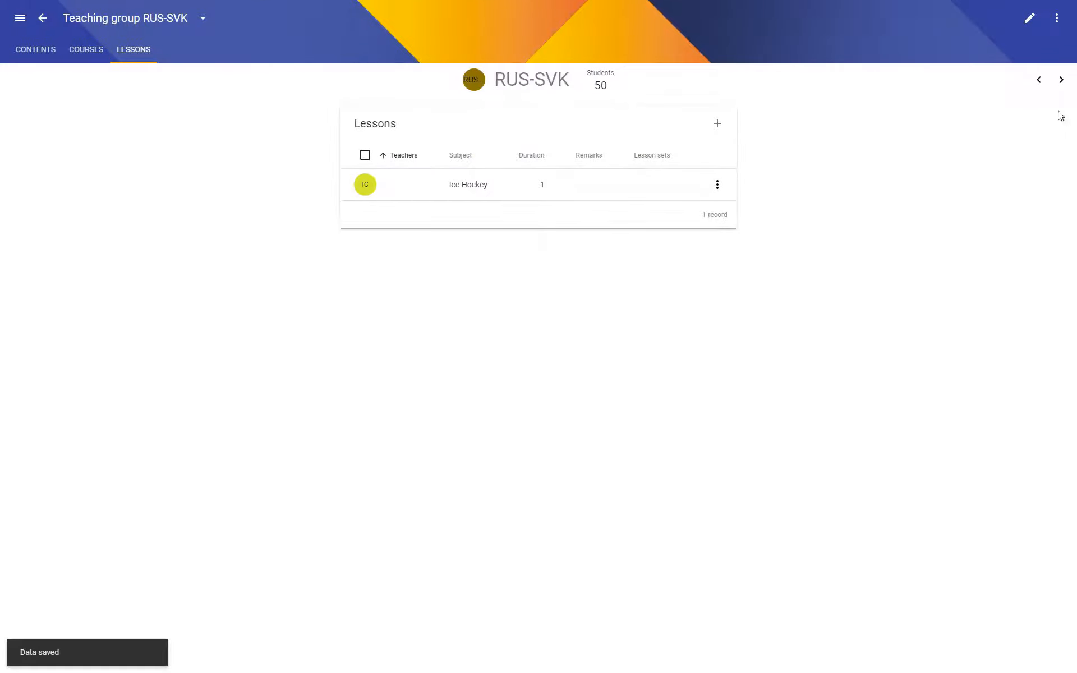
Create an Ice Hockey lesson for the RUS-SWE teaching group with the default lesson settings.
click(1060, 80)
click(619, 273)
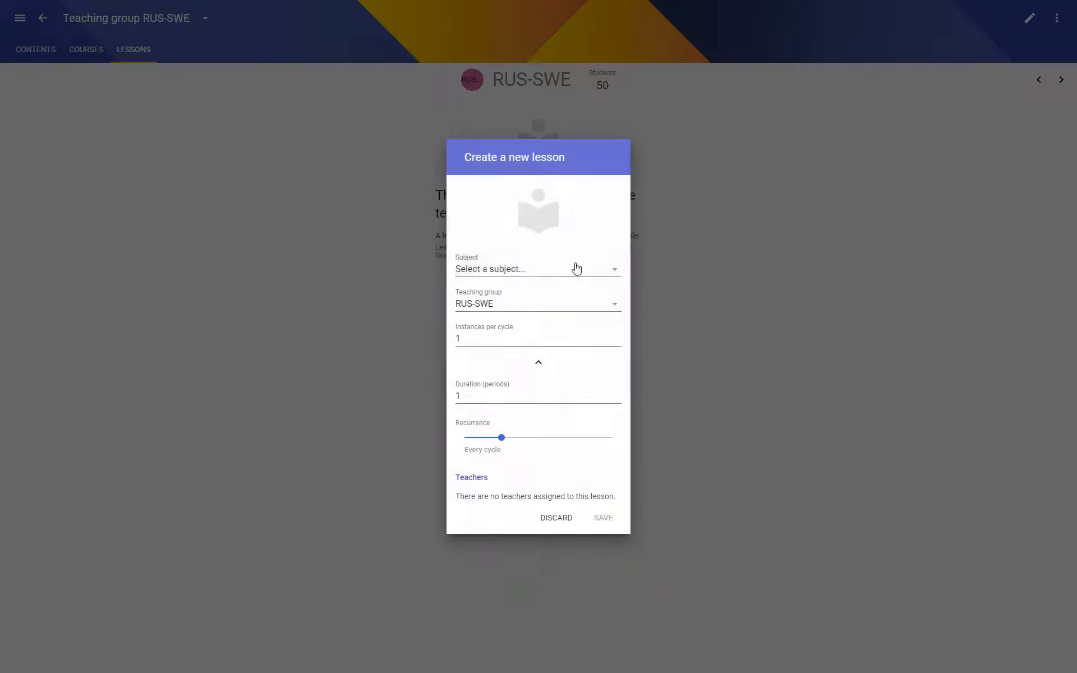
click(576, 269)
click(560, 300)
key(Return)
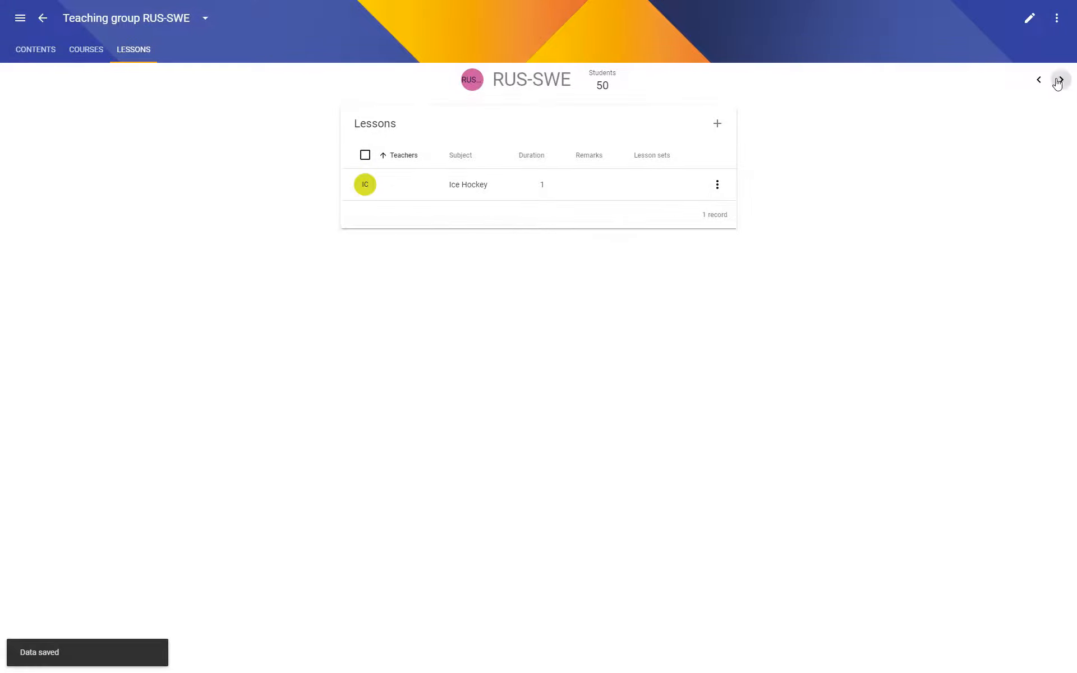
Create an Ice Hockey lesson for the SVK-SUI teaching group with the default lesson settings.
click(1058, 82)
click(607, 278)
click(560, 272)
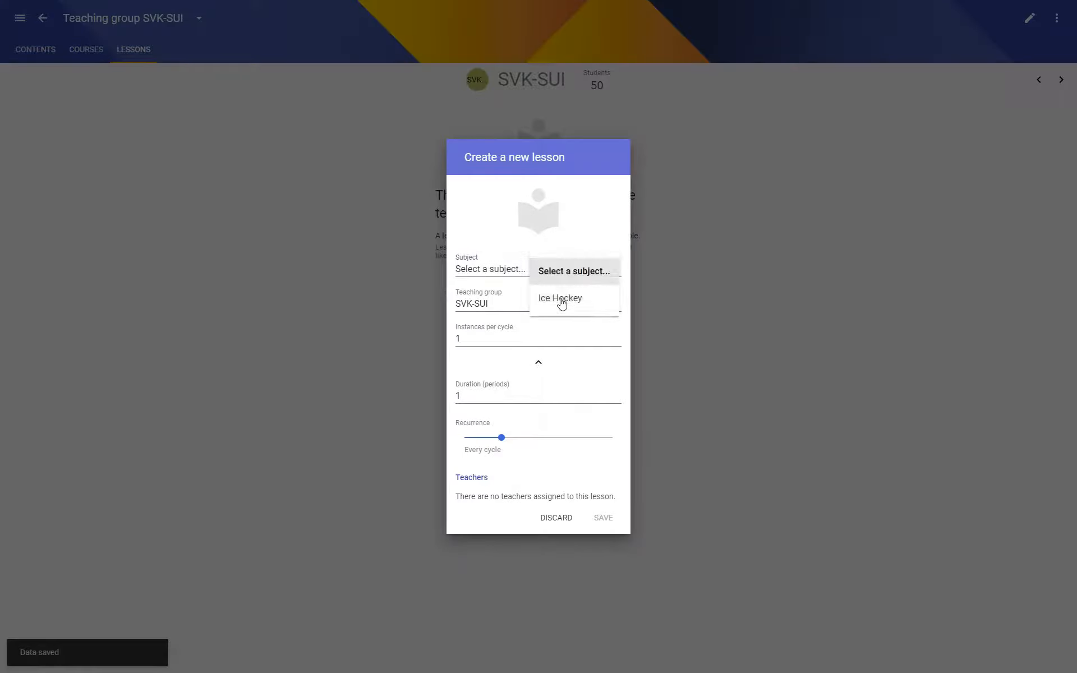
click(560, 300)
key(Return)
Create an Ice Hockey lesson for the SVK-SWE teaching group with the default lesson settings.
click(1061, 80)
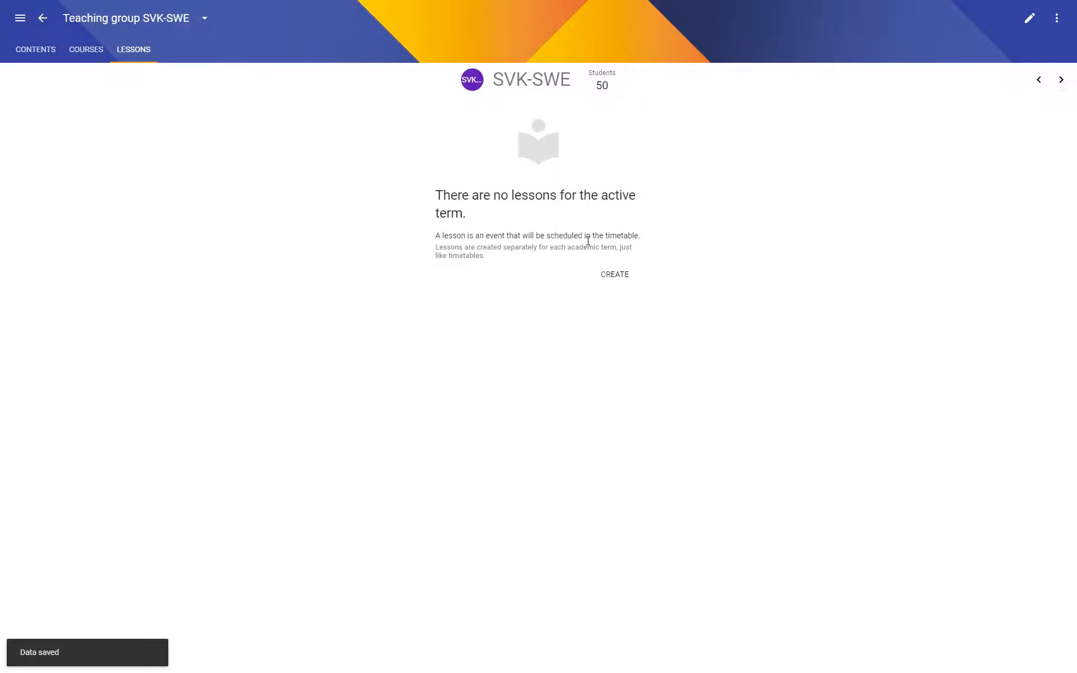
click(606, 275)
click(564, 269)
click(564, 299)
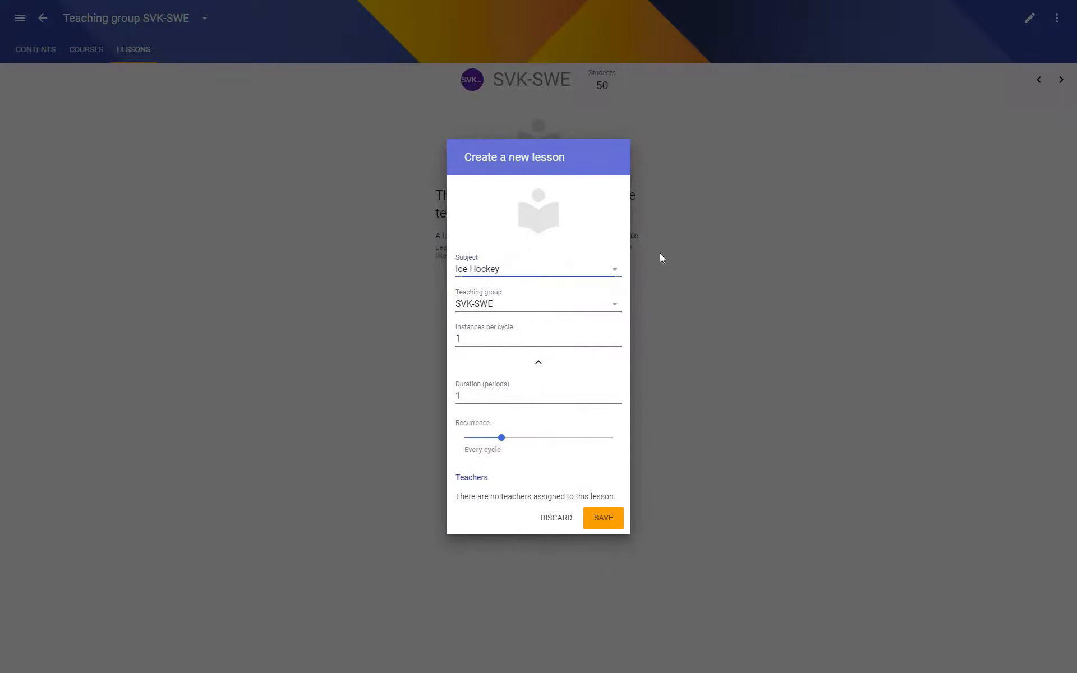
key(Return)
Create an Ice Hockey lesson for the SWE-SUI teaching group with the default lesson settings.
click(1060, 80)
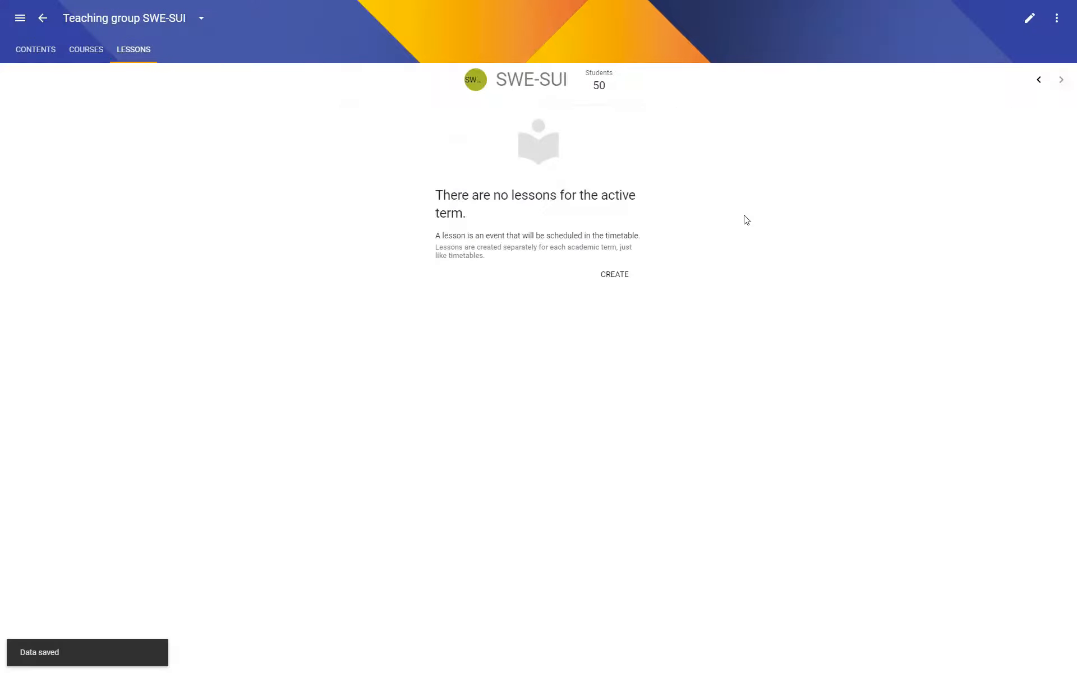
click(613, 274)
click(564, 272)
click(569, 298)
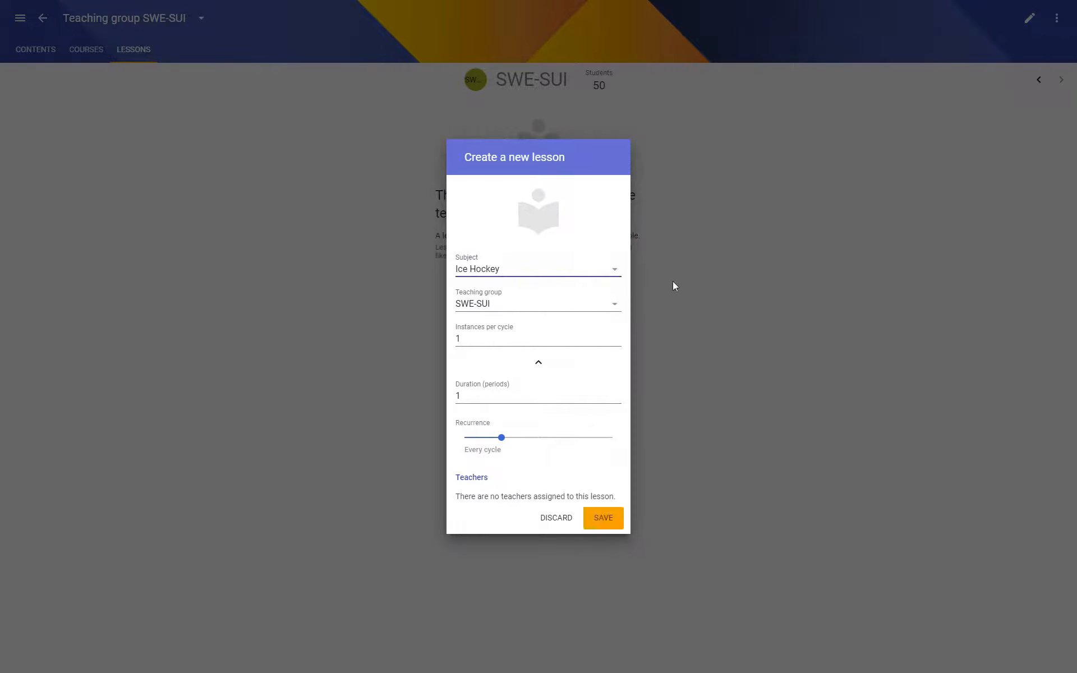
key(Return)
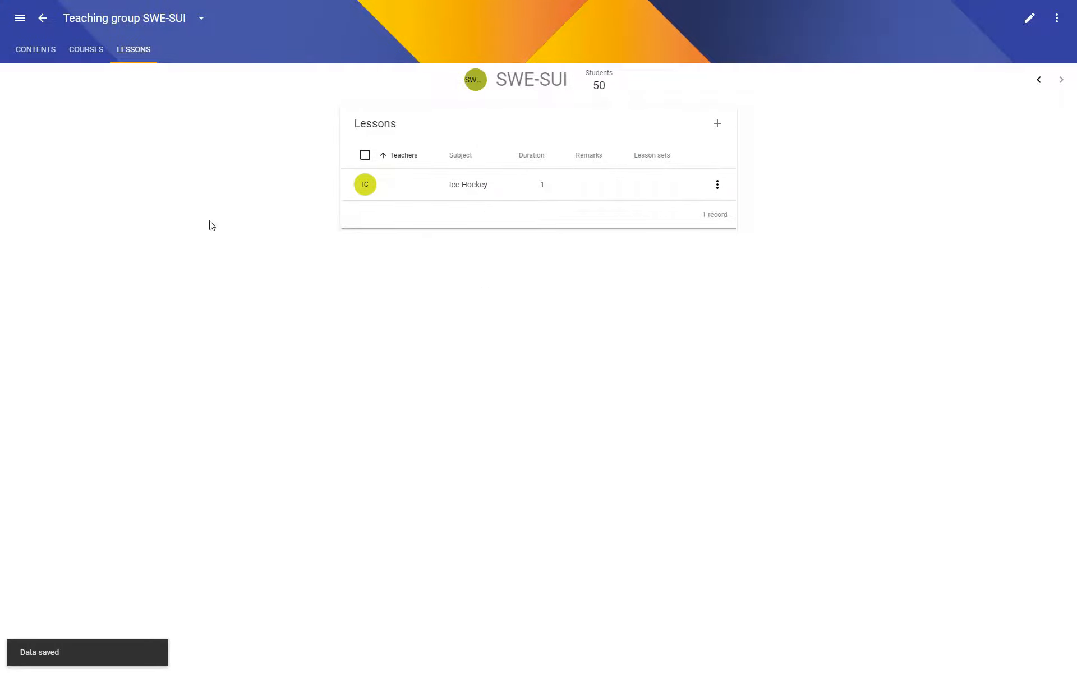
Check the periods in the class groups list and populate the 2021 term with the default timeslots.
click(42, 18)
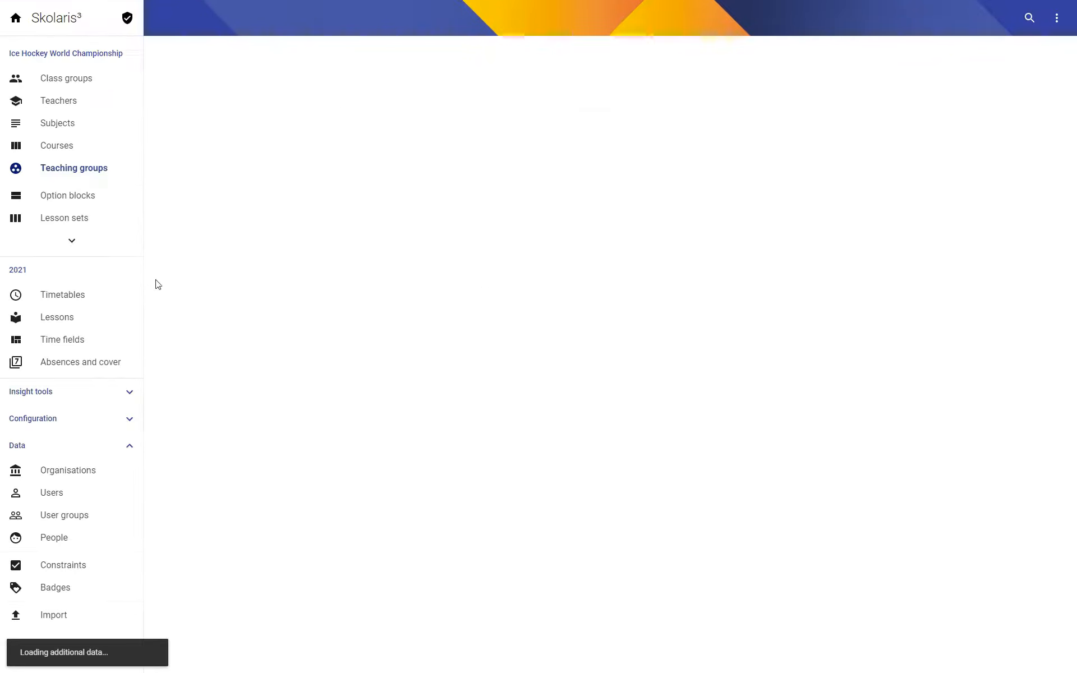
click(65, 79)
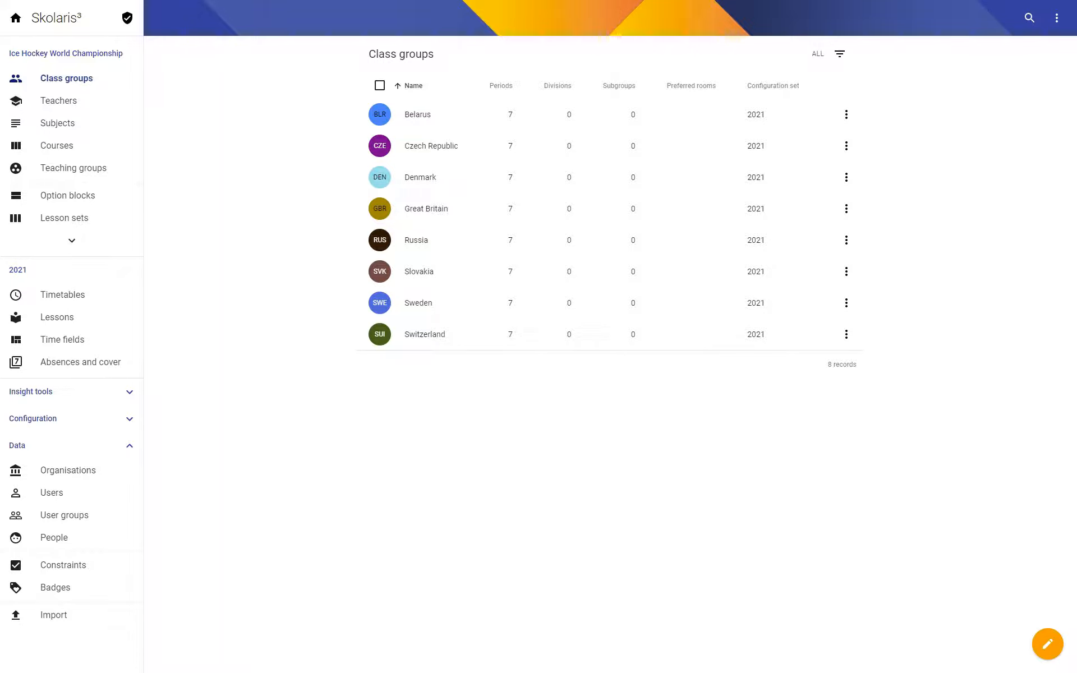
click(16, 272)
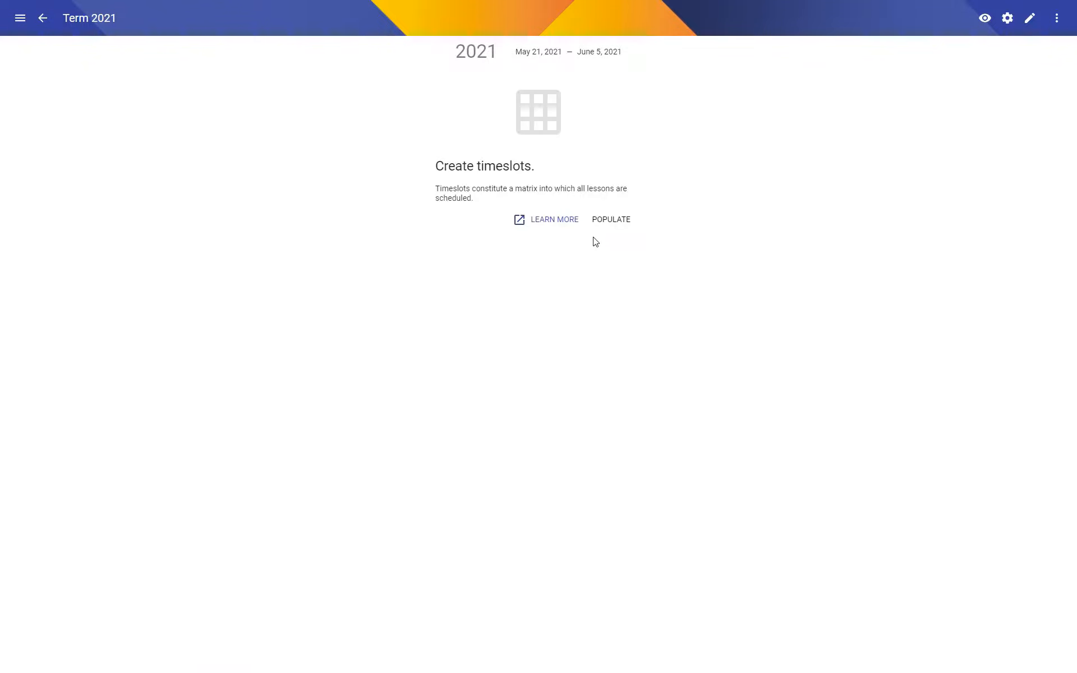
click(614, 220)
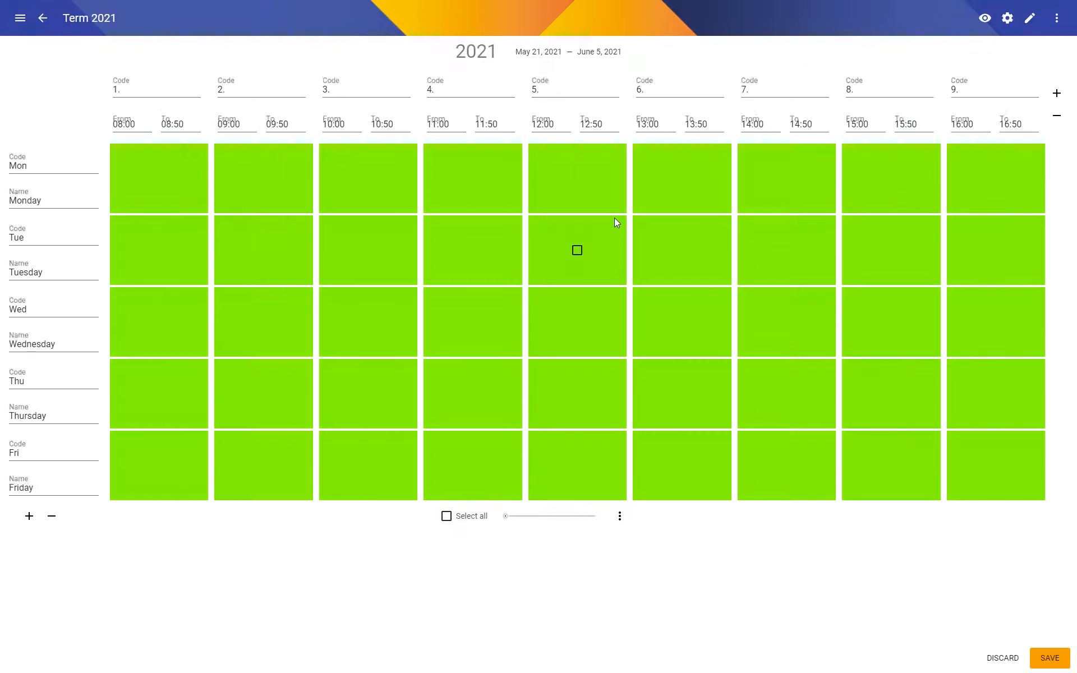
Remove the last periods from the timeslot grid until three periods per day are left.
click(1056, 118)
click(1056, 118)
click(1056, 118)
click(1056, 118)
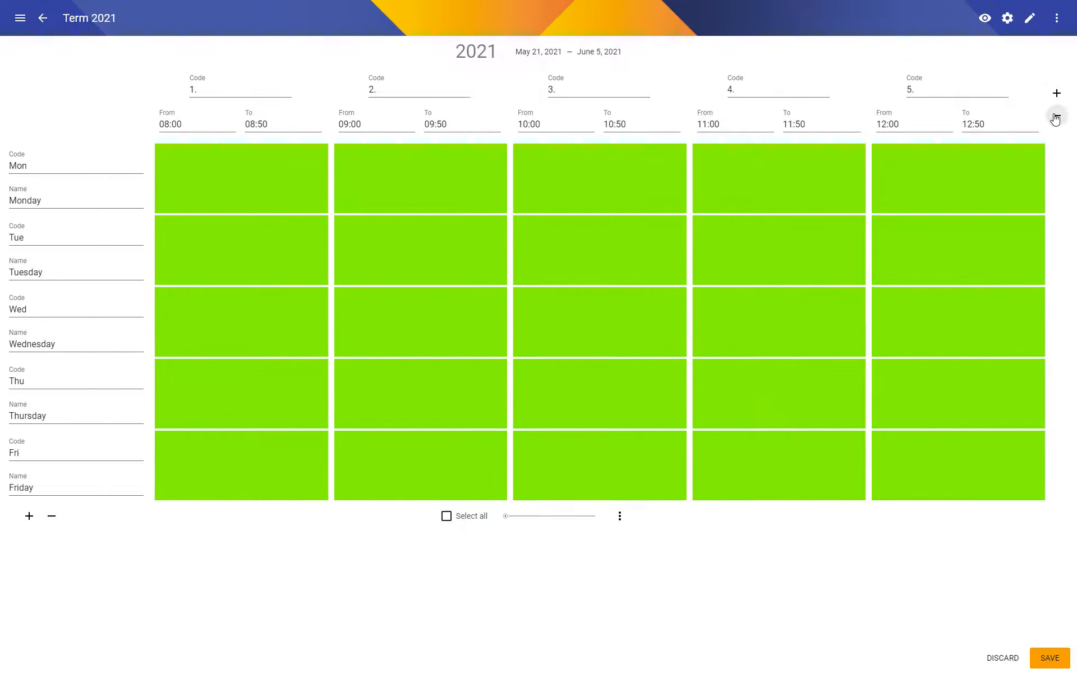
click(1056, 118)
click(1056, 118)
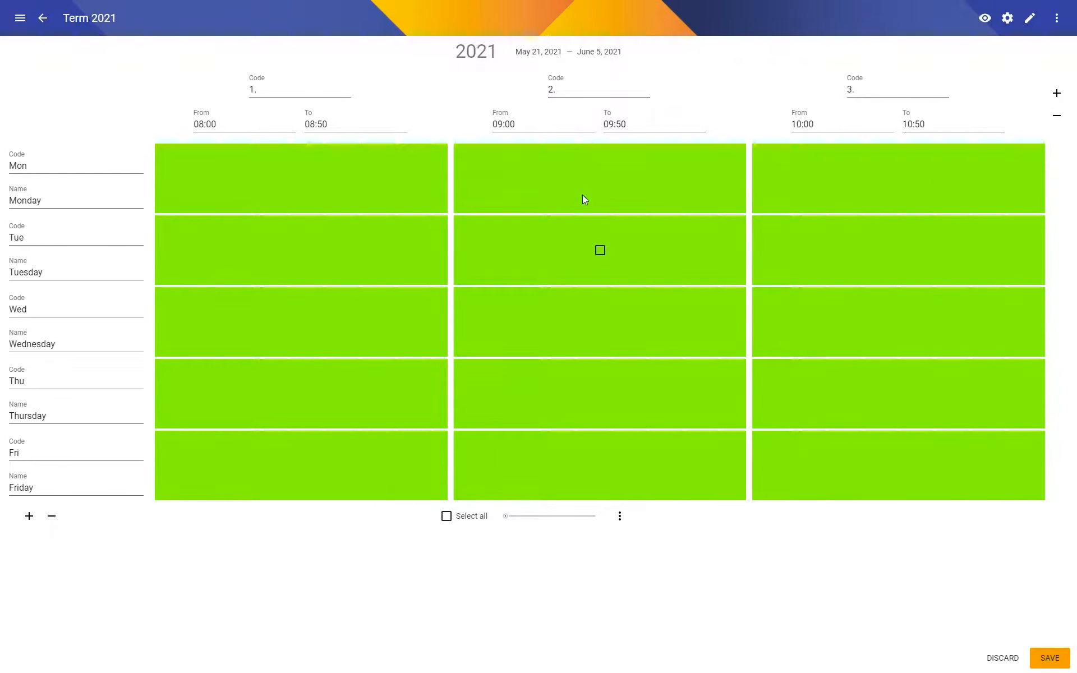
Set the first period to run from 11:15 to 14:15.
click(221, 124)
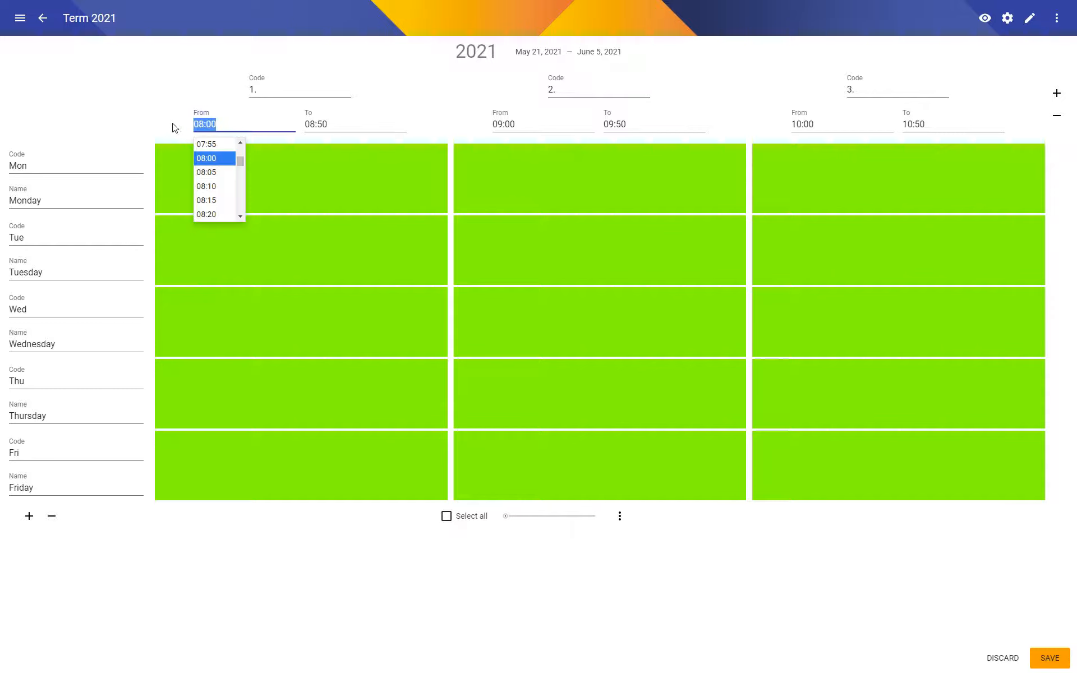
text(11:15)
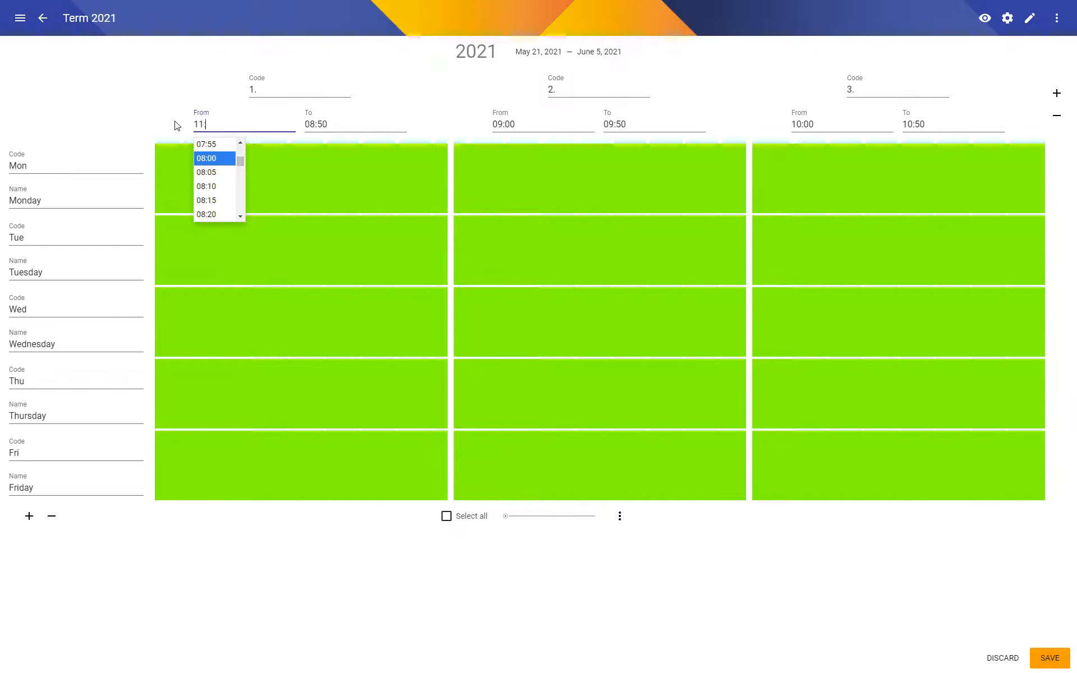
click(345, 124)
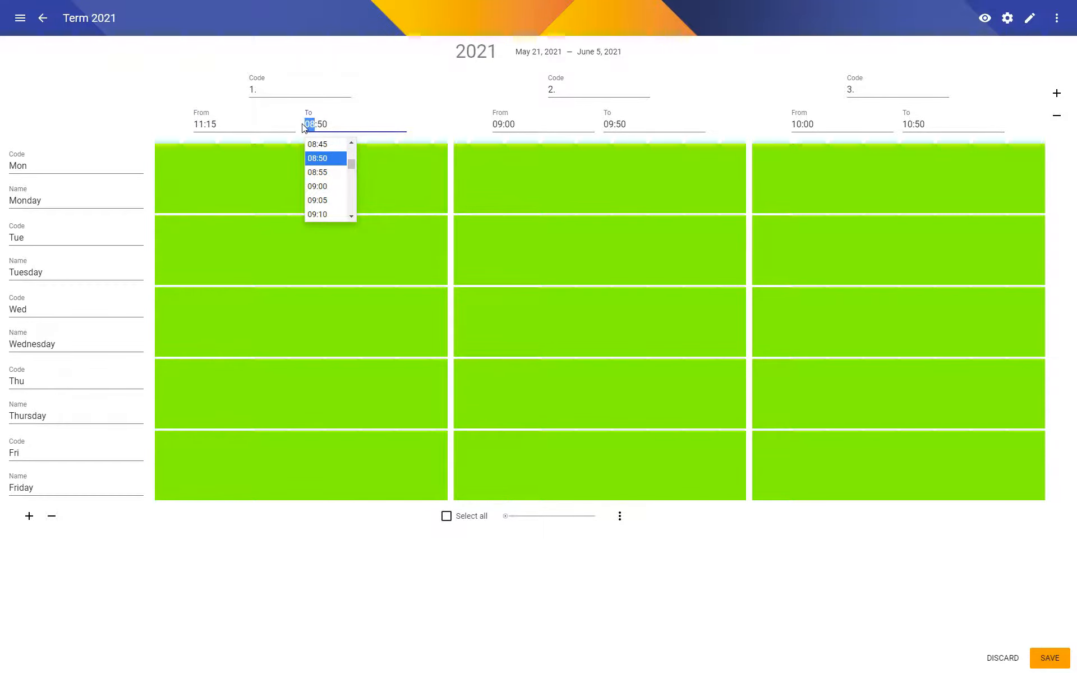
text(14:)
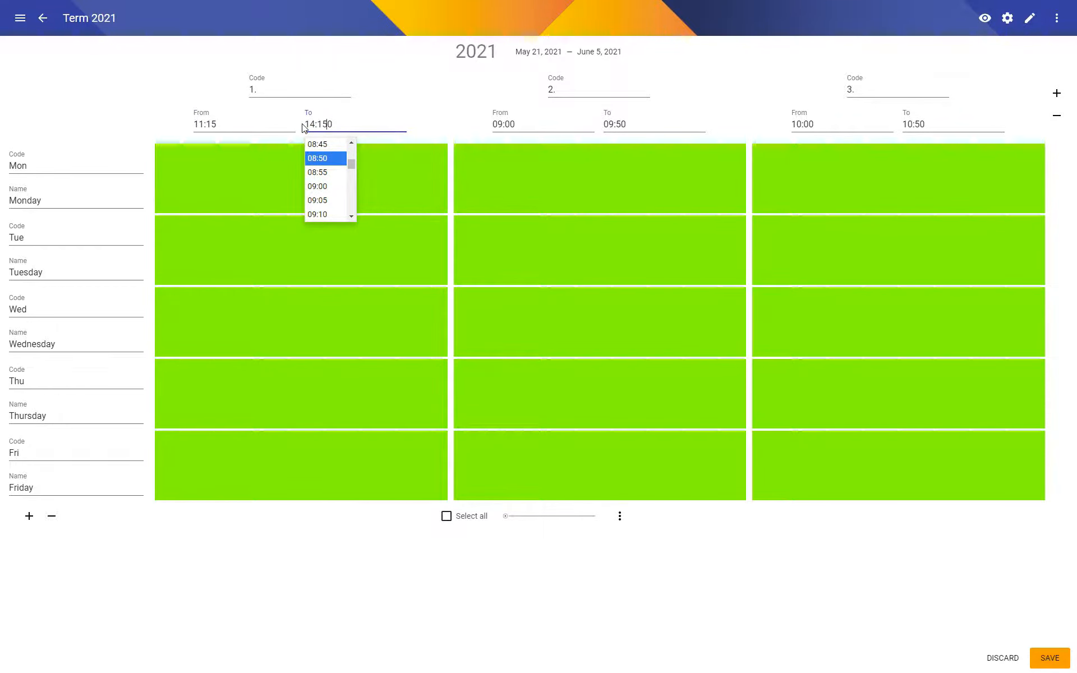
text(15)
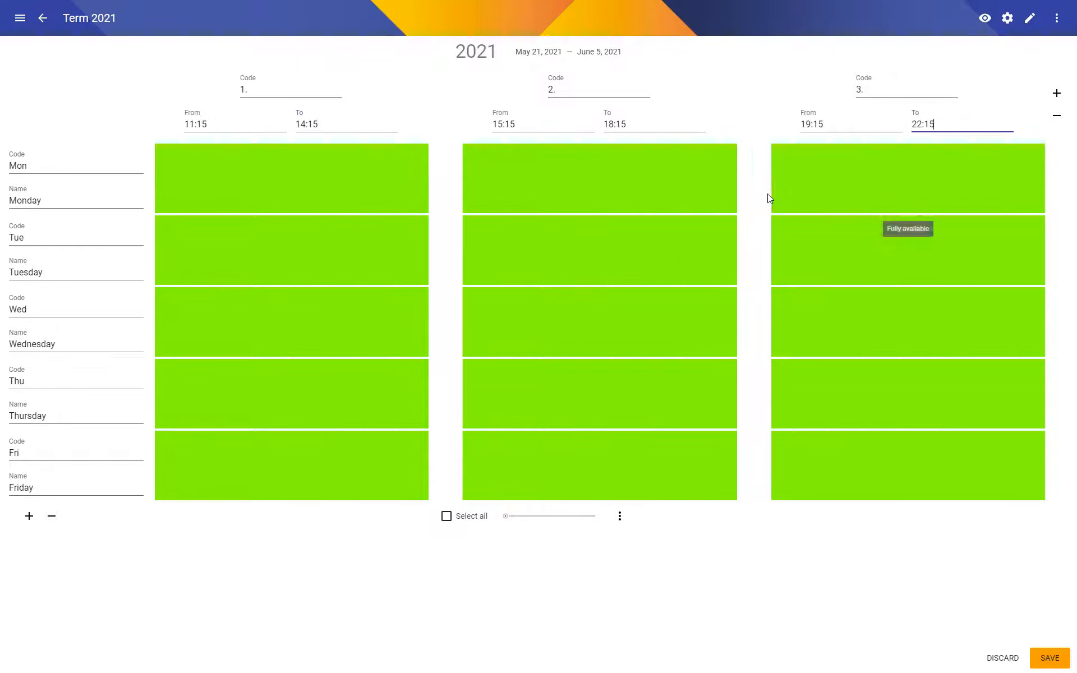
click(766, 197)
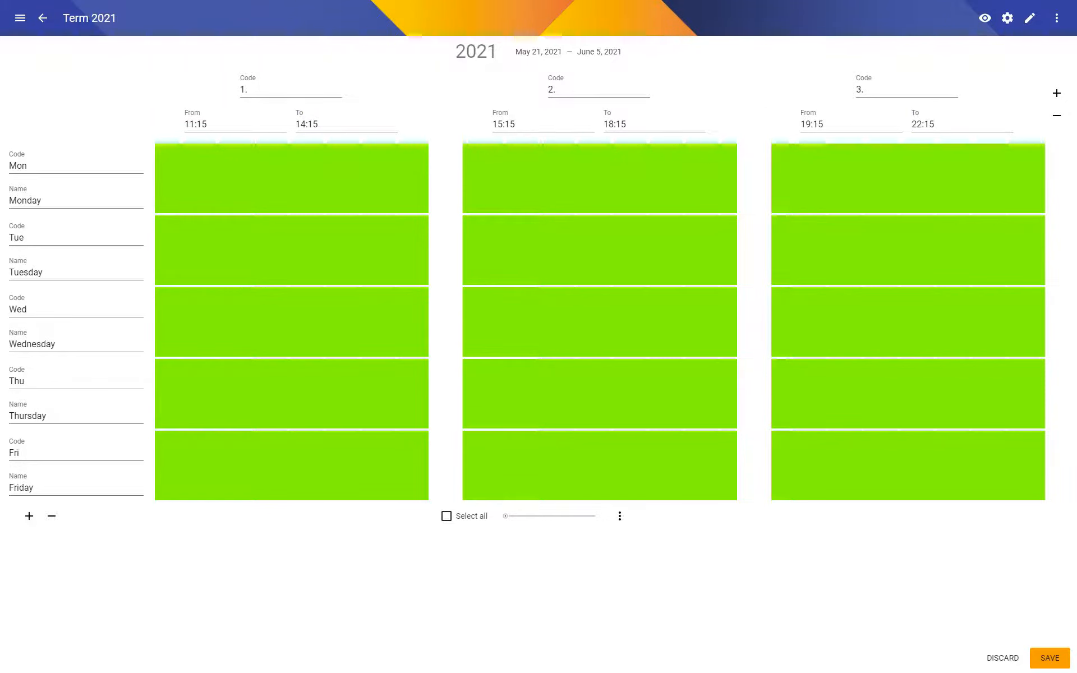
Set the first day's code to 21.5. and clear its name.
double_click(36, 164)
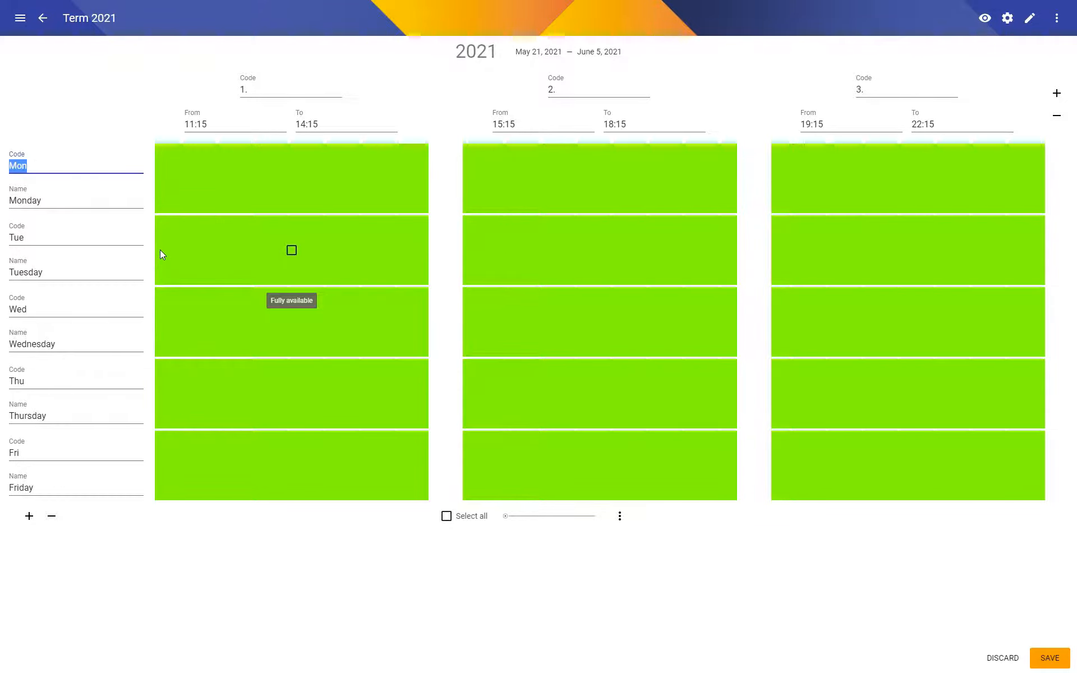
text(21.5.)
key(Tab)
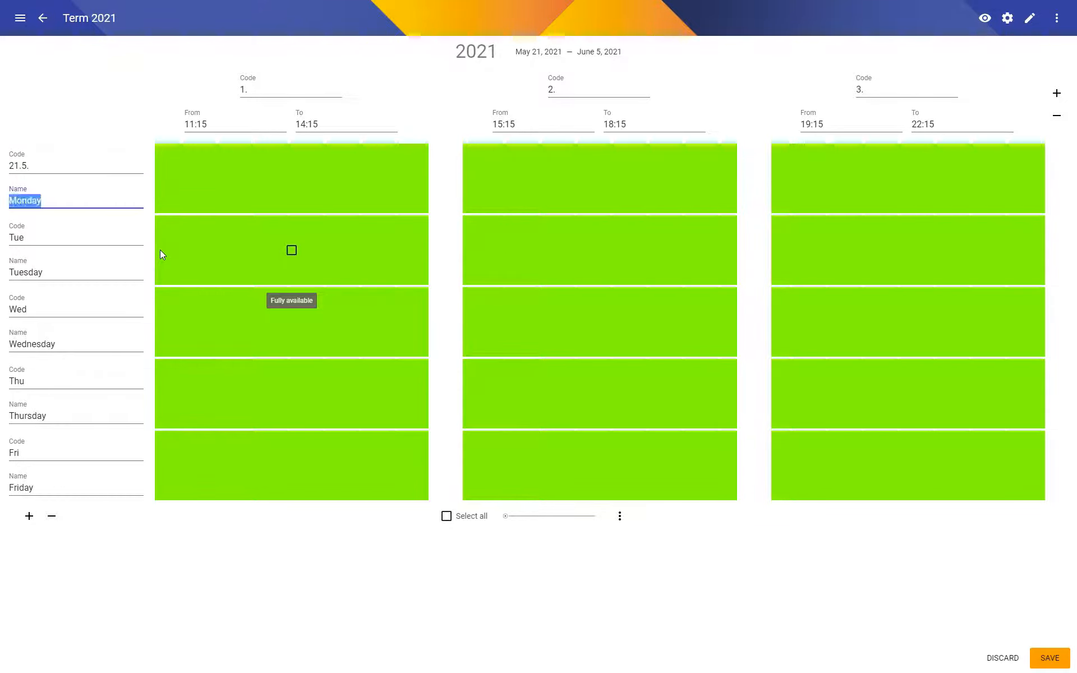
key(BackSpace)
key(Tab)
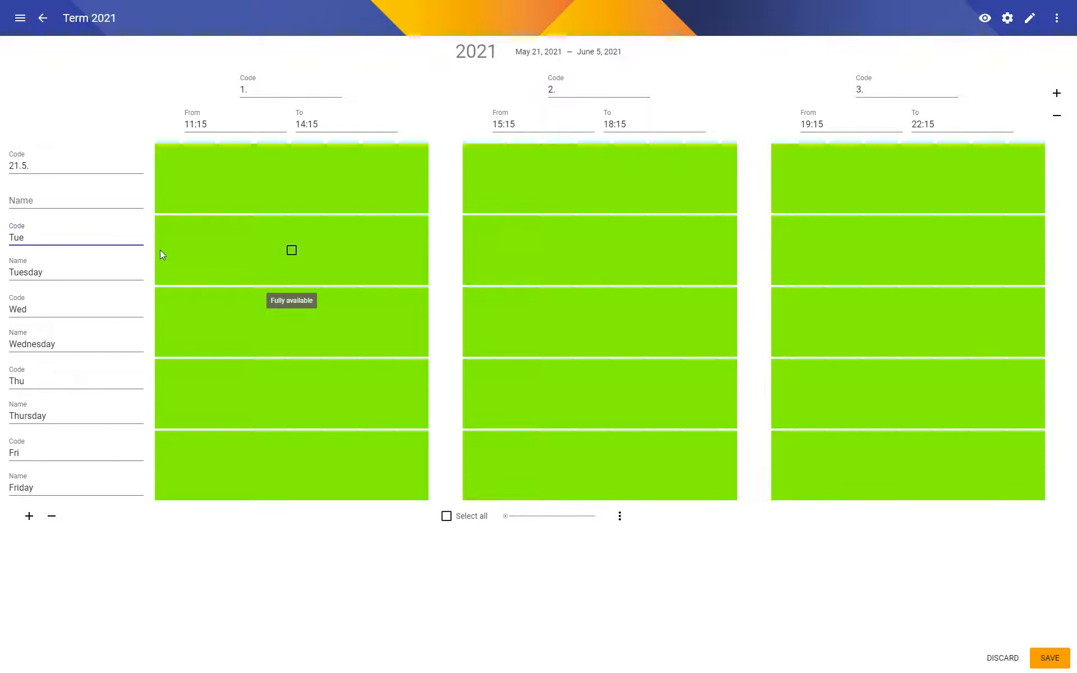
Set the second day's code to 22.5. and save the timeslots.
text(22.5)
key(Tab)
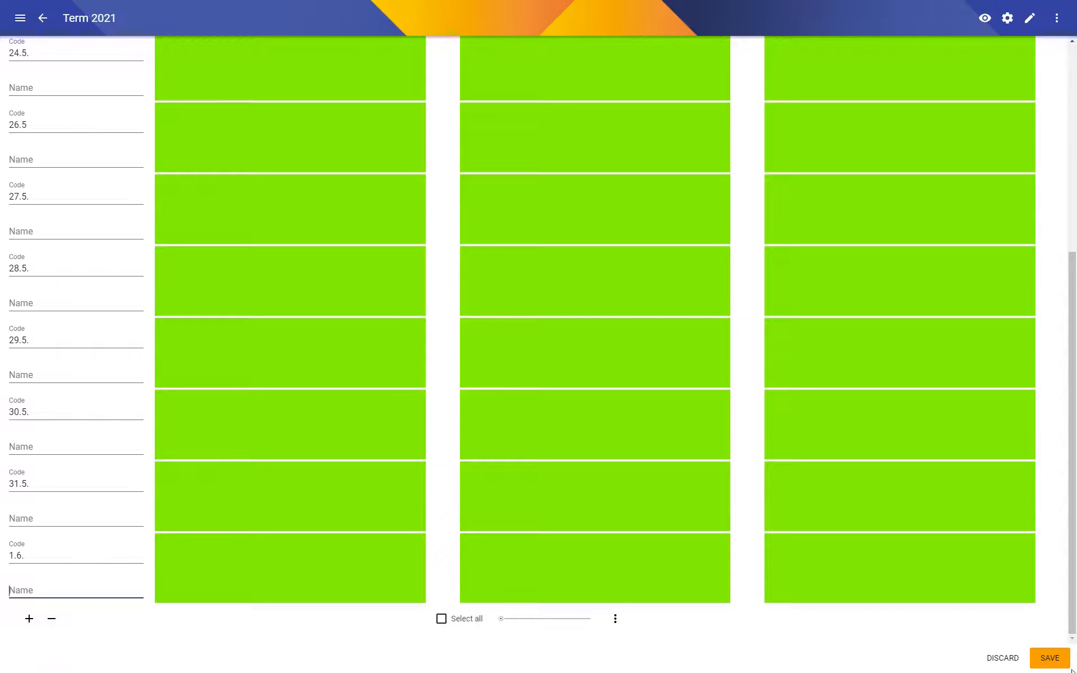
click(1050, 659)
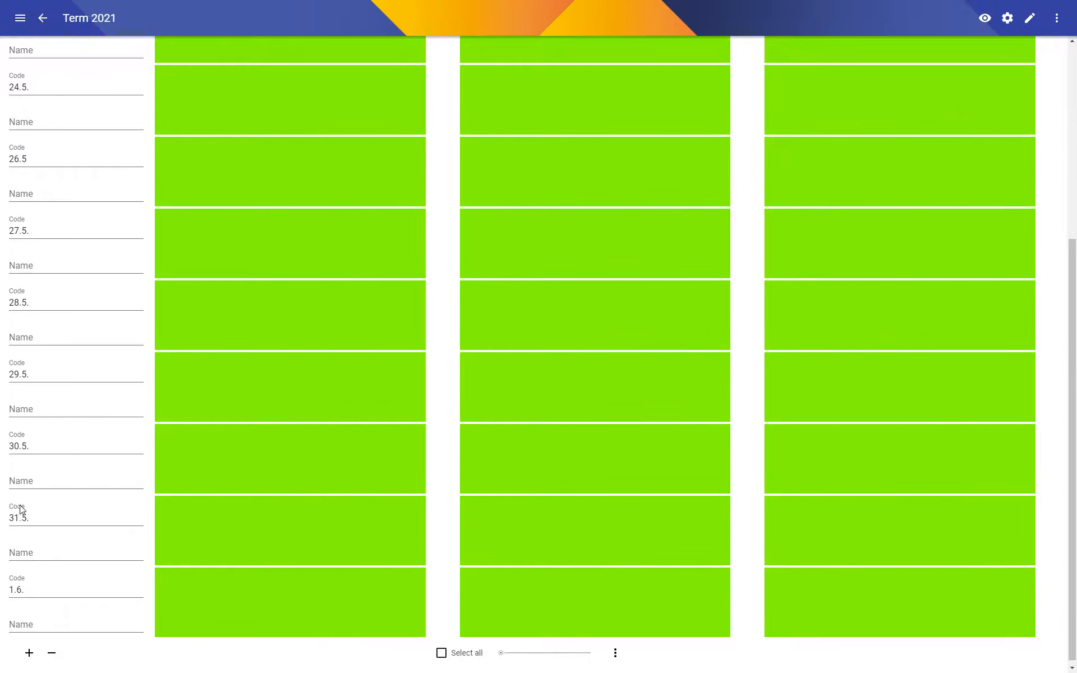
Review the day codes of the saved timeslots and correct the fifth day's code to 25.5.
scroll(21, 499, up, 4)
scroll(23, 448, up, 2)
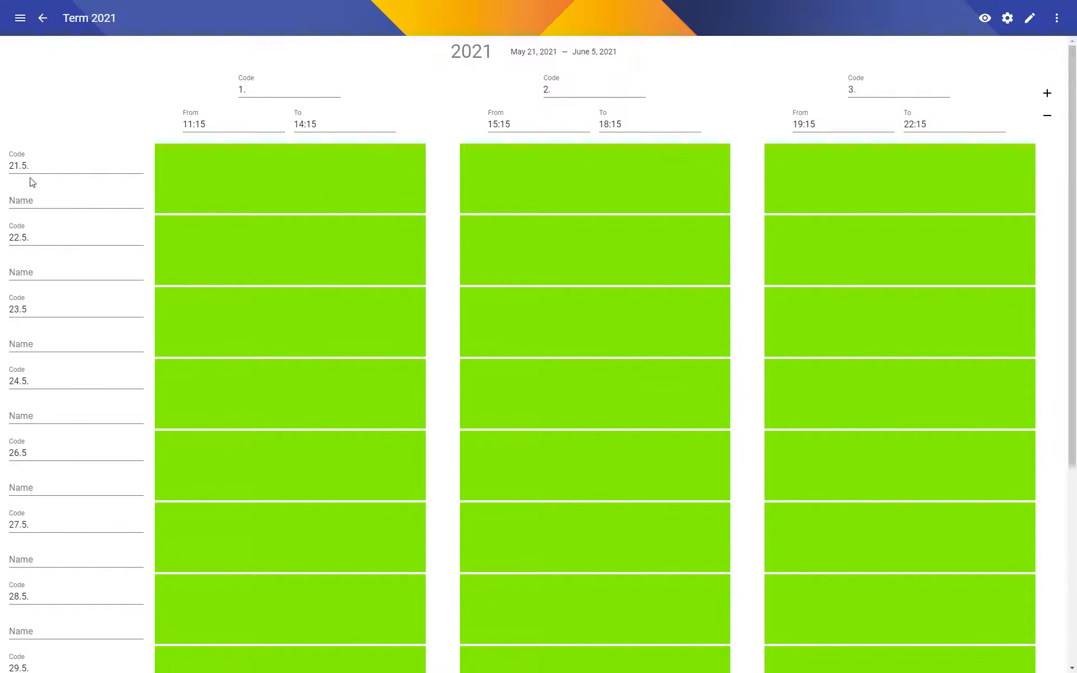
scroll(34, 387, down, 3)
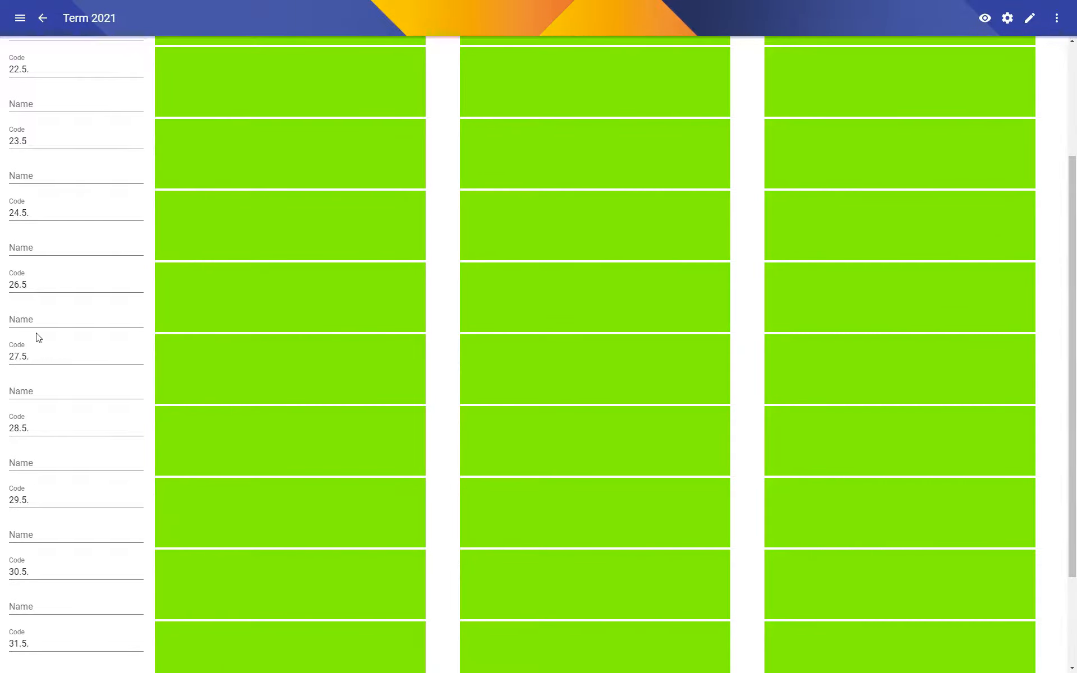
scroll(21, 242, down, 2)
click(14, 154)
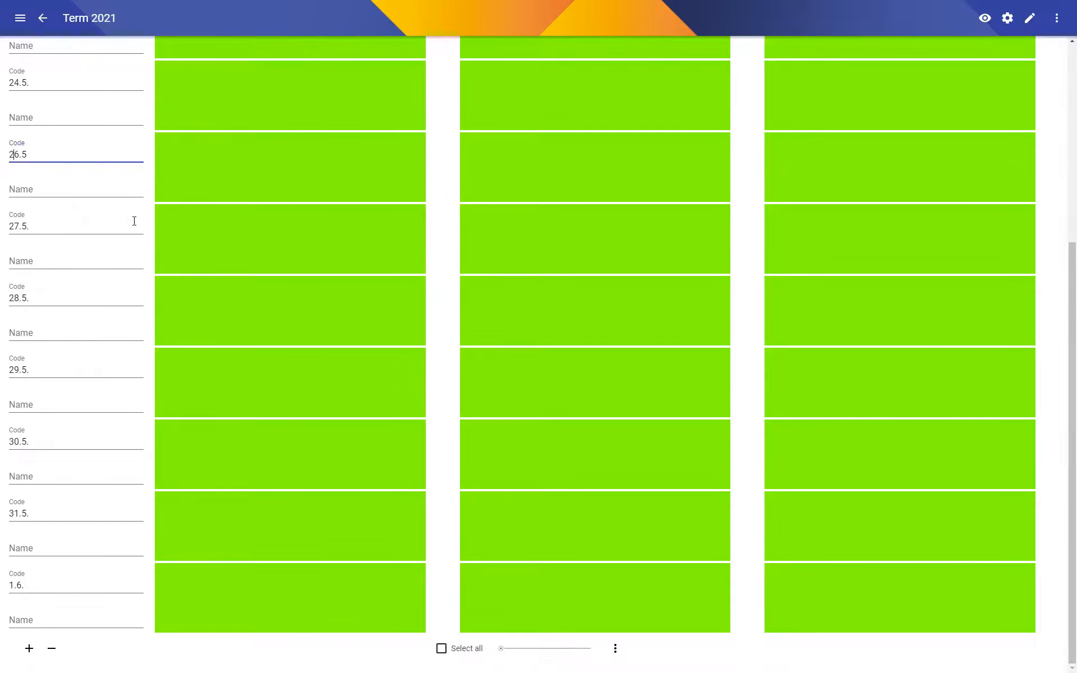
key(Delete)
text(5)
Set the sixth day's code to 26.5. and the seventh day's code to 27.5.
key(Left)
key(Left)
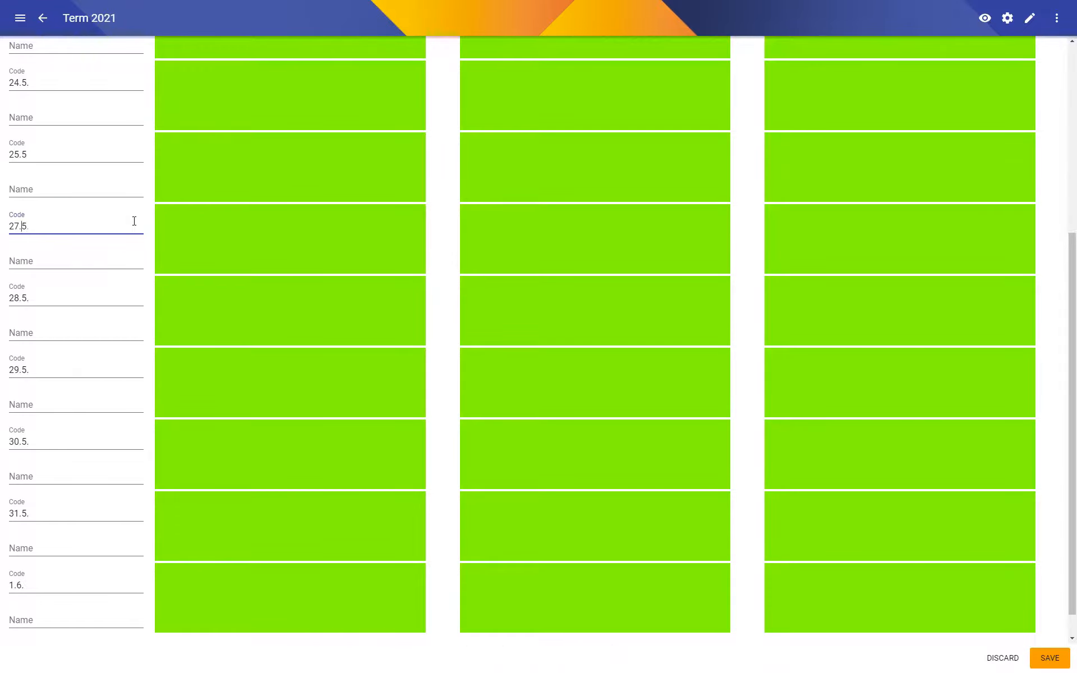
key(Tab)
key(Tab)
key(Delete)
text(7)
Set the eighth day's code to 28.5. and the ninth day's code to 29.5.
key(Tab)
key(Tab)
key(Left)
key(Left)
key(Tab)
key(Tab)
key(Left)
key(Left)
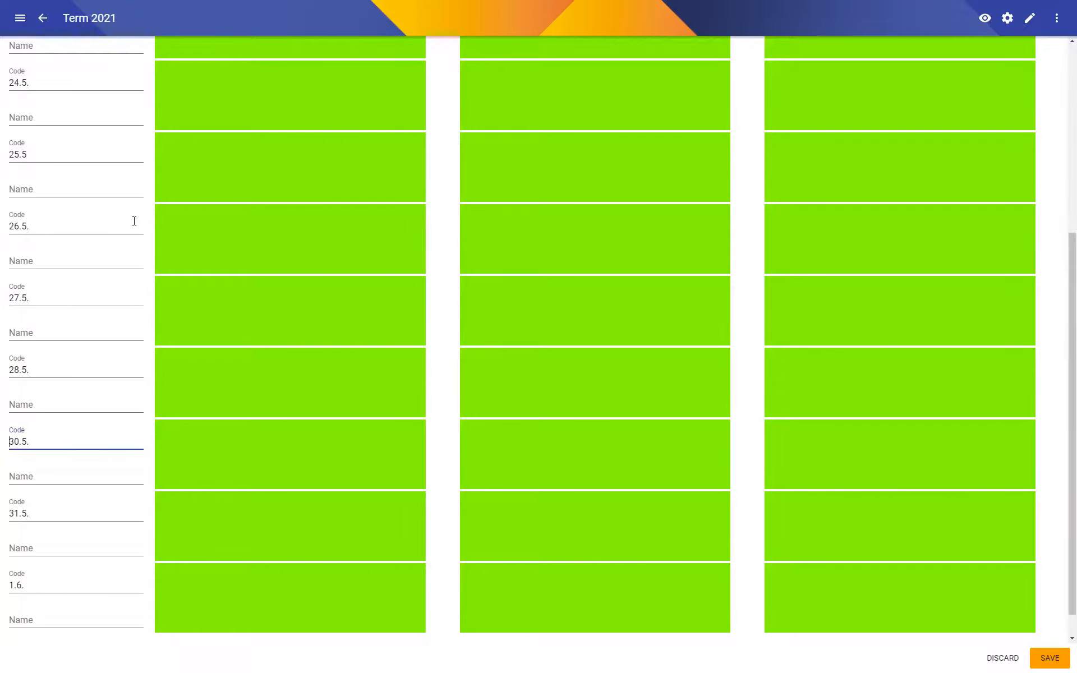
text(2)
Set the tenth day's code to 30.5. and the eleventh day's code to 31.5.
key(Tab)
key(Tab)
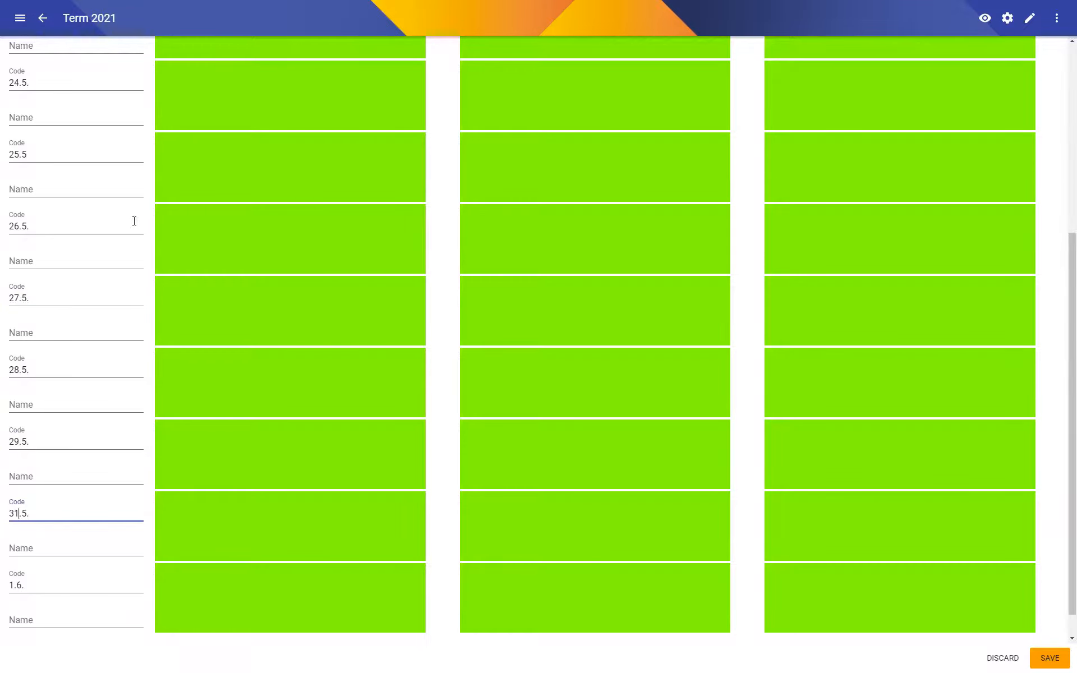
text(0)
key(Delete)
key(Tab)
key(Tab)
key(Left)
key(Left)
text(3)
Add a twelfth day with the code 1.6. and an empty name, and save the timeslots.
scroll(393, 595, down, 1)
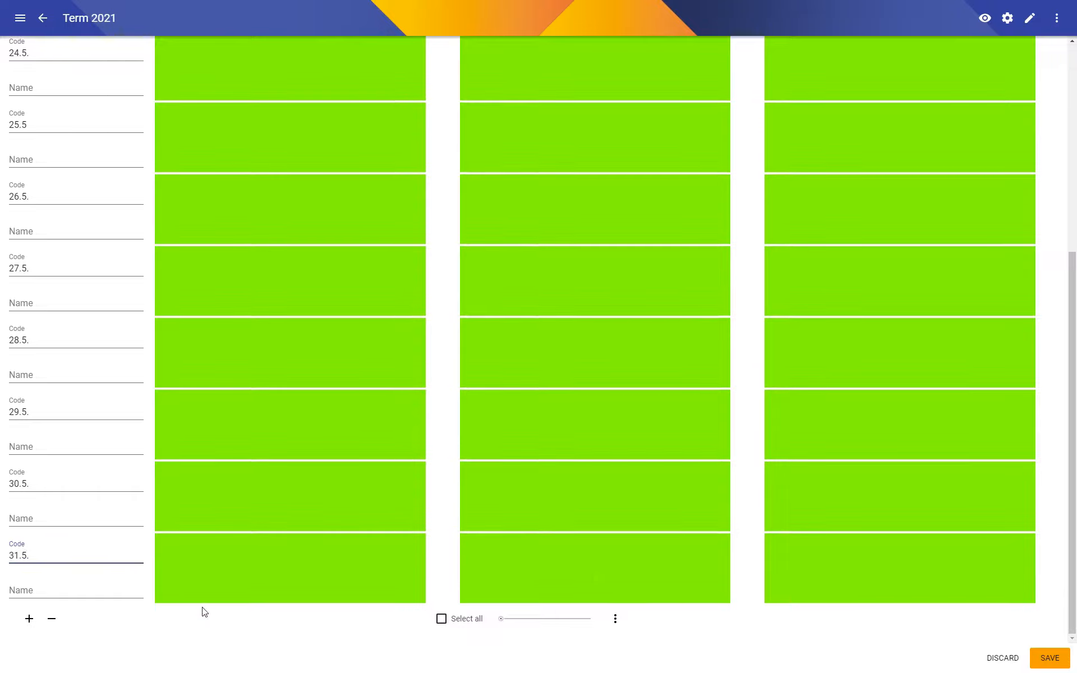
click(28, 618)
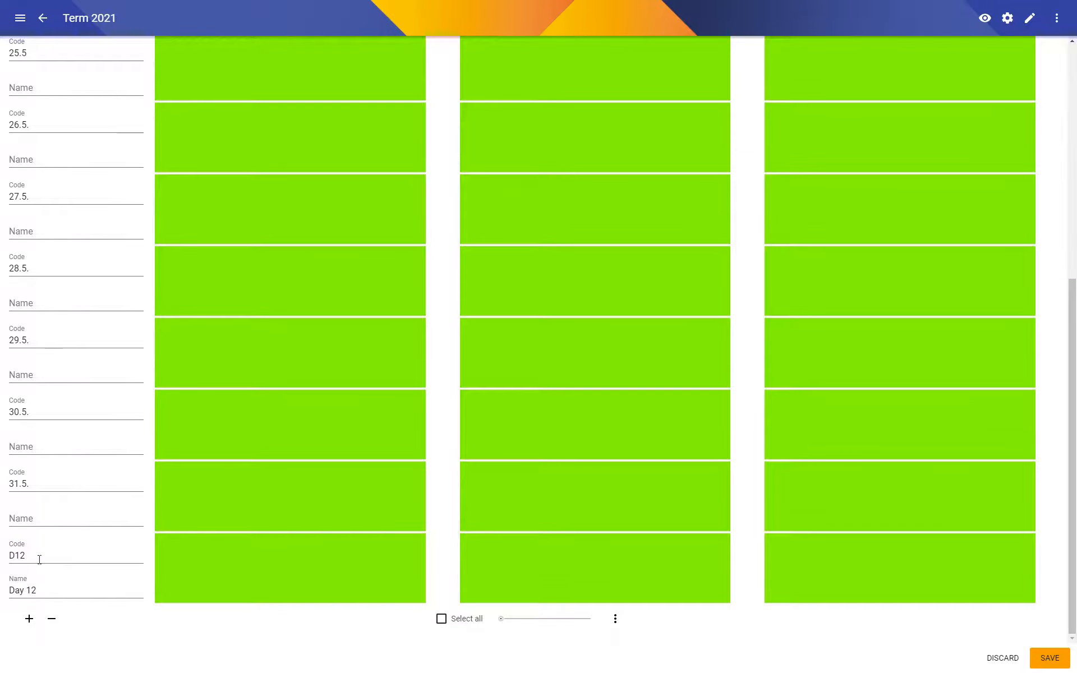
double_click(39, 555)
text(1.6.)
key(Tab)
key(ctrl+a)
key(BackSpace)
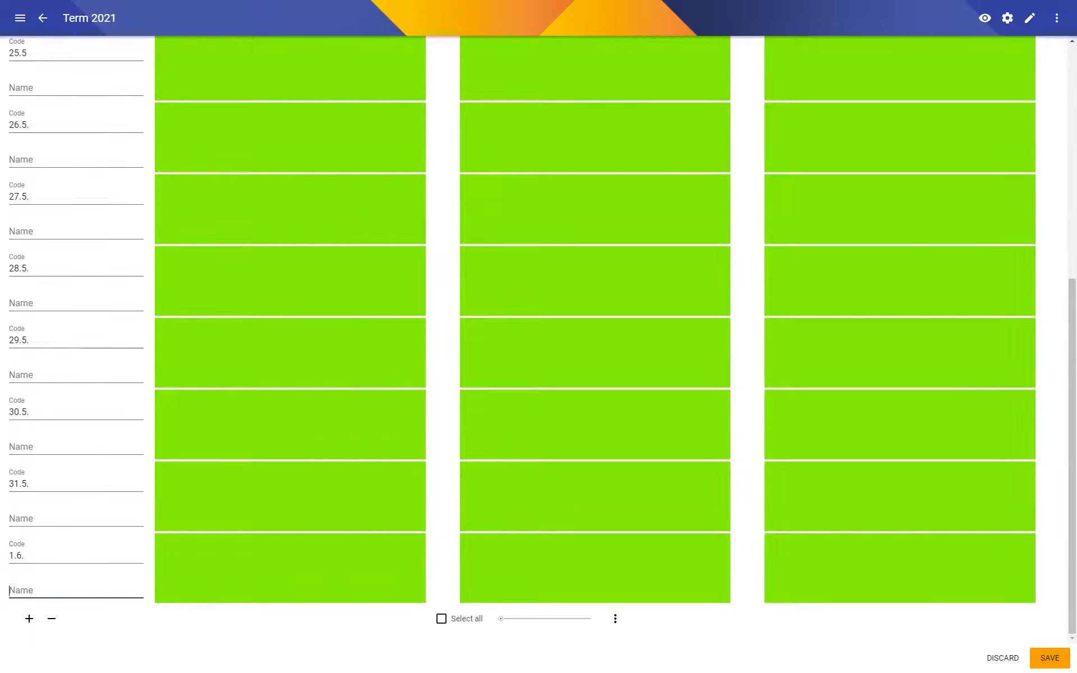
click(1044, 657)
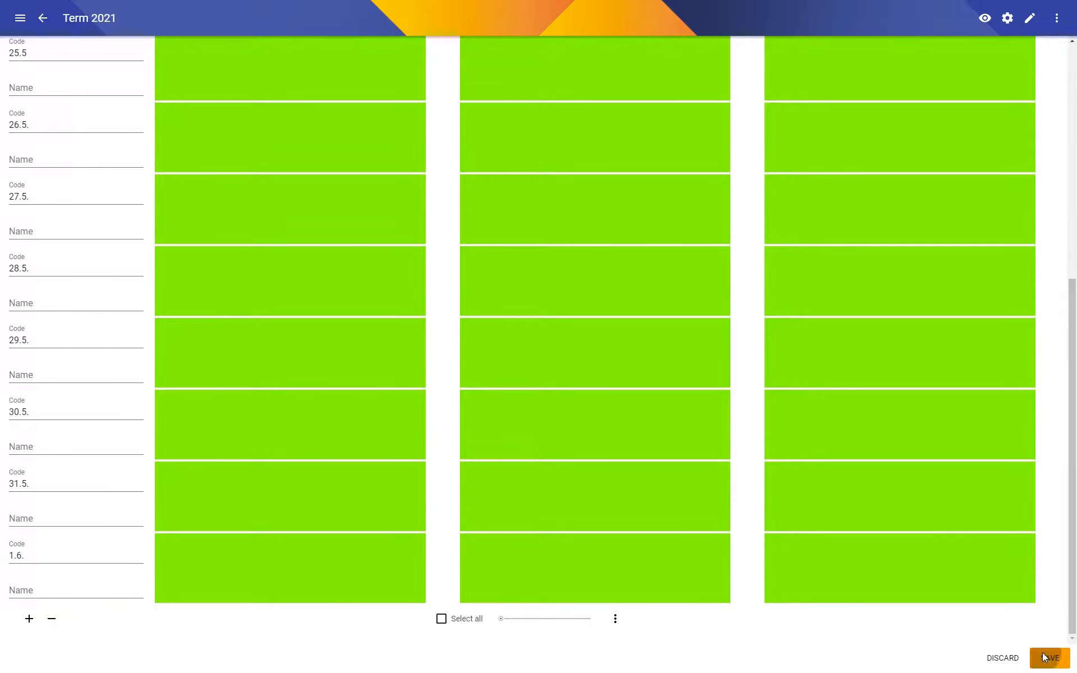
Make the first period unavailable on 21.5., 24.5. to 28.5., 31.5. and 1.6., and save.
scroll(695, 467, up, 6)
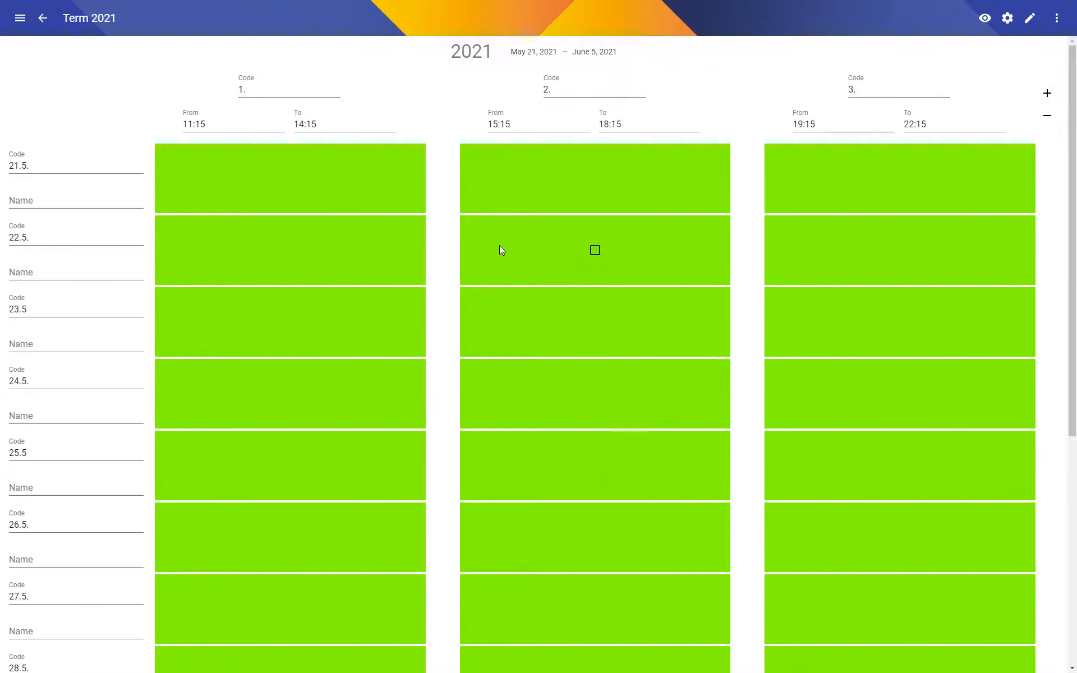
click(289, 179)
scroll(331, 171, down, 2)
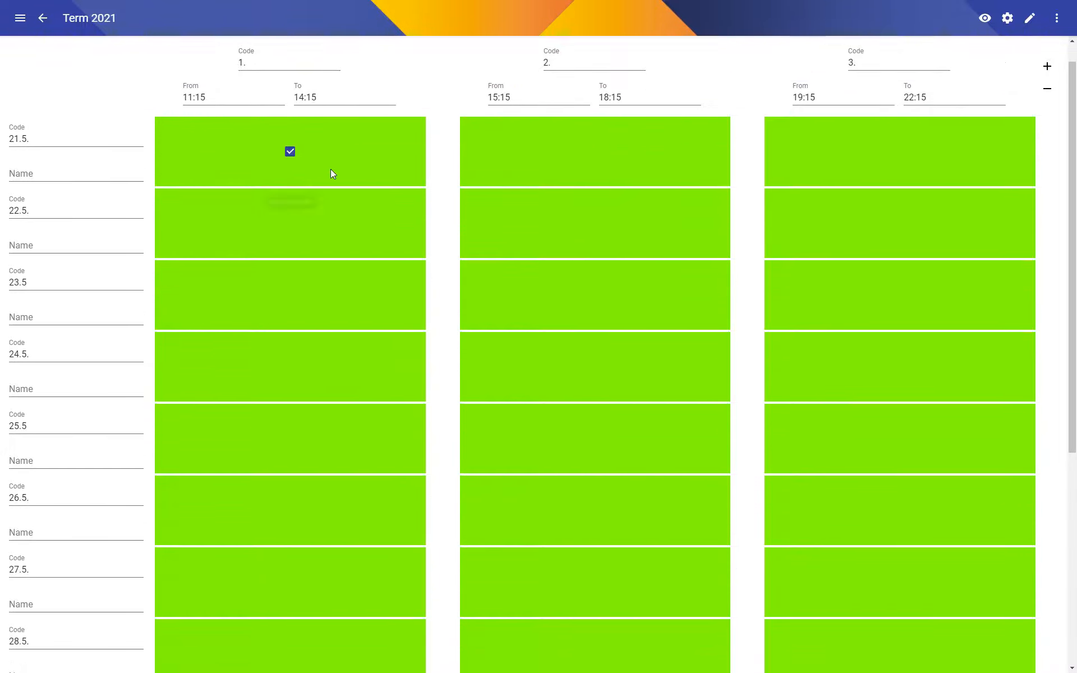
click(290, 283)
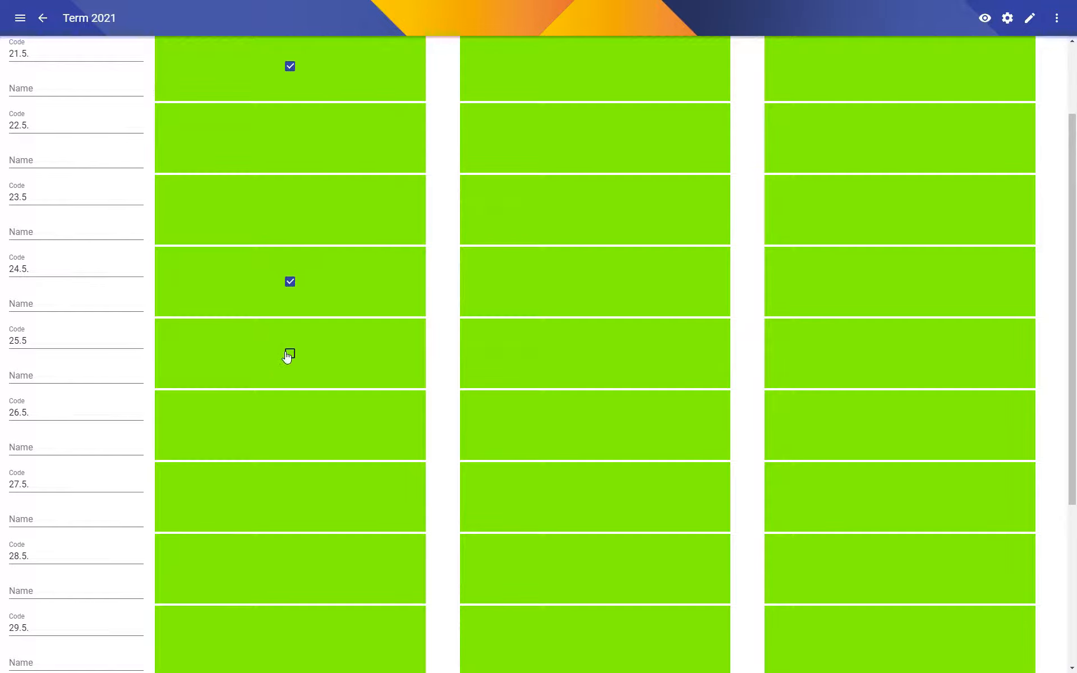
click(289, 354)
click(290, 427)
scroll(293, 422, down, 2)
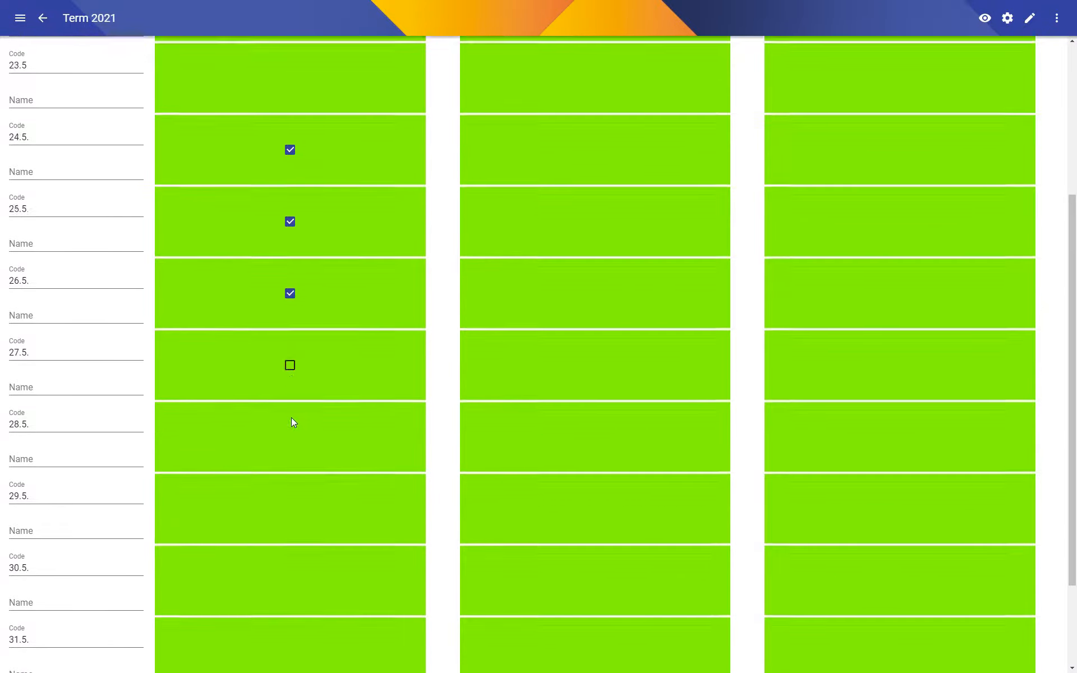
click(290, 331)
click(290, 402)
scroll(290, 404, down, 2)
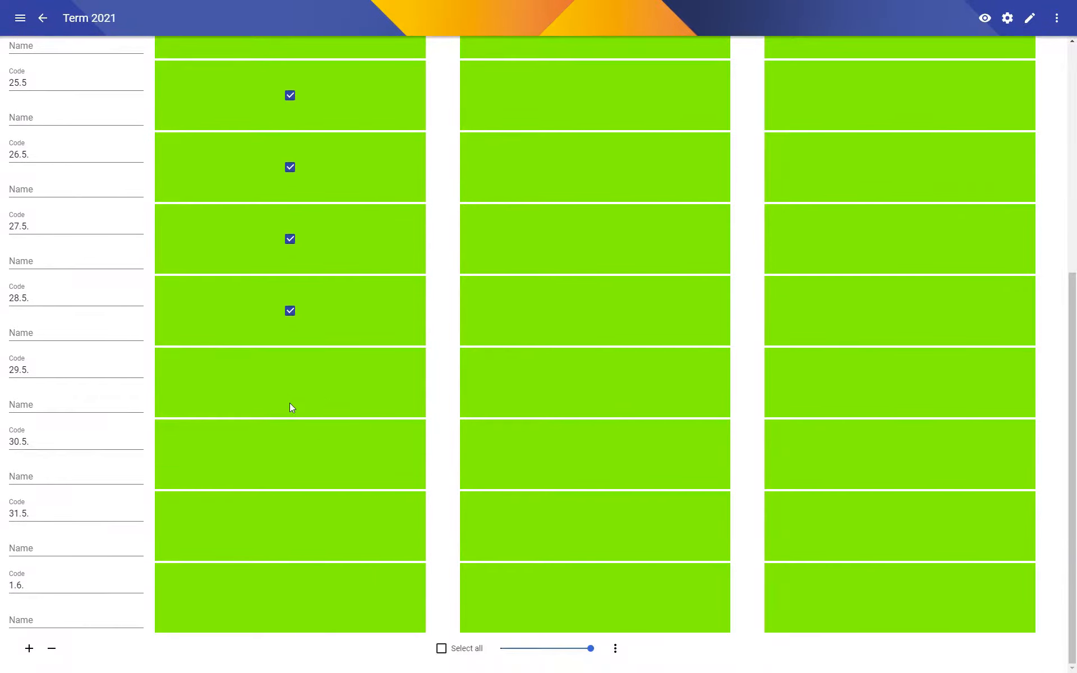
click(291, 533)
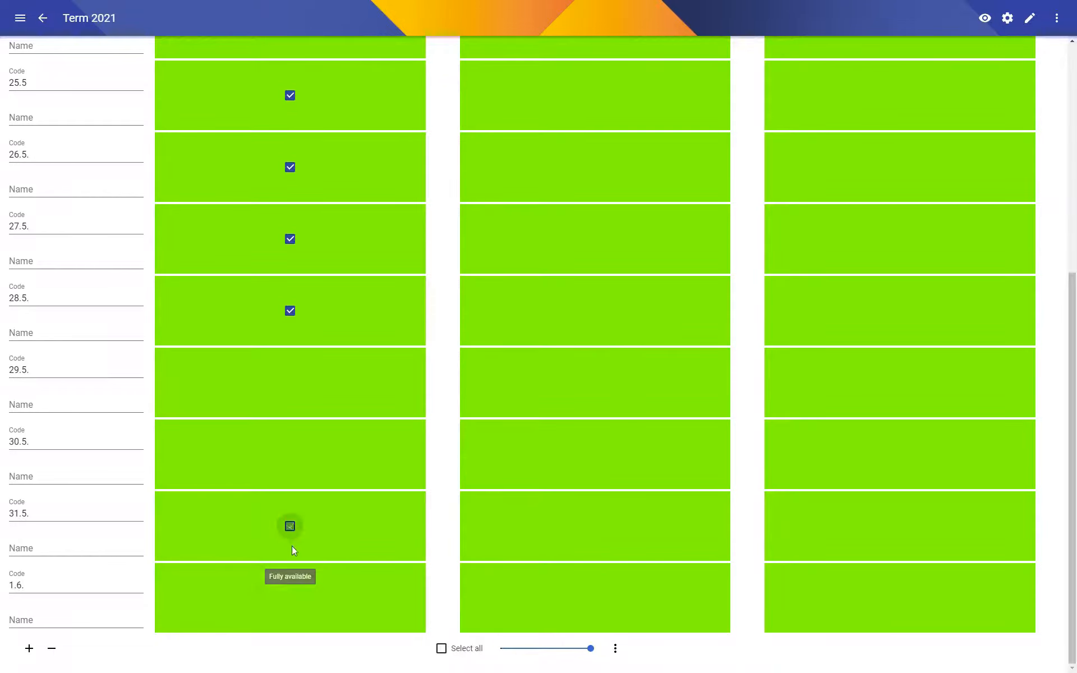
click(290, 599)
drag(527, 652, 476, 653)
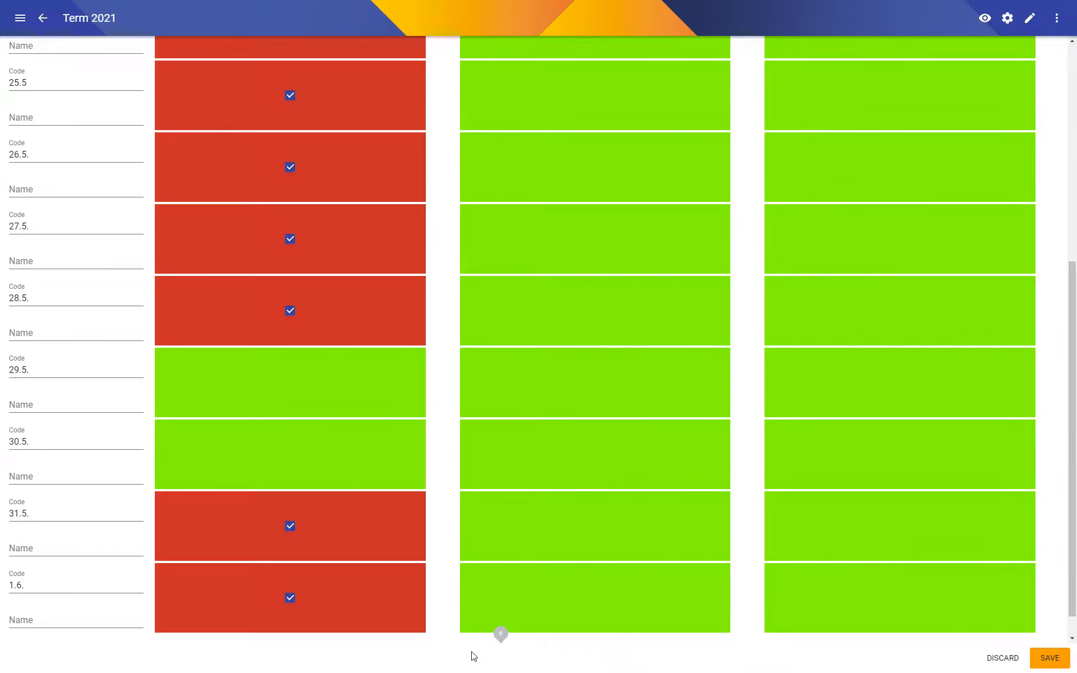
scroll(540, 540, down, 1)
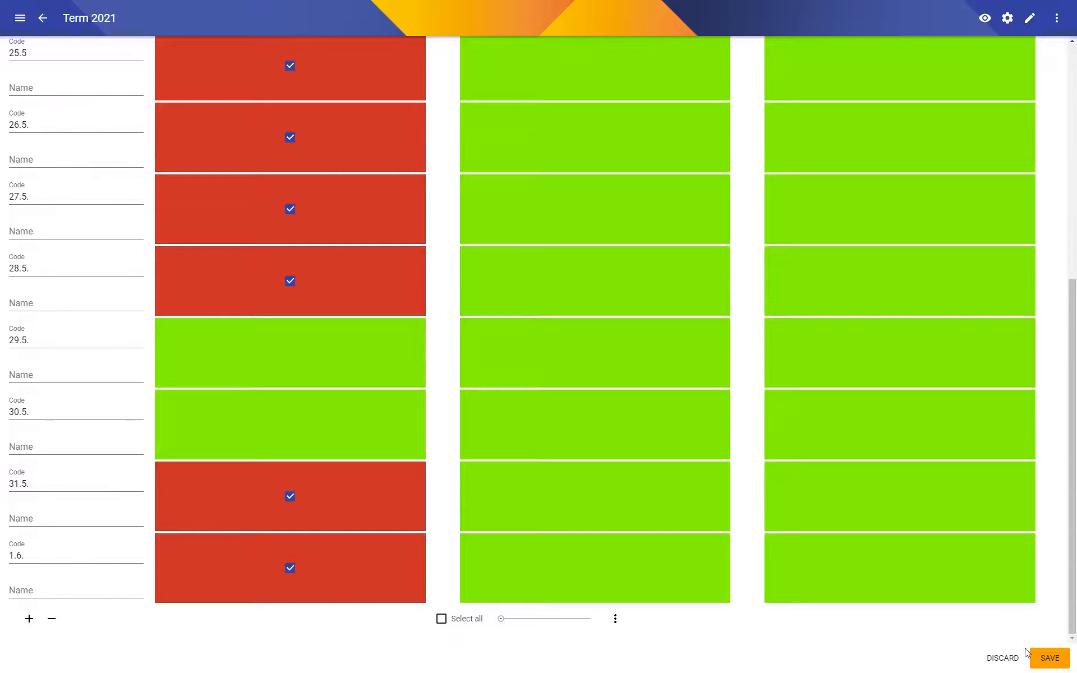
click(1049, 659)
Set the first period's availability on 22.5., 23.5., 29.5. and 30.5. to 70%, and save.
scroll(565, 459, up, 6)
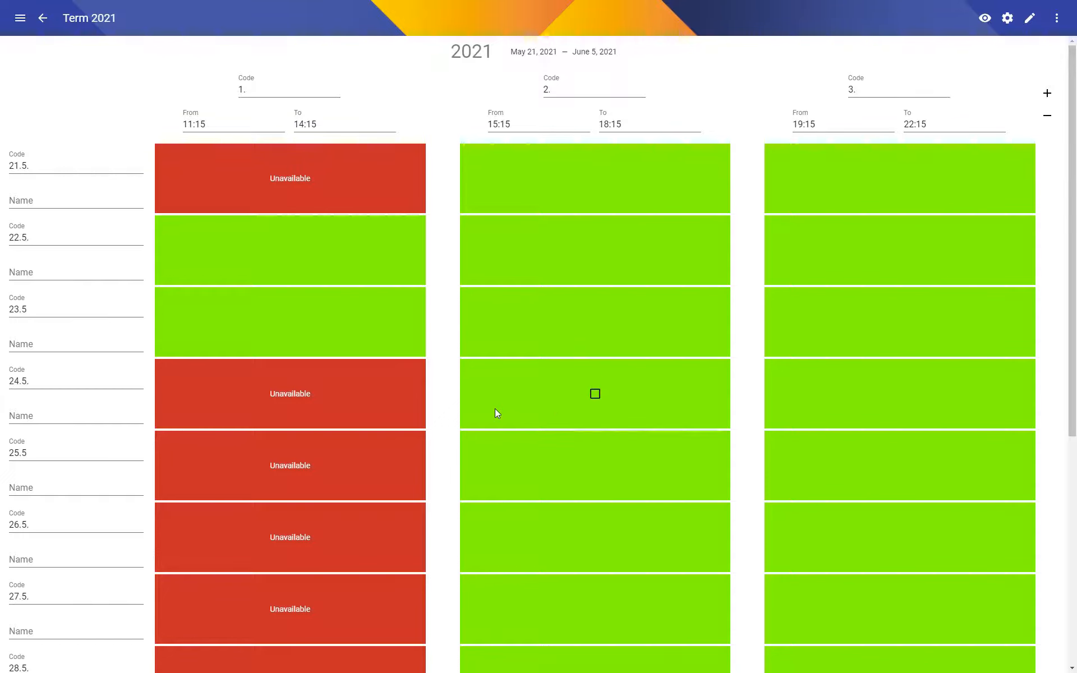
click(290, 251)
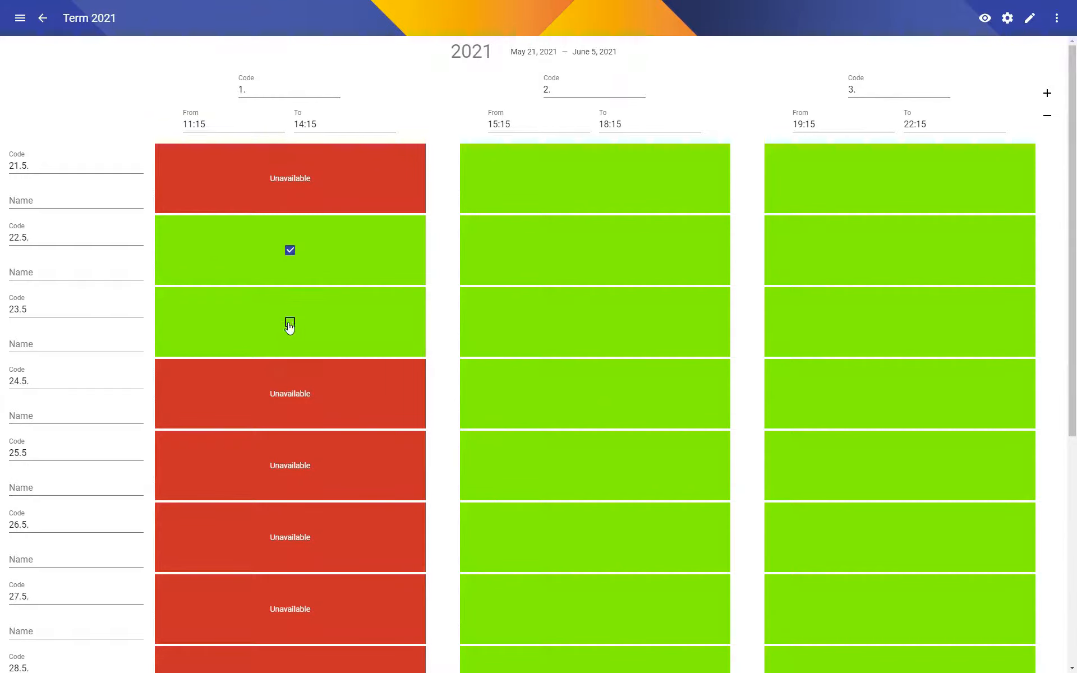
click(290, 322)
scroll(449, 397, down, 4)
scroll(448, 398, down, 3)
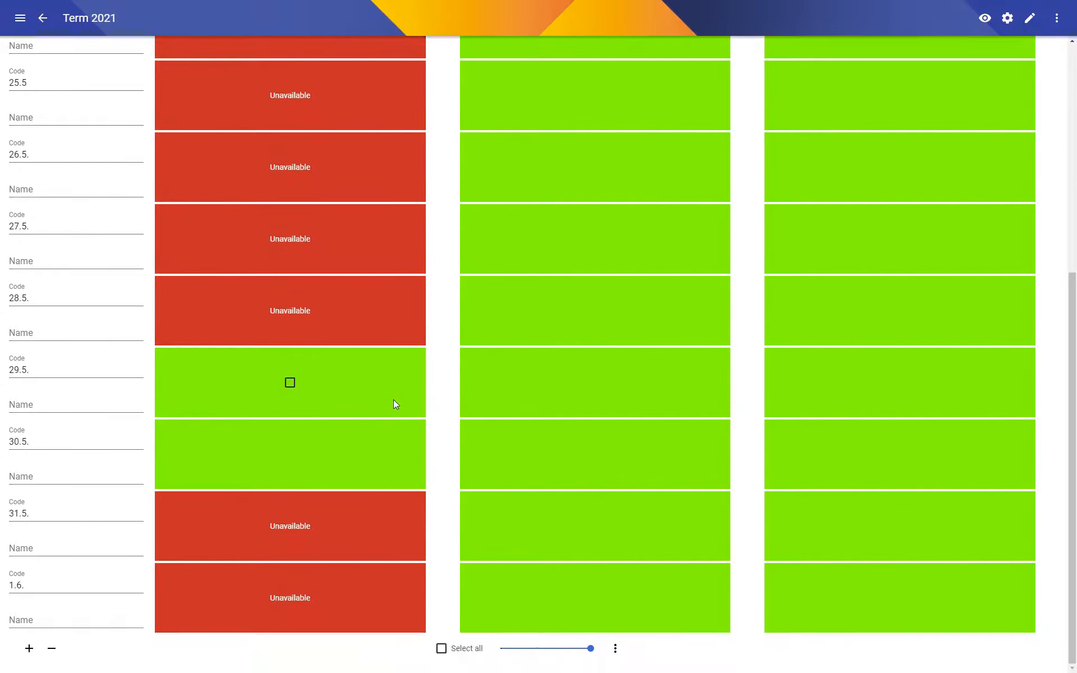
click(289, 382)
click(290, 454)
drag(591, 652, 557, 649)
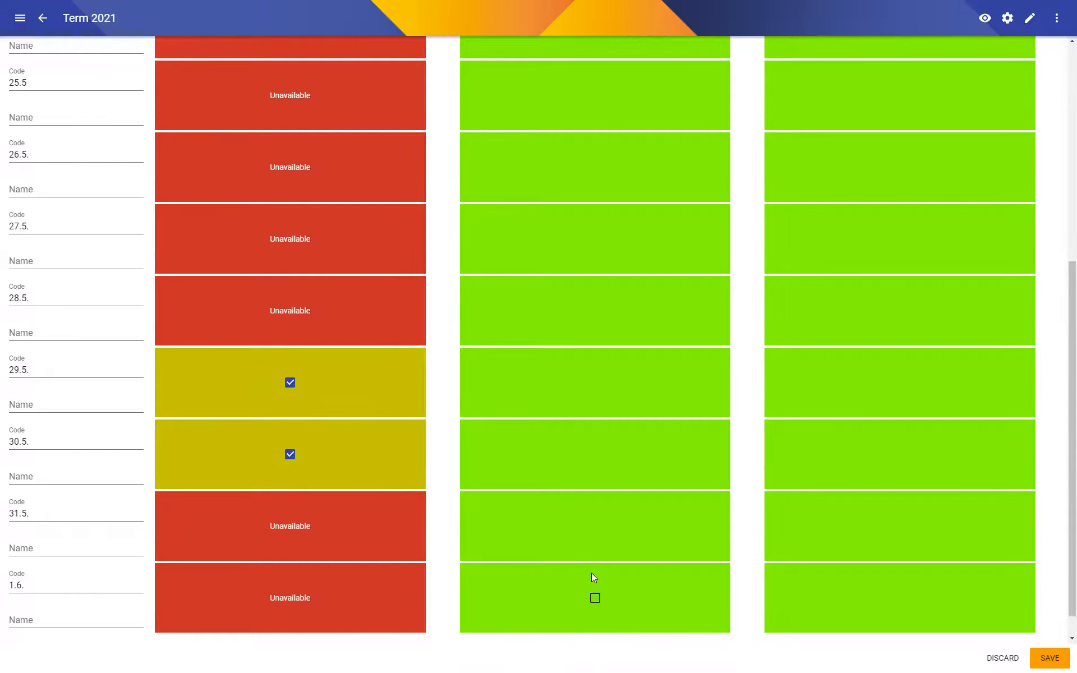
key(ctrl+s)
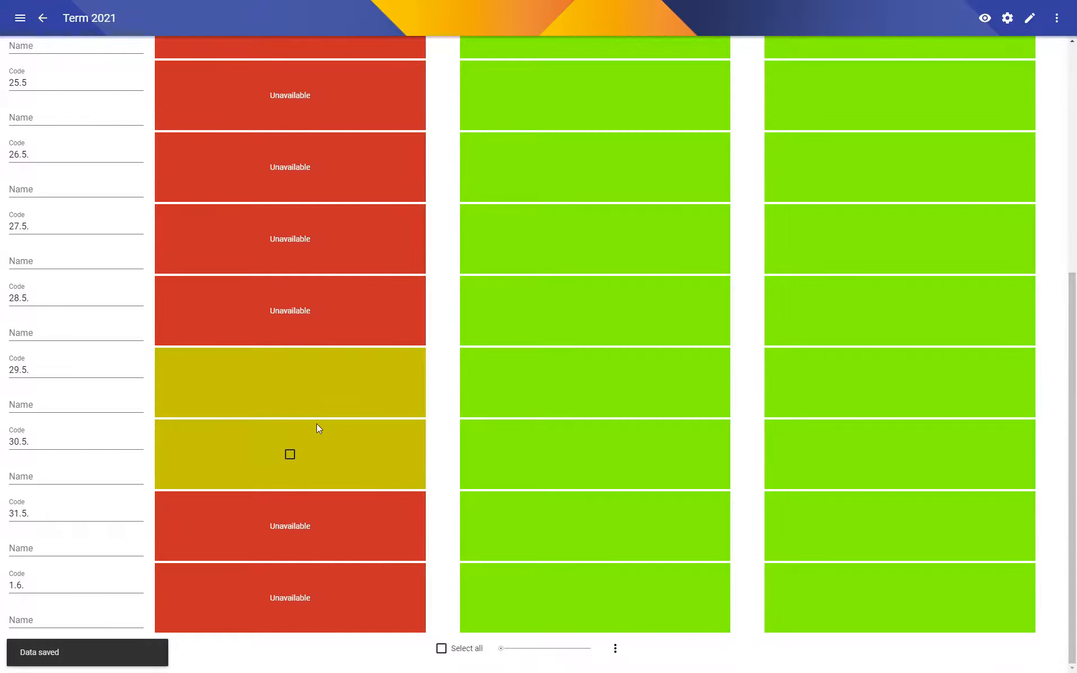
Set the first period's availability on 30.5. to 20%, save the change and leave the term.
click(290, 454)
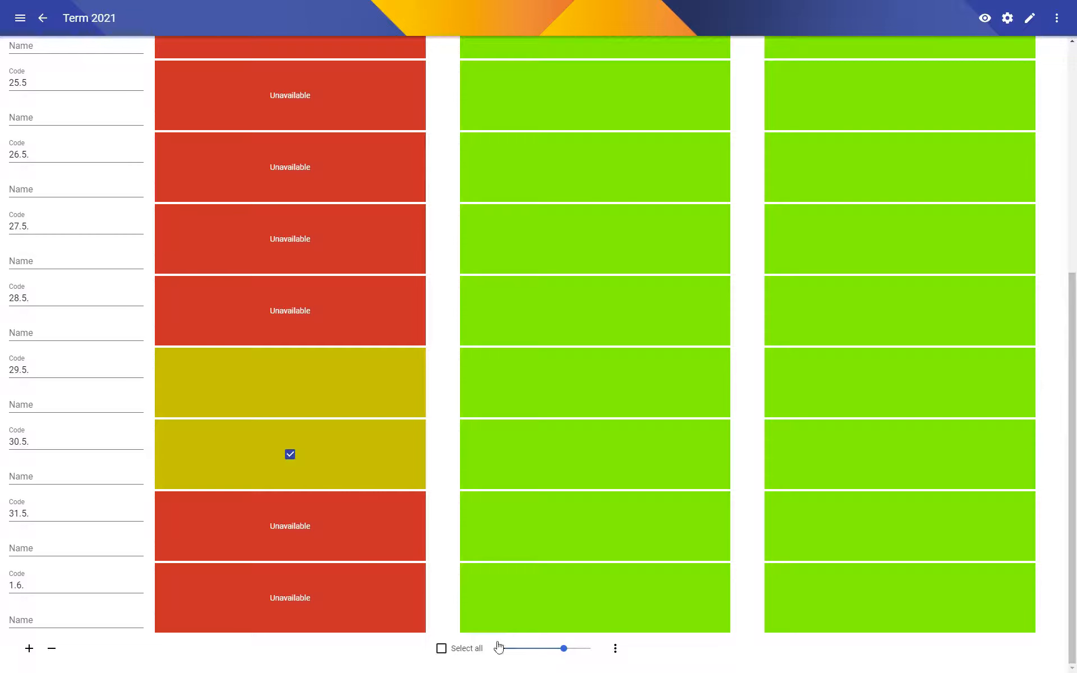
drag(533, 649, 516, 651)
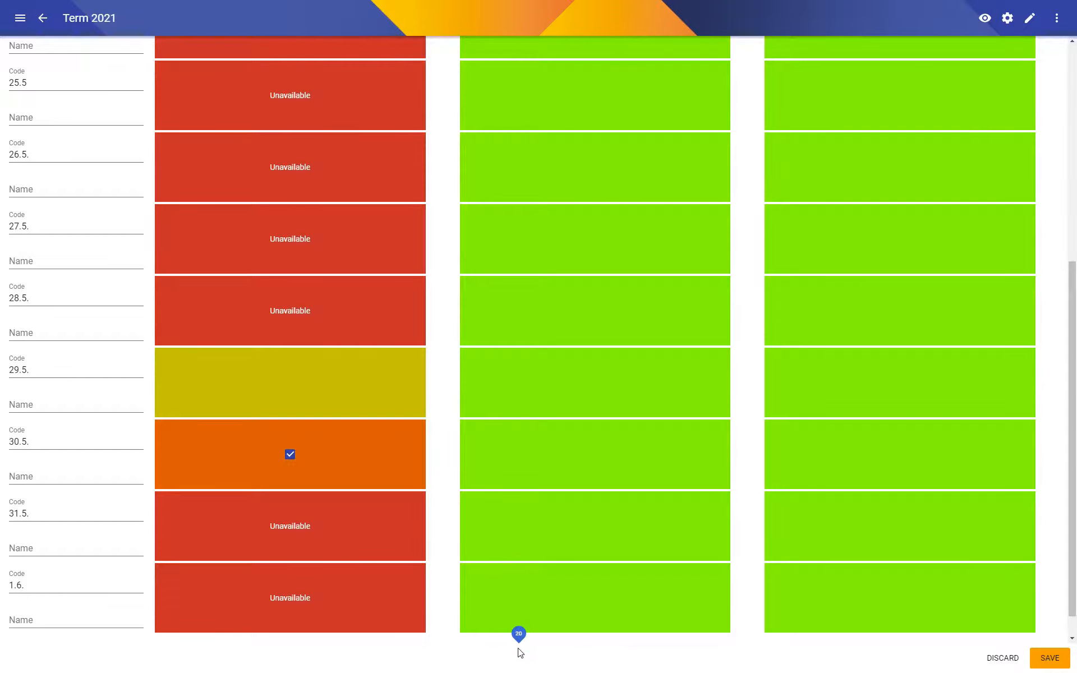
key(ctrl+s)
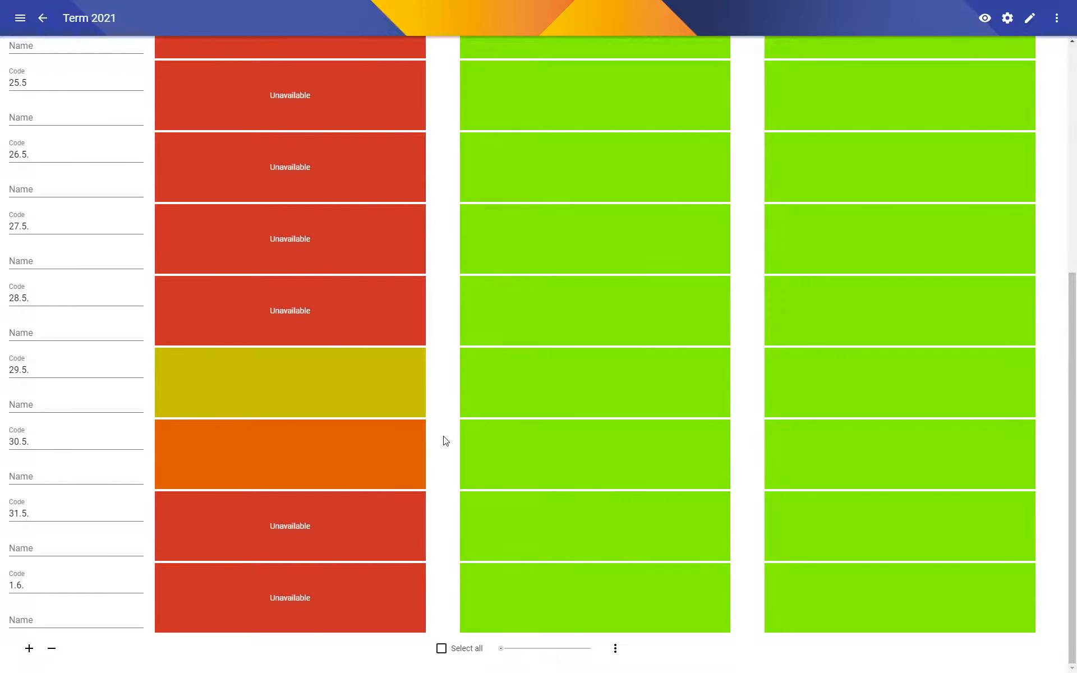
mouse_move(402, 351)
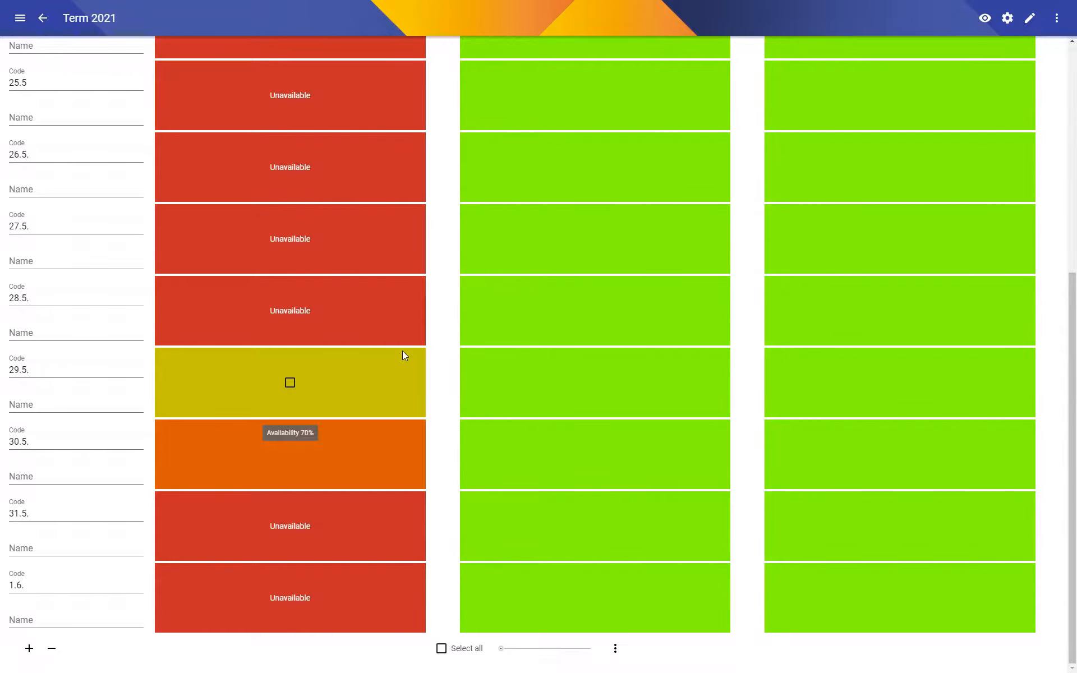
mouse_move(291, 461)
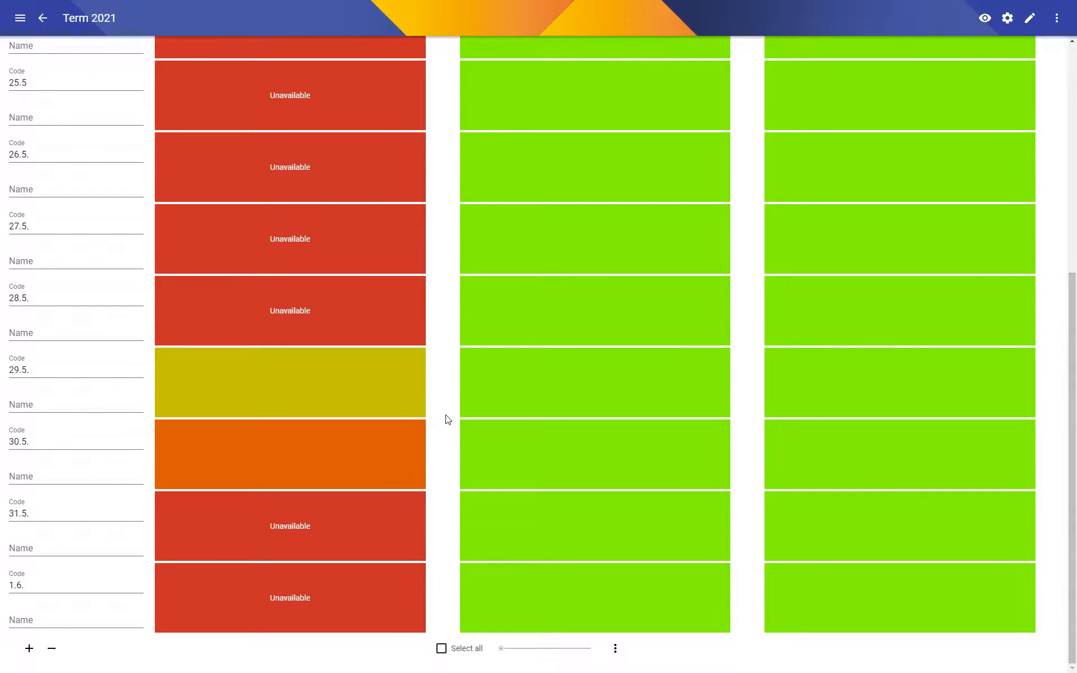
scroll(447, 419, up, 7)
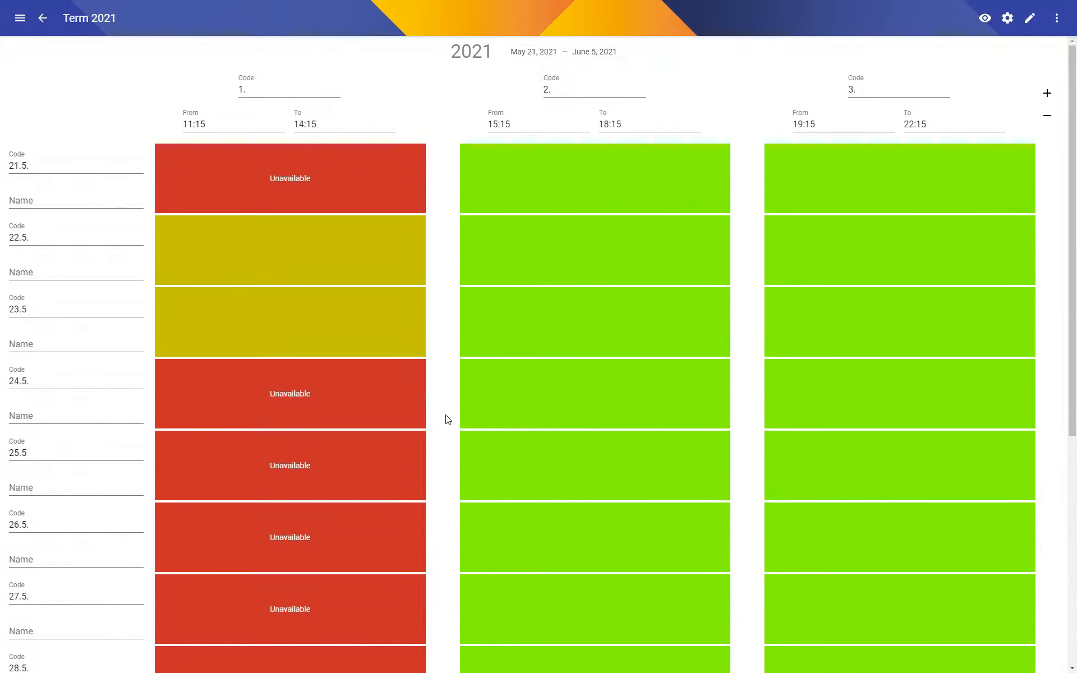
click(41, 21)
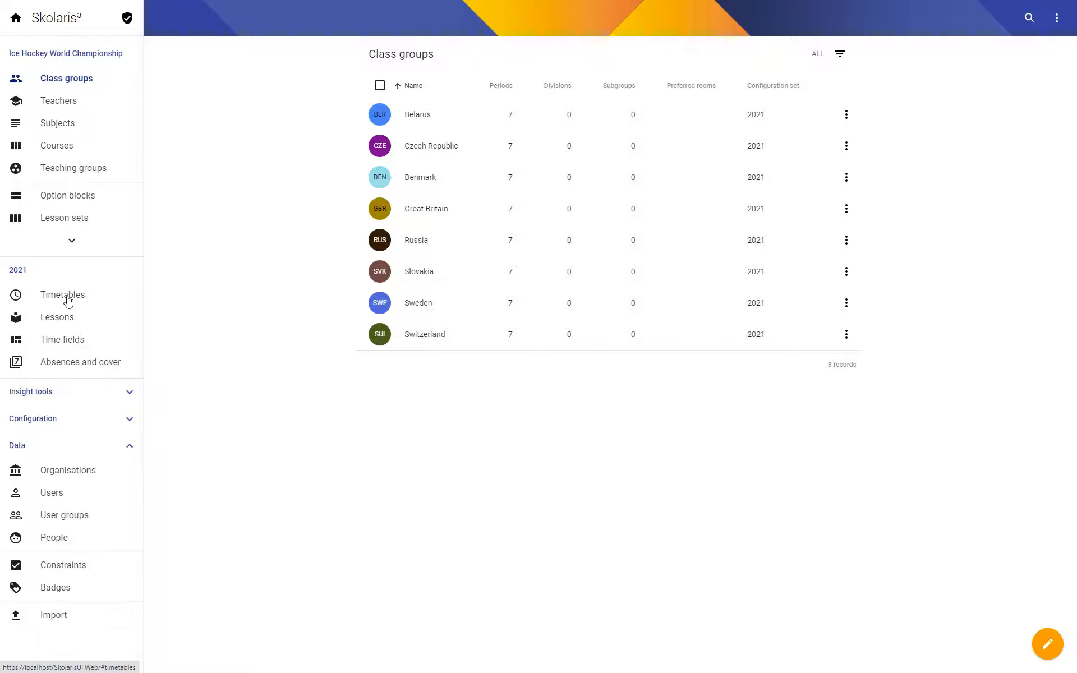
Open the configuration set 2021 from the Belarus class group's optimisation settings and limit the maximum periods per day to 1.
click(420, 116)
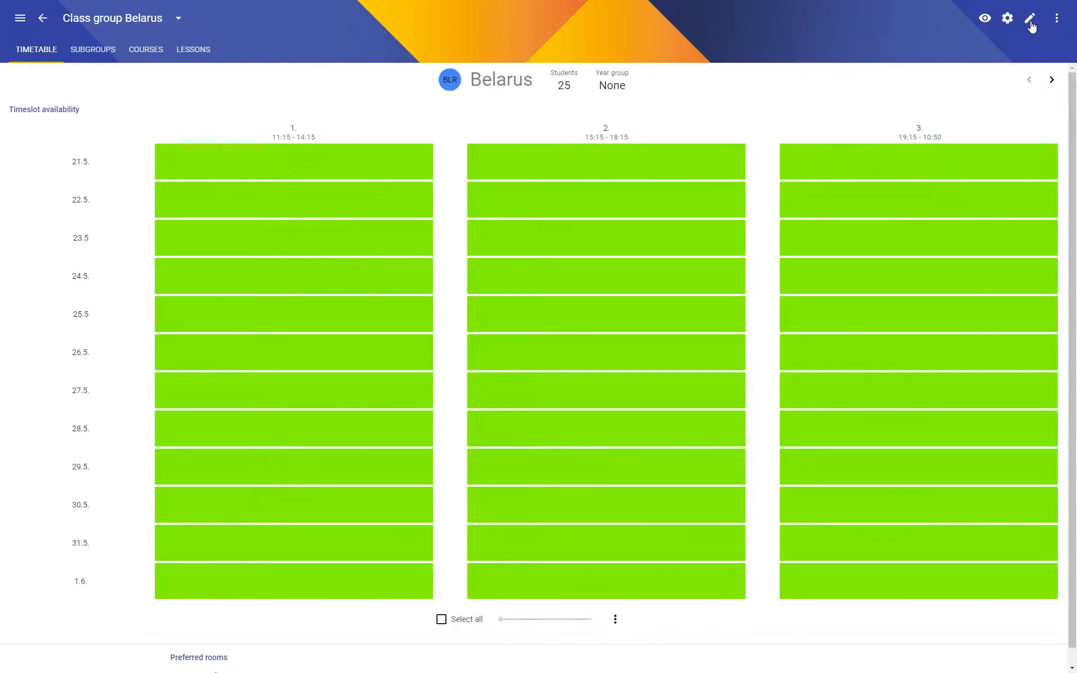
click(1030, 19)
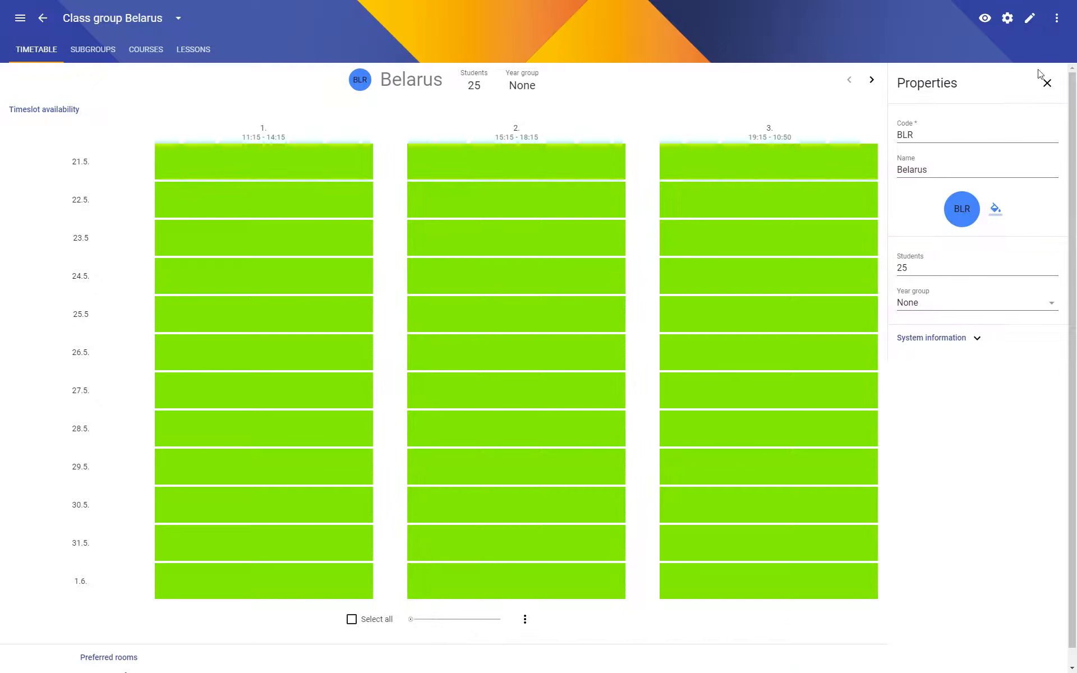
click(1007, 18)
click(1047, 141)
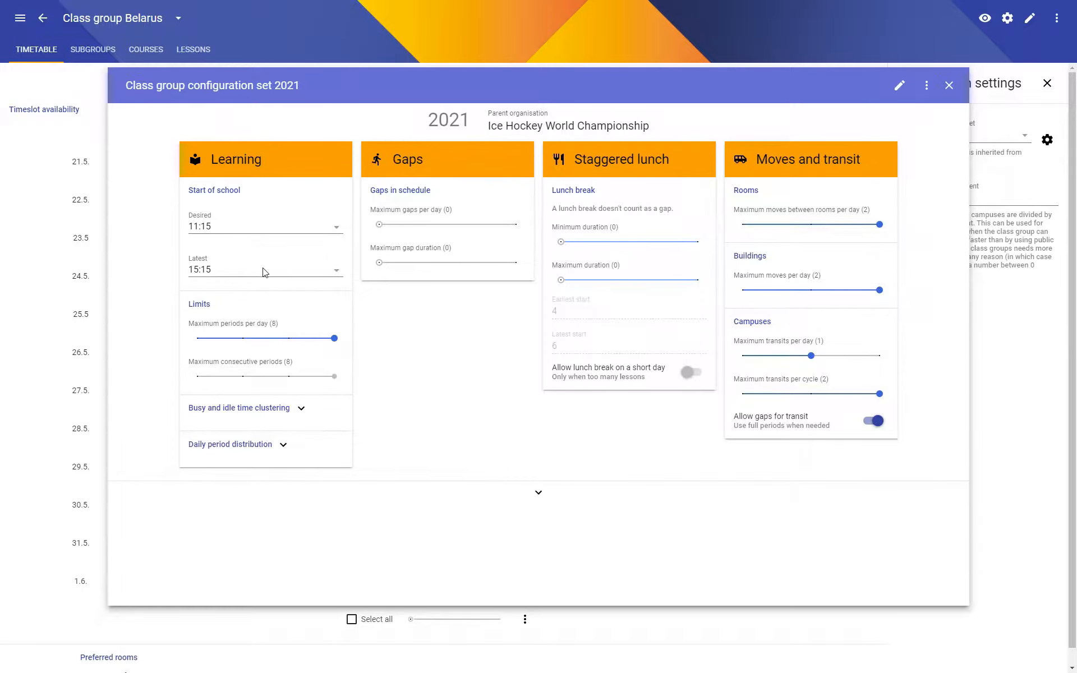
mouse_move(261, 338)
mouse_down()
mouse_move(226, 344)
mouse_move(249, 343)
mouse_up()
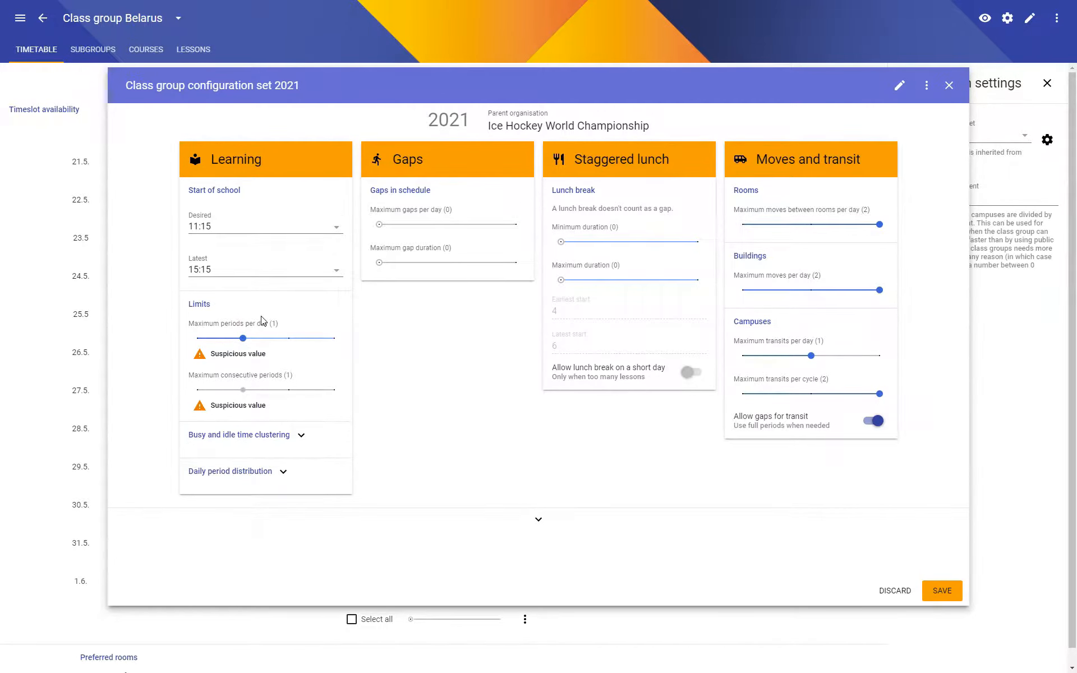
Review the busy and idle time clustering settings and save the class group configuration set.
click(302, 436)
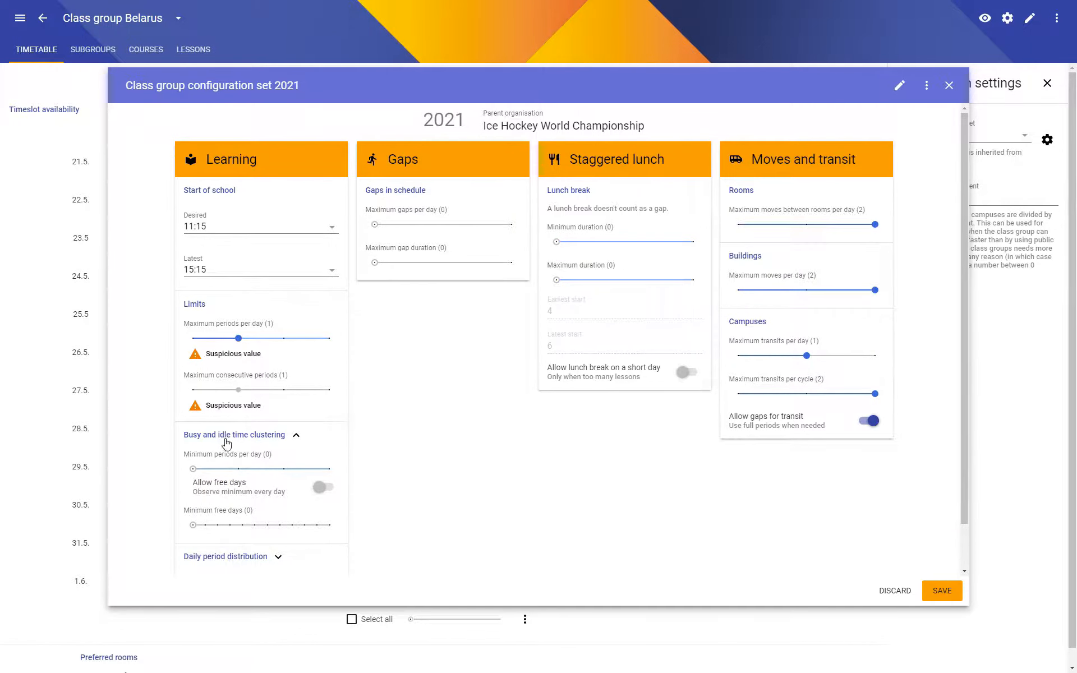
scroll(289, 381, down, 1)
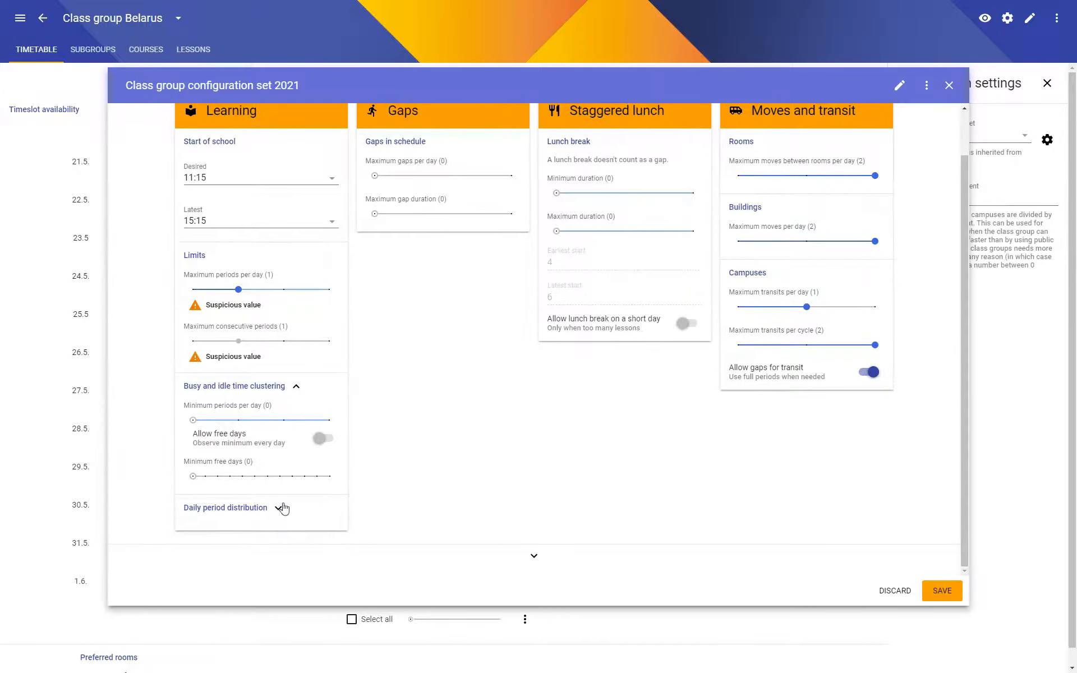
scroll(361, 421, up, 1)
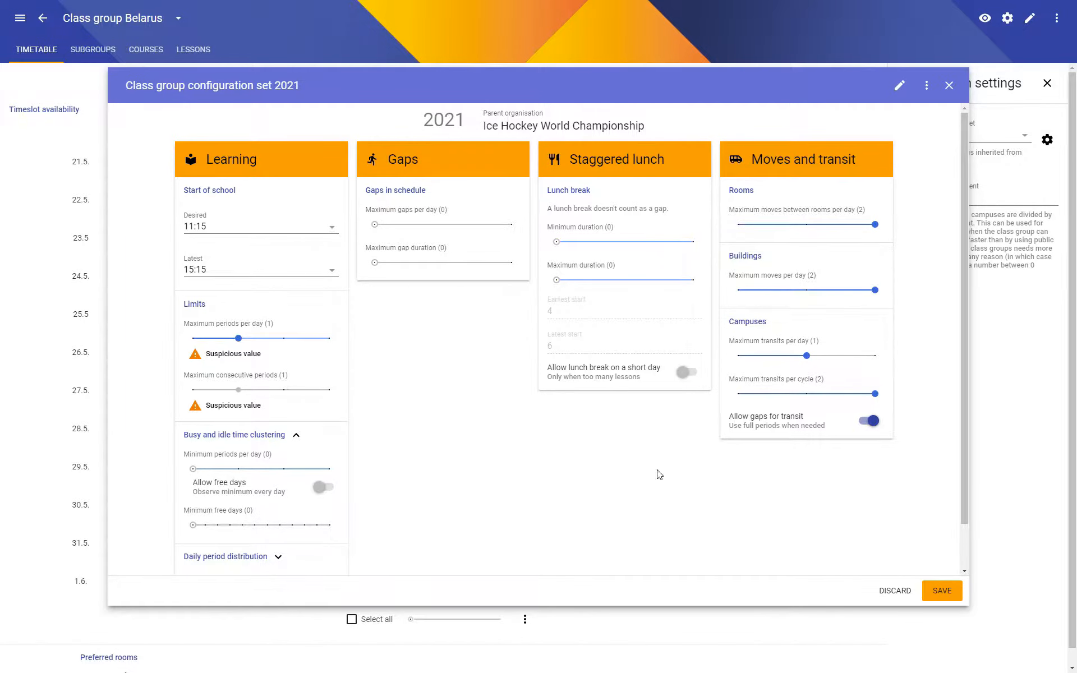
click(941, 591)
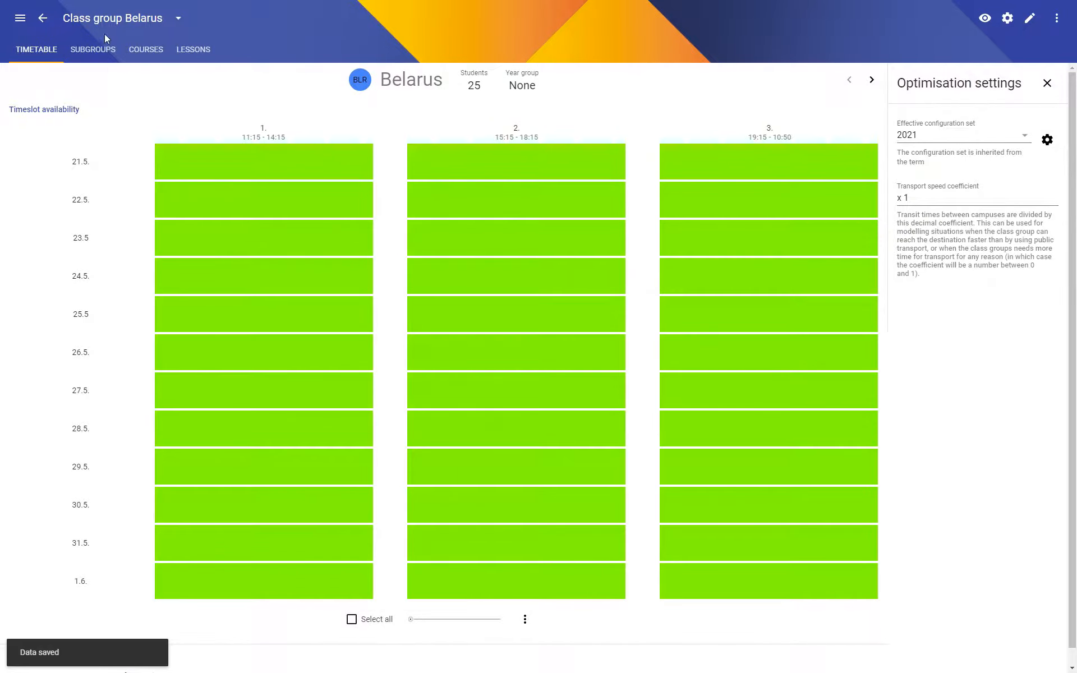
Leave the Belarus class group and start creating a new timetable for the 2021 term.
click(43, 18)
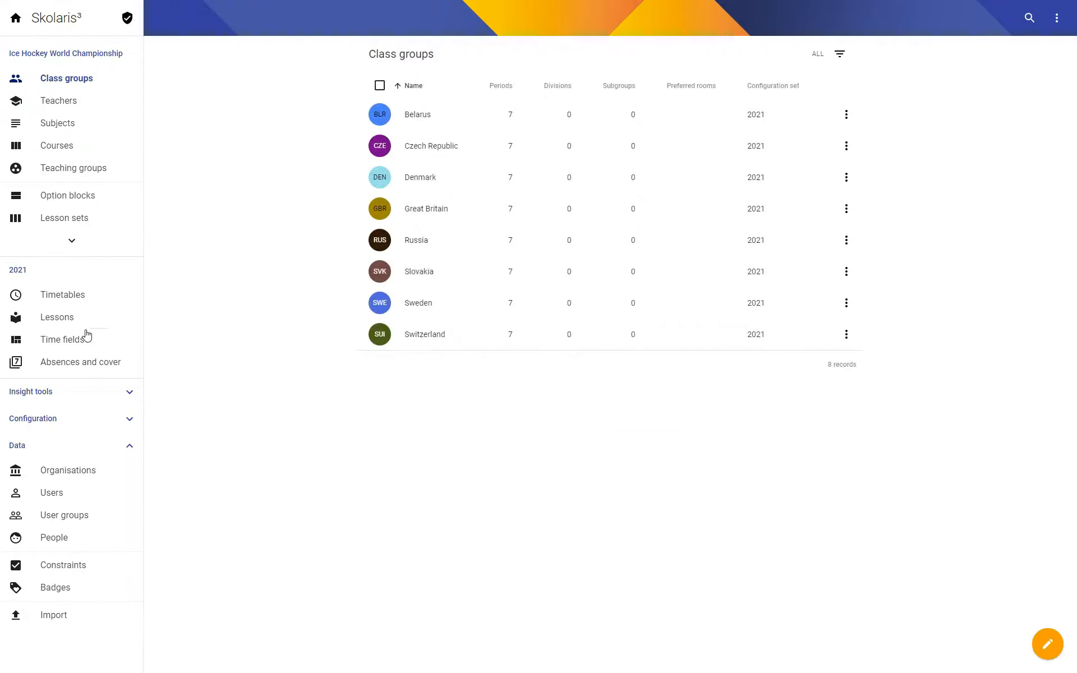
click(84, 300)
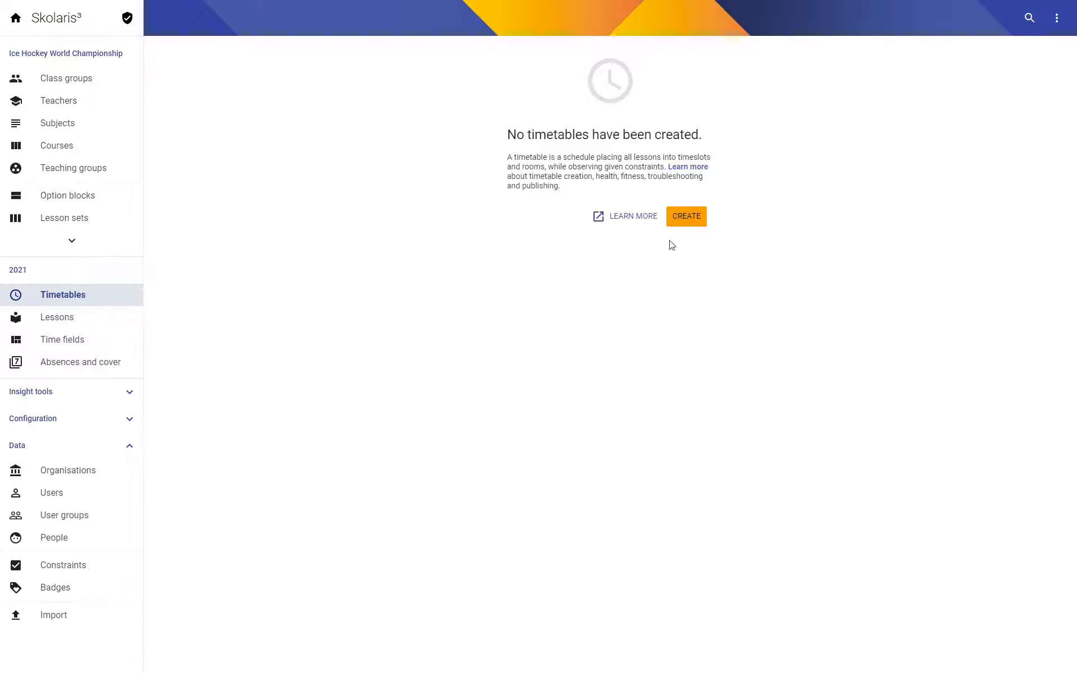
click(688, 222)
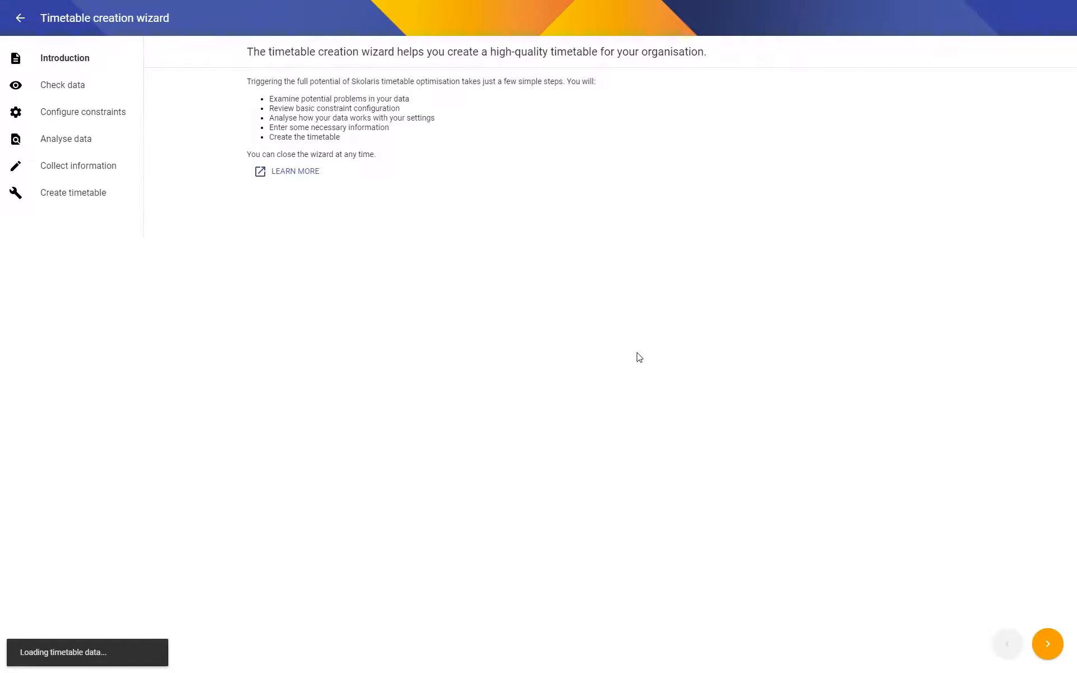
Go through the wizard's data check and constraint configuration, keeping the default constraint weights, and run the data analysis.
click(1046, 644)
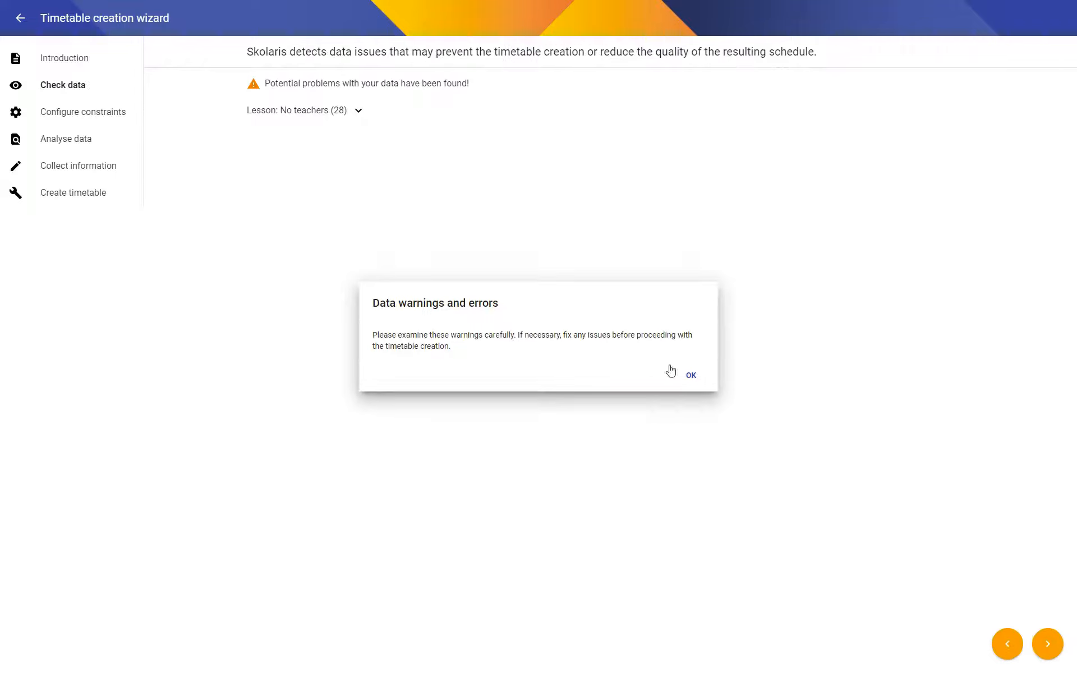
click(690, 375)
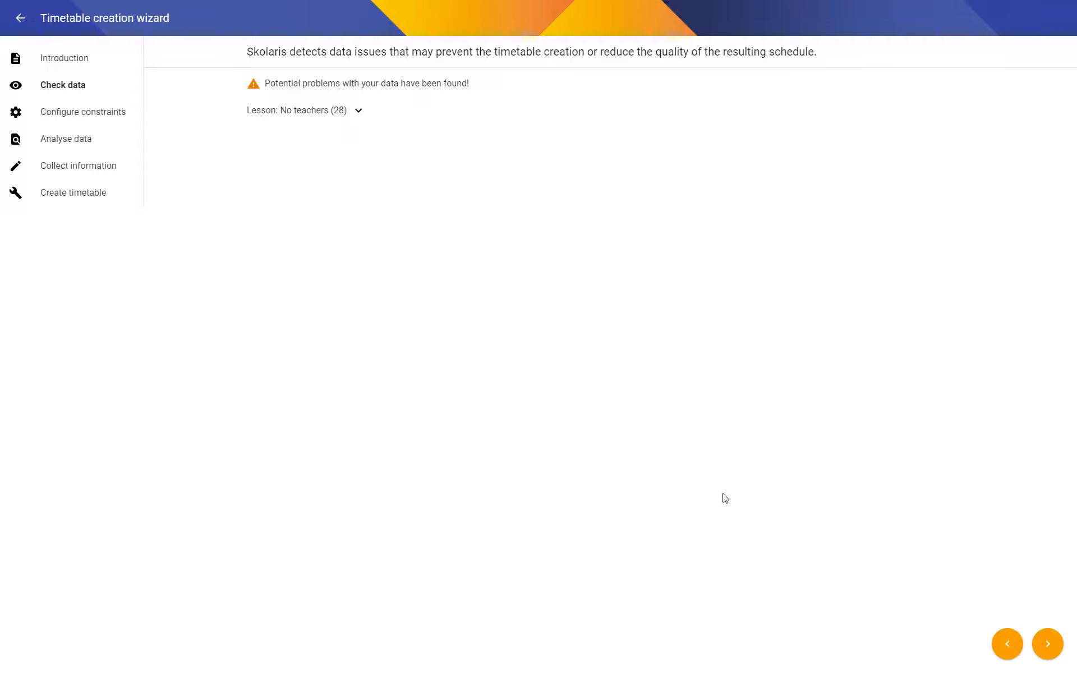
click(1047, 644)
click(691, 386)
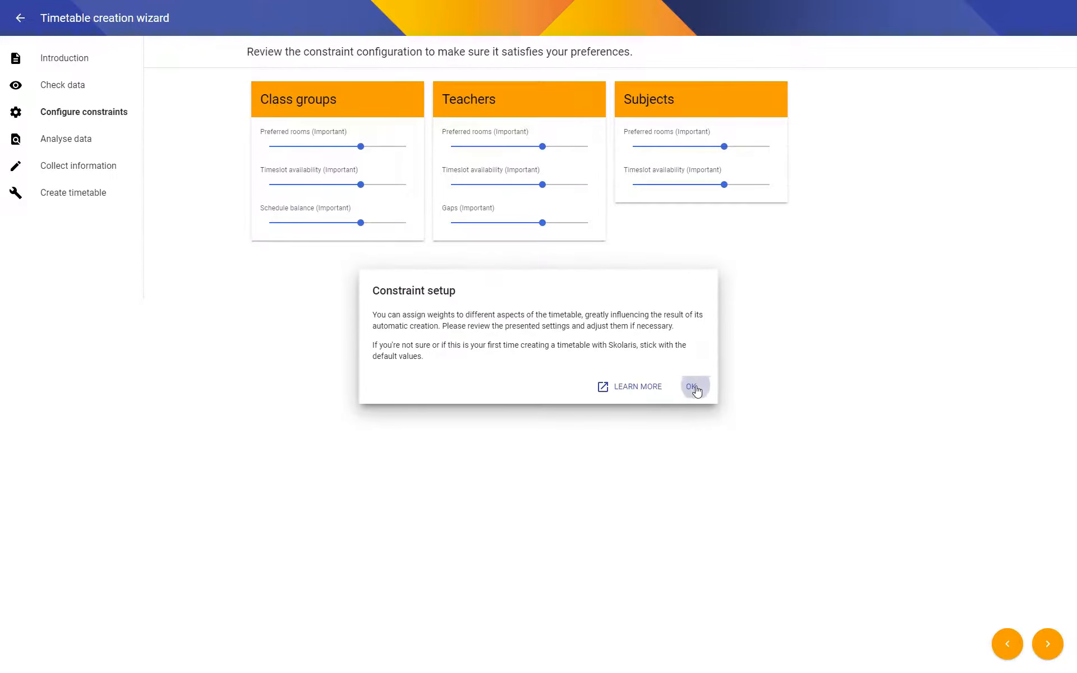
click(1048, 644)
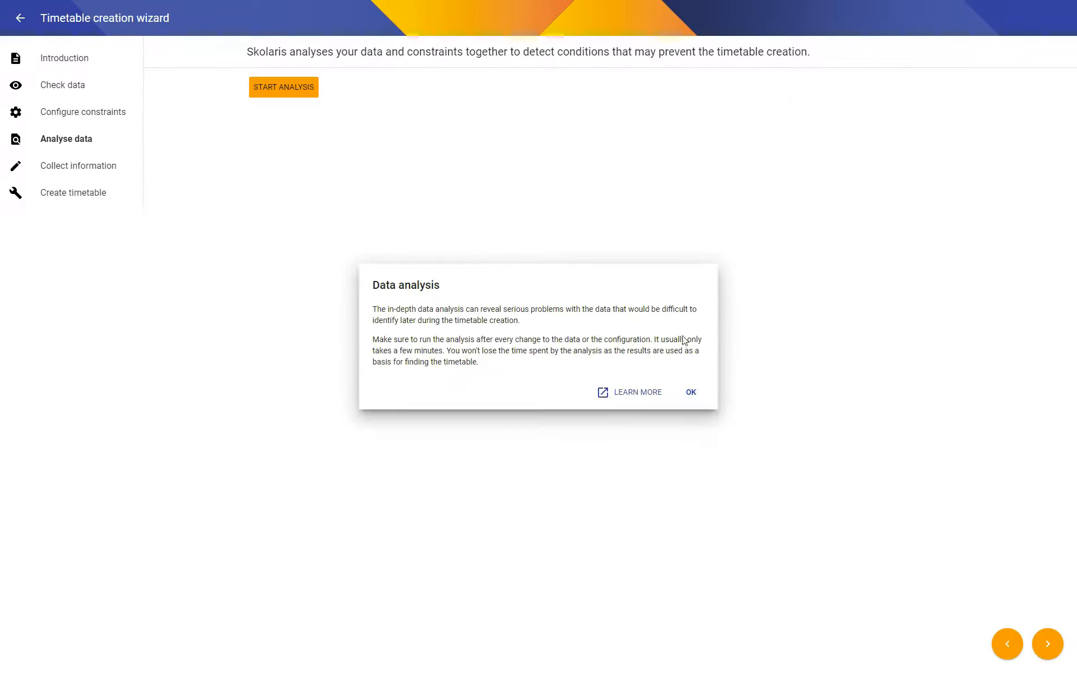
click(691, 393)
click(290, 91)
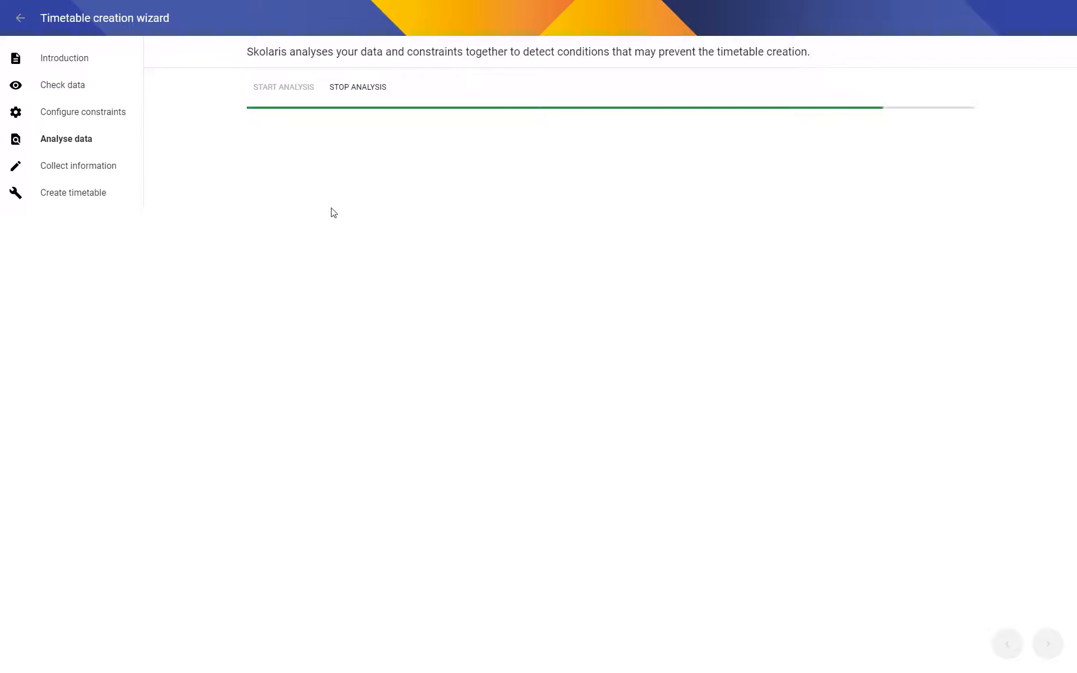
Name the timetable Schedule Draft and start the automatic timetable search.
click(1045, 649)
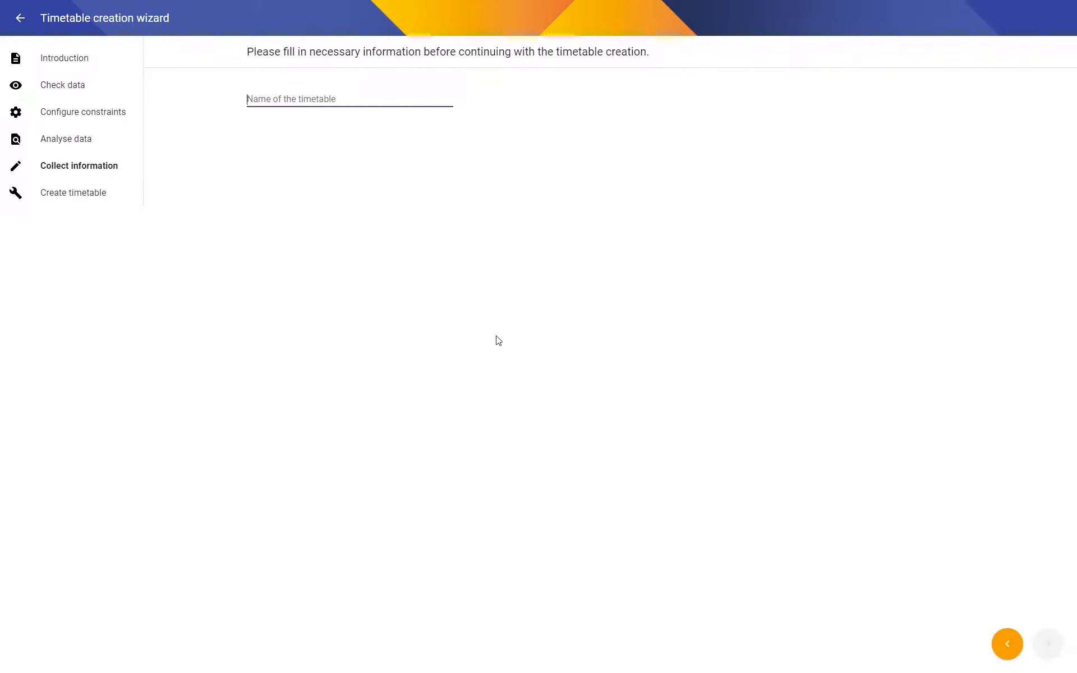
text(Sched)
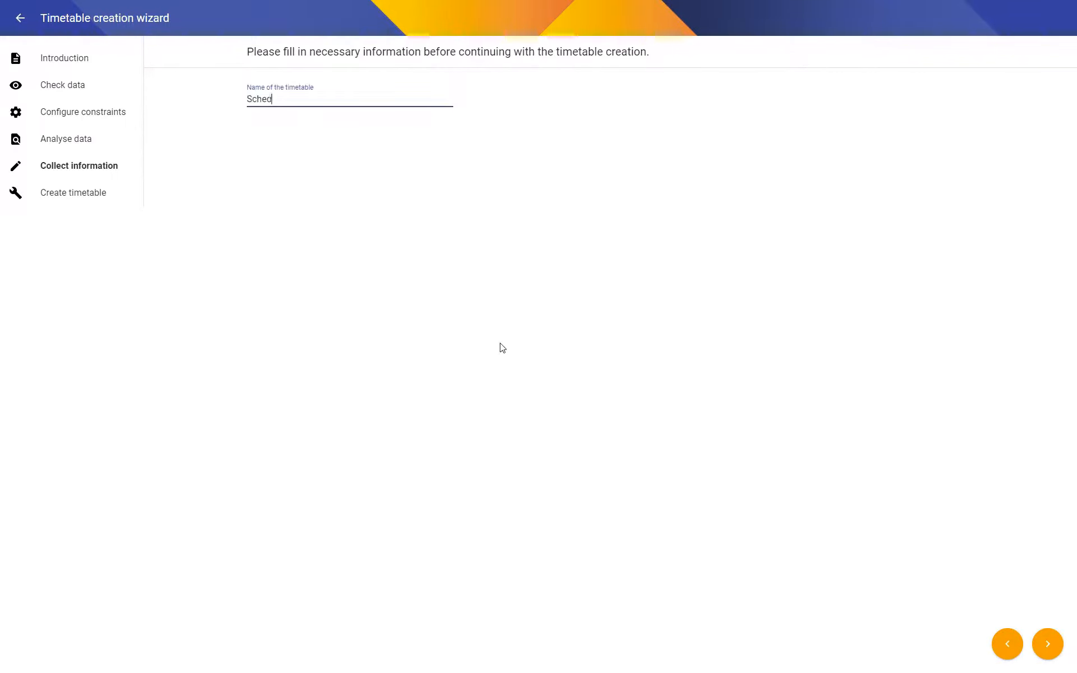
text(ule Draft)
click(1047, 644)
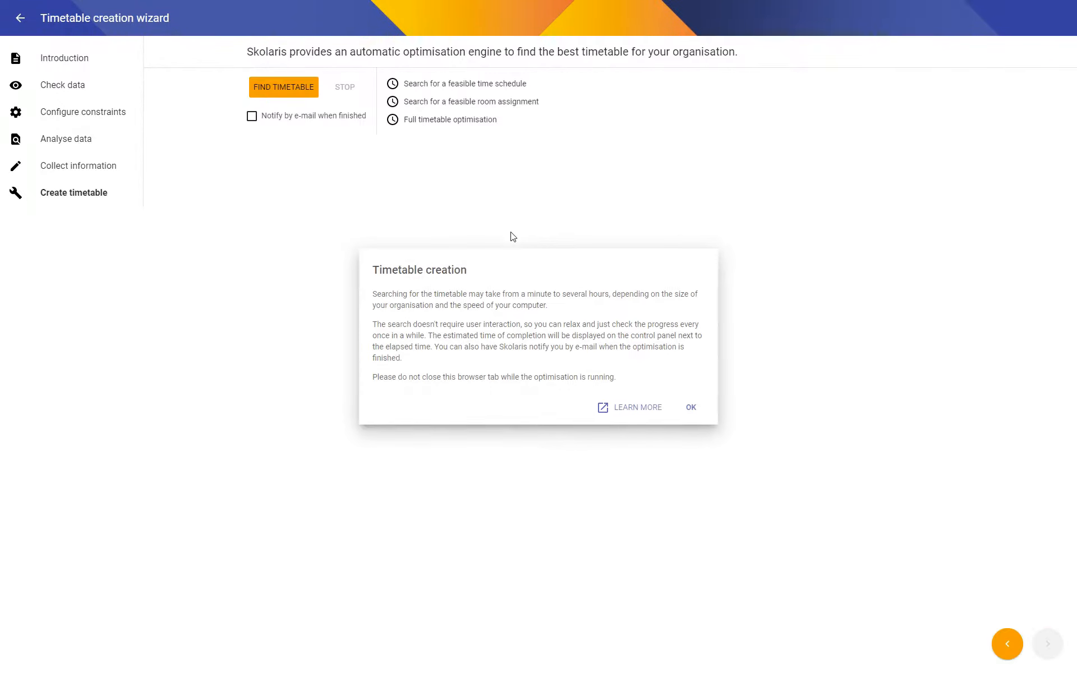
click(287, 89)
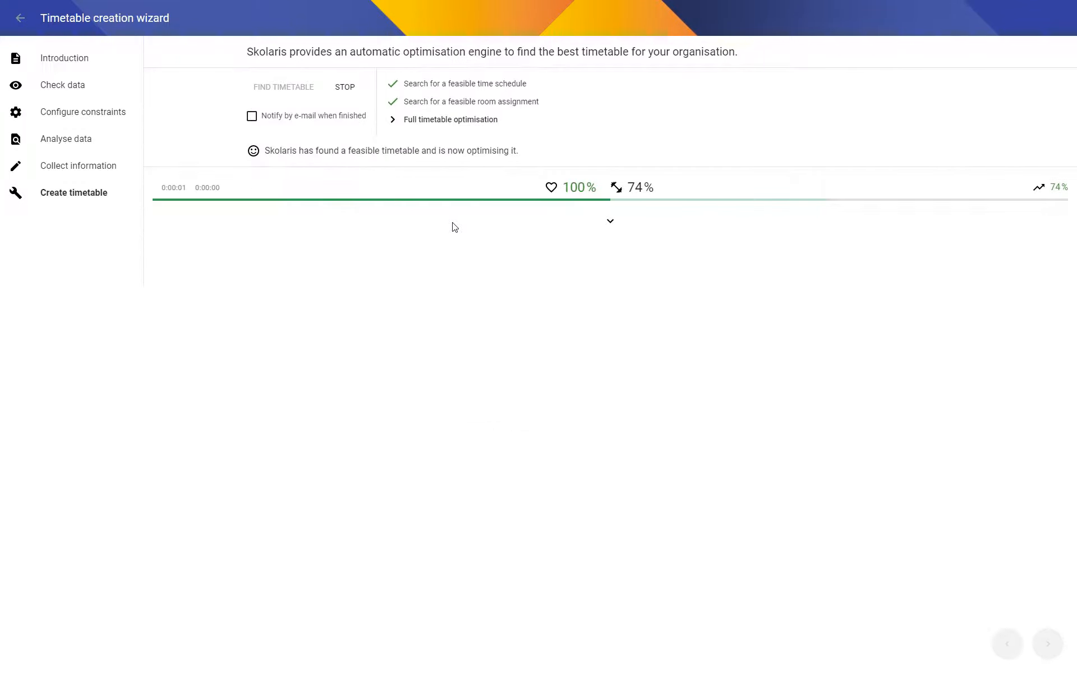
Preview the Czech Republic's schedule during the optimisation, stop the search and close the wizard.
click(611, 223)
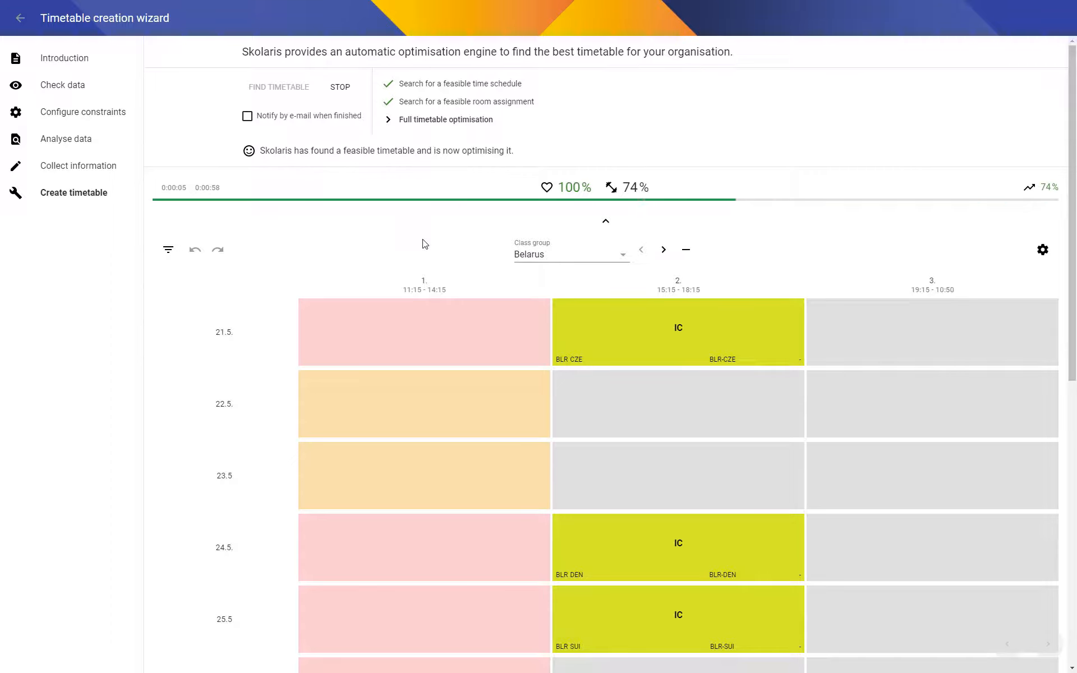
click(564, 252)
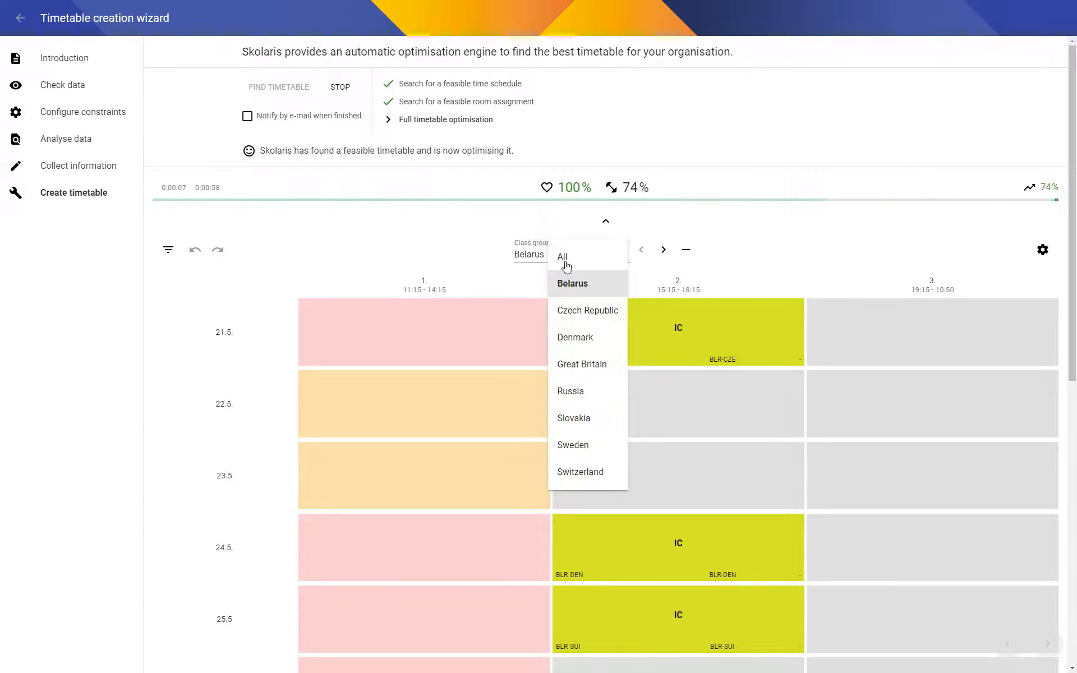
click(574, 311)
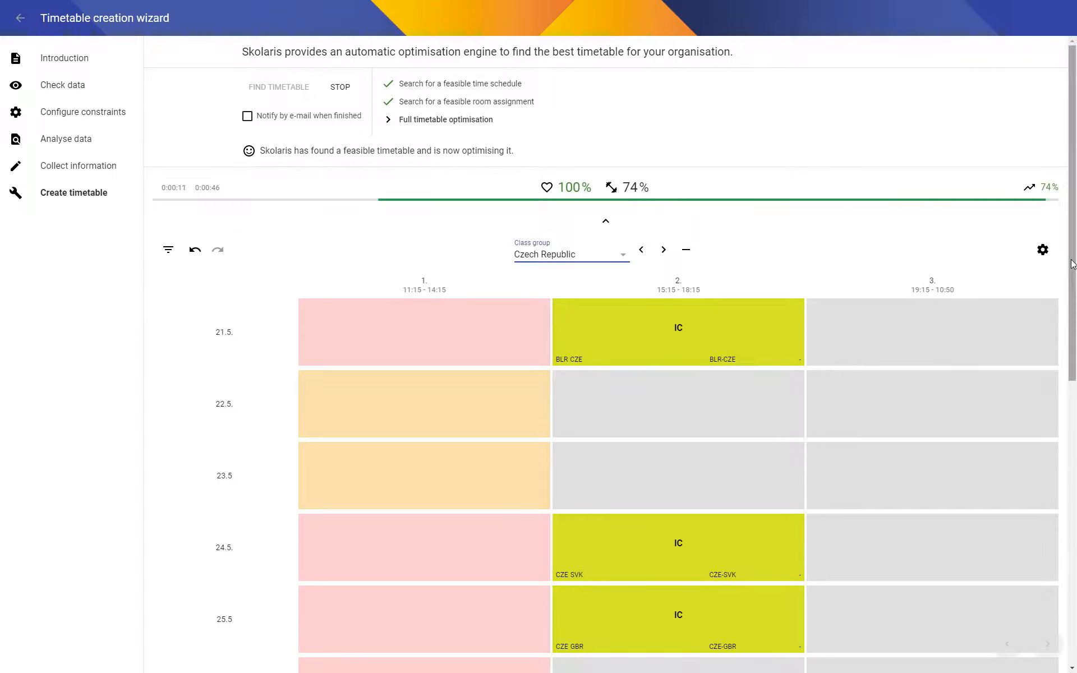
scroll(1074, 413, down, 4)
drag(1073, 413, 1074, 290)
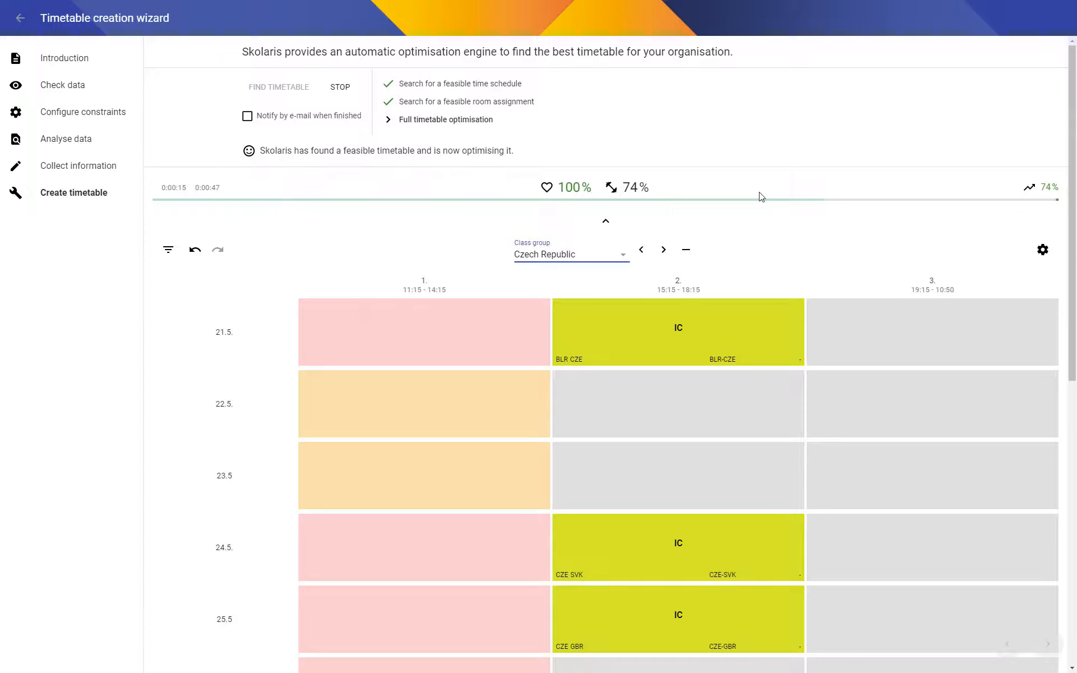
click(338, 88)
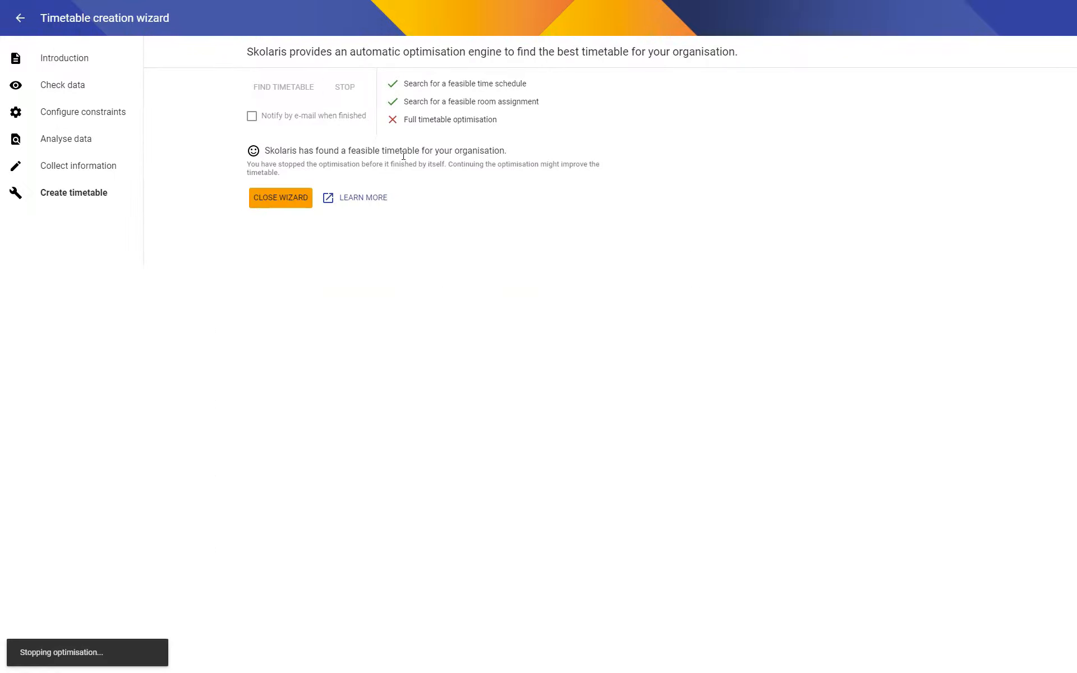
click(281, 197)
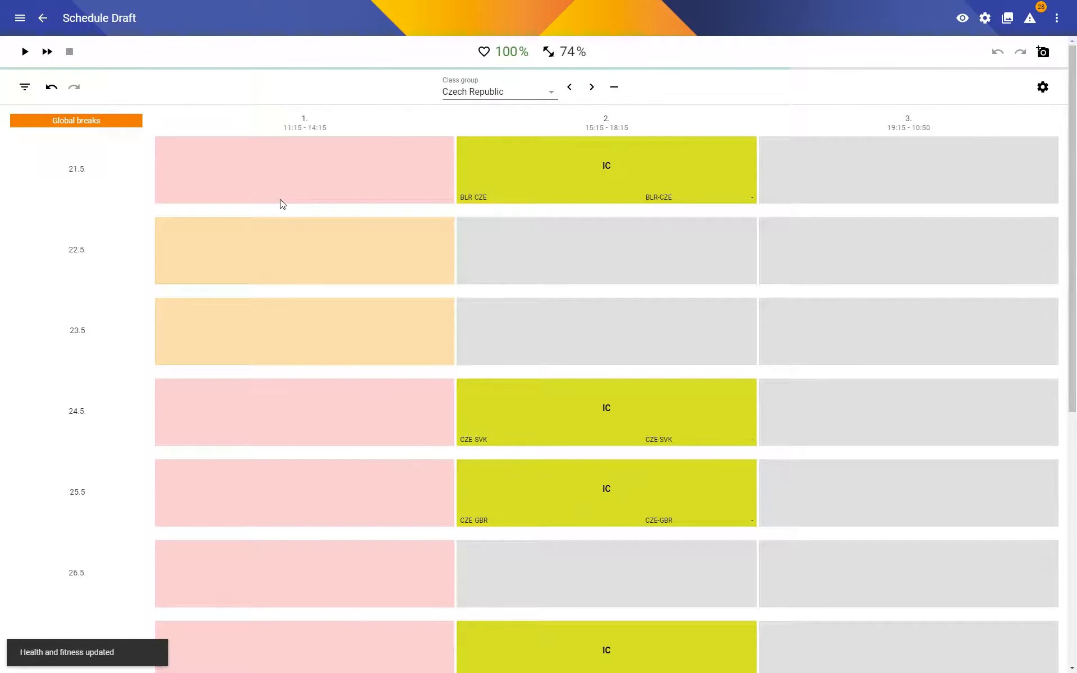
Reduce the lesson tile height in the visual settings so more days fit on screen.
click(962, 18)
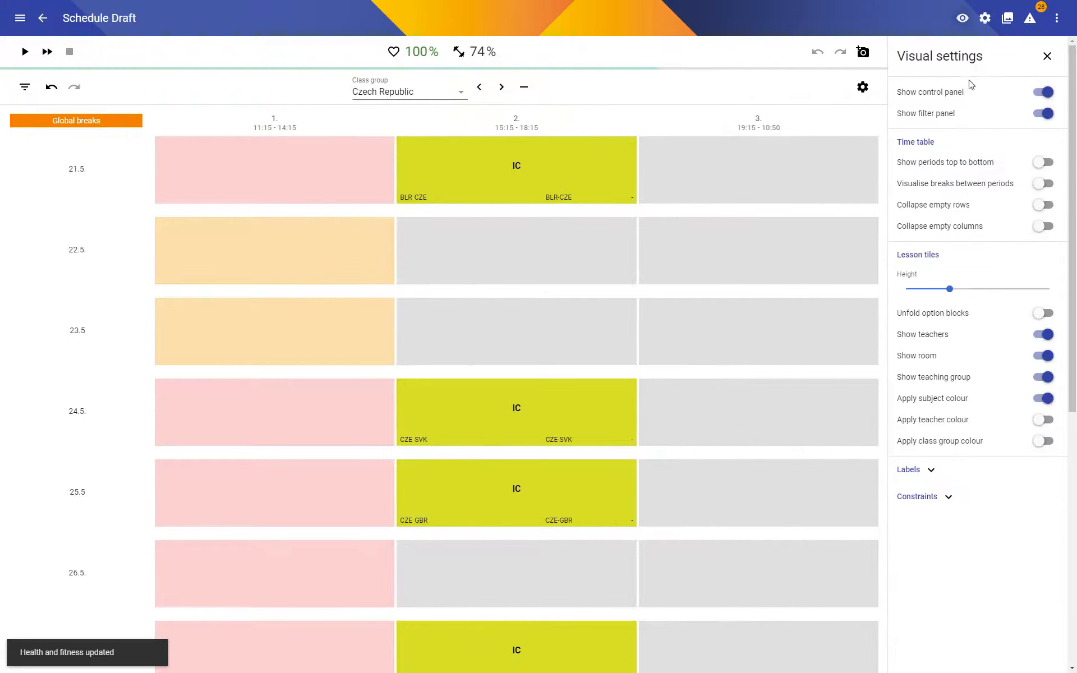
drag(950, 289, 918, 296)
click(1056, 56)
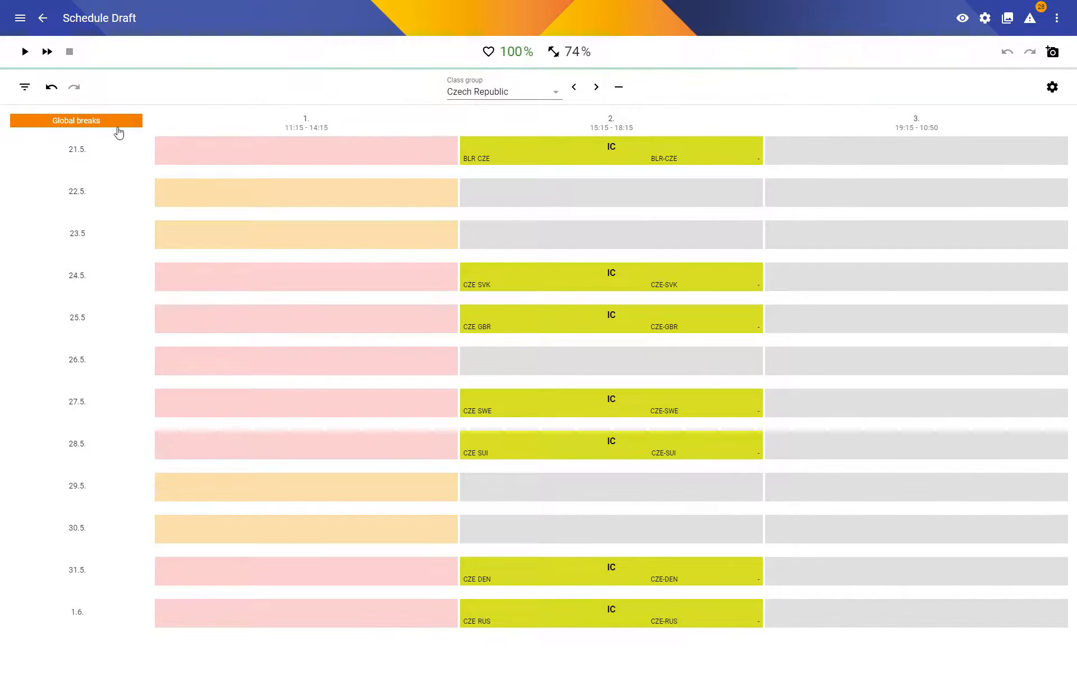
Inspect the Czech Republic's global breaks and open the Ice Hockey World Championship constraint configuration set as a table.
click(66, 128)
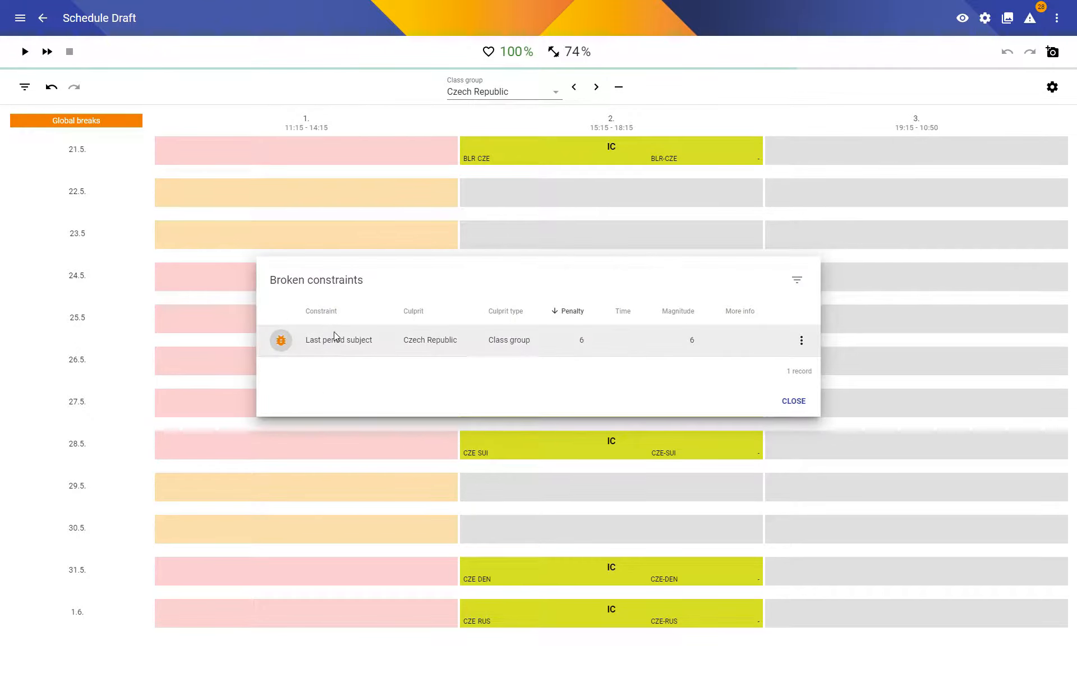
click(792, 400)
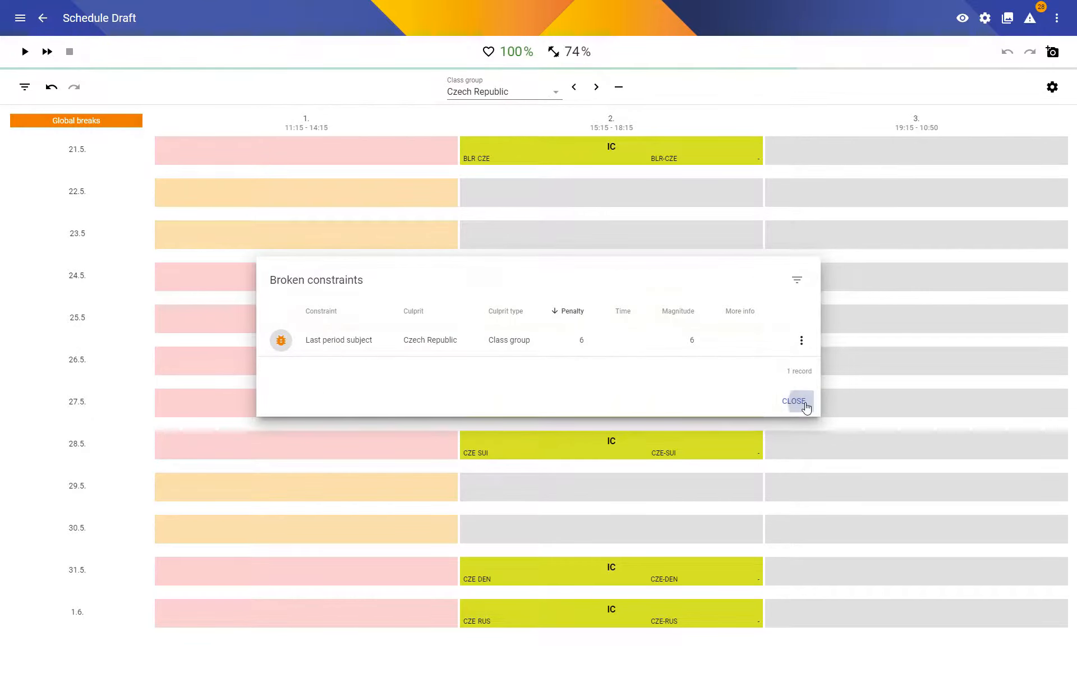
click(985, 17)
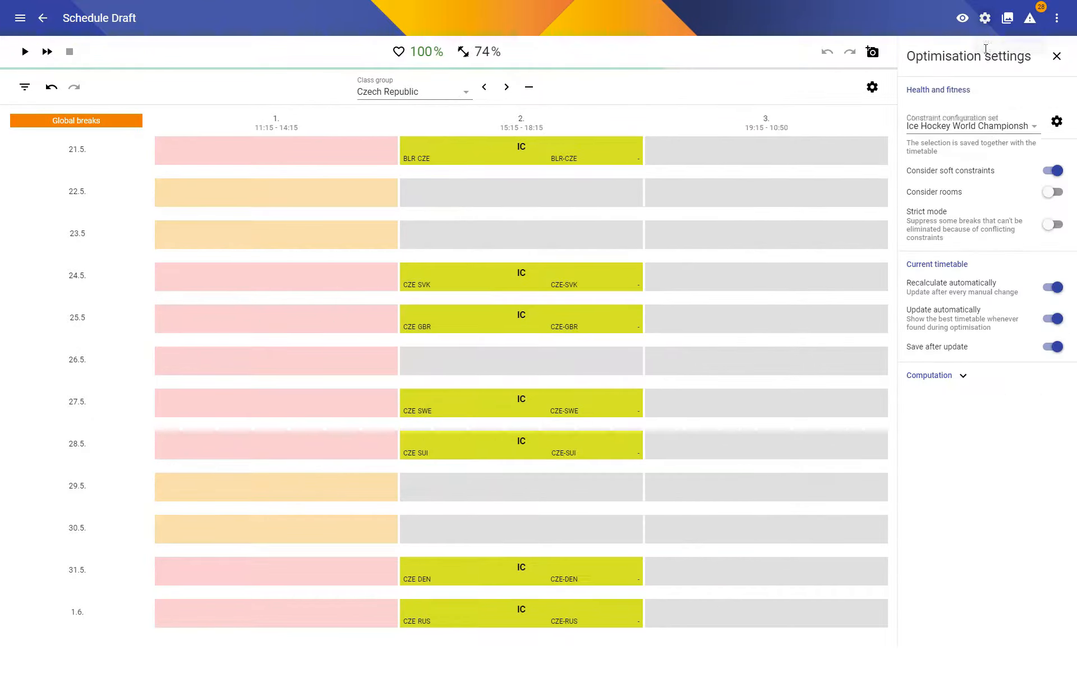
click(1057, 122)
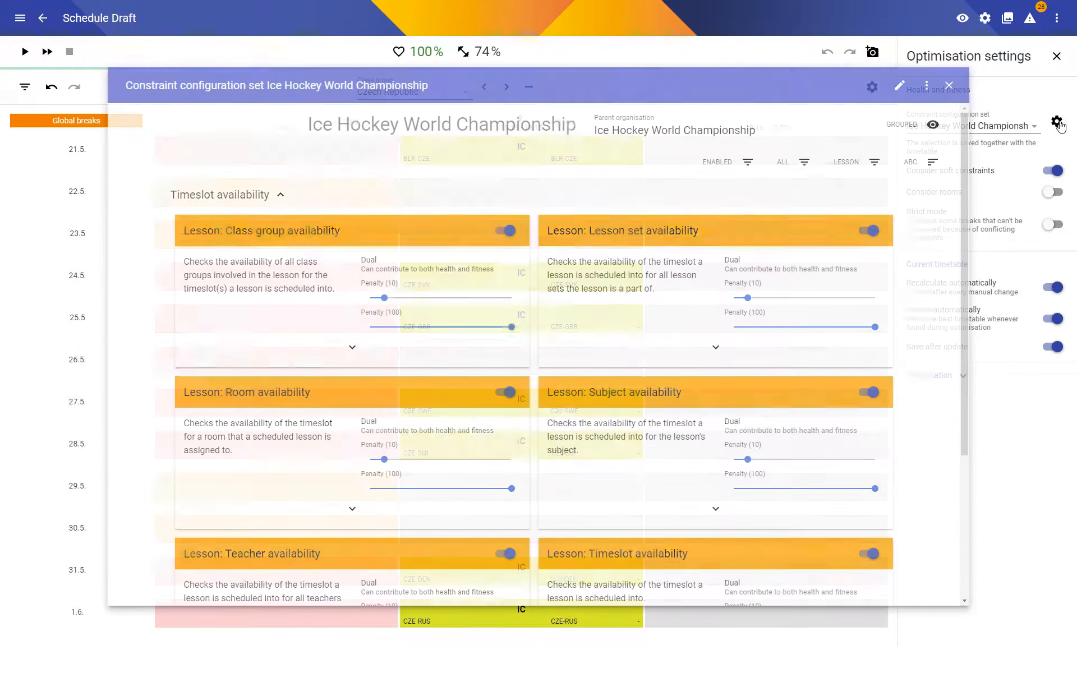
click(907, 125)
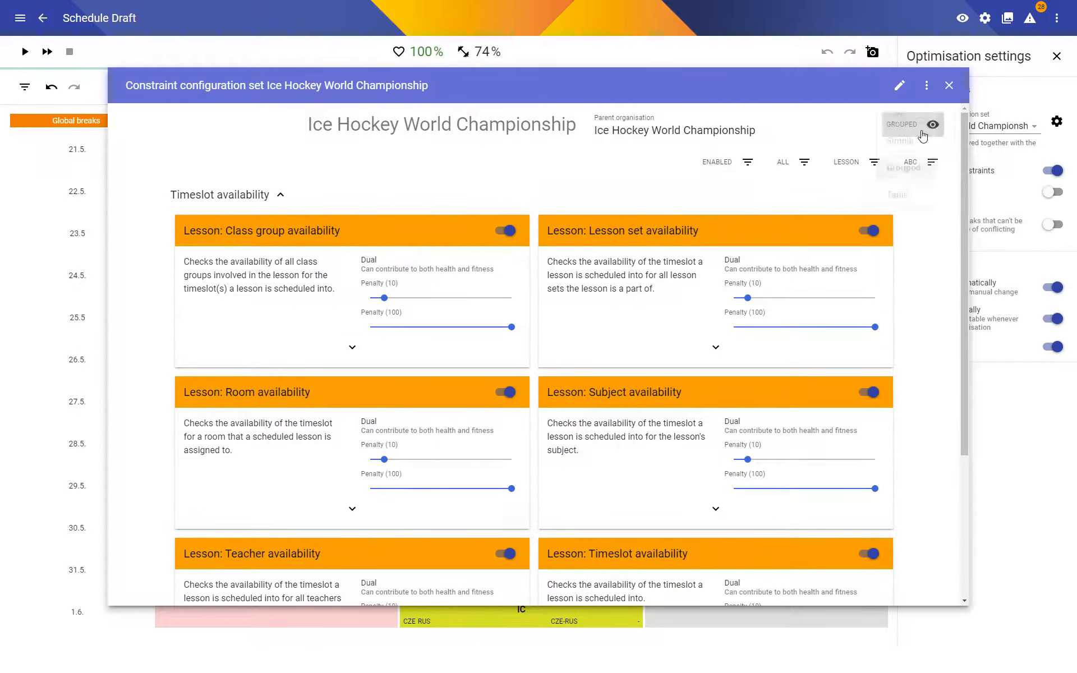
click(902, 206)
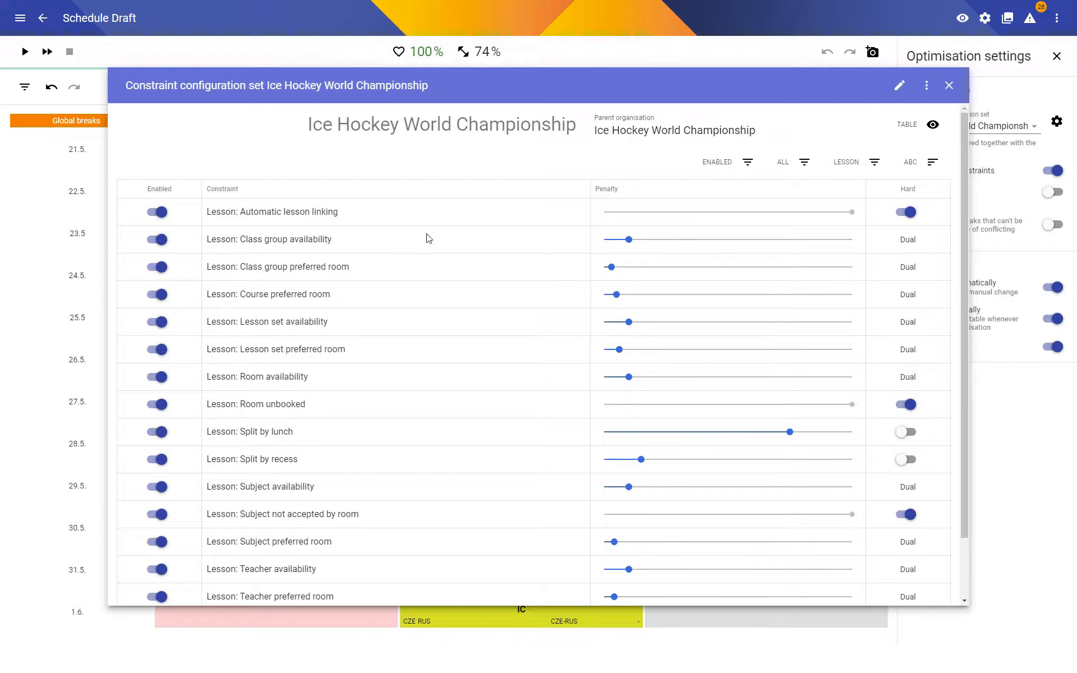
Filter the constraints to Subgroup, turn off the Last period subject constraint and save the configuration set.
click(858, 162)
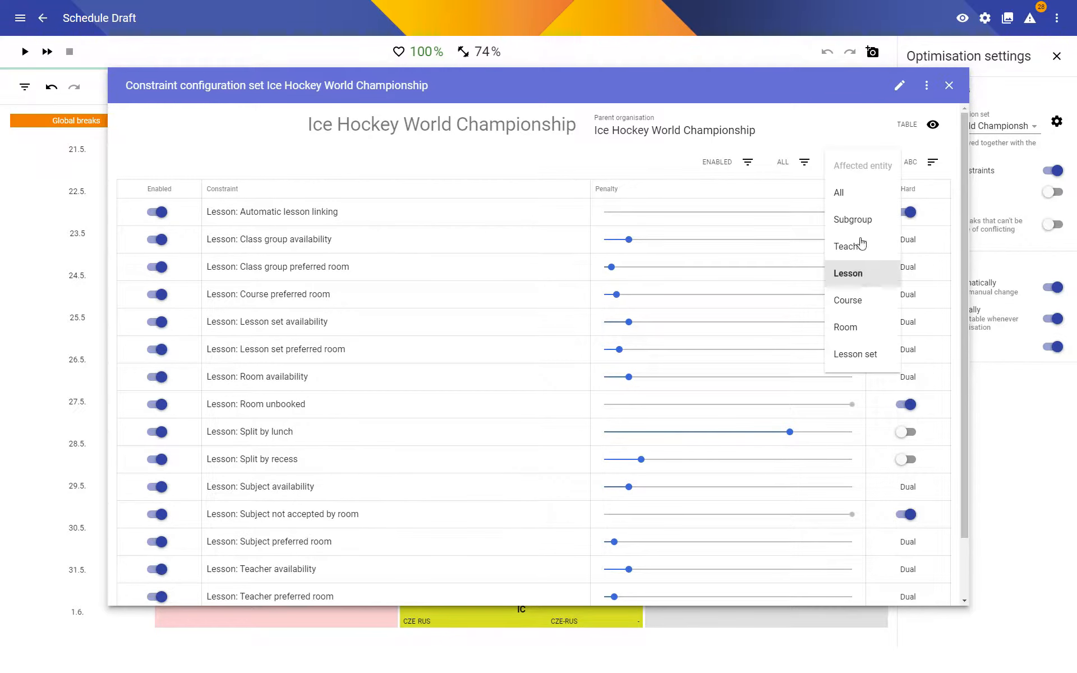
click(862, 222)
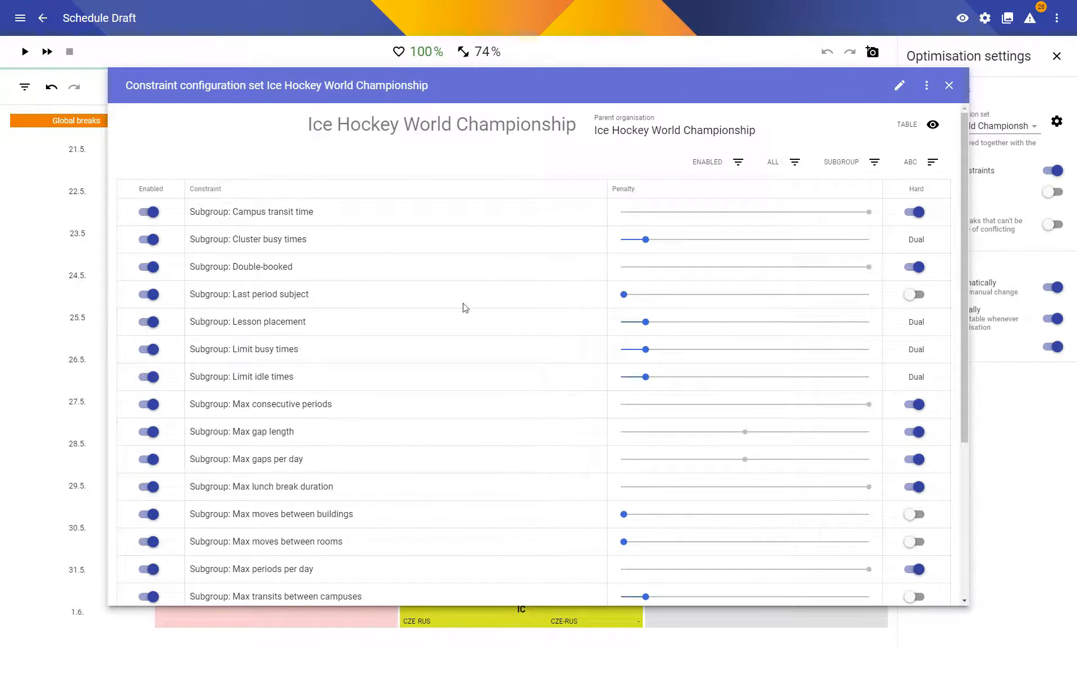
scroll(151, 296, down, 5)
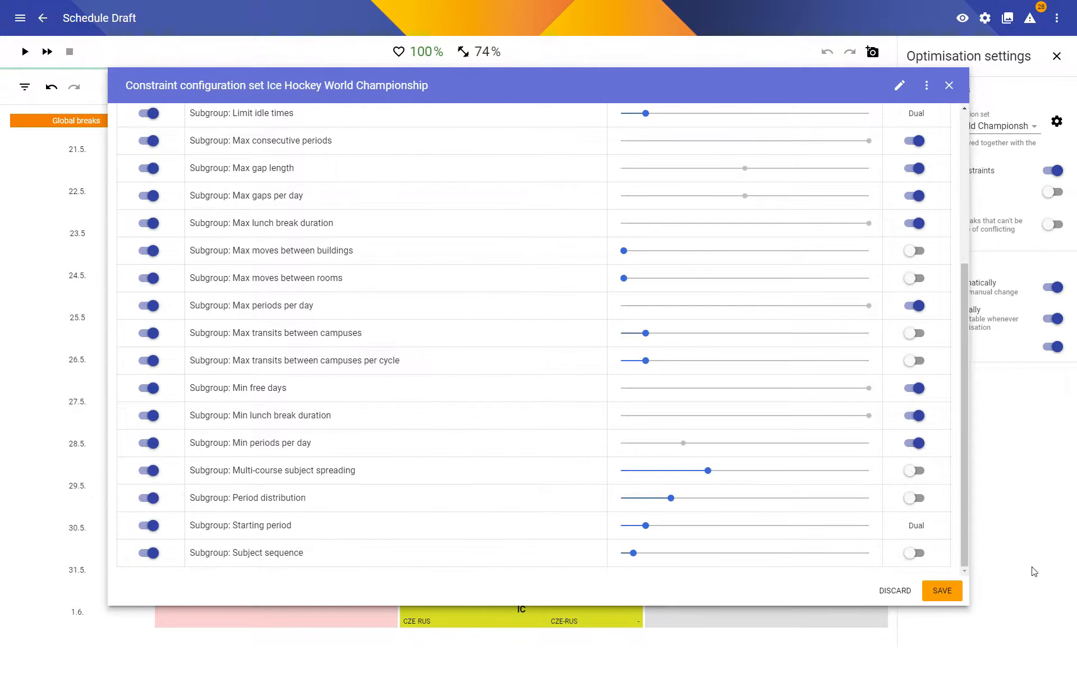
click(950, 598)
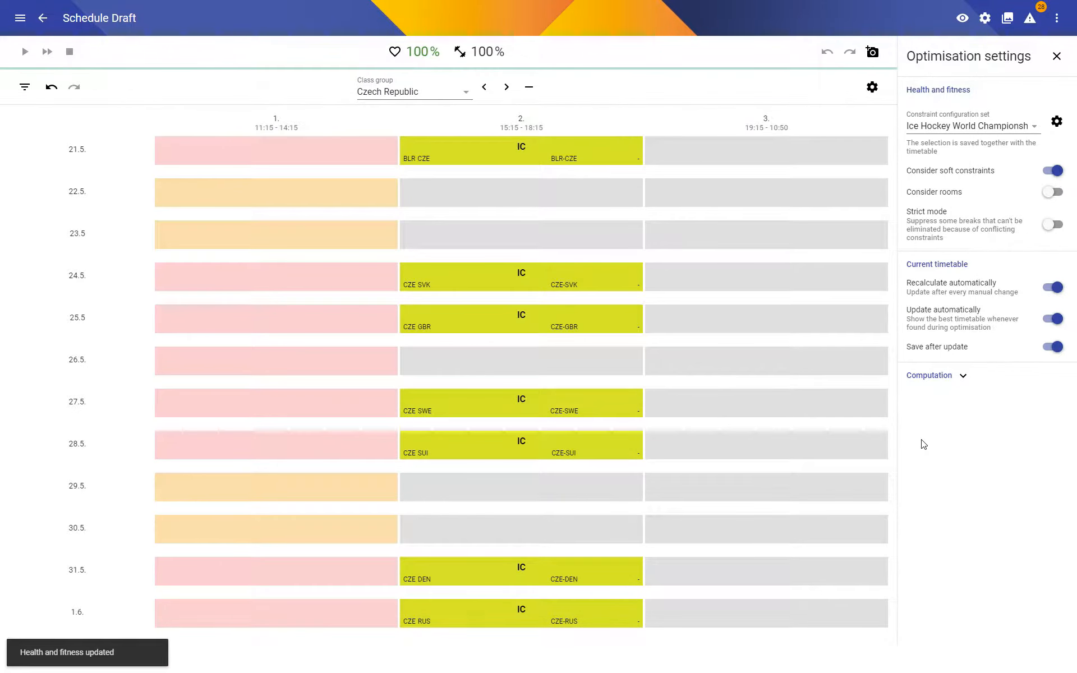
Review the schedule of all class groups together and of the individual teams from Belarus through Switzerland.
click(438, 92)
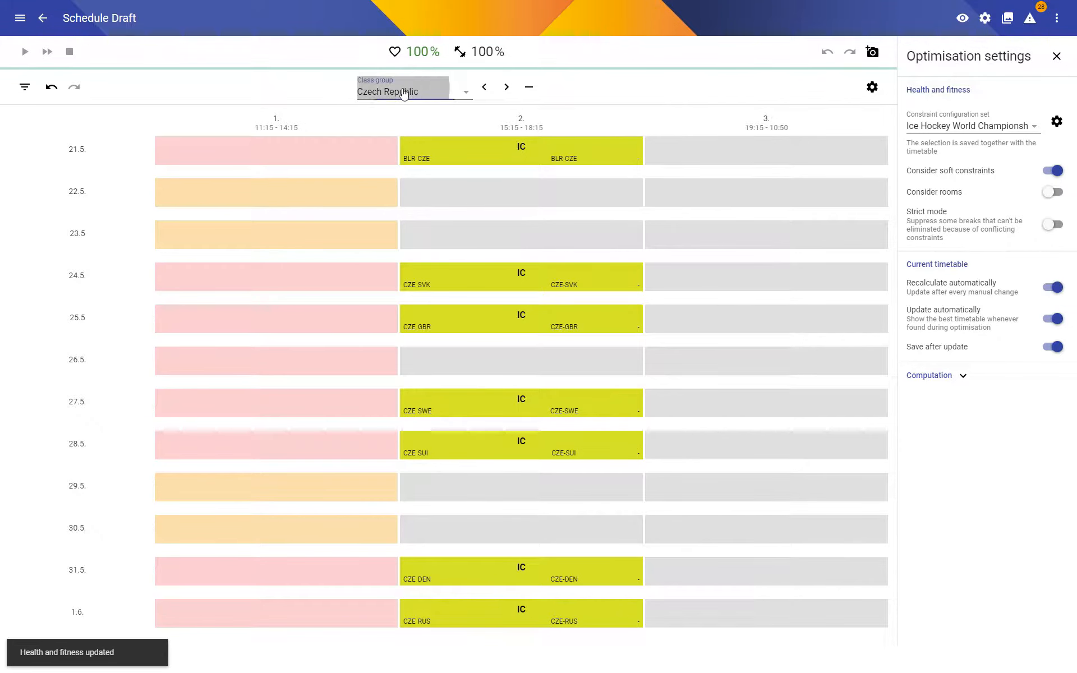
click(416, 105)
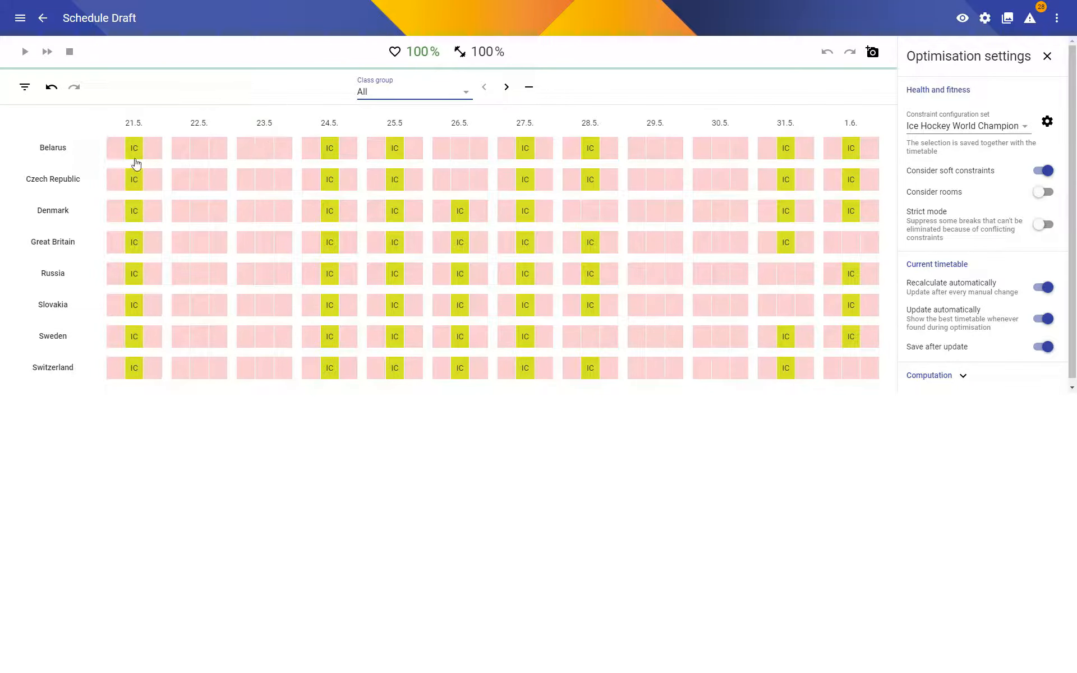
click(61, 150)
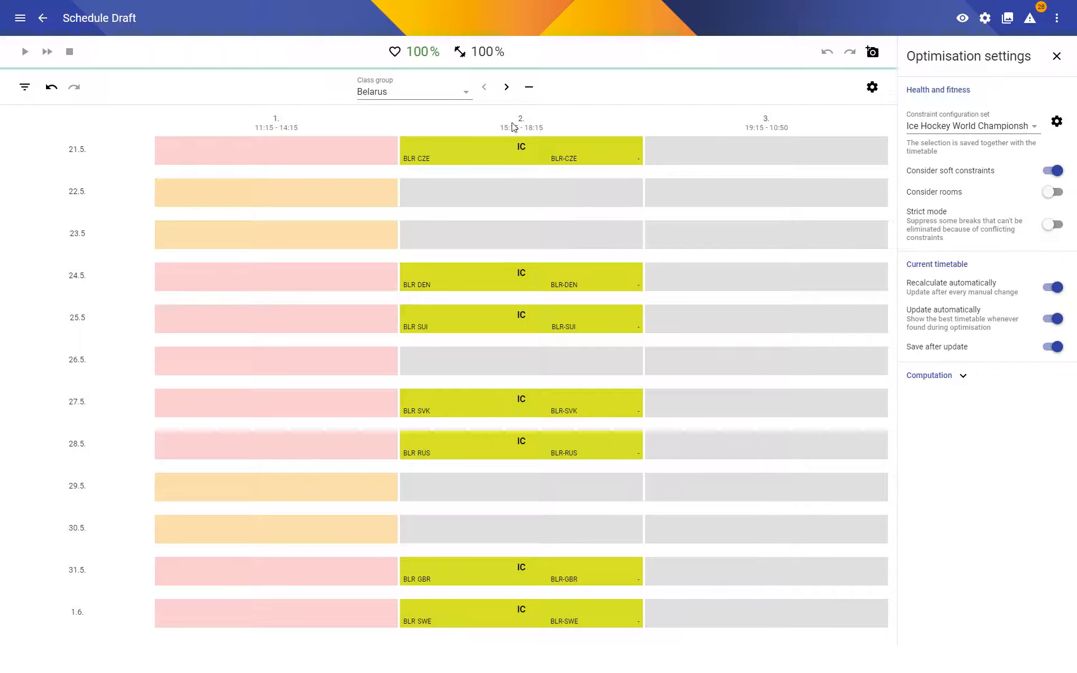
click(505, 87)
click(504, 86)
click(505, 87)
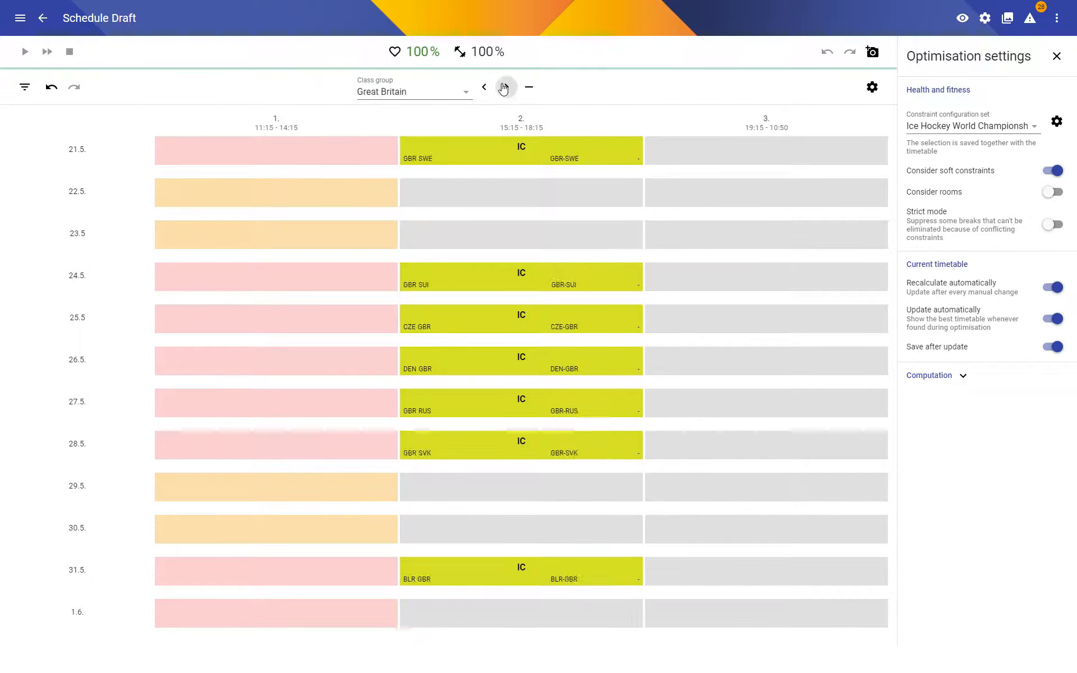
click(504, 88)
click(504, 88)
click(504, 88)
click(504, 88)
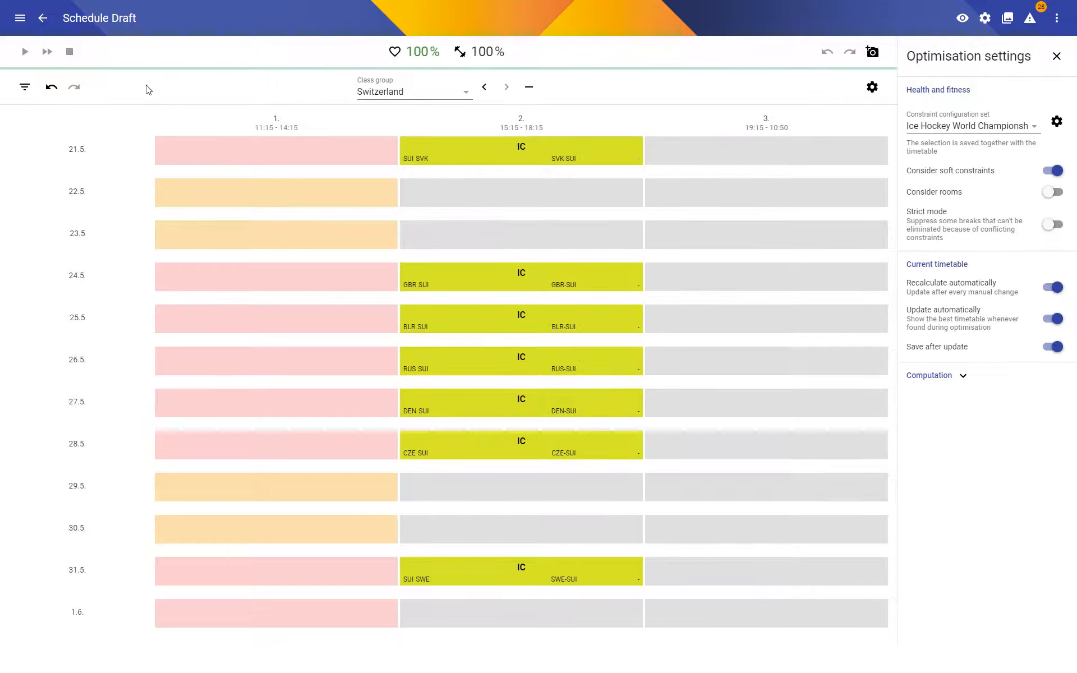
Leave the schedule draft and view the championship's campuses and buildings.
click(43, 19)
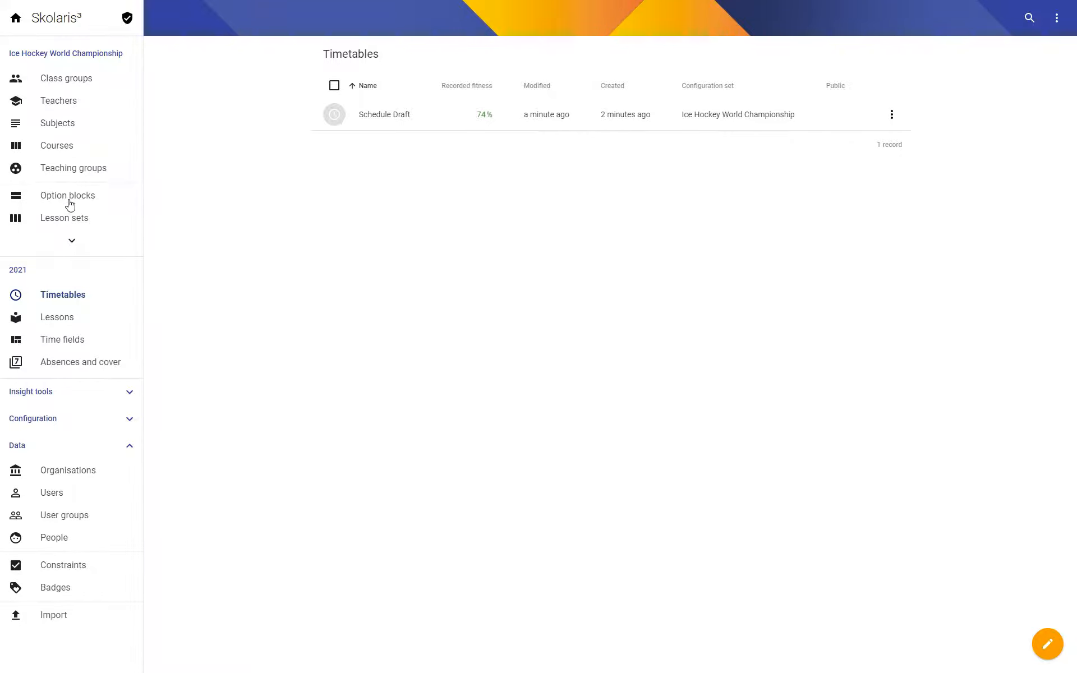
click(72, 240)
click(61, 266)
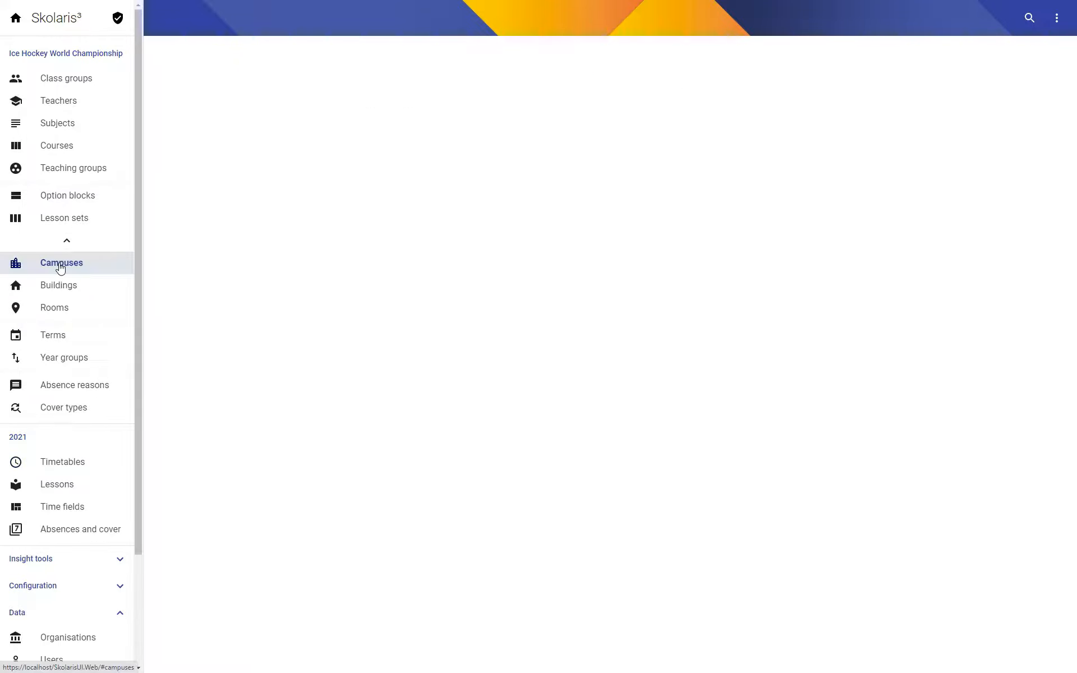
click(59, 288)
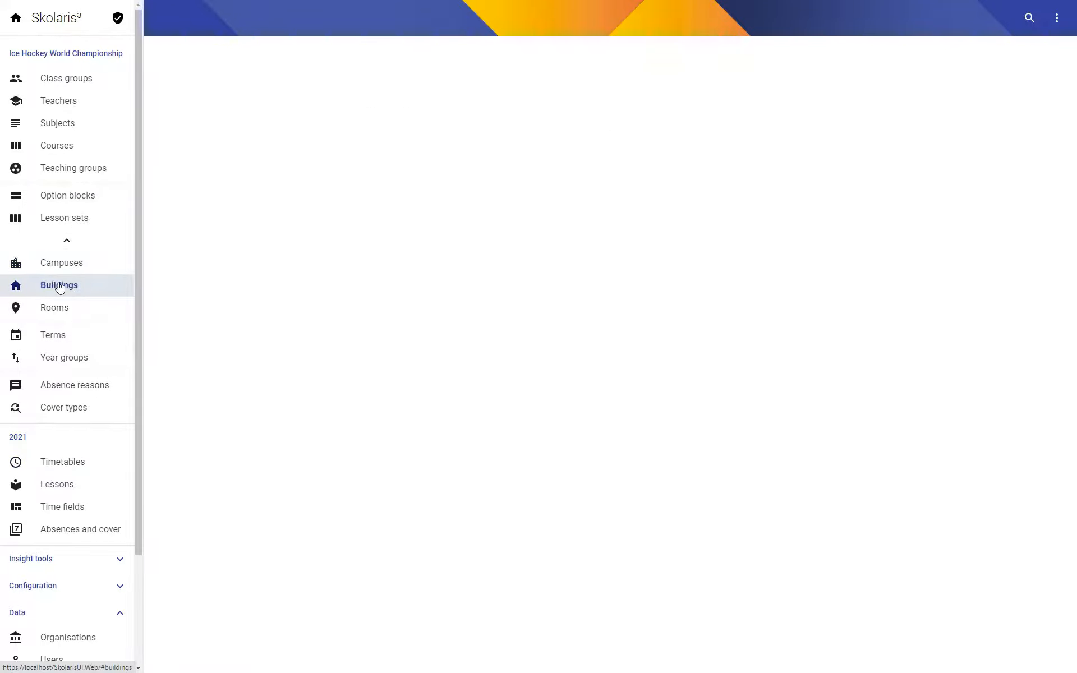
Create a room with code STD, name Stadium and capacity 50.
click(61, 307)
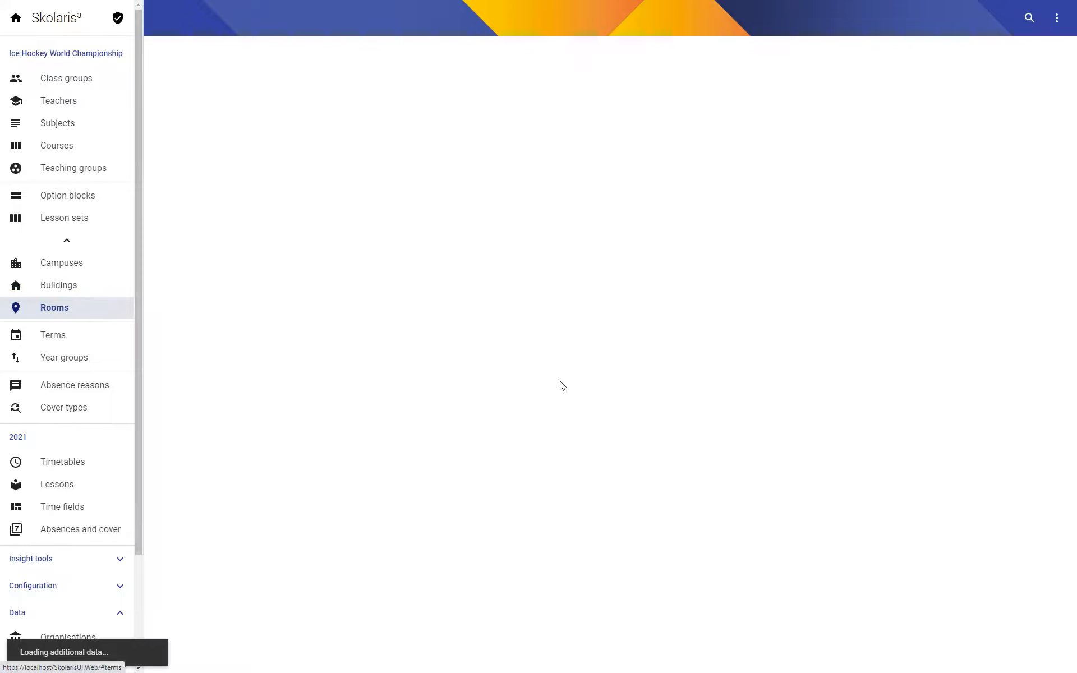
click(697, 204)
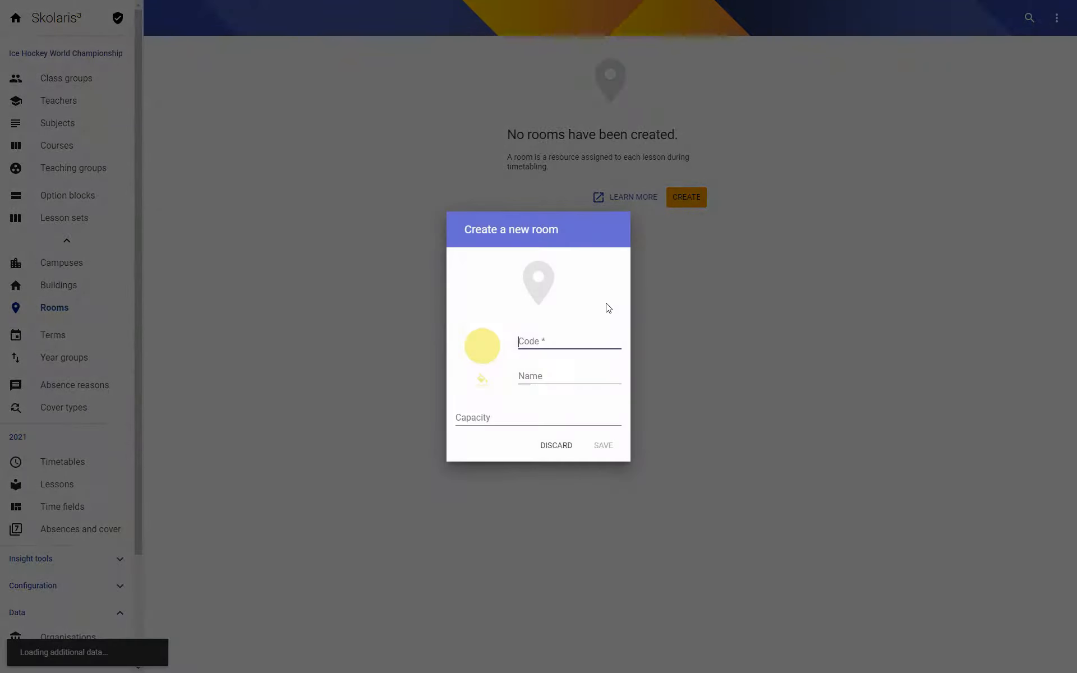
text(STD)
key(Tab)
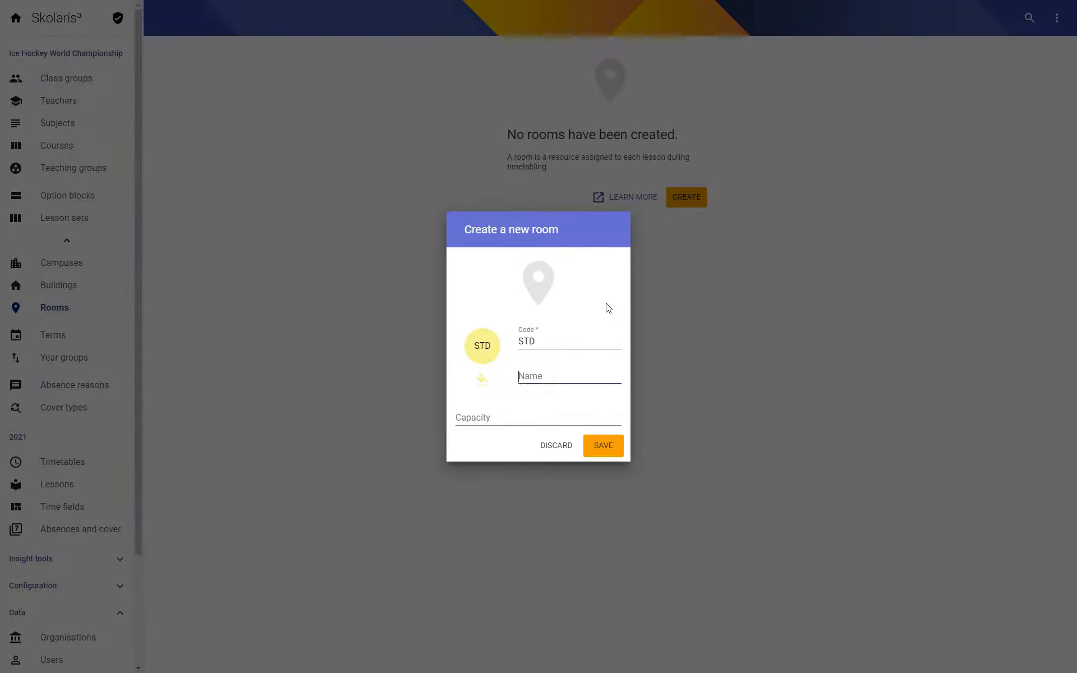
text(Stadium)
click(576, 420)
text(50)
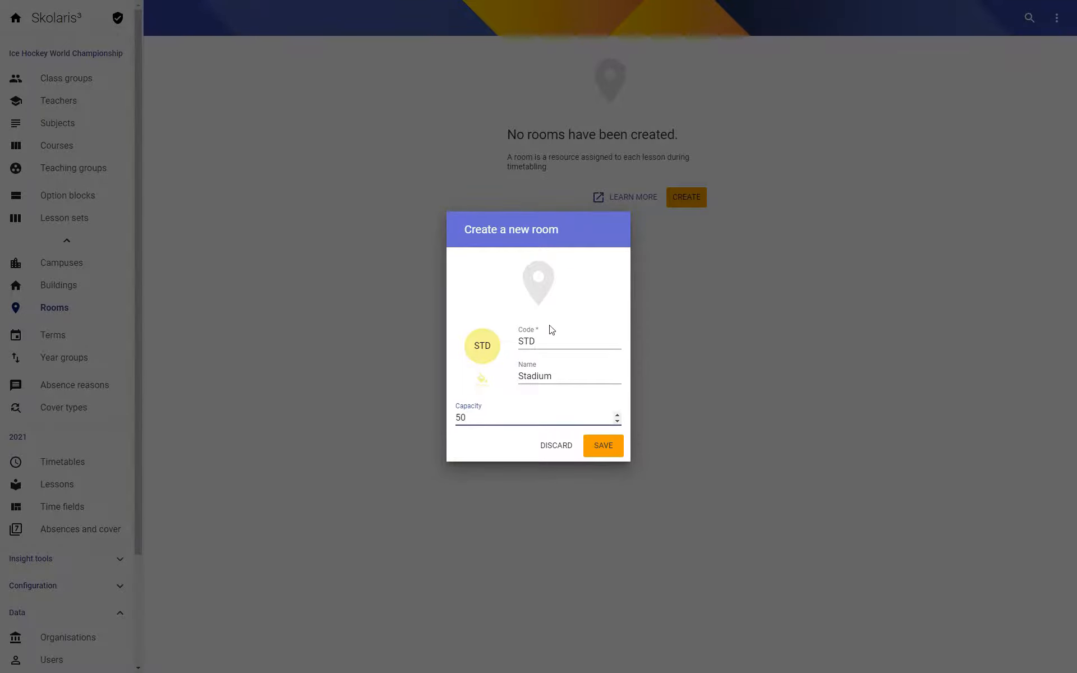
click(601, 446)
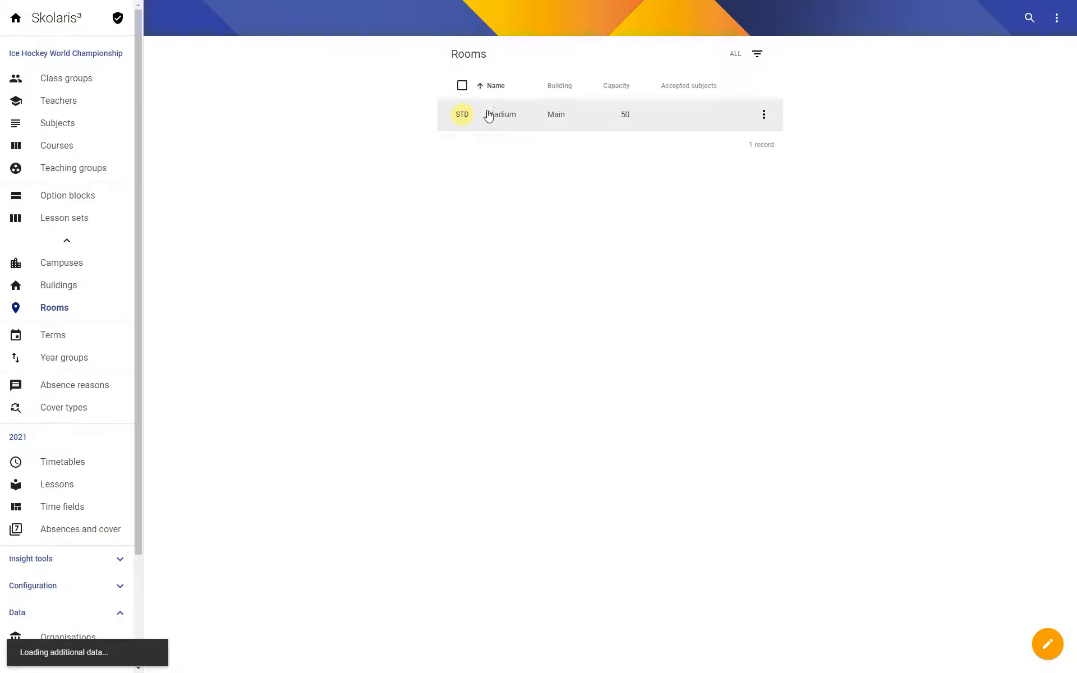
Reopen the Schedule Draft timetable, enable Consider rooms in its optimisation settings and start the optimisation.
click(56, 466)
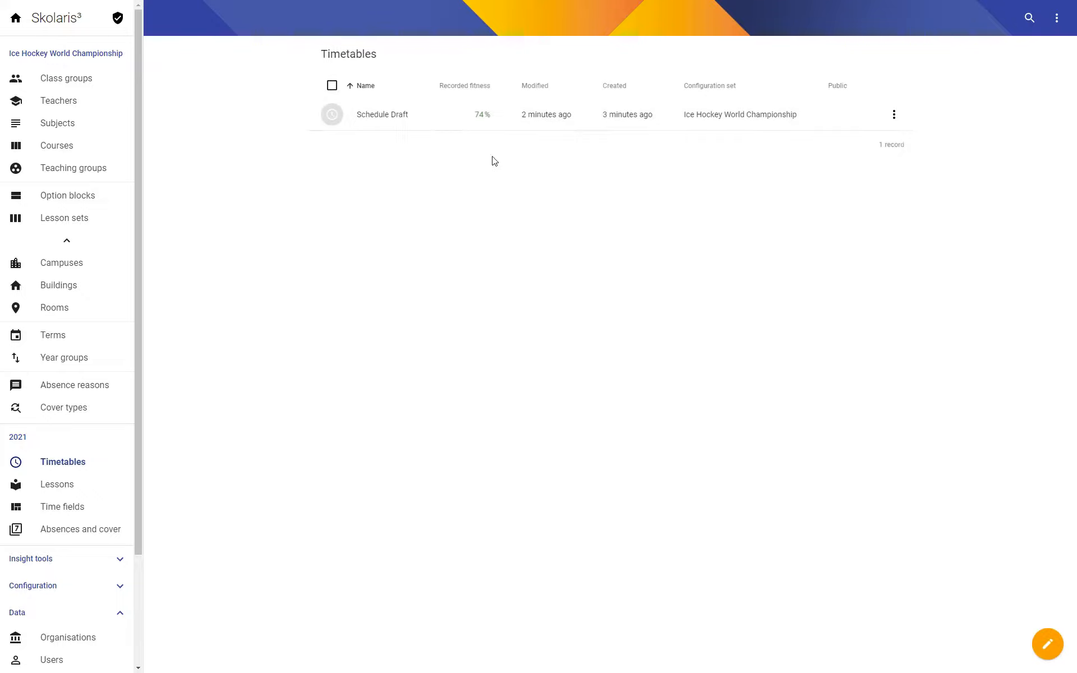
click(392, 114)
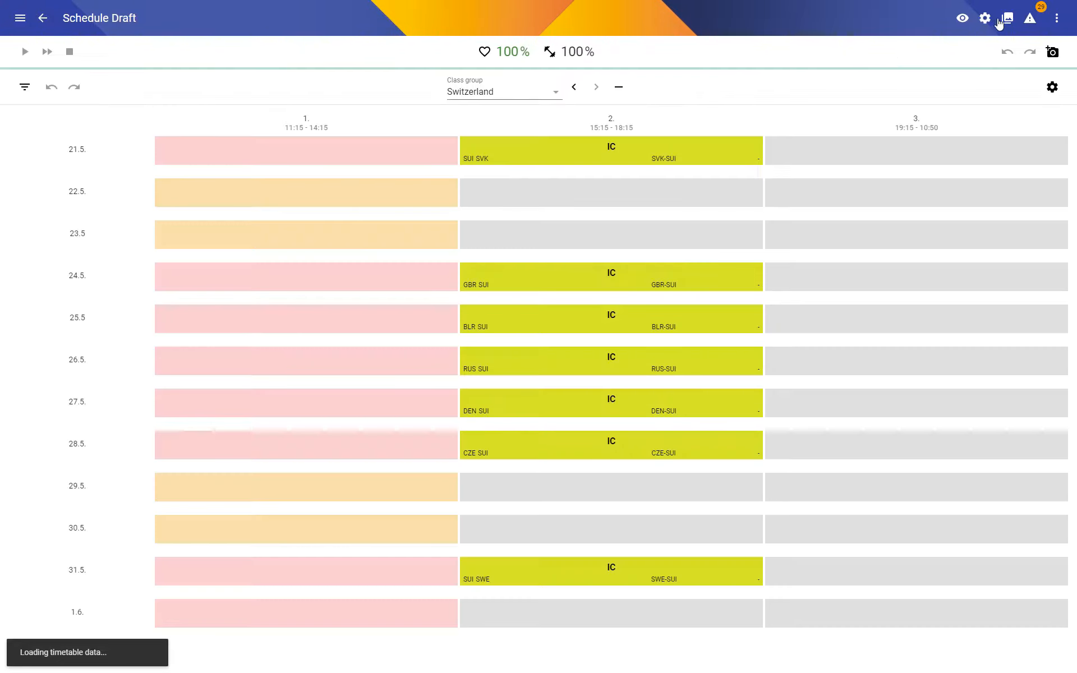
click(985, 18)
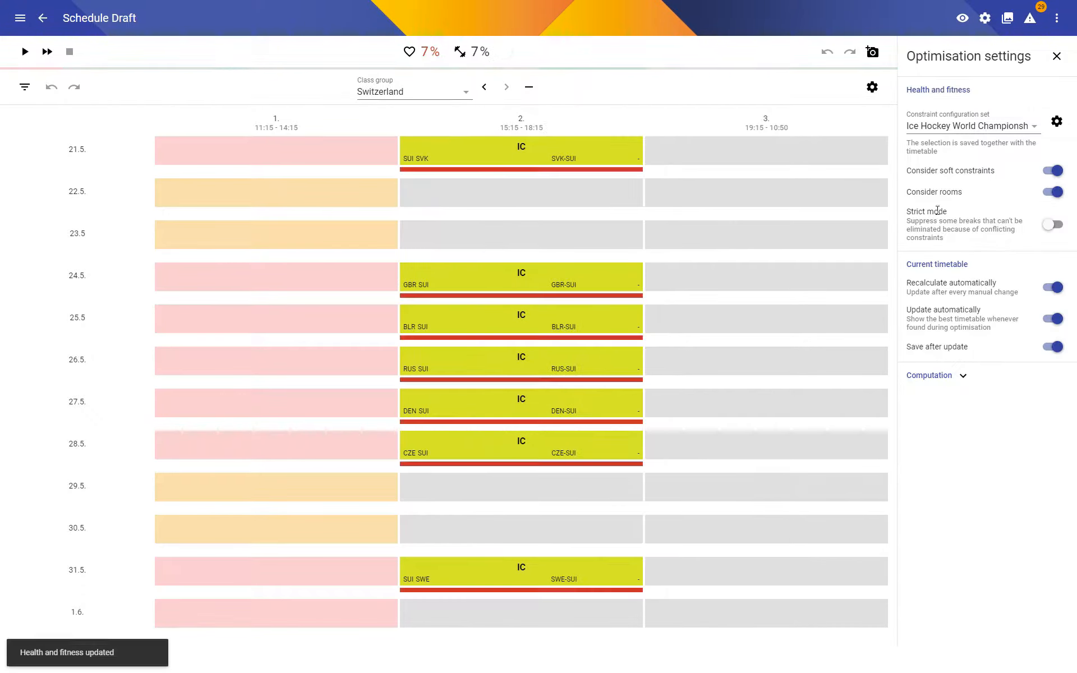
click(1056, 56)
click(24, 52)
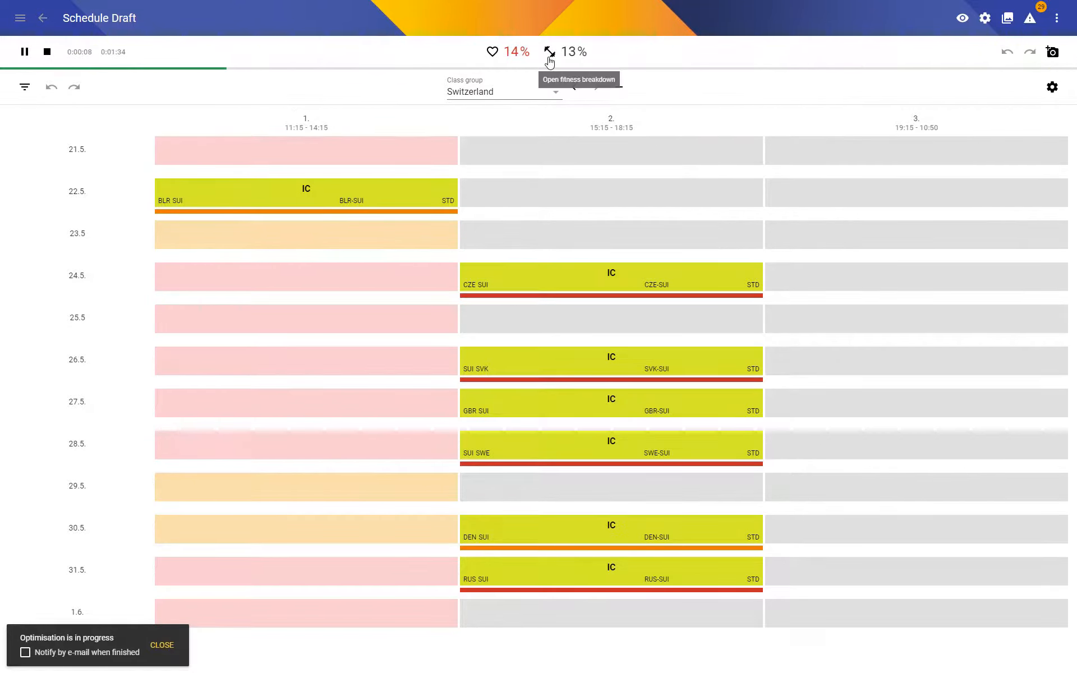
Inspect the broken hard constraints, open the Stadium's Capacity violation of 24.5. in the timetable and stop the optimisation.
click(491, 51)
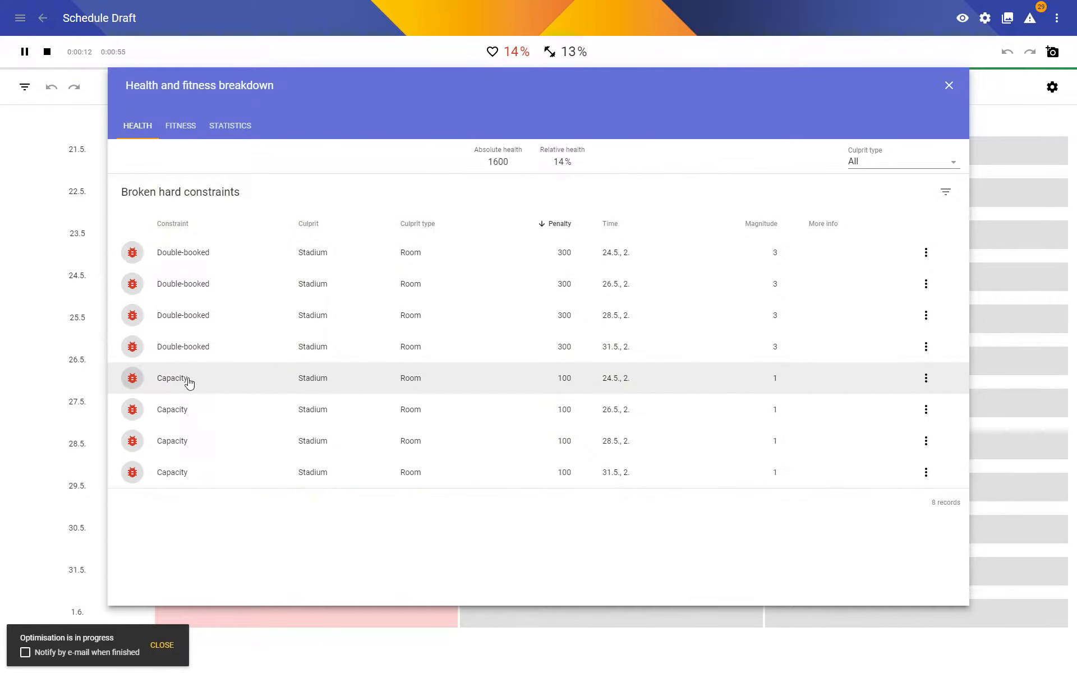
click(189, 382)
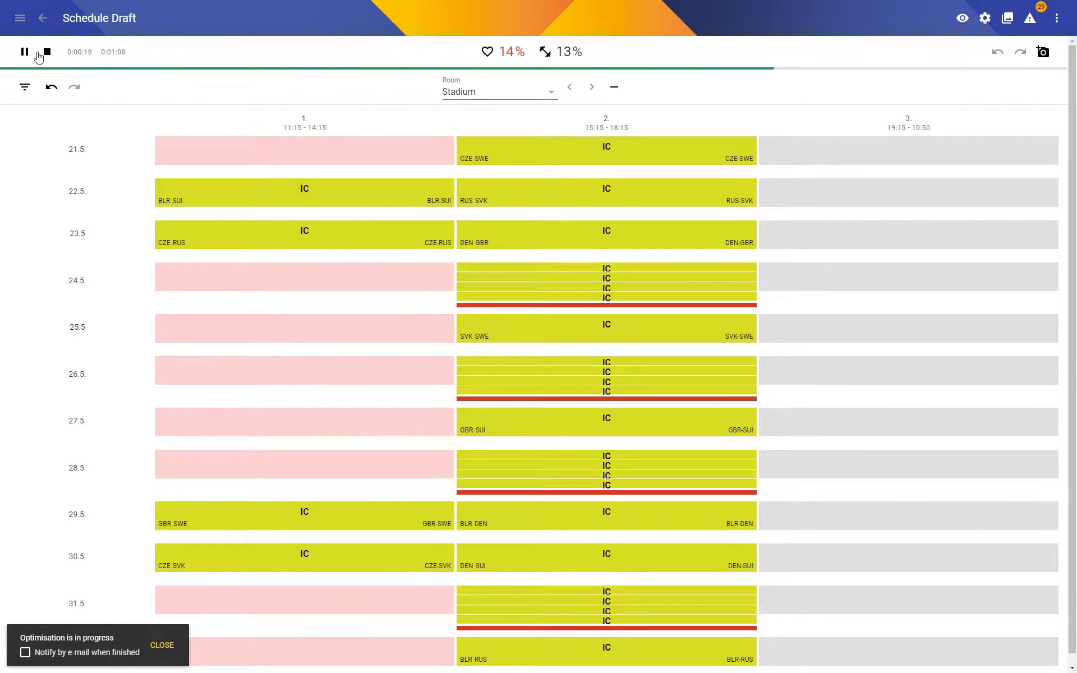
click(47, 51)
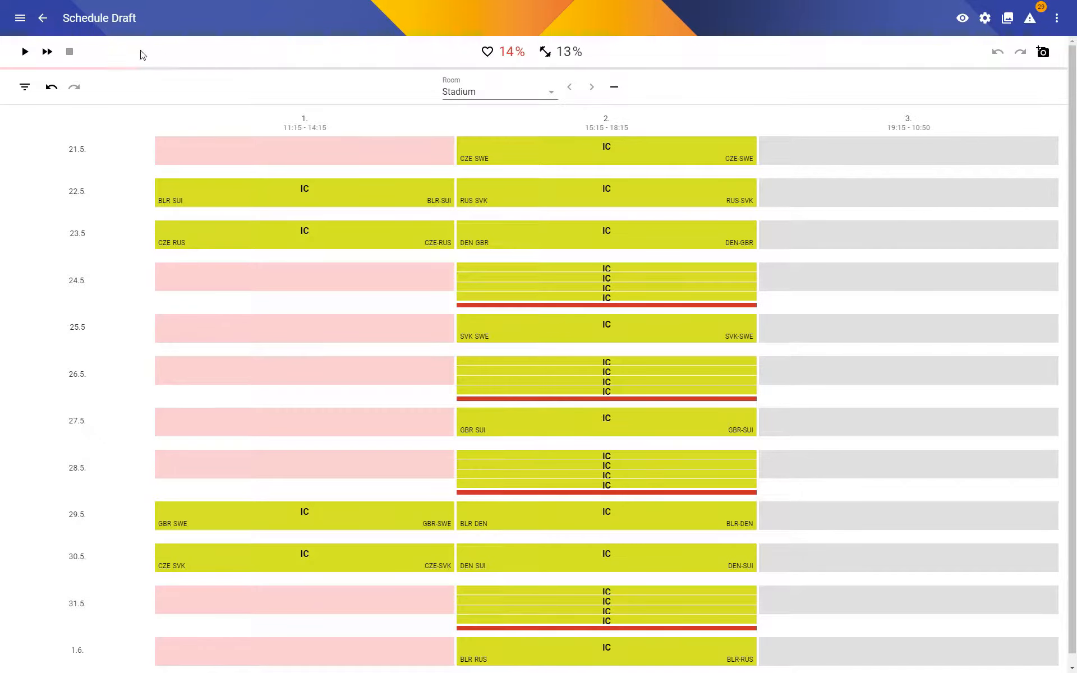
Set the end time of the third period in term 2021 to 22:15 and save the term.
click(43, 21)
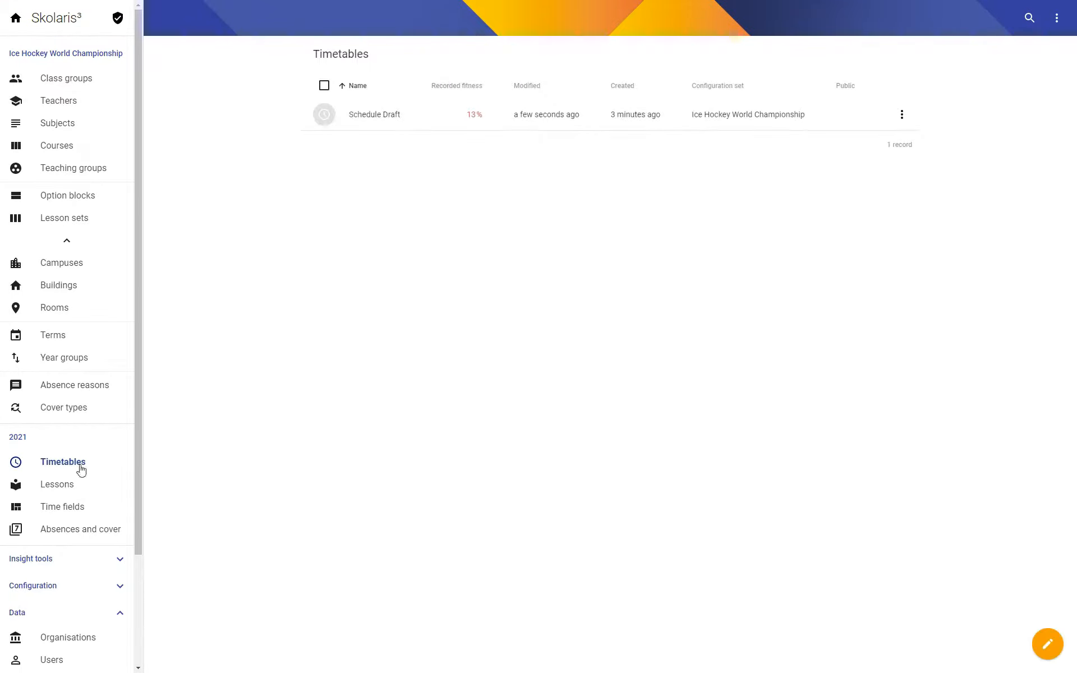
click(18, 438)
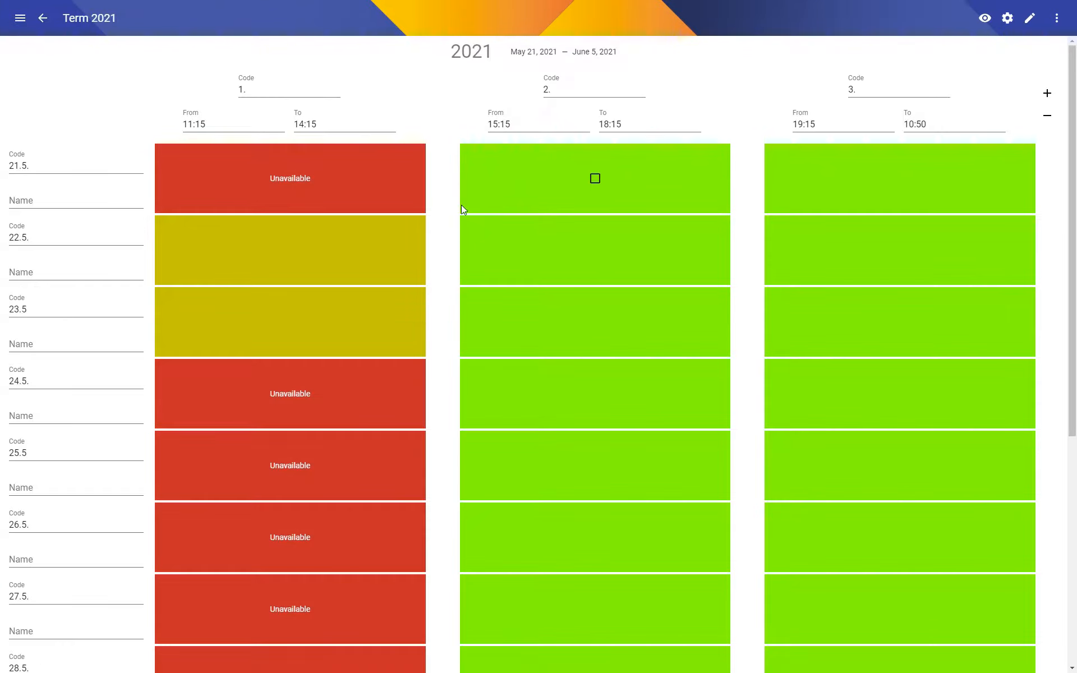
click(918, 122)
scroll(933, 140, up, 15)
click(921, 161)
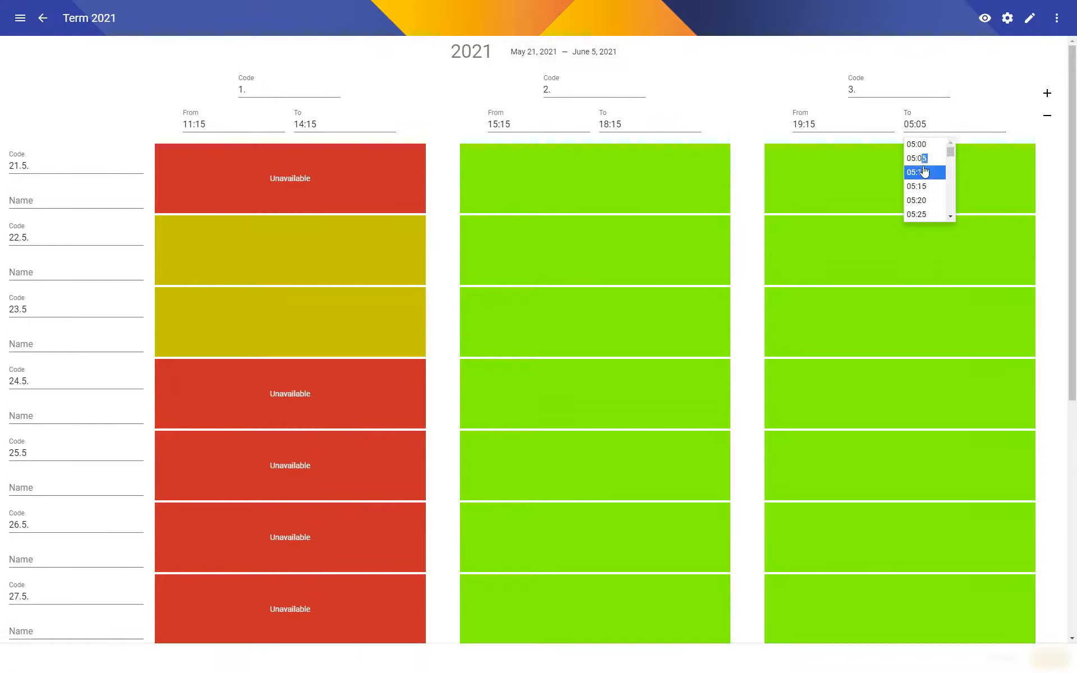
click(940, 128)
drag(950, 152, 948, 212)
click(925, 214)
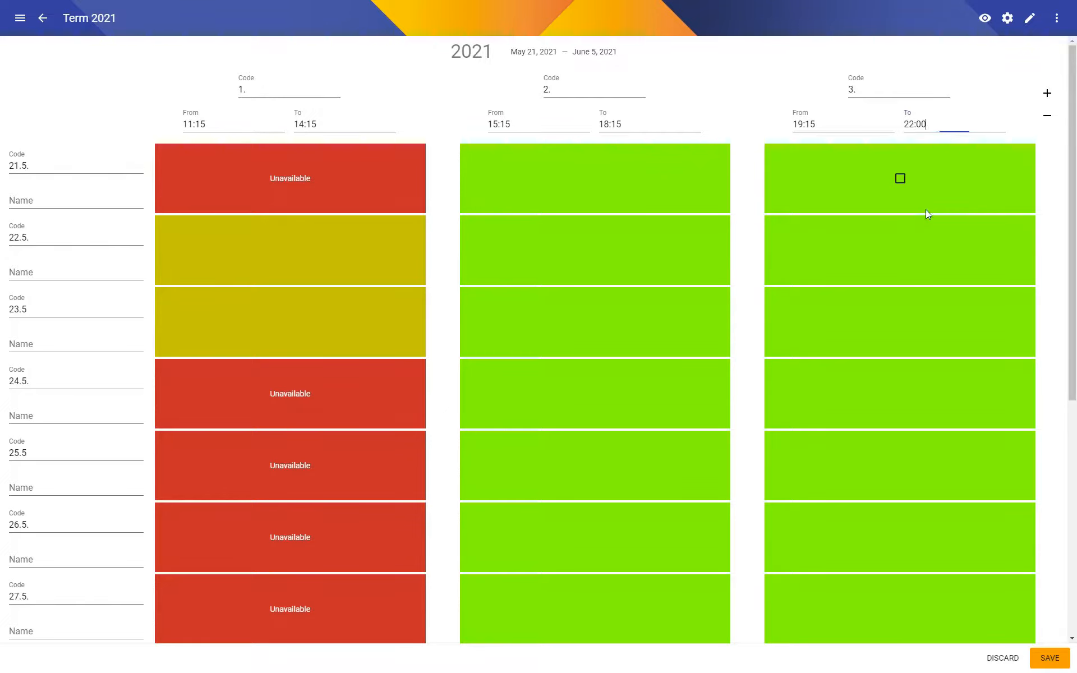
key(shift+End)
text(15)
click(1052, 662)
Set the latest start of school to 19:15 in the term's 2021 class group configuration set and save it.
click(1006, 21)
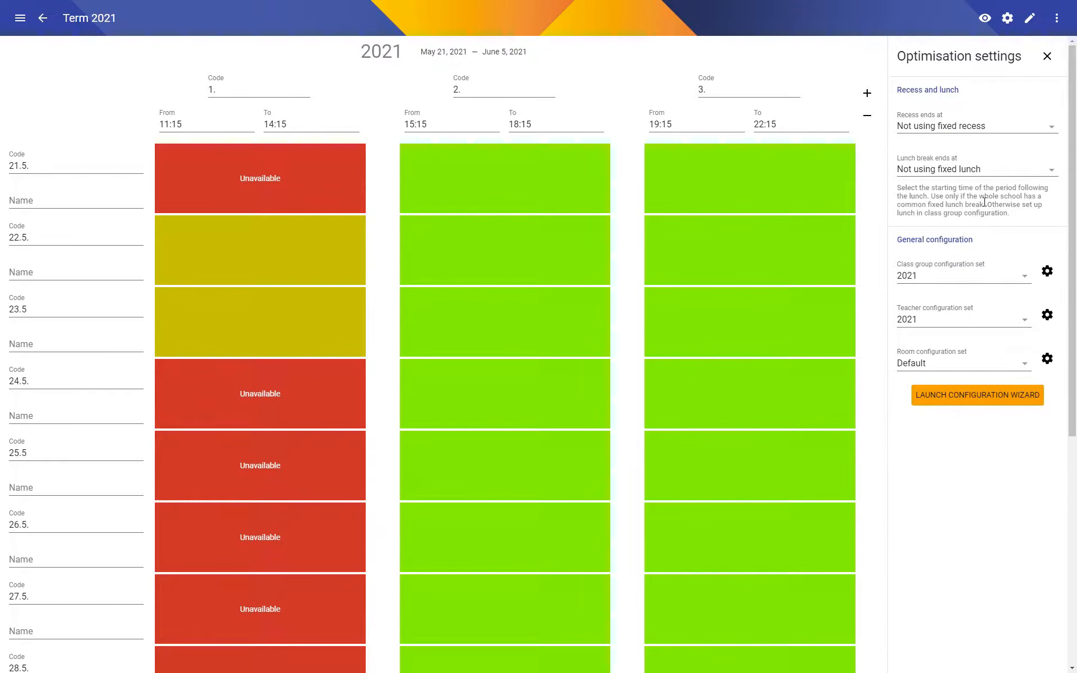
click(1047, 272)
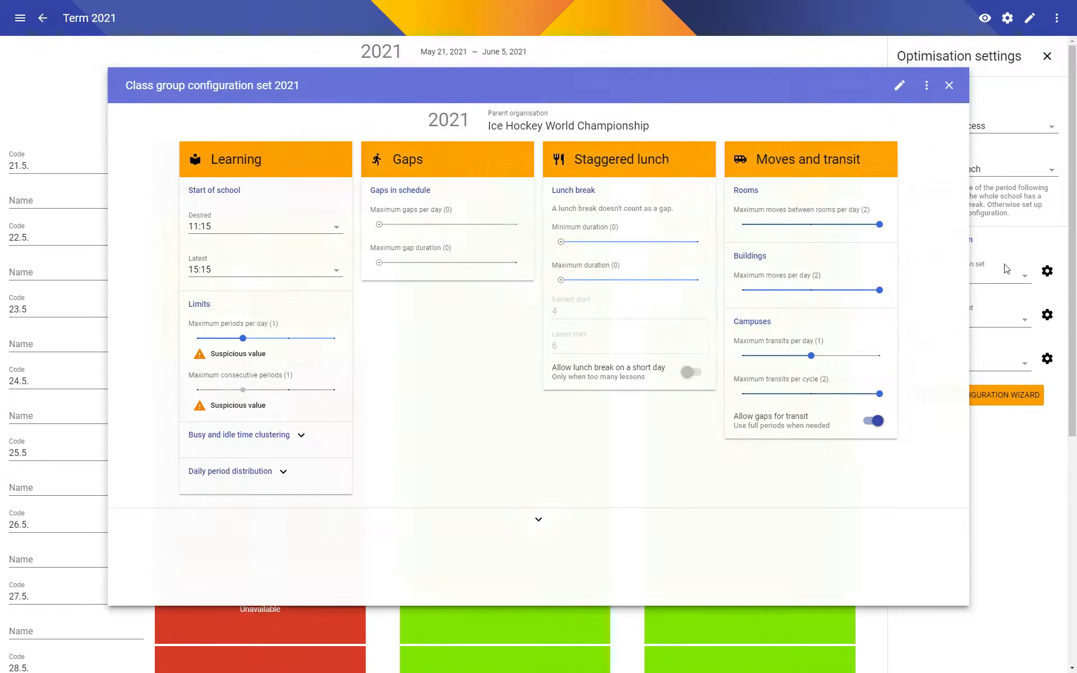
click(261, 272)
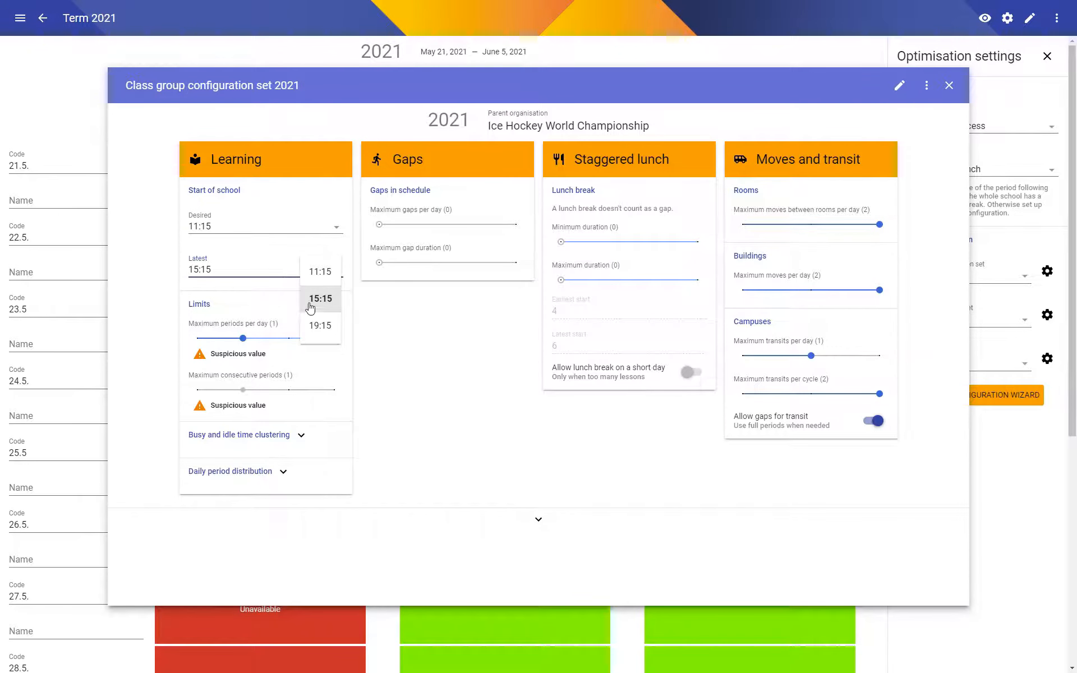
click(324, 326)
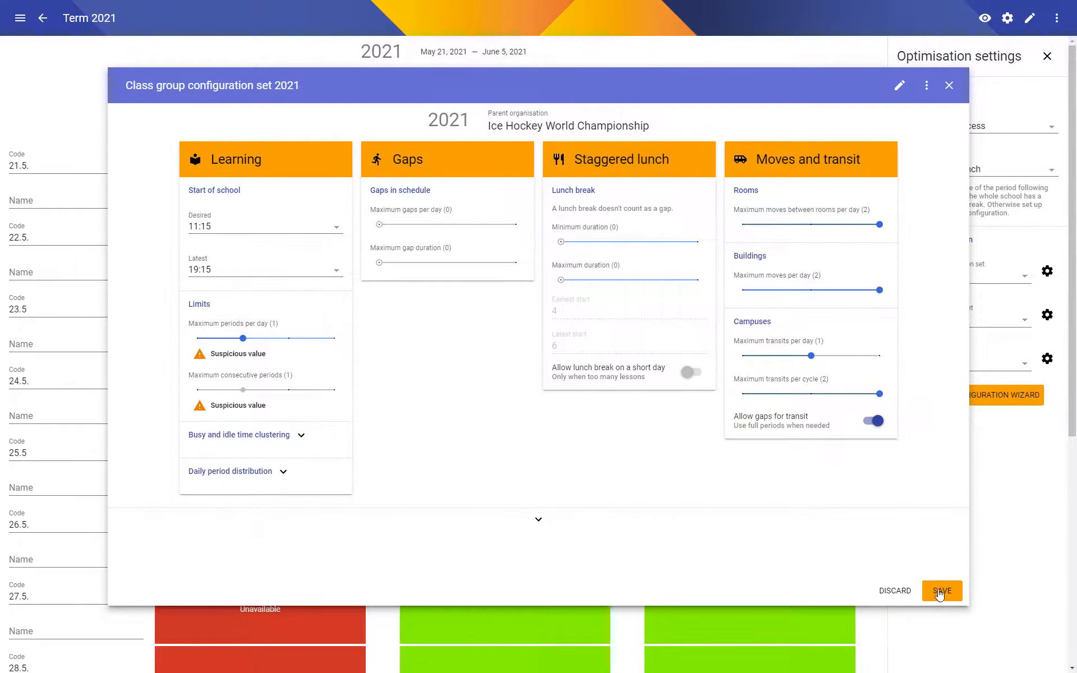
click(941, 590)
Disable the Subgroup constraints Starting period, Subject sequence and Period distribution in the Schedule Draft's constraint configuration set and save it.
click(43, 18)
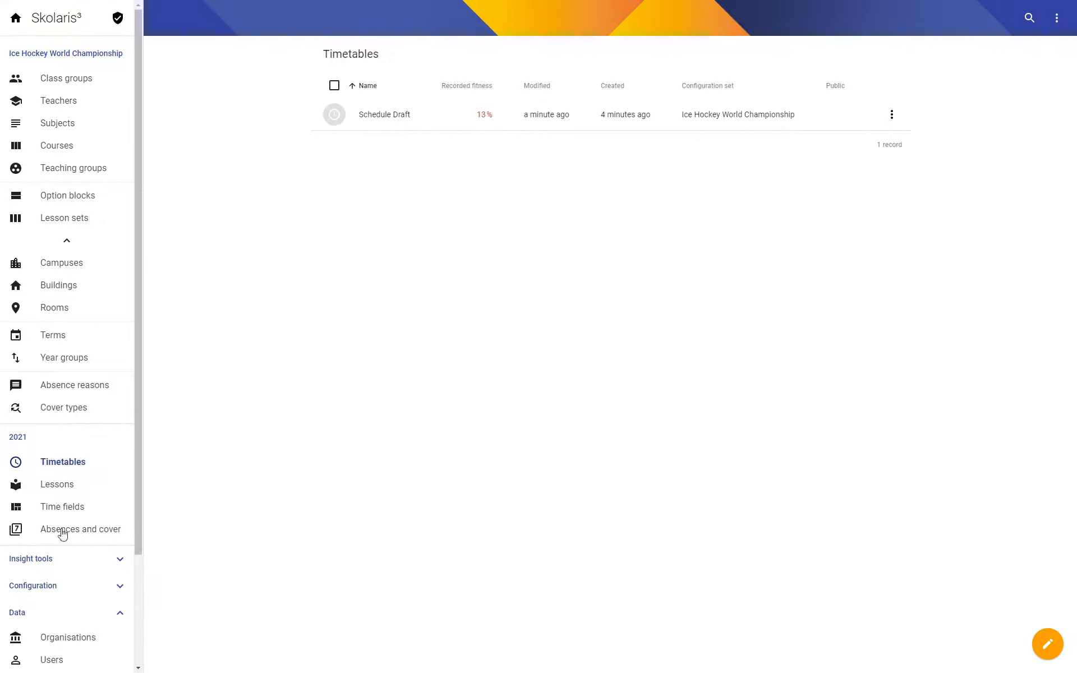
click(374, 118)
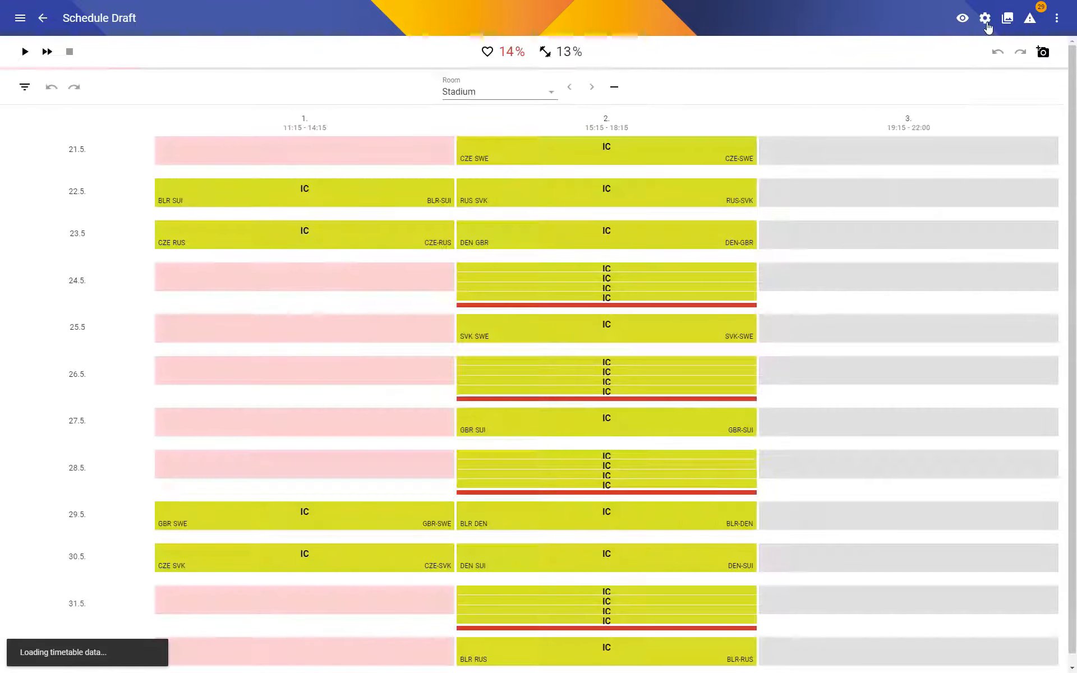
click(985, 20)
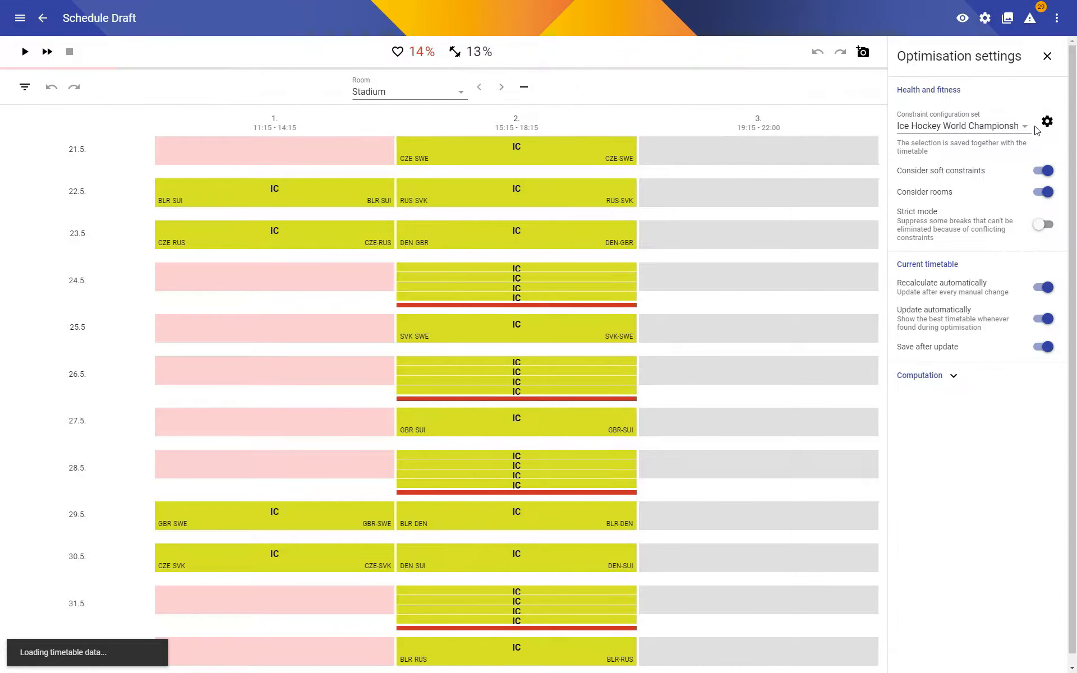
click(1047, 122)
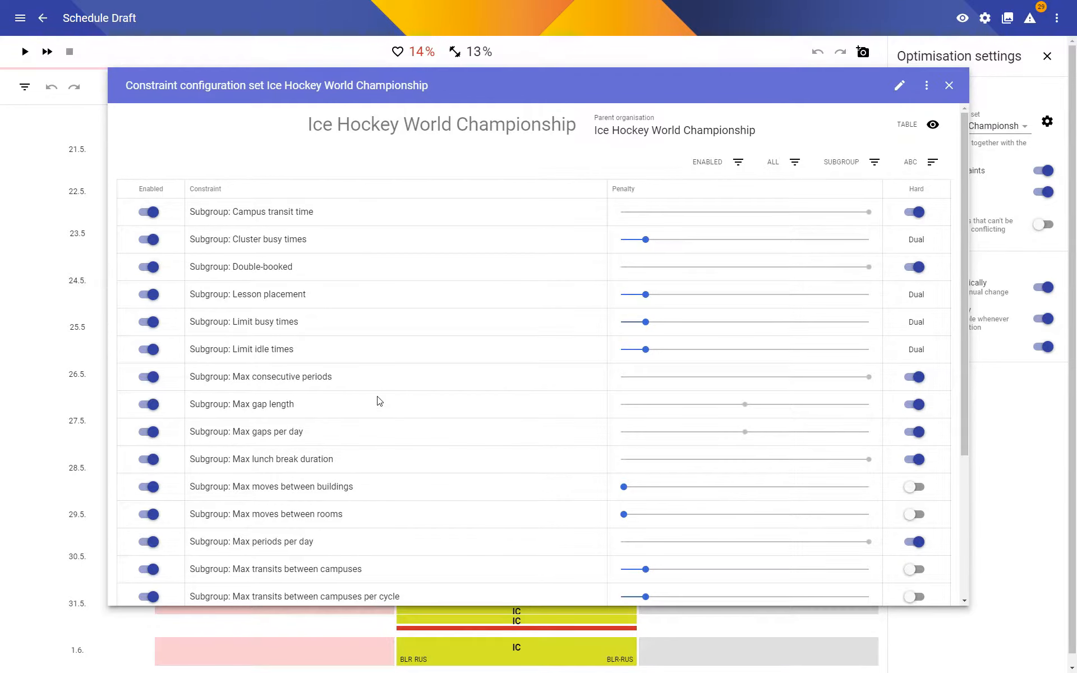
scroll(379, 401, down, 5)
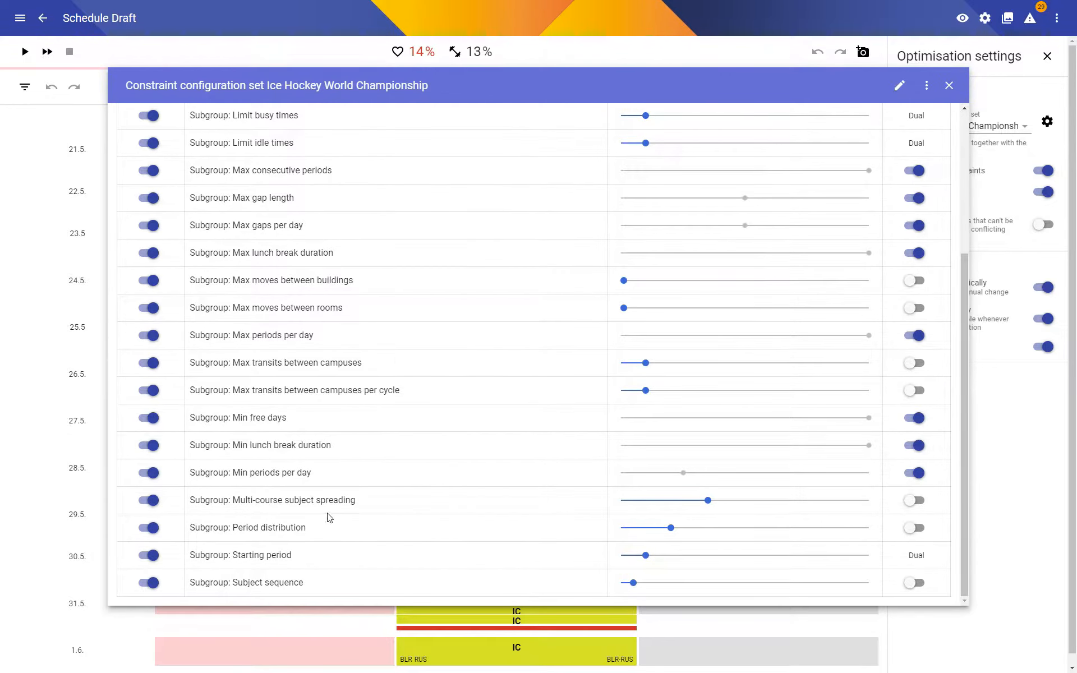
click(152, 555)
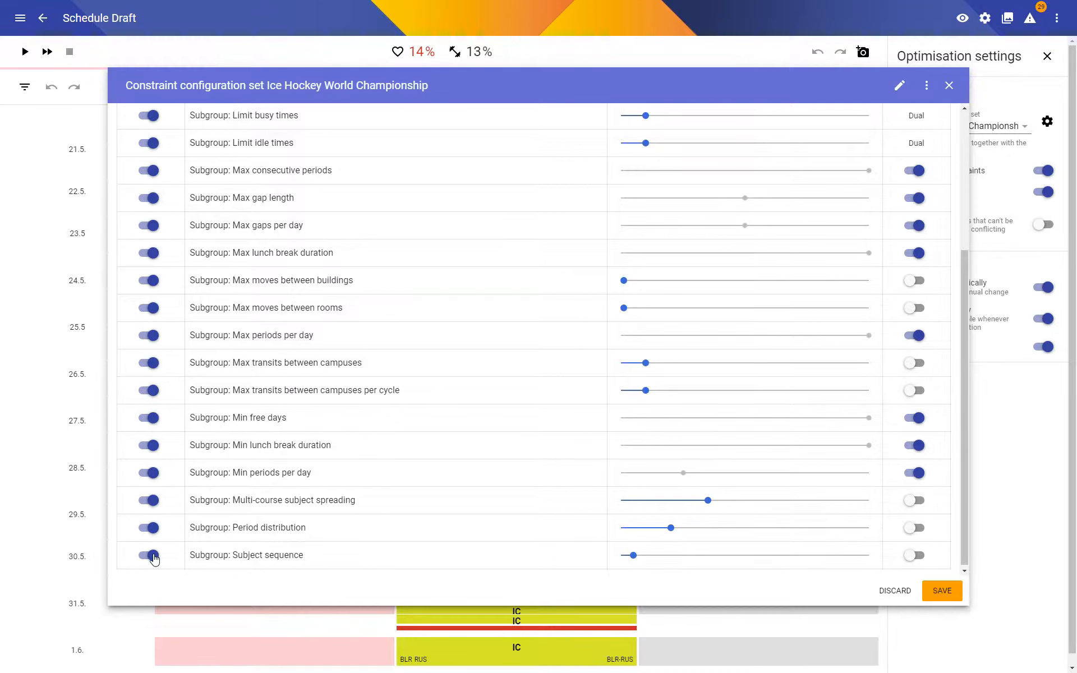
click(150, 555)
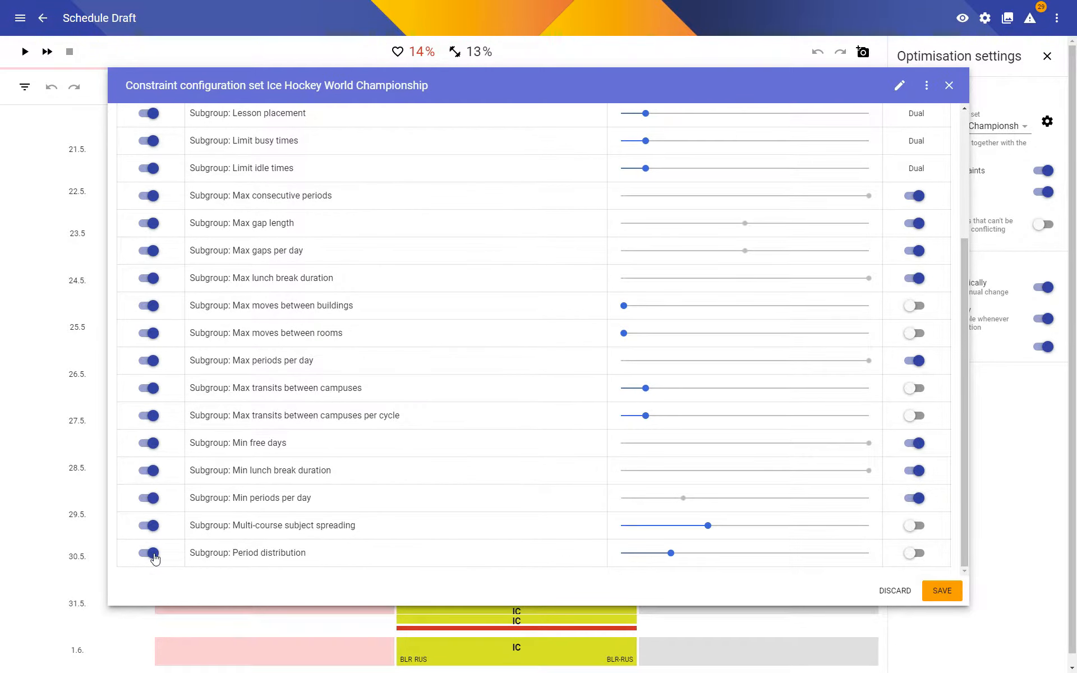
click(153, 555)
click(935, 595)
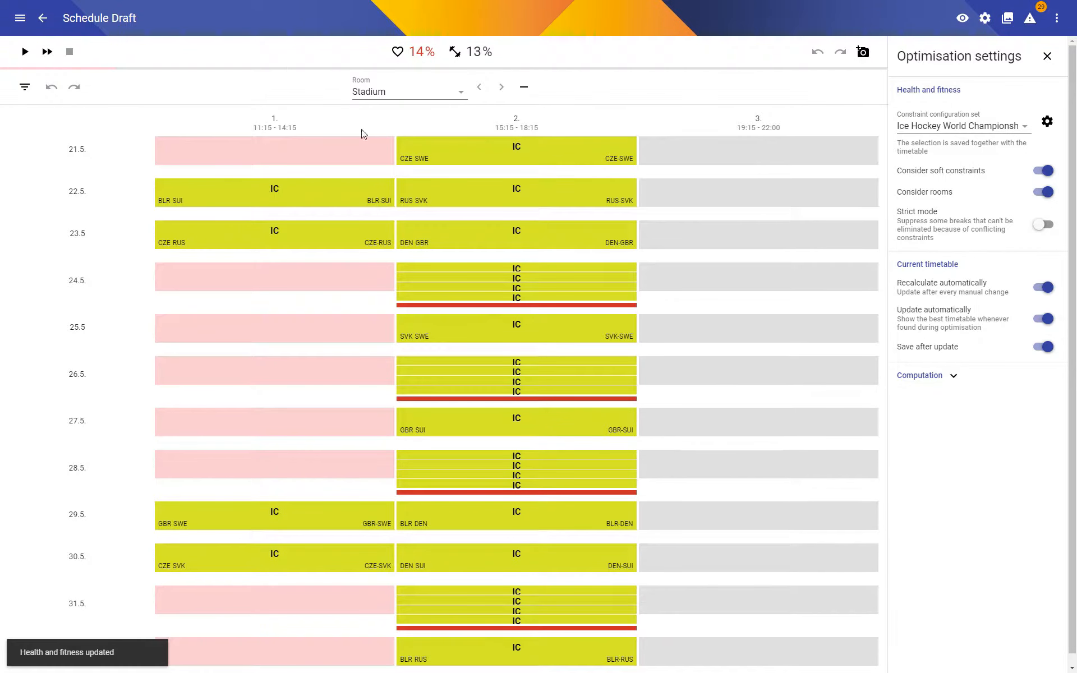
Start the optimisation again and add a class group filter set to All to the Stadium room's schedule.
click(25, 55)
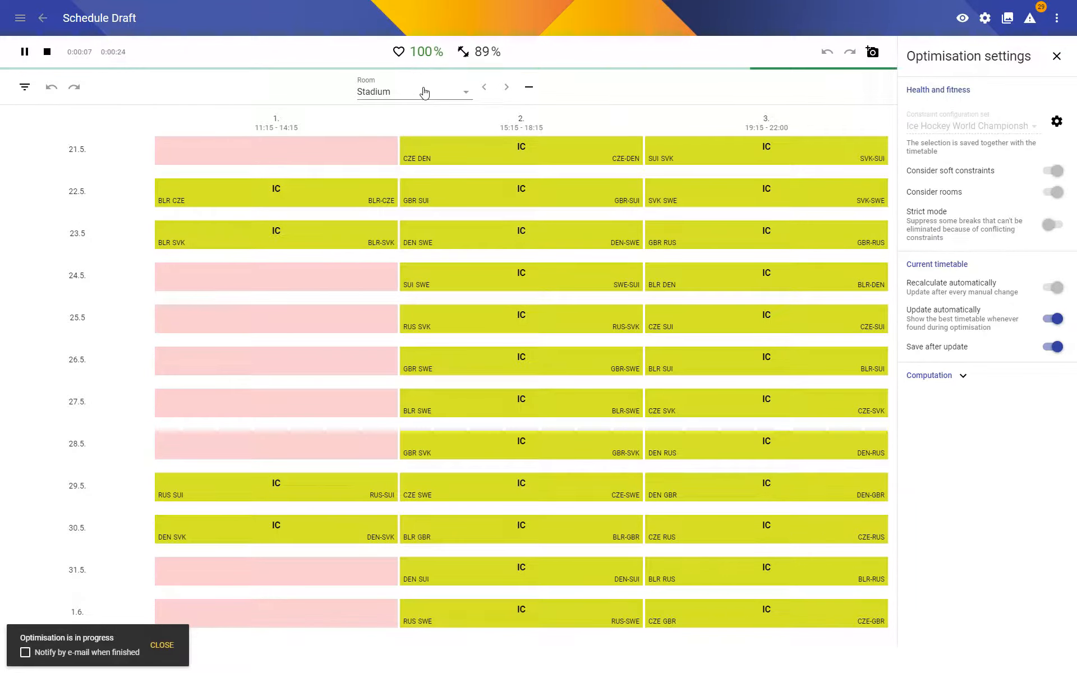
click(395, 84)
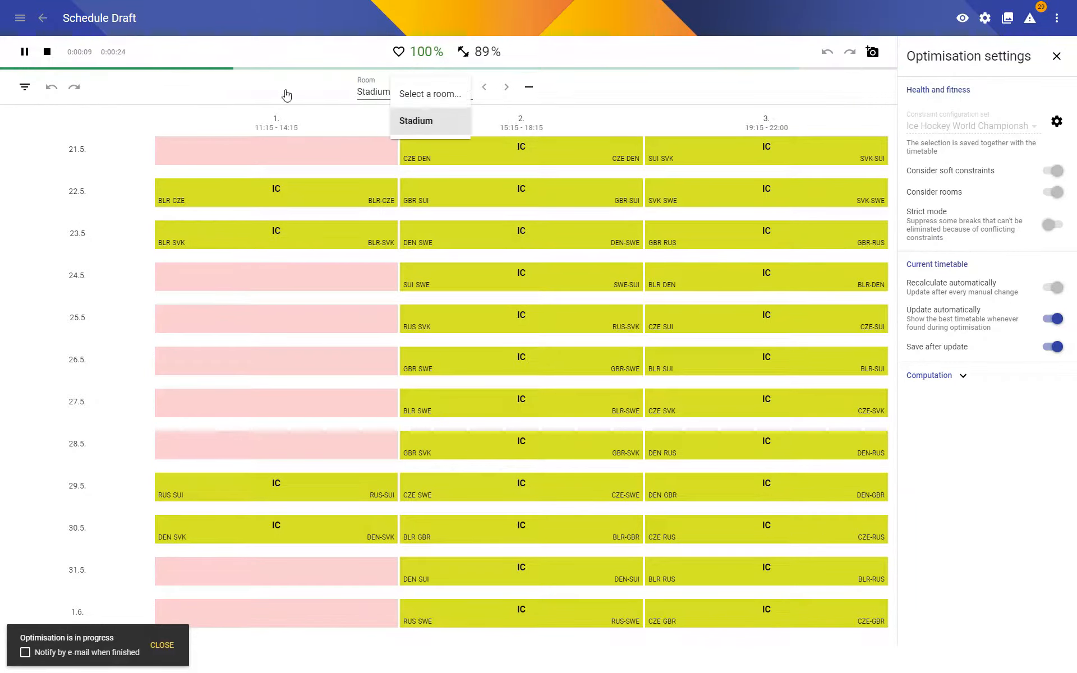
click(25, 88)
click(64, 88)
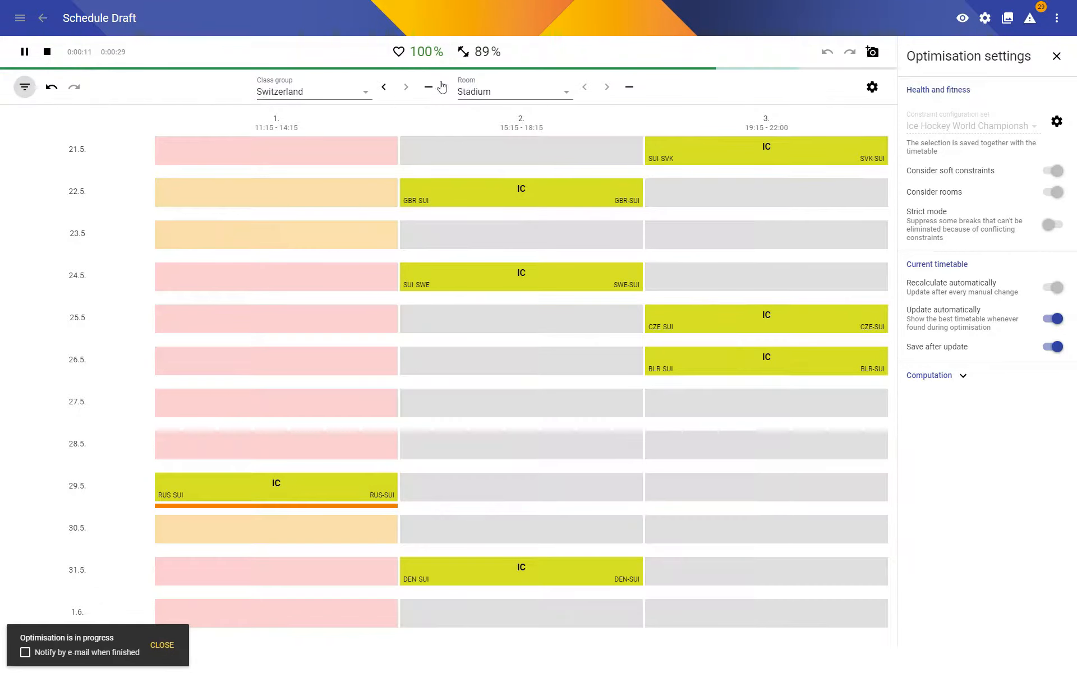
click(313, 91)
click(312, 96)
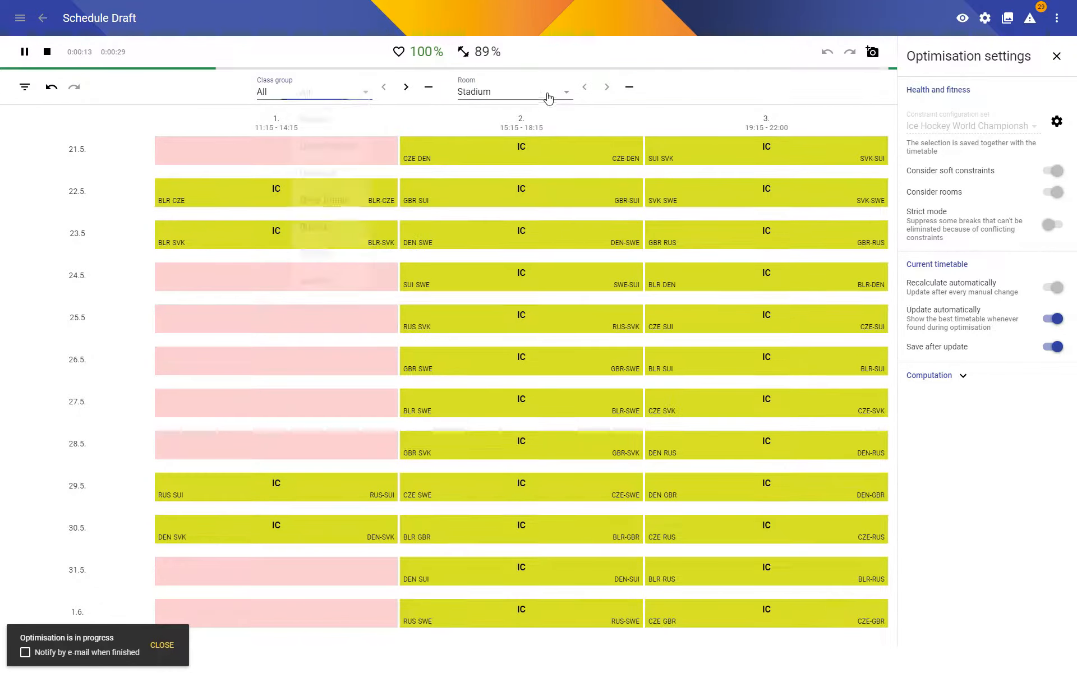
Remove the Room filter from the schedule and view Belarus's own match schedule.
click(629, 87)
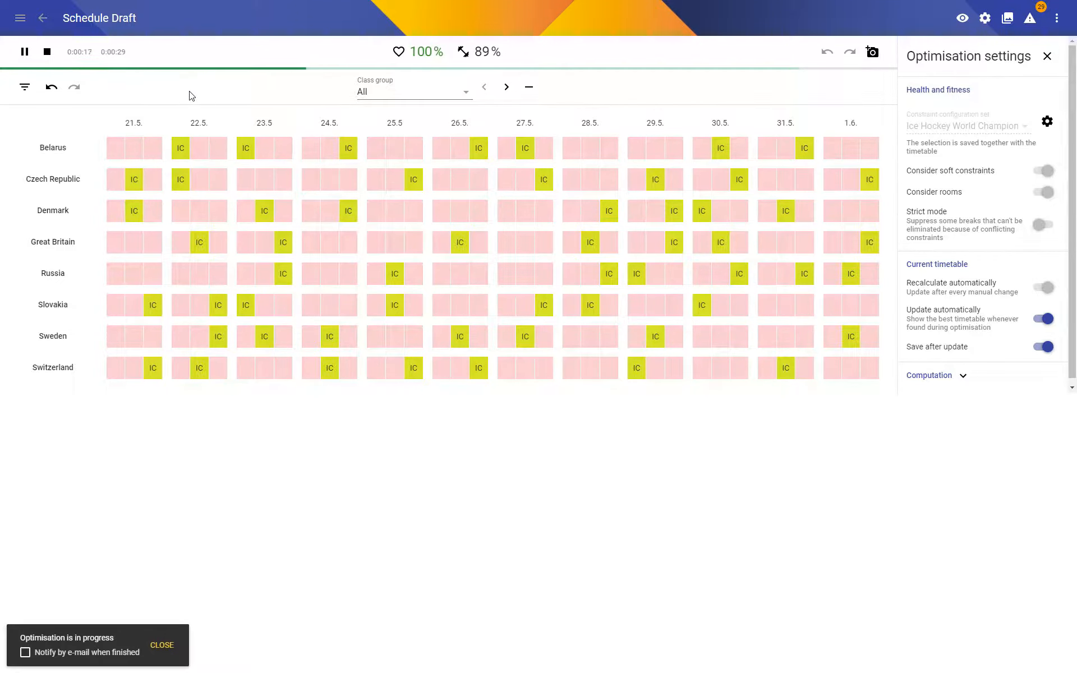
click(62, 149)
click(645, 395)
Examine the broken Timeslot availability constraint of DEN-SVK from the fitness breakdown and return to Belarus's schedule.
click(481, 52)
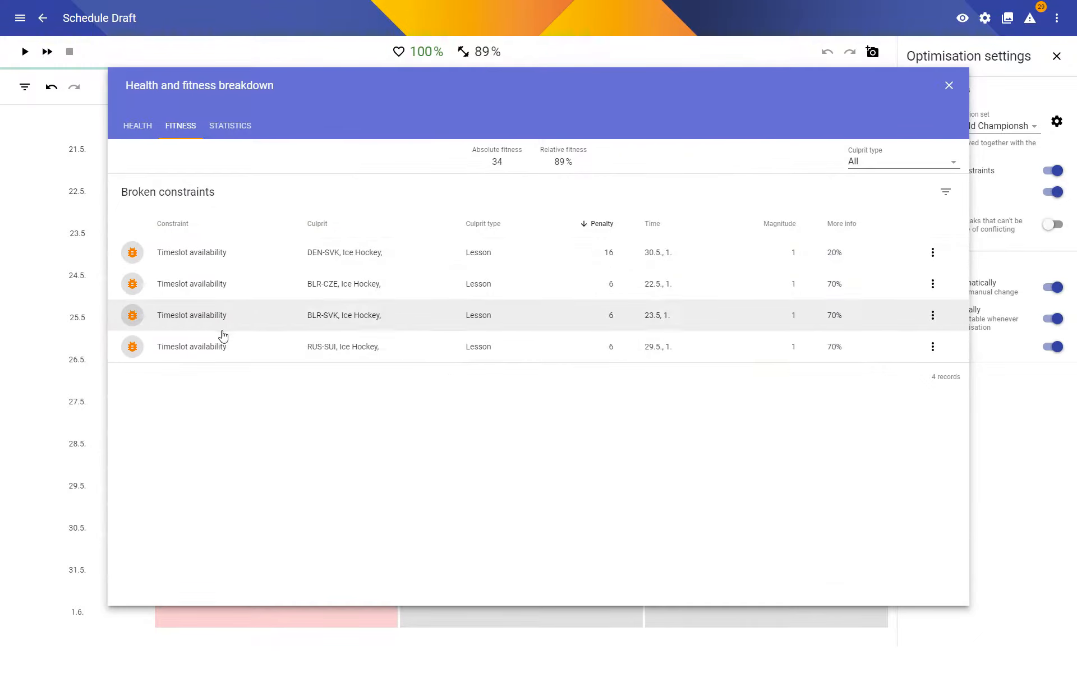
click(210, 256)
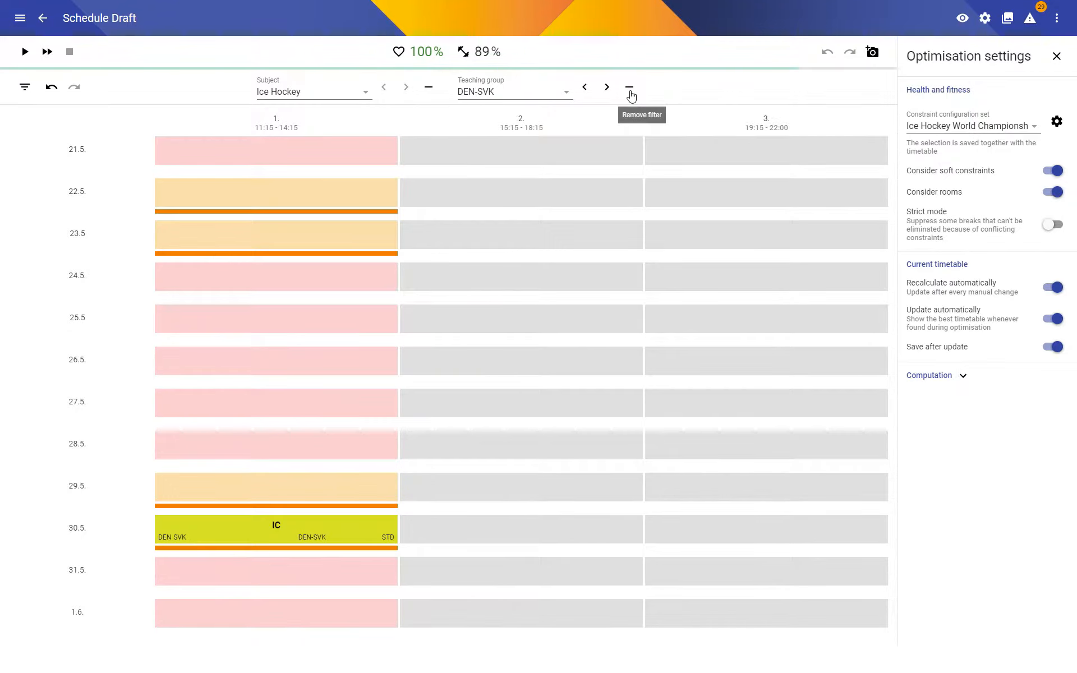
click(323, 93)
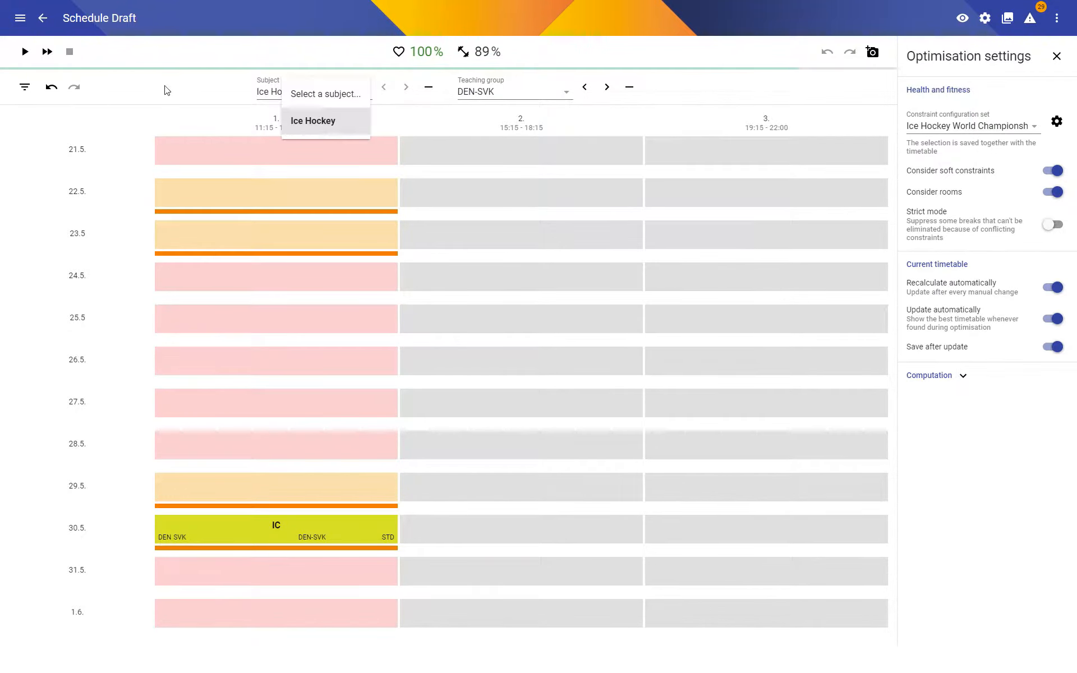
click(49, 88)
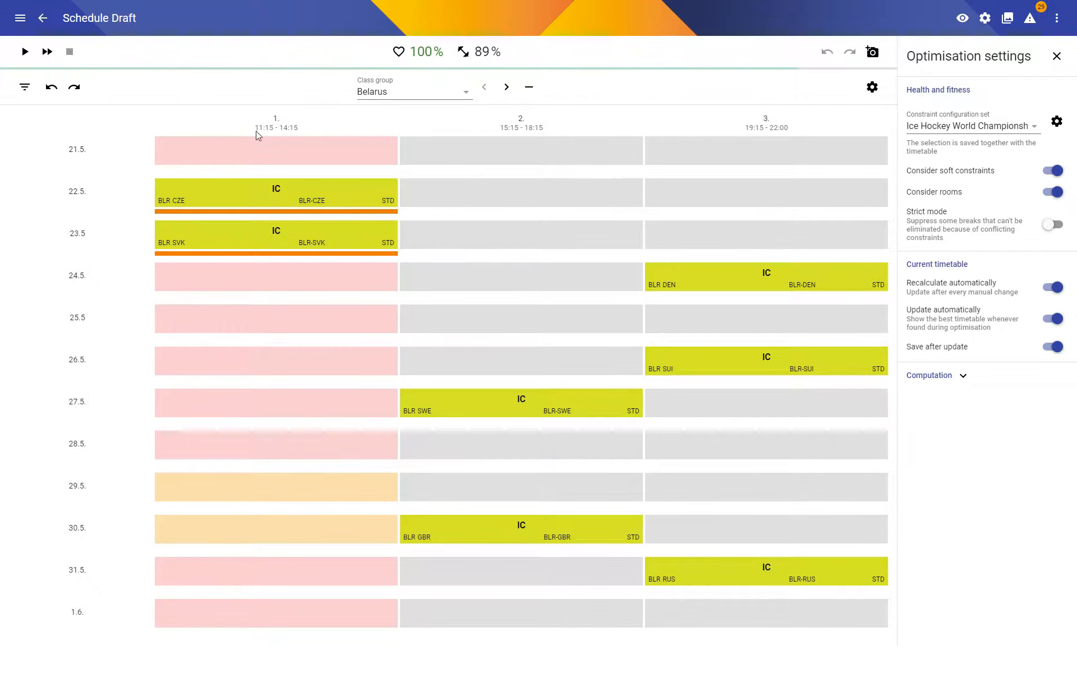
Create a time field with the code 21.5., include all periods of that day in it and save it.
click(43, 19)
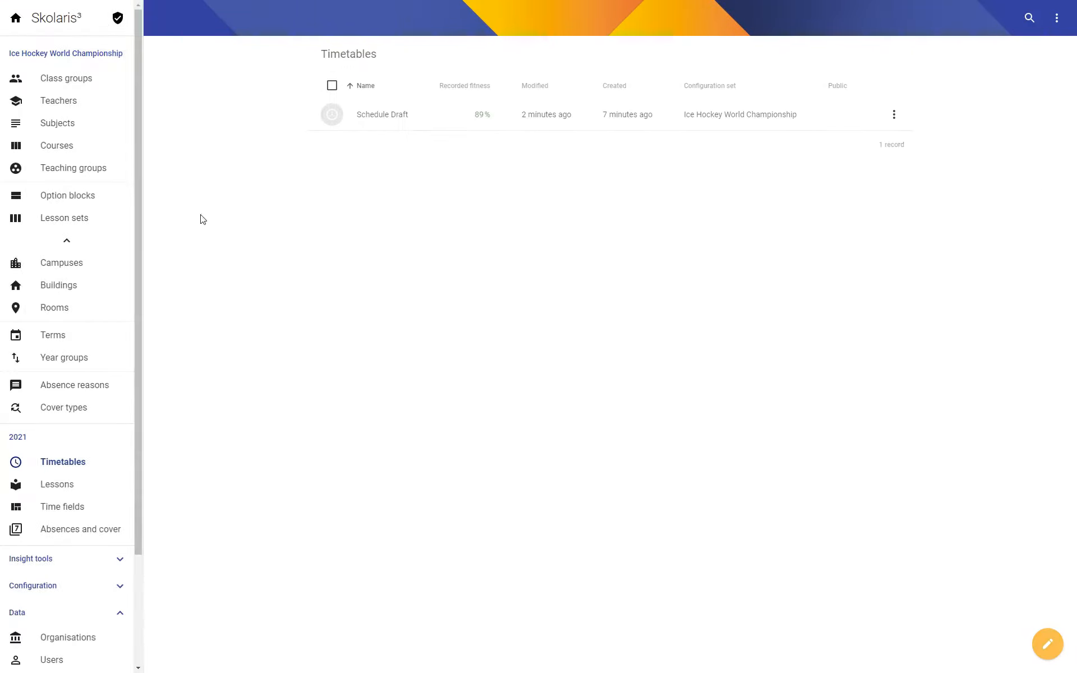
click(67, 240)
click(63, 340)
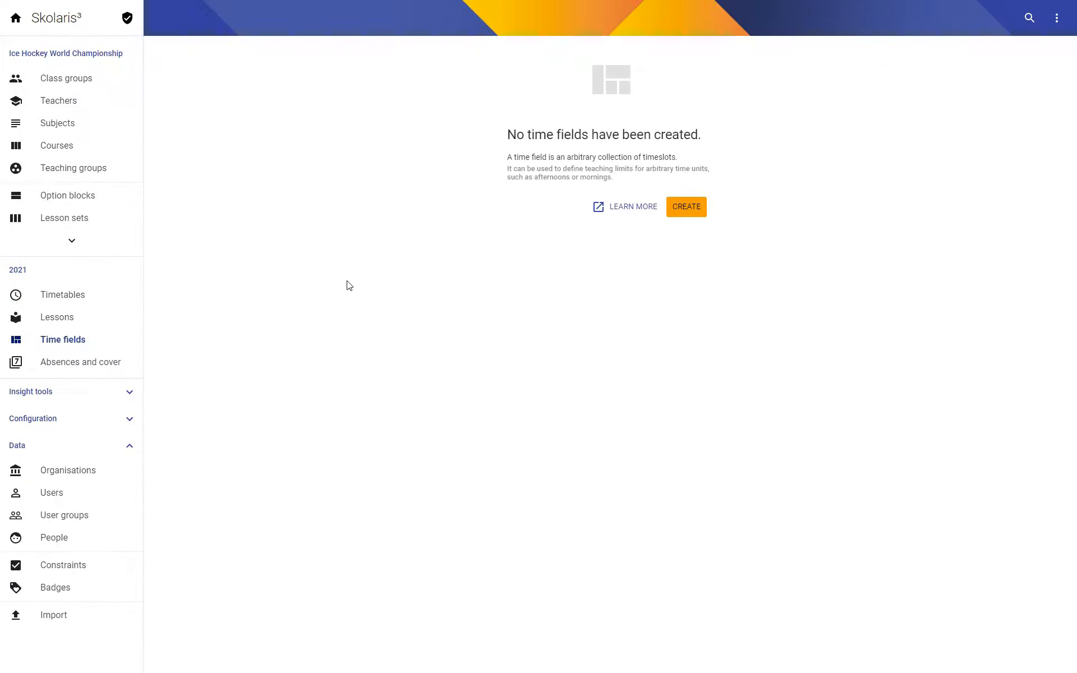
click(689, 214)
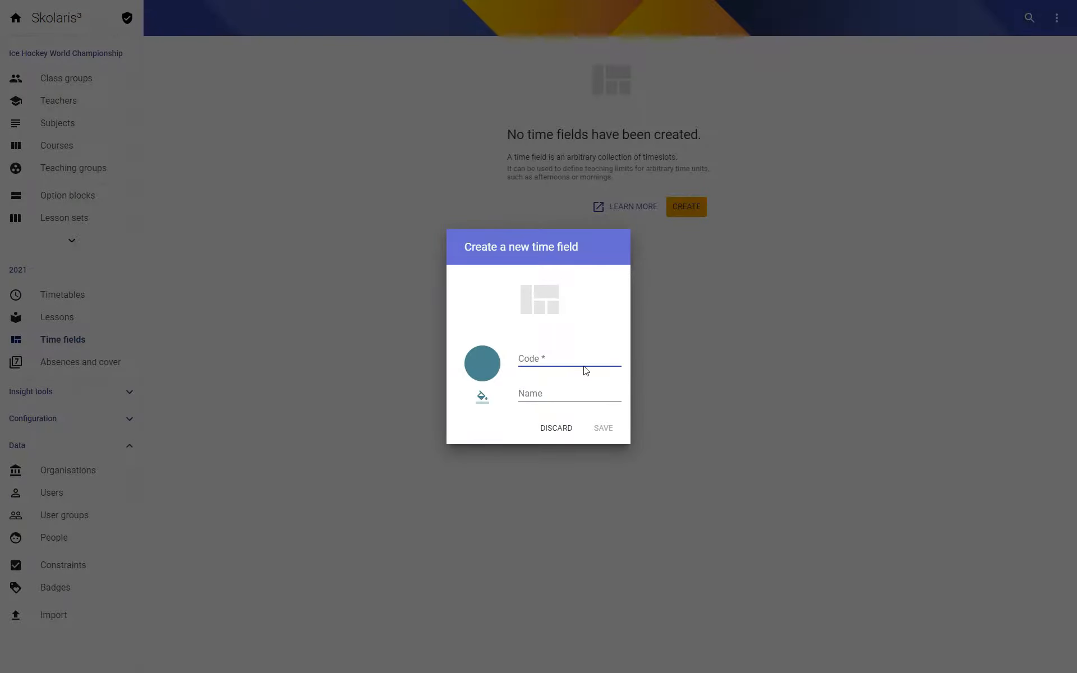
text(21.5.)
click(598, 426)
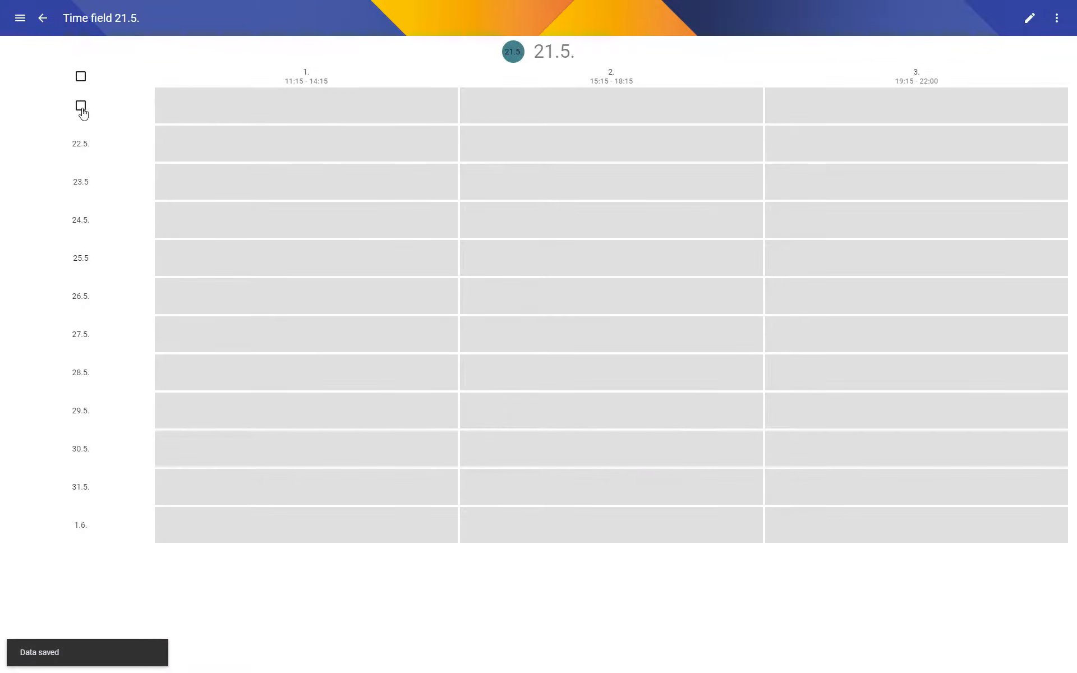
click(80, 107)
key(ctrl+s)
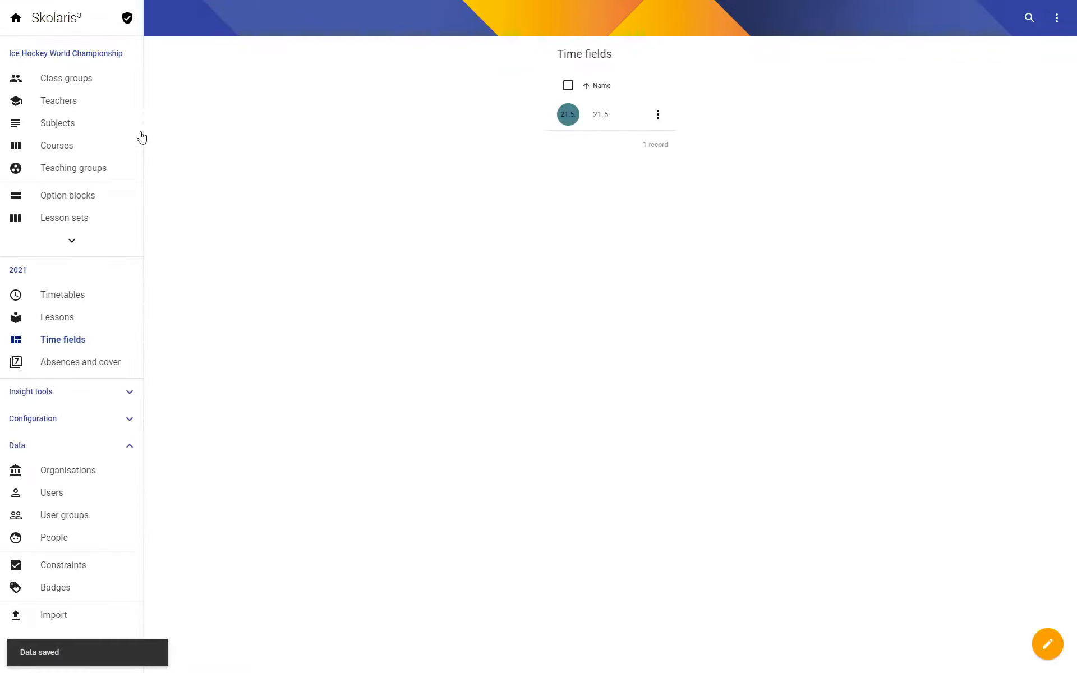
Create a time field with the code 22.5., include the whole day 22.5. and save it.
click(1062, 646)
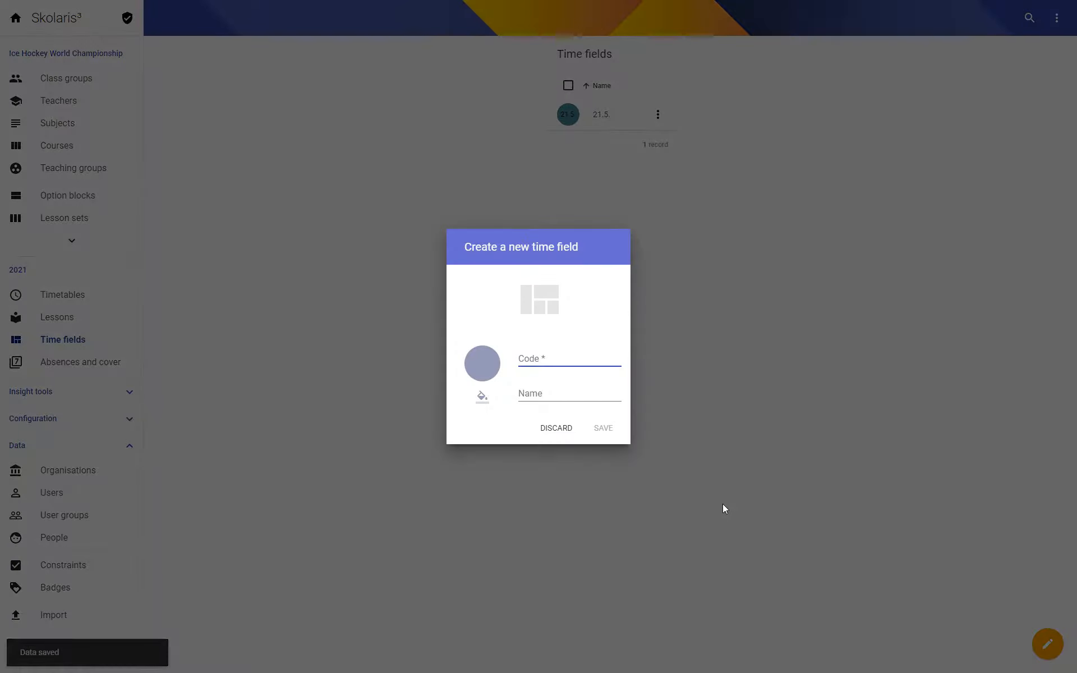
text(22.5.)
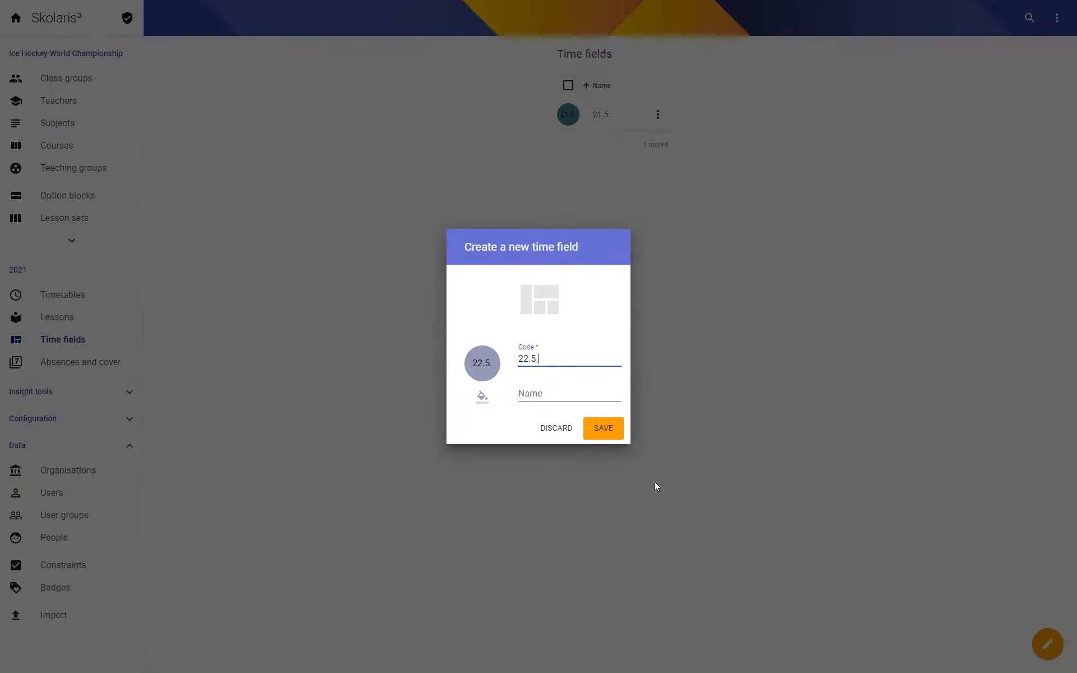
click(608, 435)
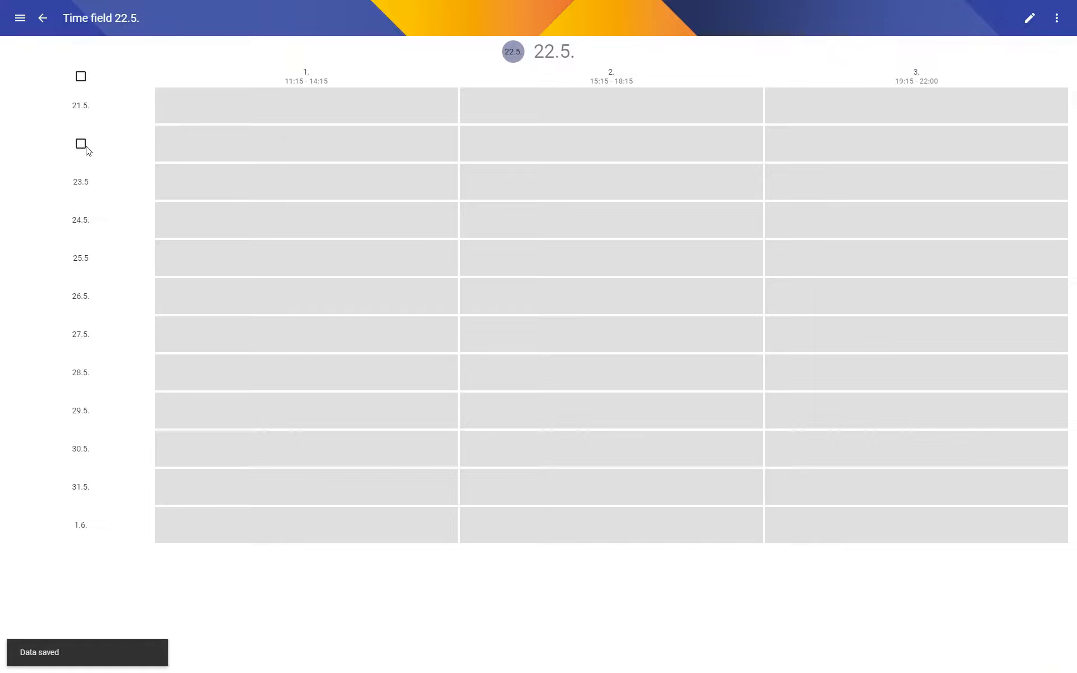
click(81, 145)
key(ctrl+s)
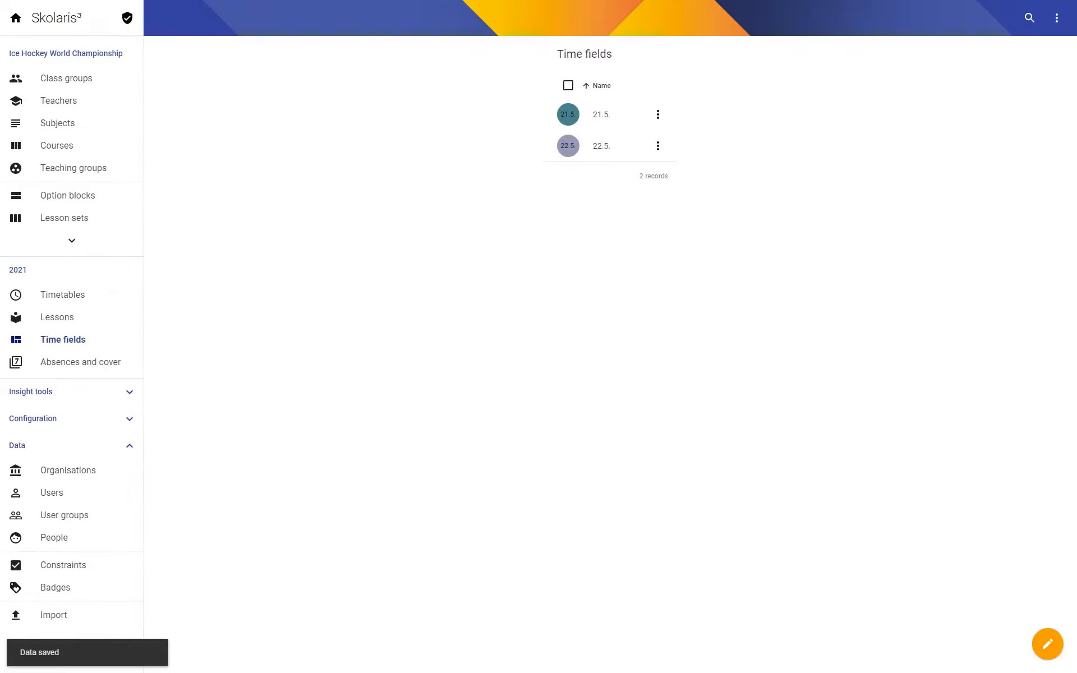
Create a time field with the code 31.5., include all three periods of 31.5. and save it.
click(1046, 644)
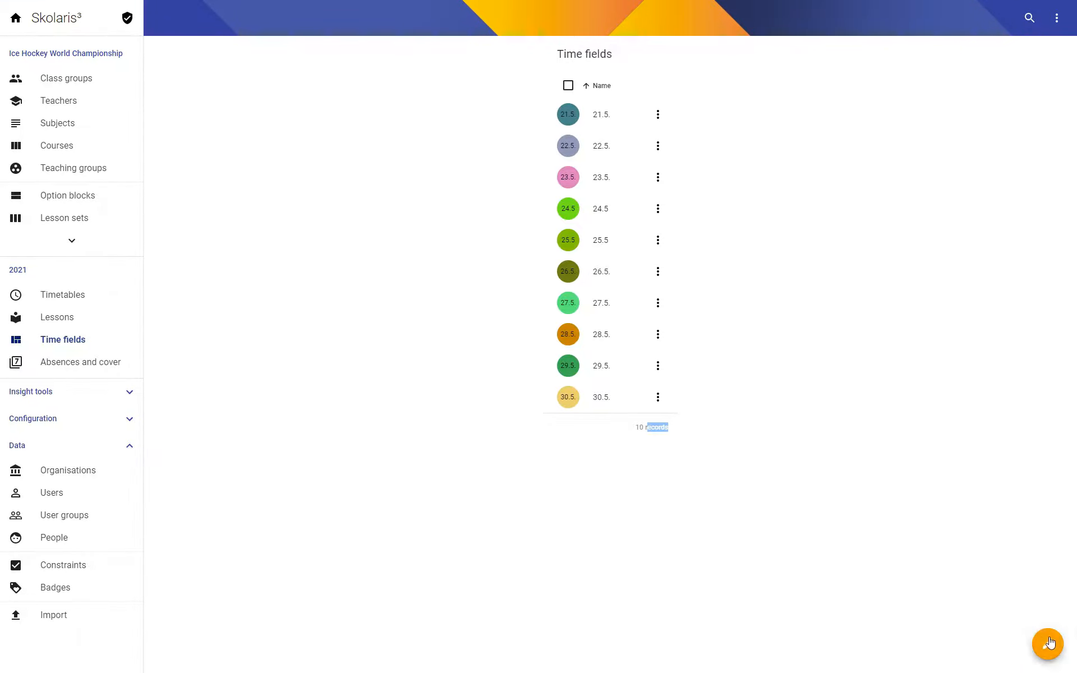
text(31.5.)
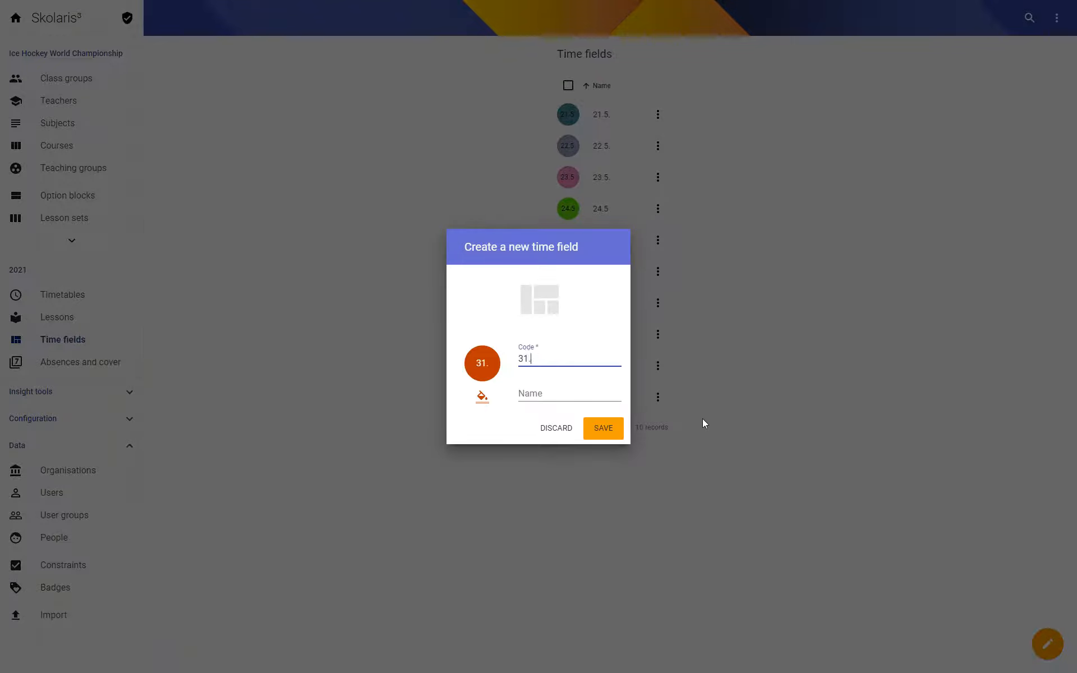
click(606, 427)
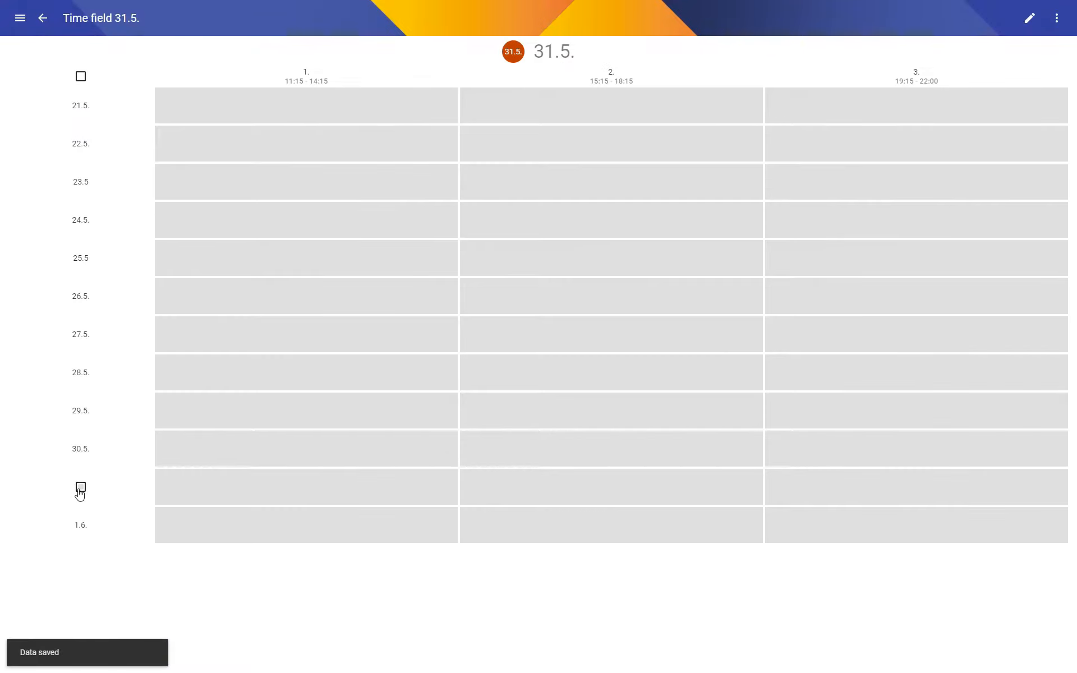
click(81, 487)
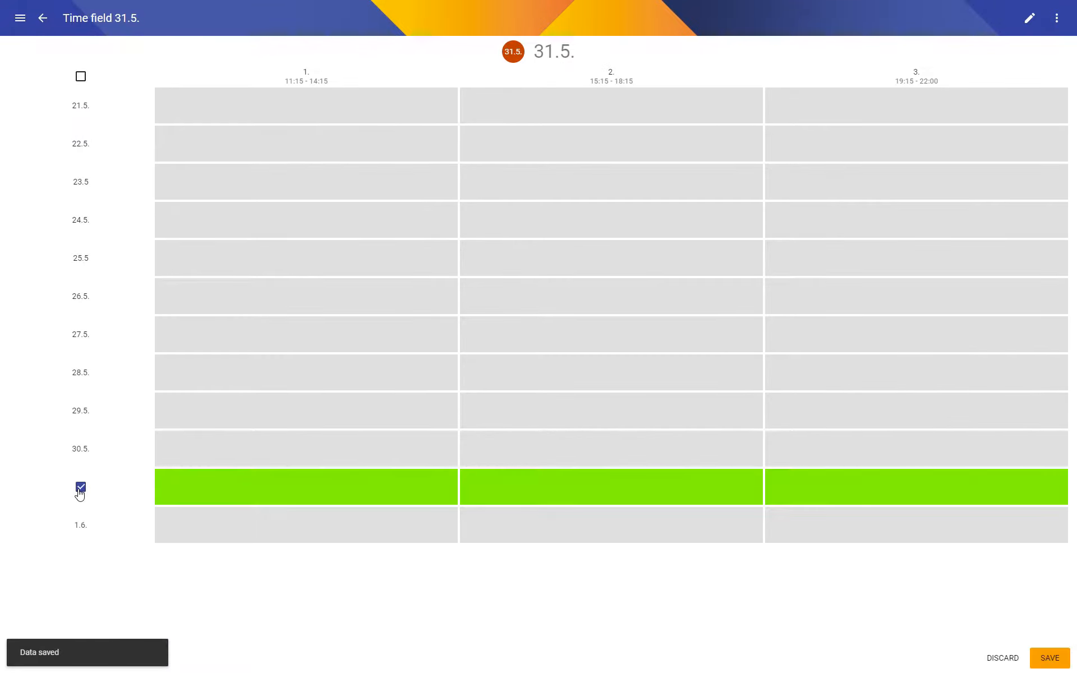
click(1048, 658)
Create a time field with the code 1.6., include the entire day 1.6. and save it.
click(1046, 643)
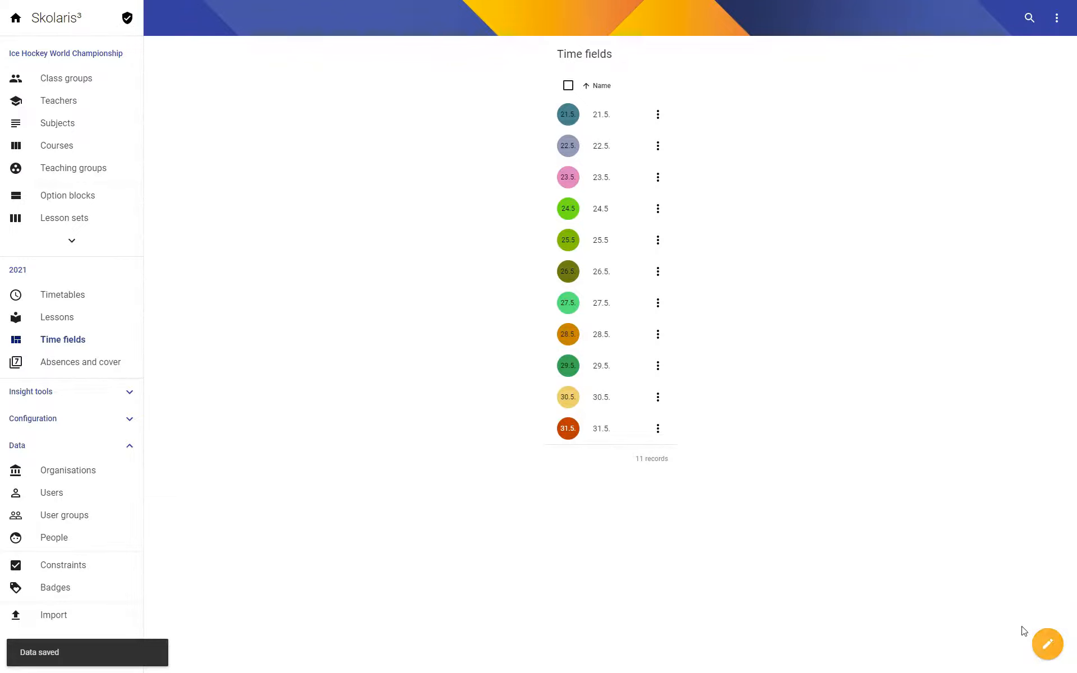
text(1.6.)
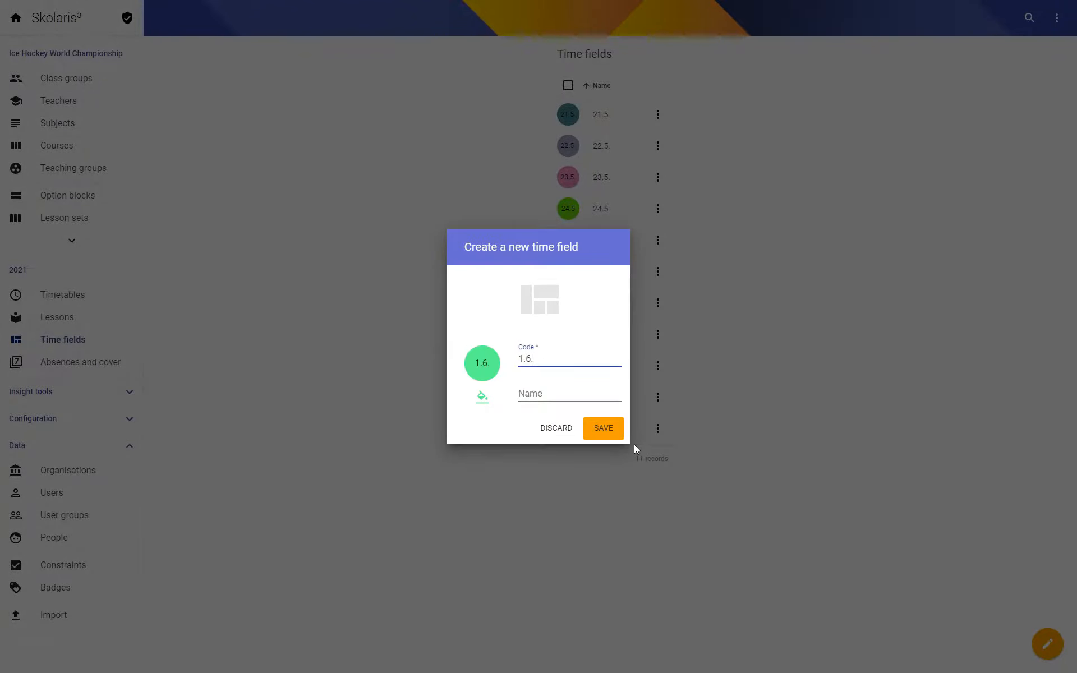
click(598, 435)
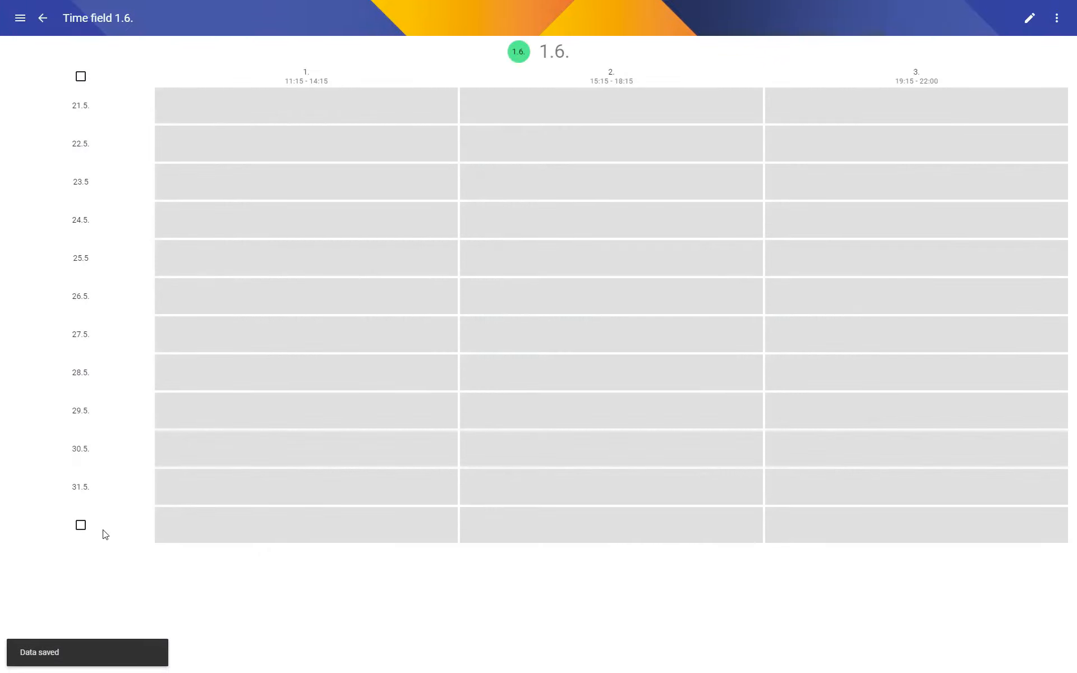
click(81, 526)
key(ctrl+s)
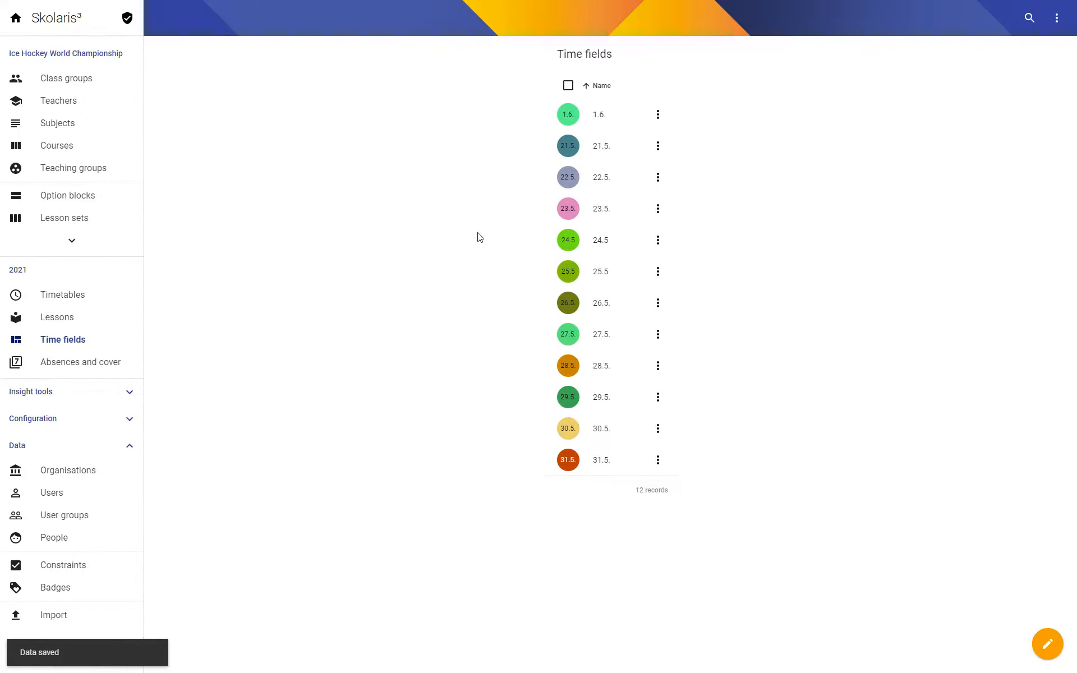
Add a Cluster busy times limit to the time field limits in class group Belarus's configuration set 2021.
click(68, 79)
click(421, 115)
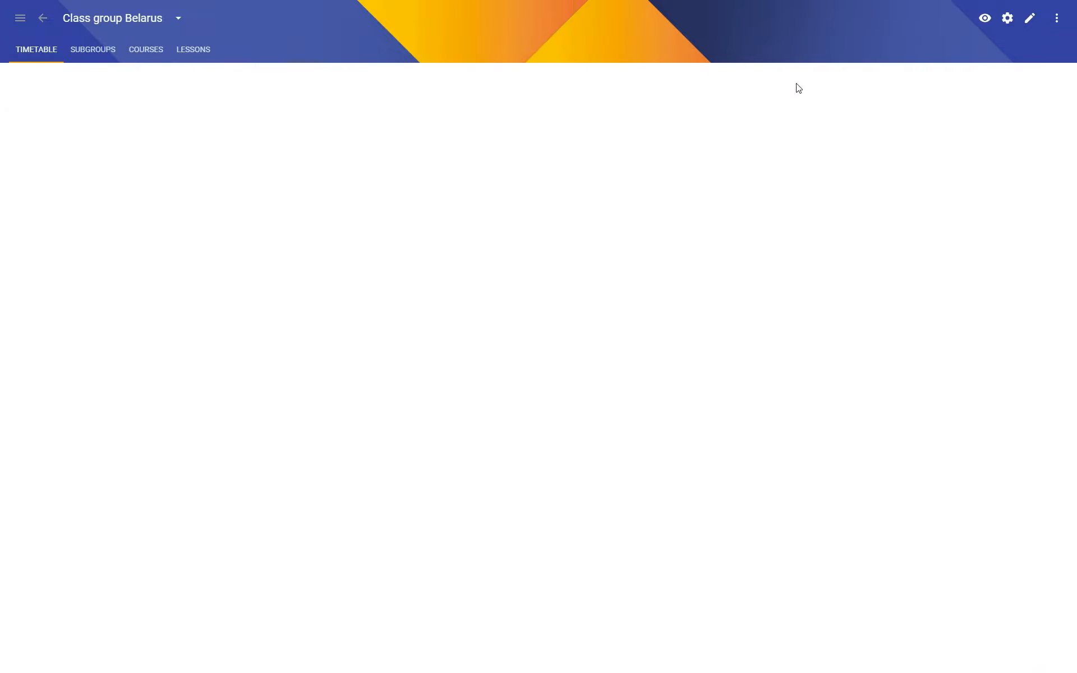
click(1007, 22)
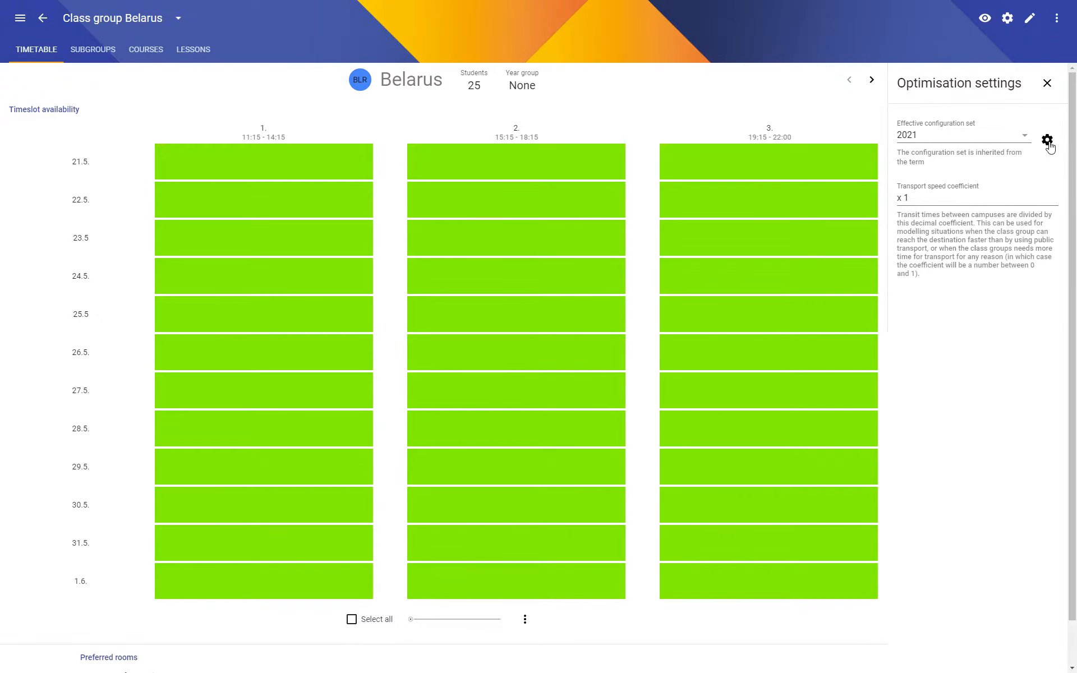
click(1047, 140)
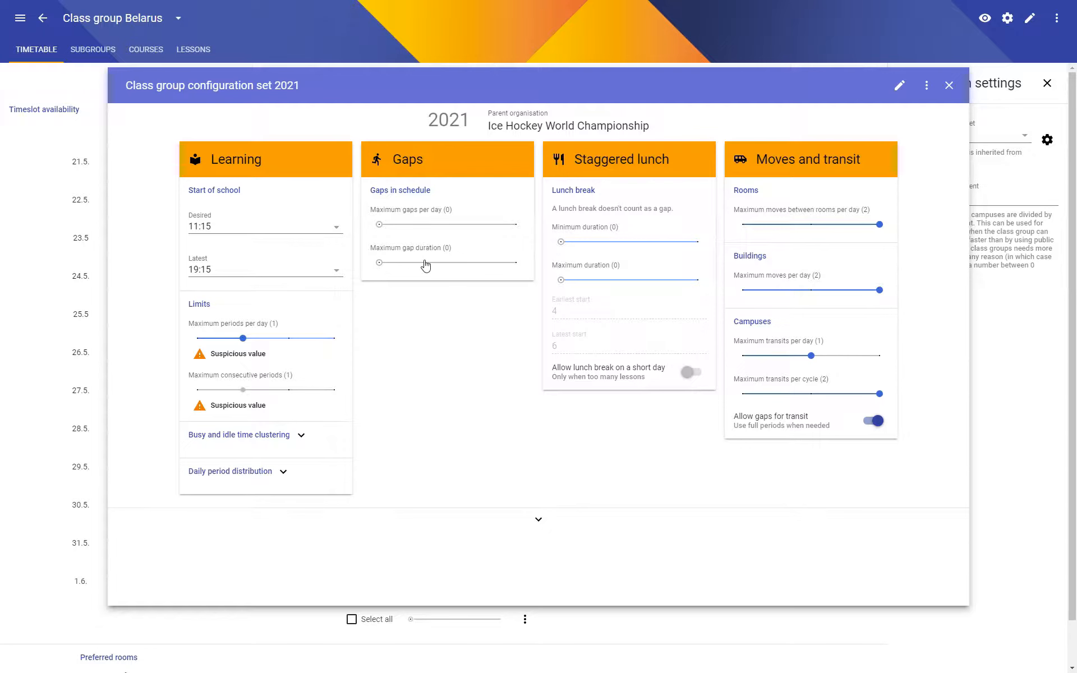
click(538, 519)
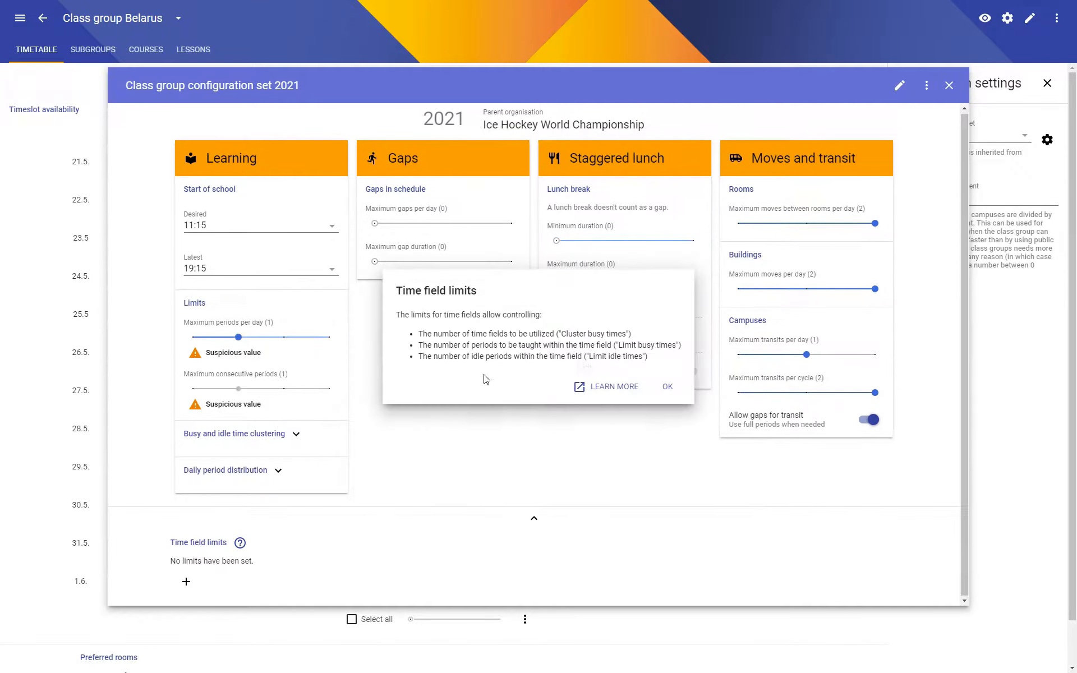
click(664, 388)
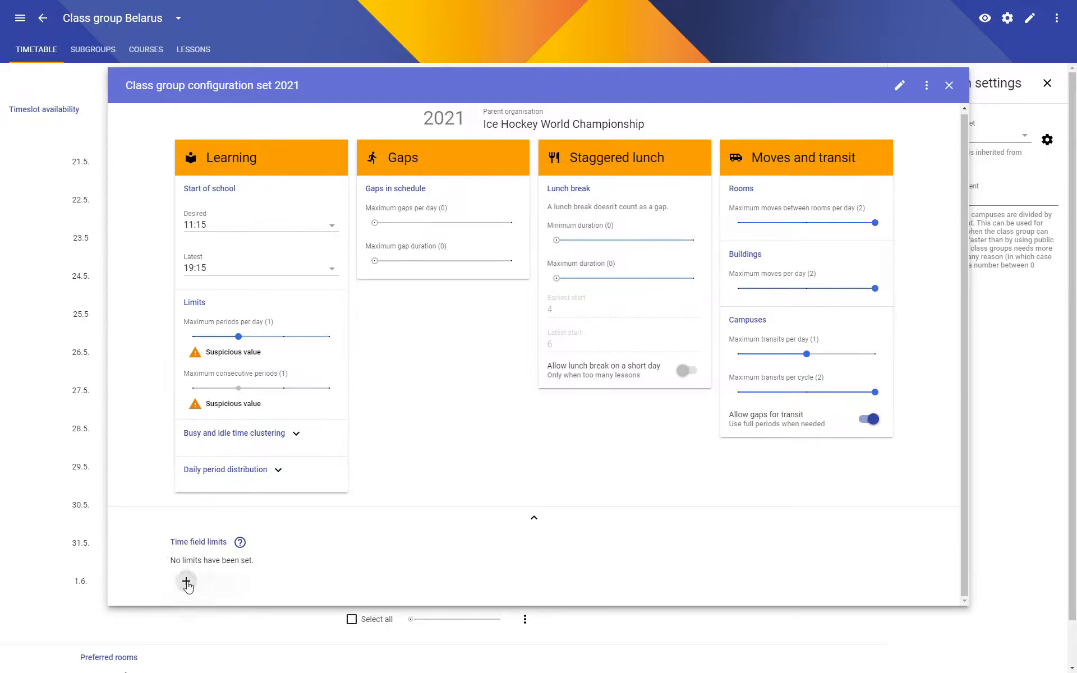
click(185, 581)
click(194, 583)
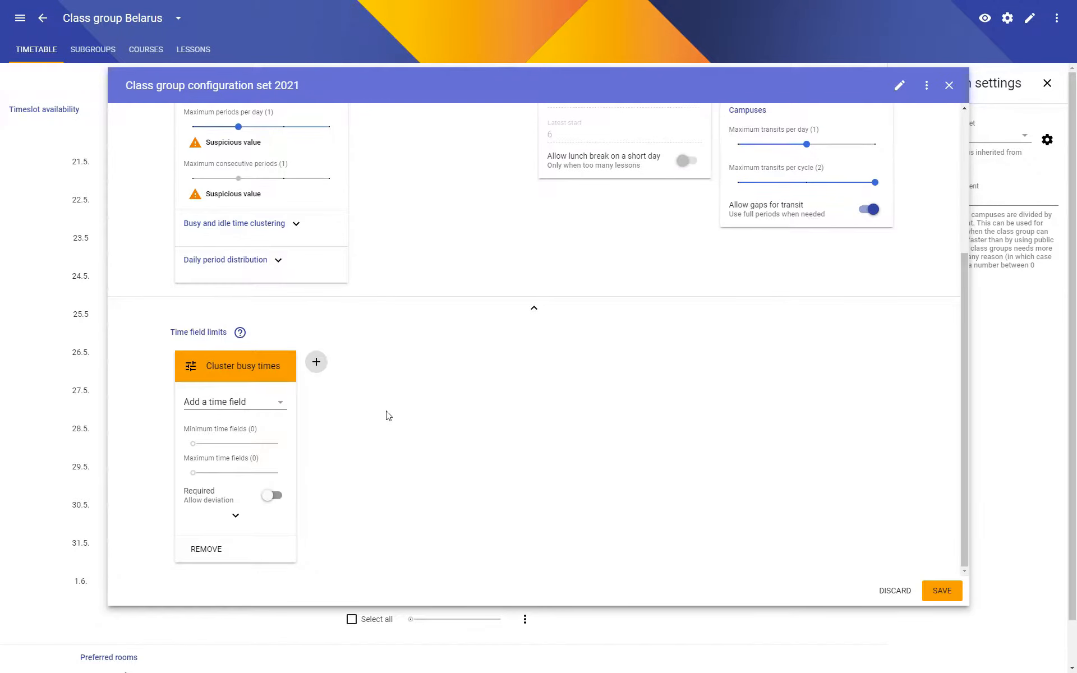
Add time fields 21.5., 22.5. and 23.5. to the Cluster busy times limit and set its maximum time fields to 2.
click(244, 405)
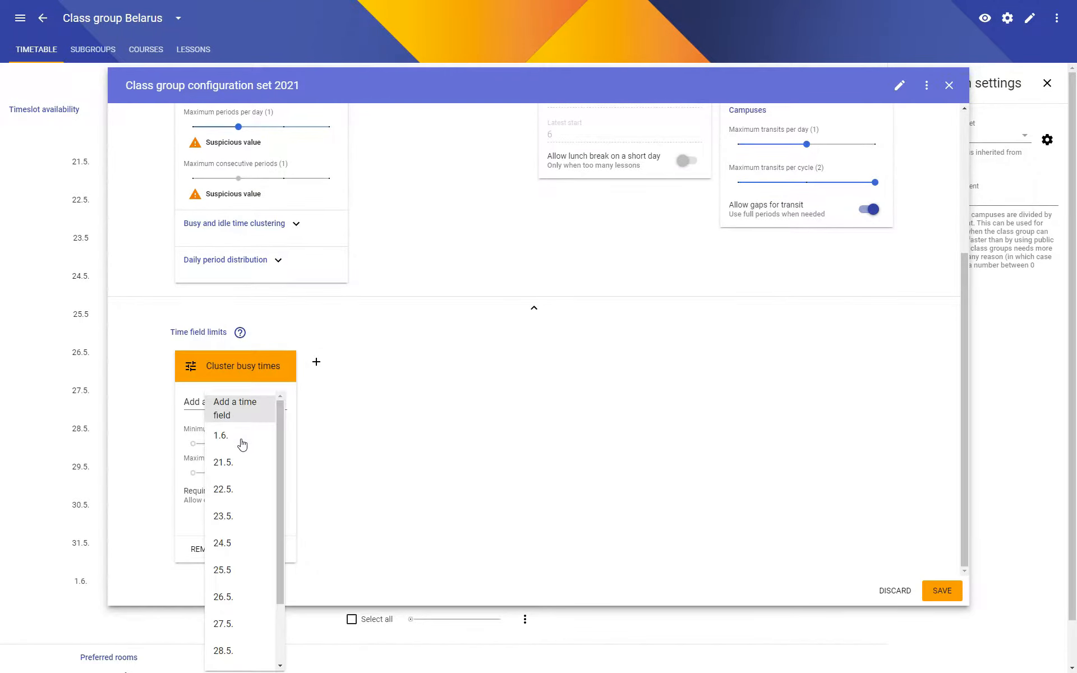
mouse_move(282, 450)
mouse_down()
mouse_move(273, 551)
mouse_move(273, 433)
mouse_up()
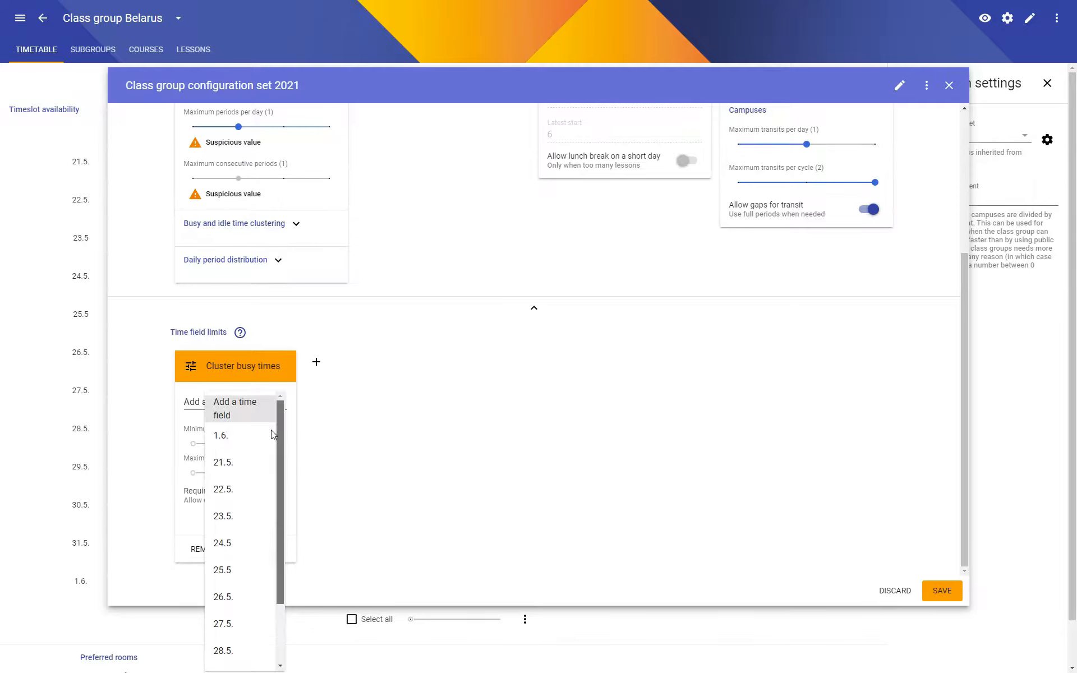
click(234, 463)
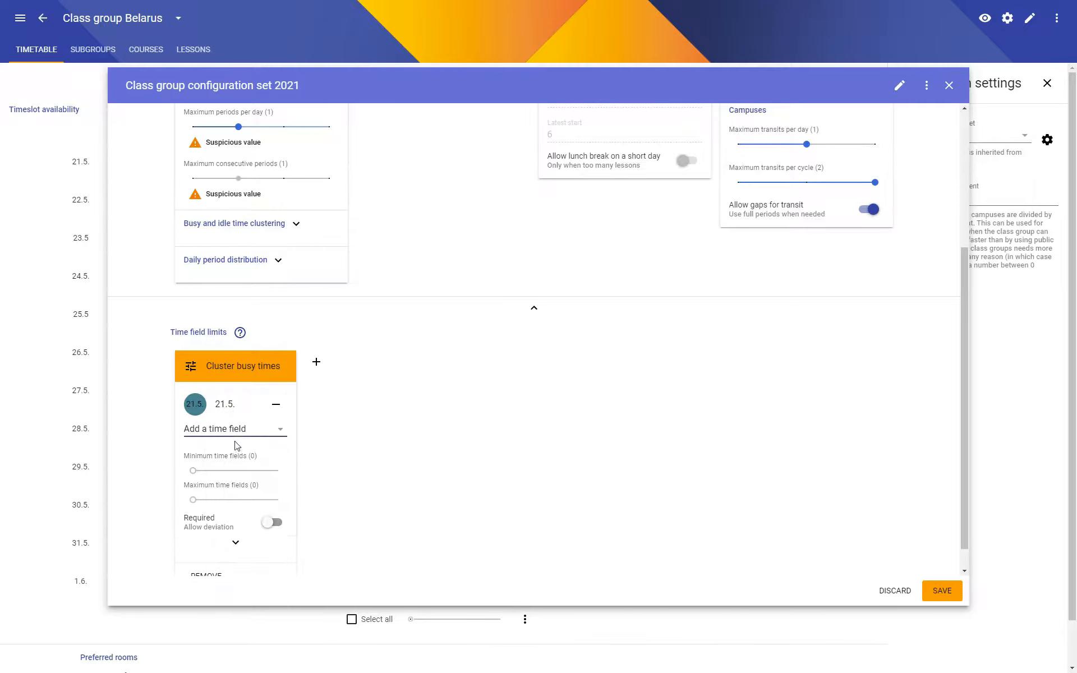
click(235, 431)
click(233, 491)
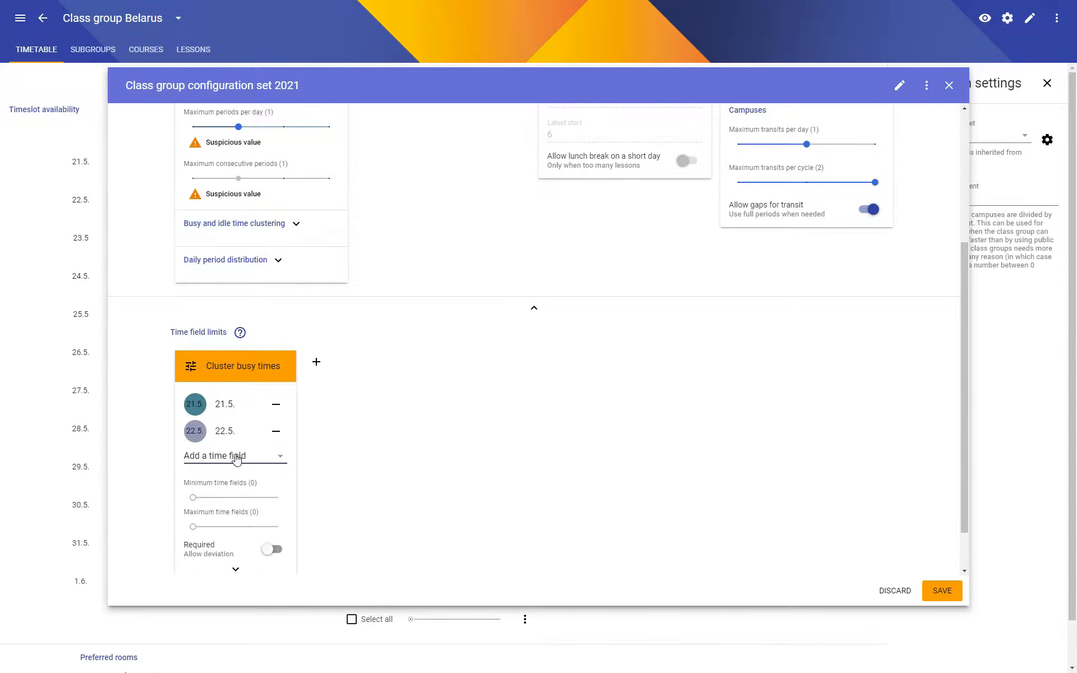
click(233, 455)
click(236, 514)
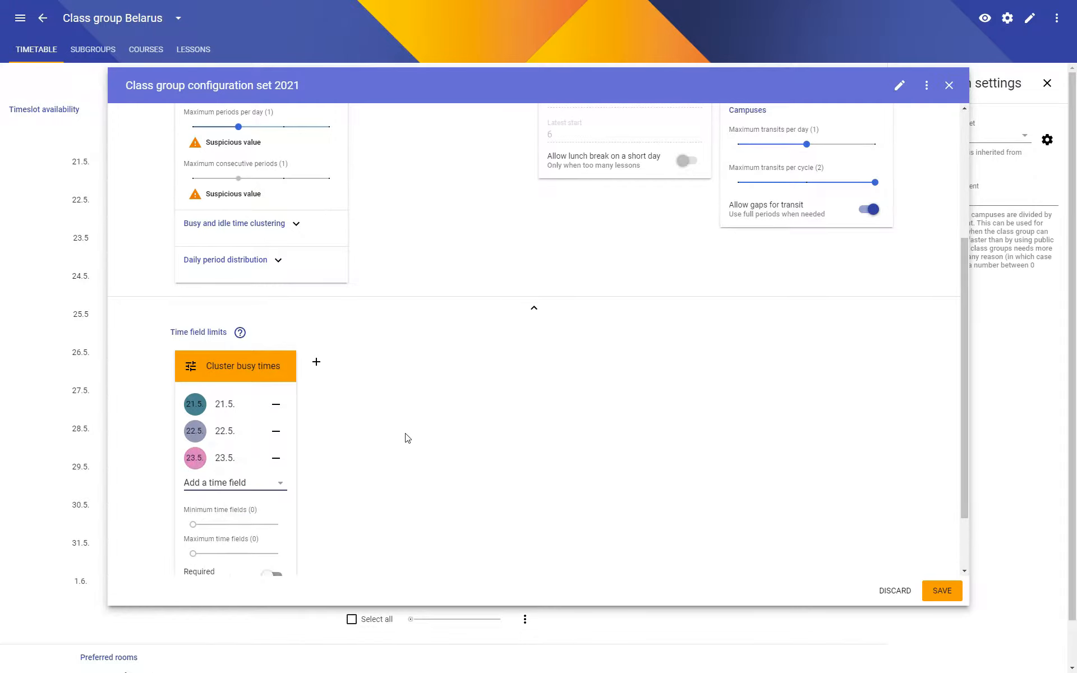
scroll(329, 478, down, 3)
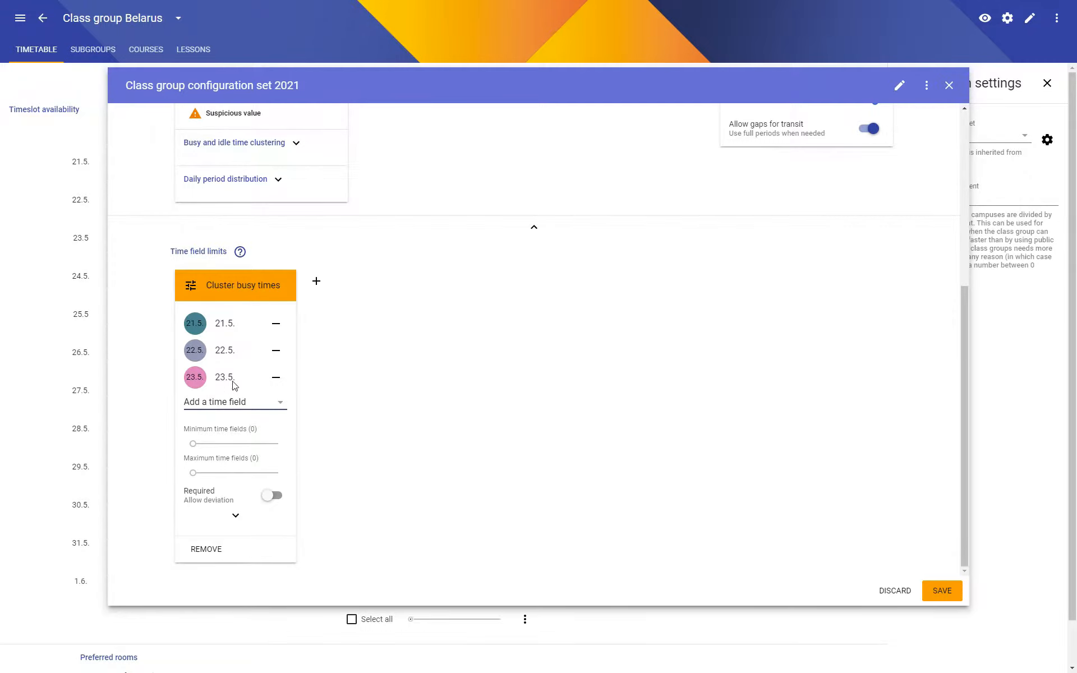
drag(216, 480, 256, 476)
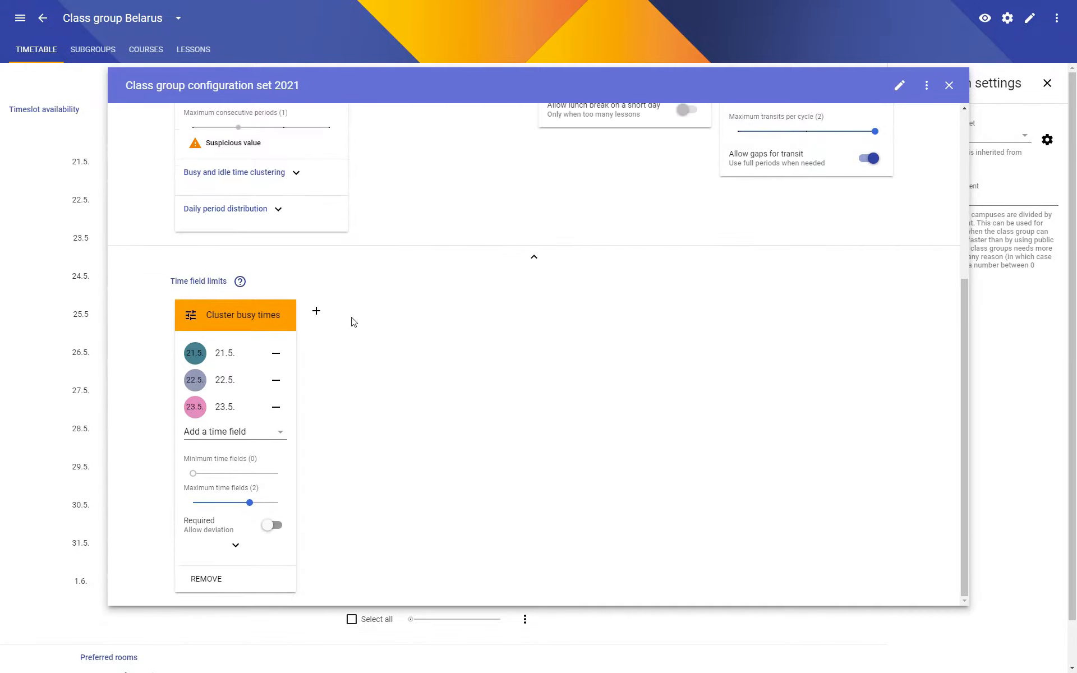
Add a second Cluster busy times limit with time fields 22.5., 23.5. and 24.5 and a maximum of 2 time fields.
click(316, 311)
click(341, 320)
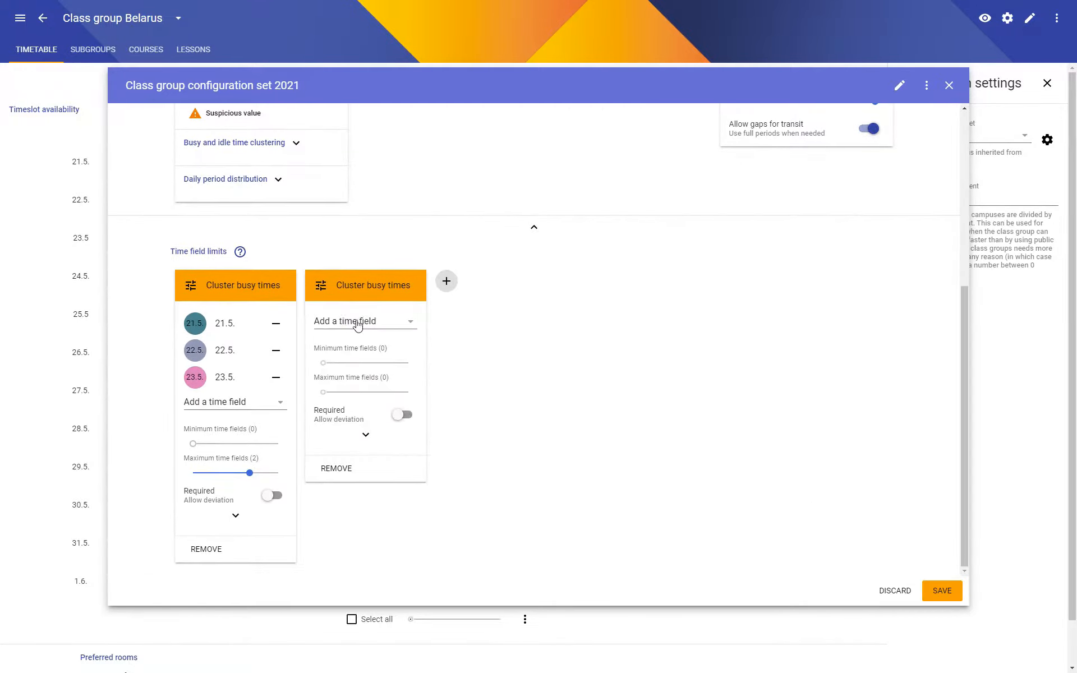
click(357, 324)
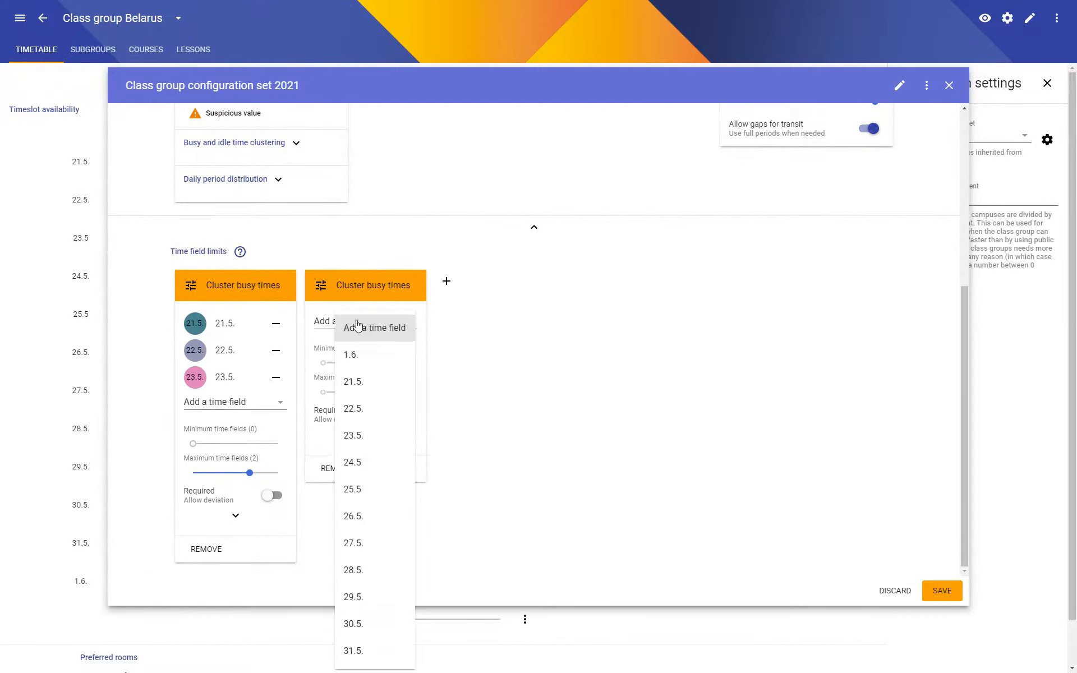
click(375, 409)
click(372, 351)
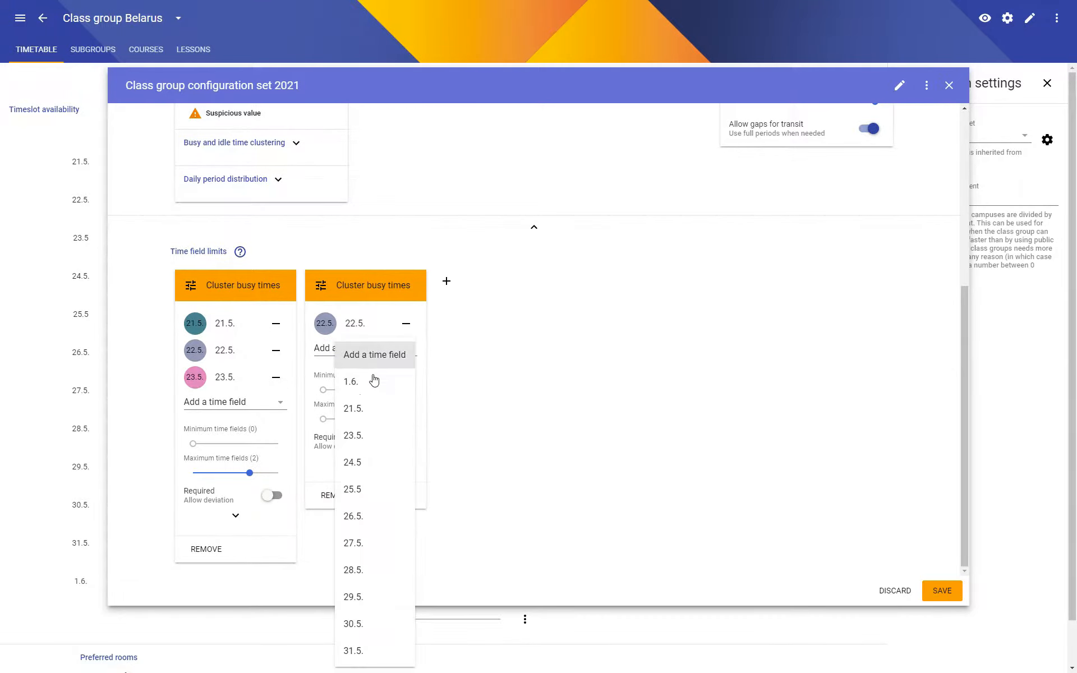
click(374, 454)
click(372, 377)
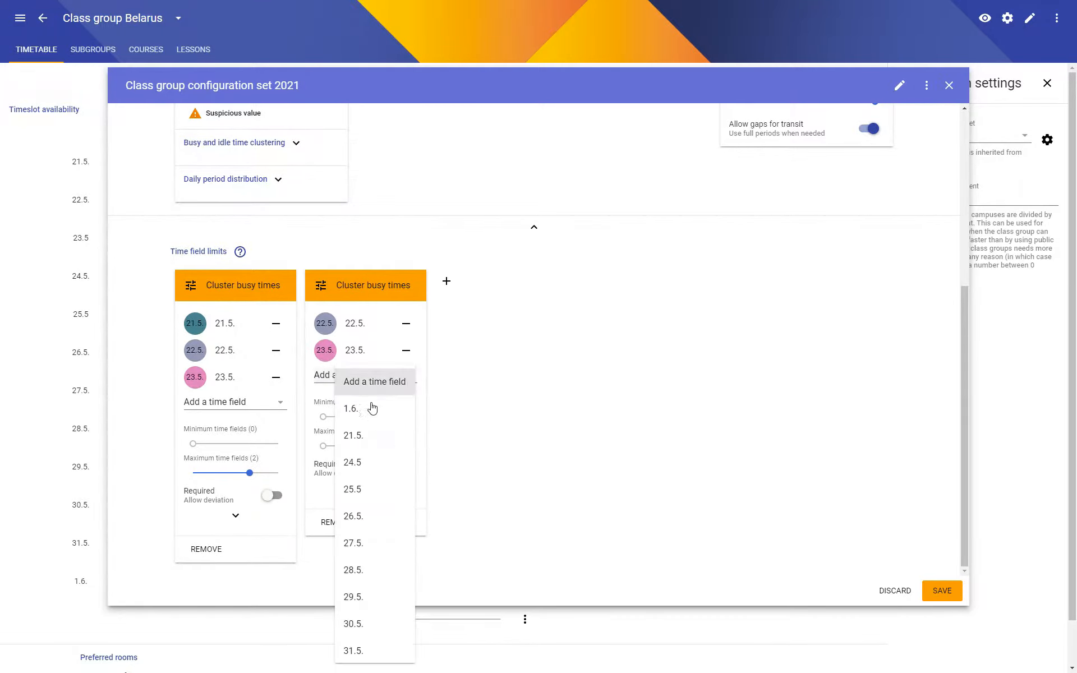
click(372, 462)
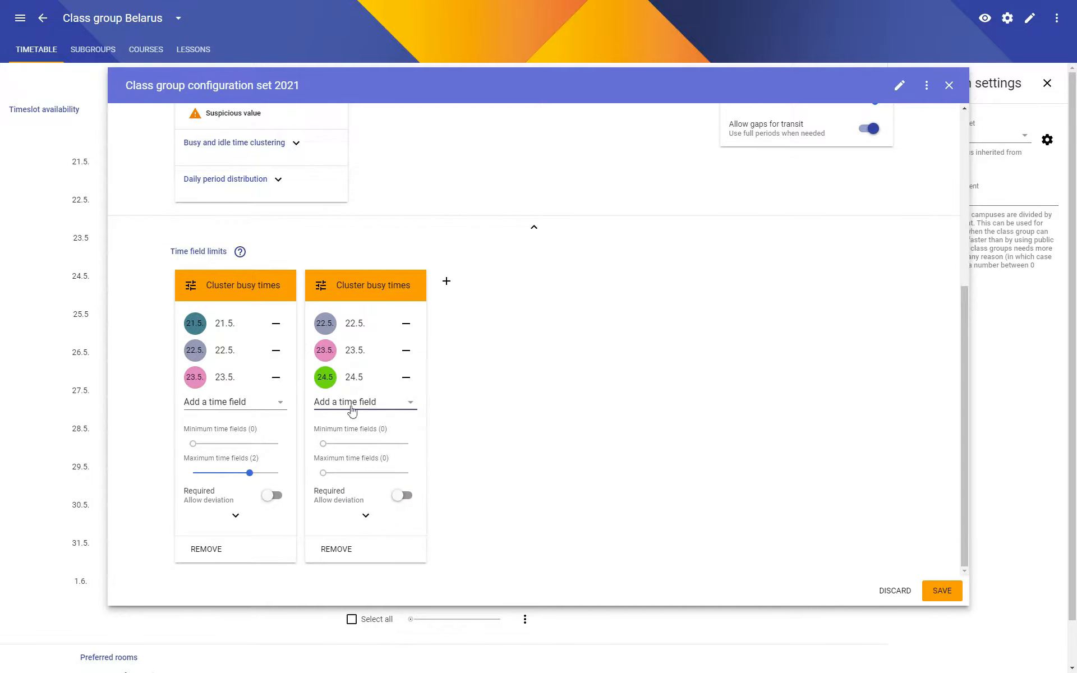
click(365, 473)
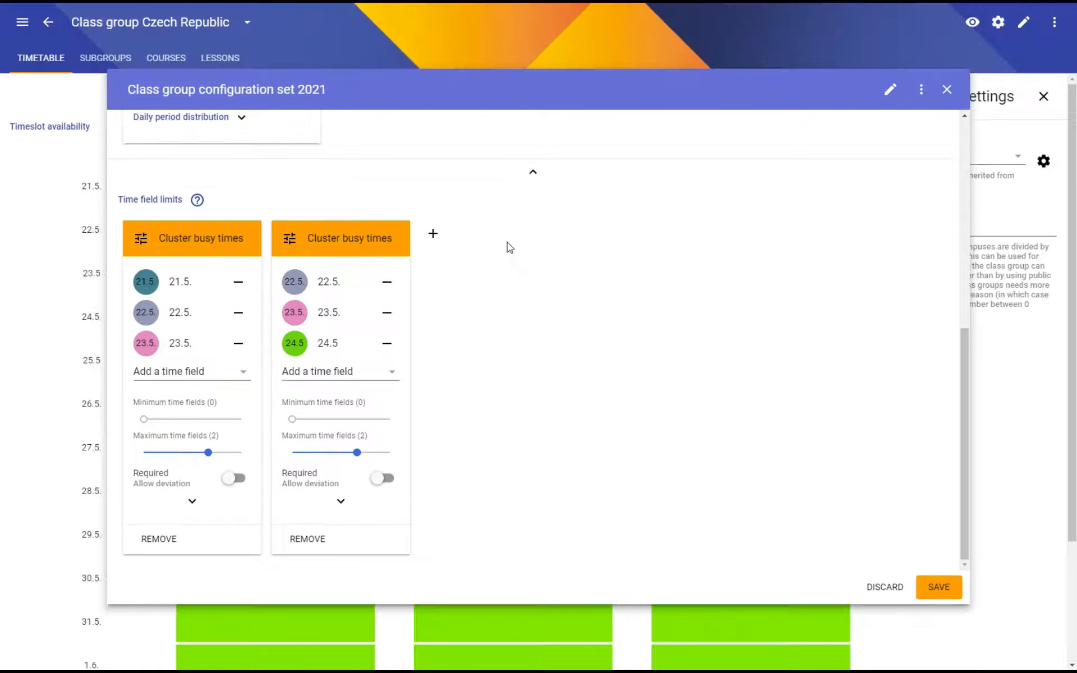
Add a third Cluster busy times limit covering time fields 23.5., 24.5 and 25.5, with maximum time fields set to 2.
click(432, 233)
click(457, 241)
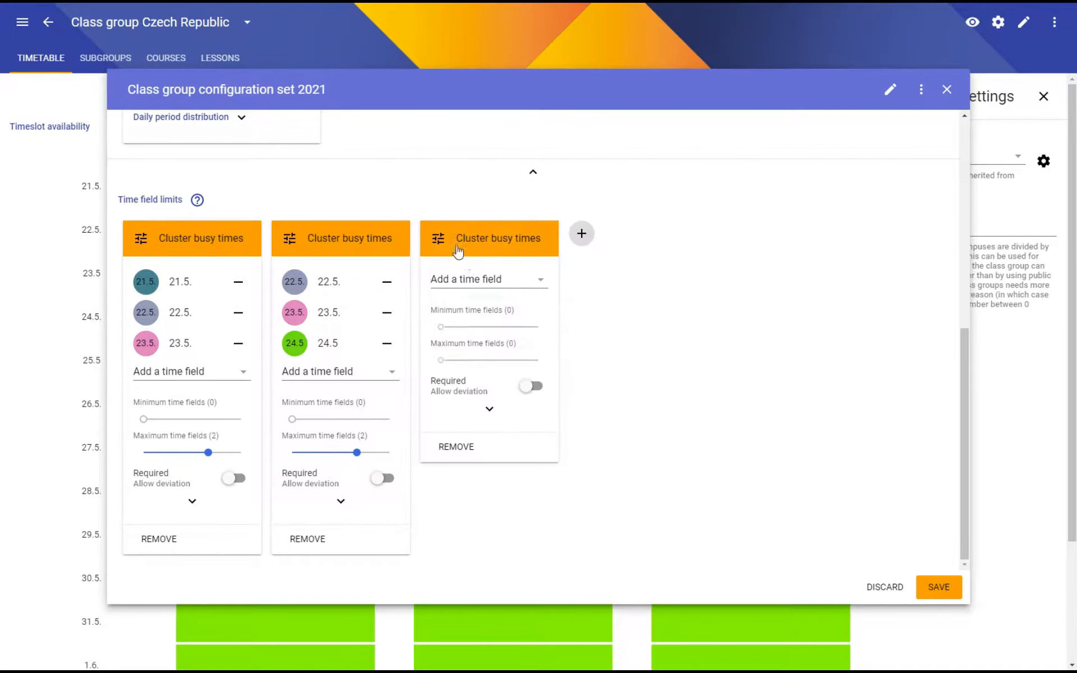
click(469, 279)
click(476, 410)
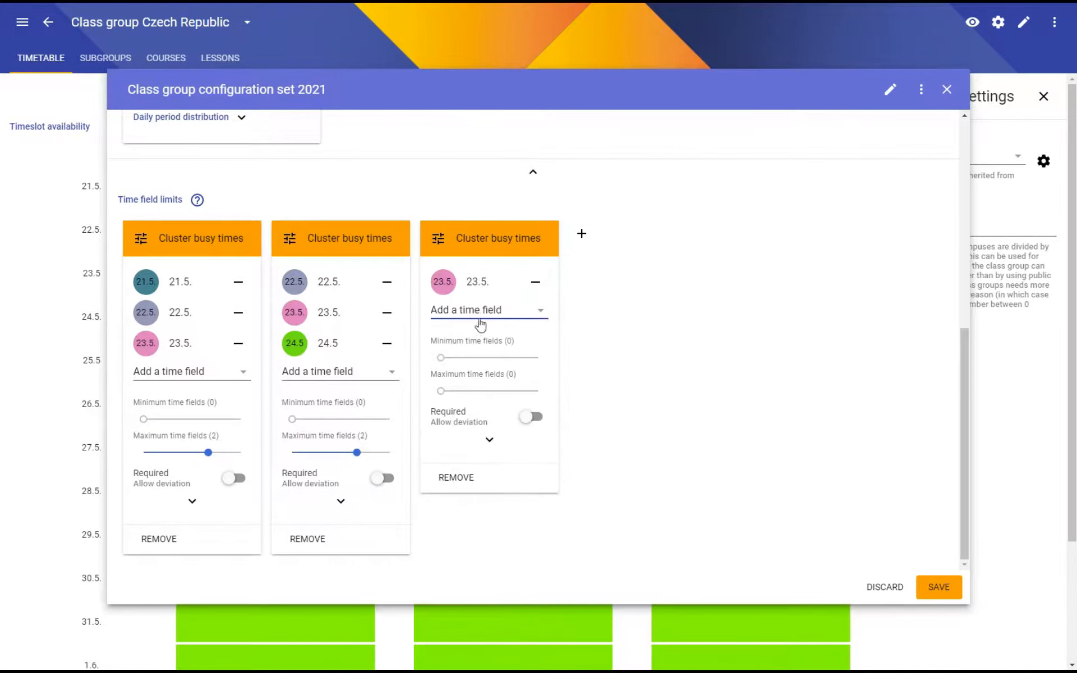
click(480, 314)
click(477, 440)
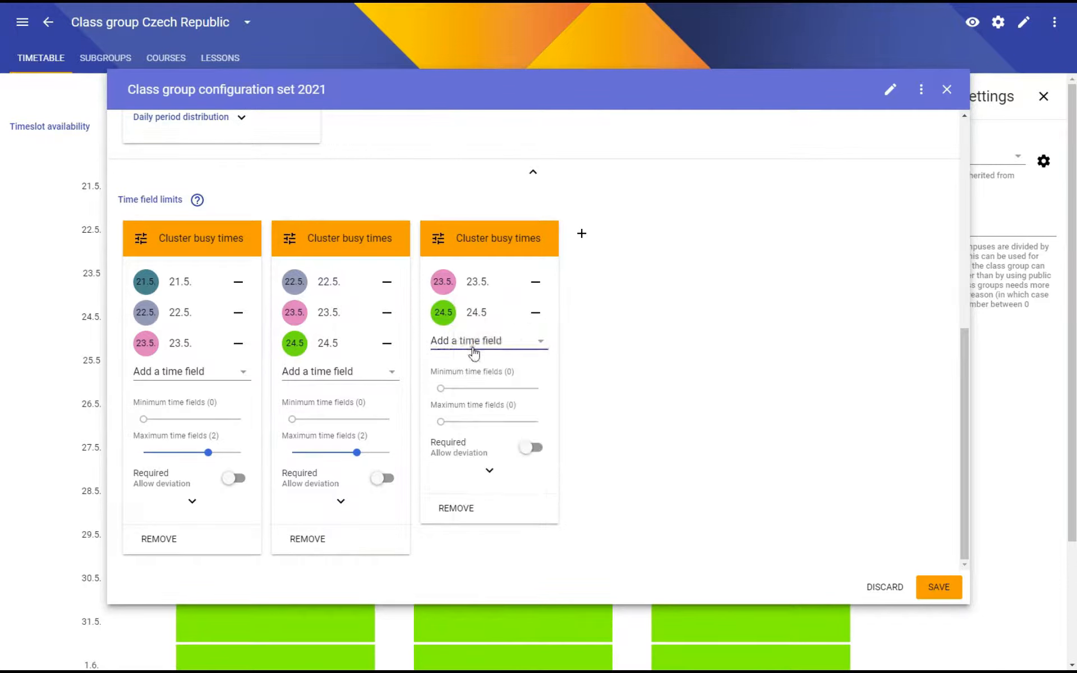
click(474, 344)
click(475, 473)
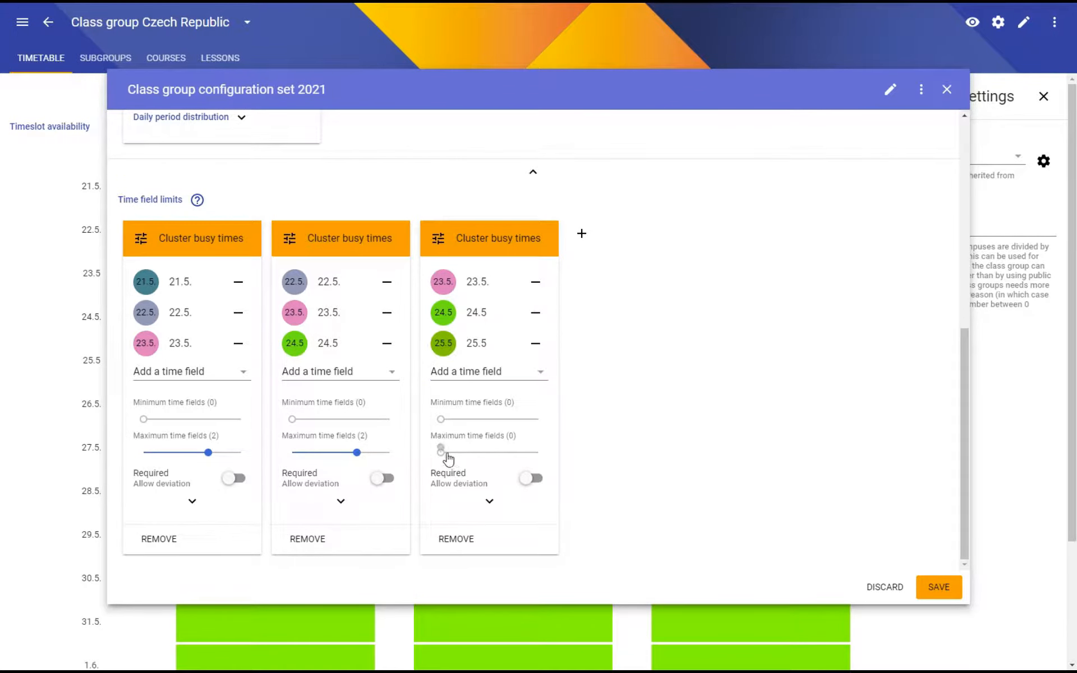
drag(445, 452, 506, 456)
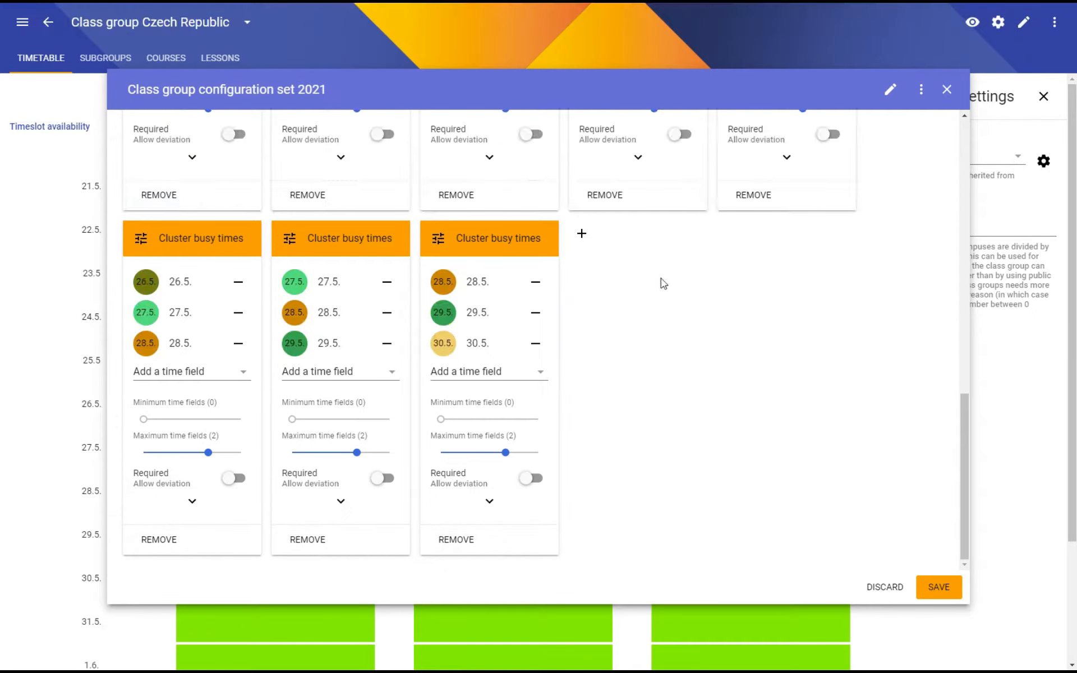
Add another Cluster busy times limit after the 28.5.–30.5. one and give it time fields 29.5., 30.5. and 31.5.
click(584, 236)
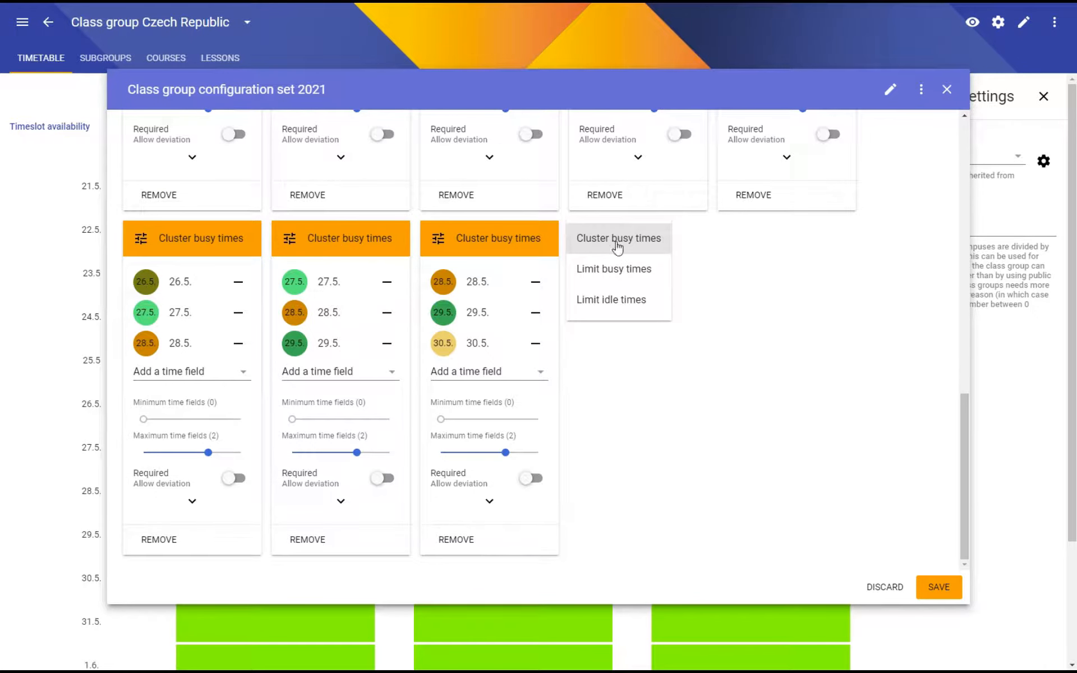
click(615, 240)
click(638, 279)
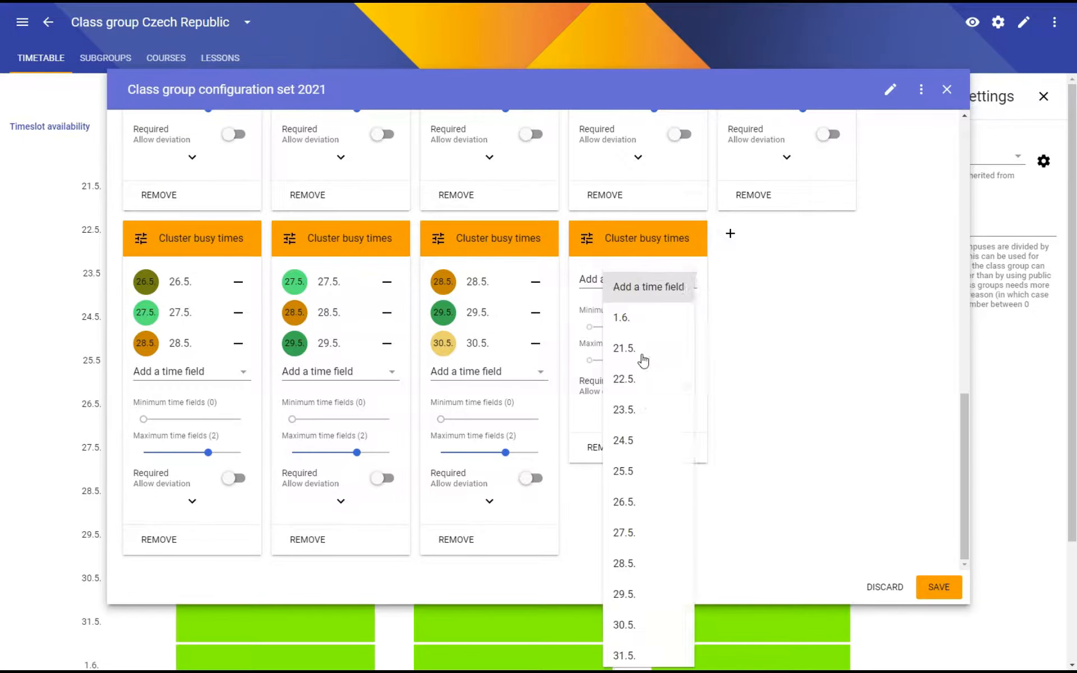
click(632, 584)
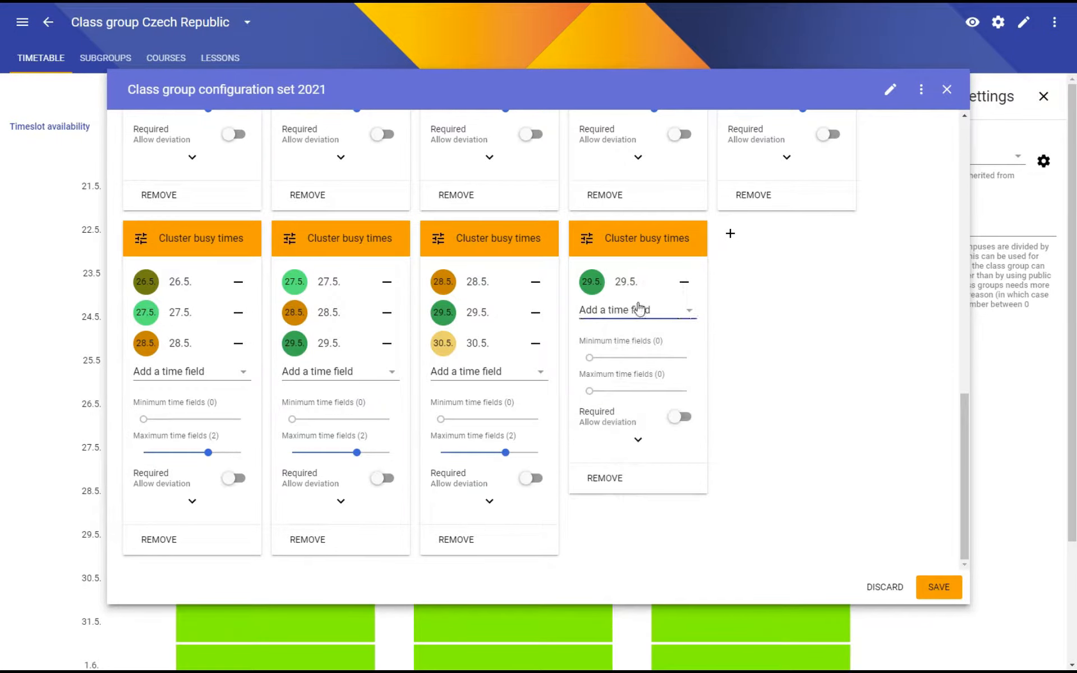
click(640, 309)
click(635, 621)
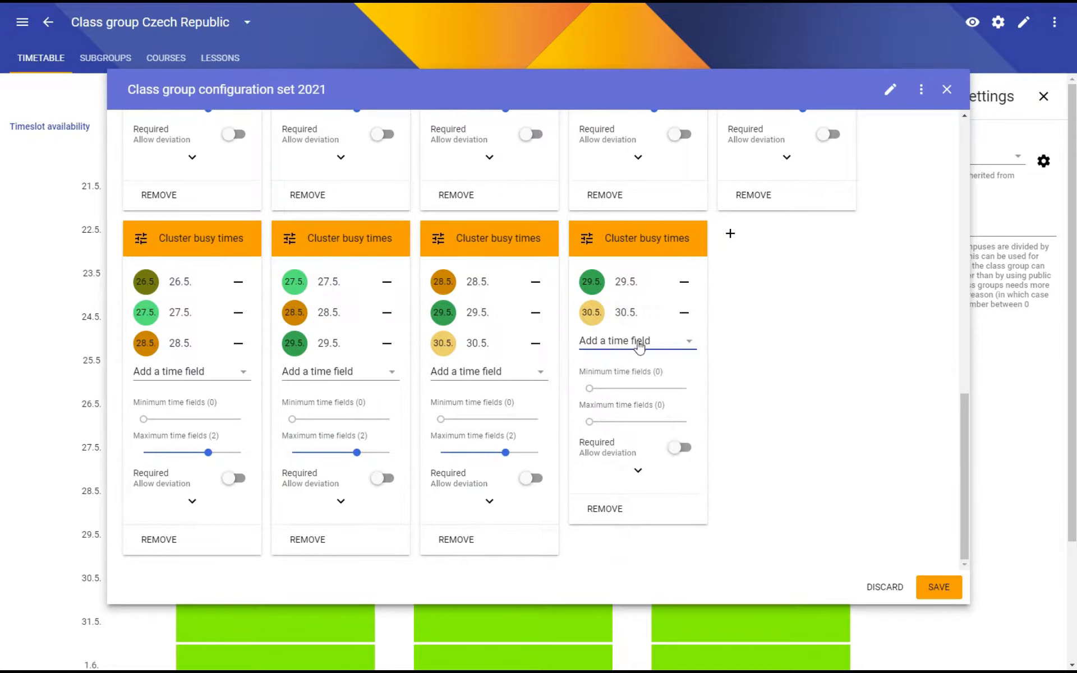
click(670, 340)
click(643, 651)
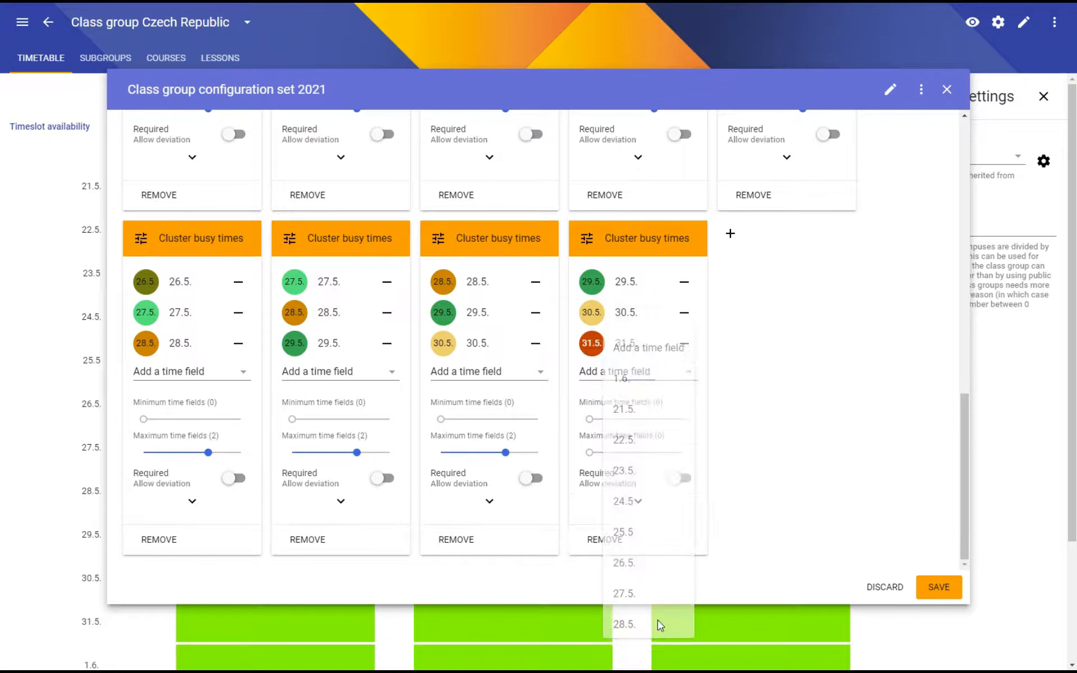
Add a last Cluster busy times limit with time fields 30.5., 31.5. and 1.6. and a maximum of 2 time fields.
click(730, 236)
click(752, 236)
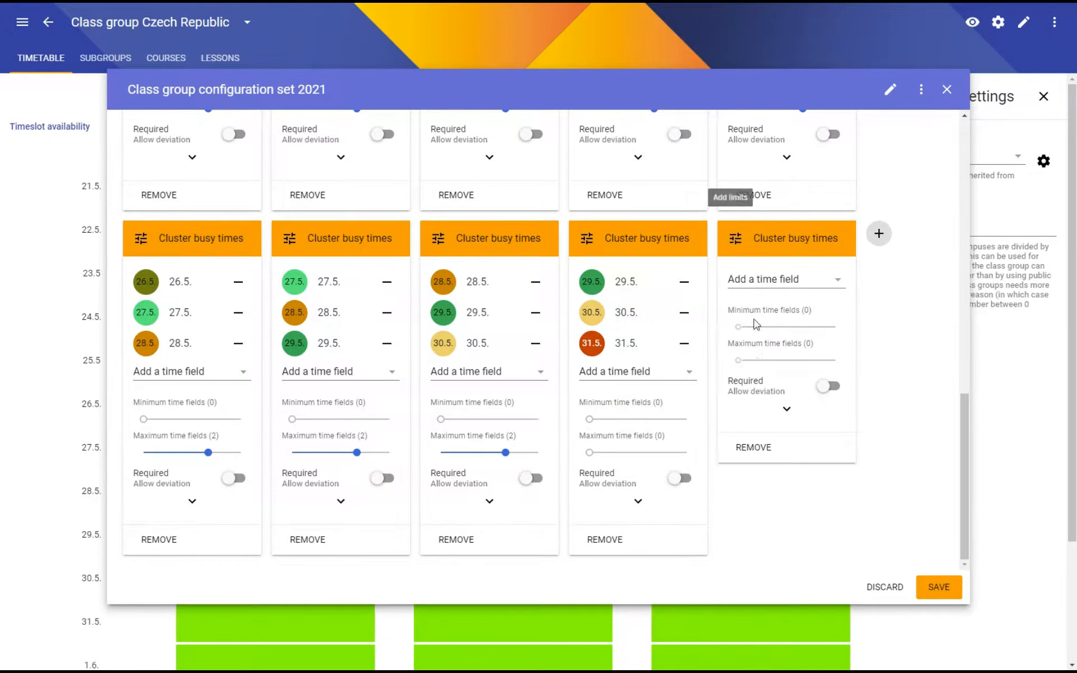
click(762, 276)
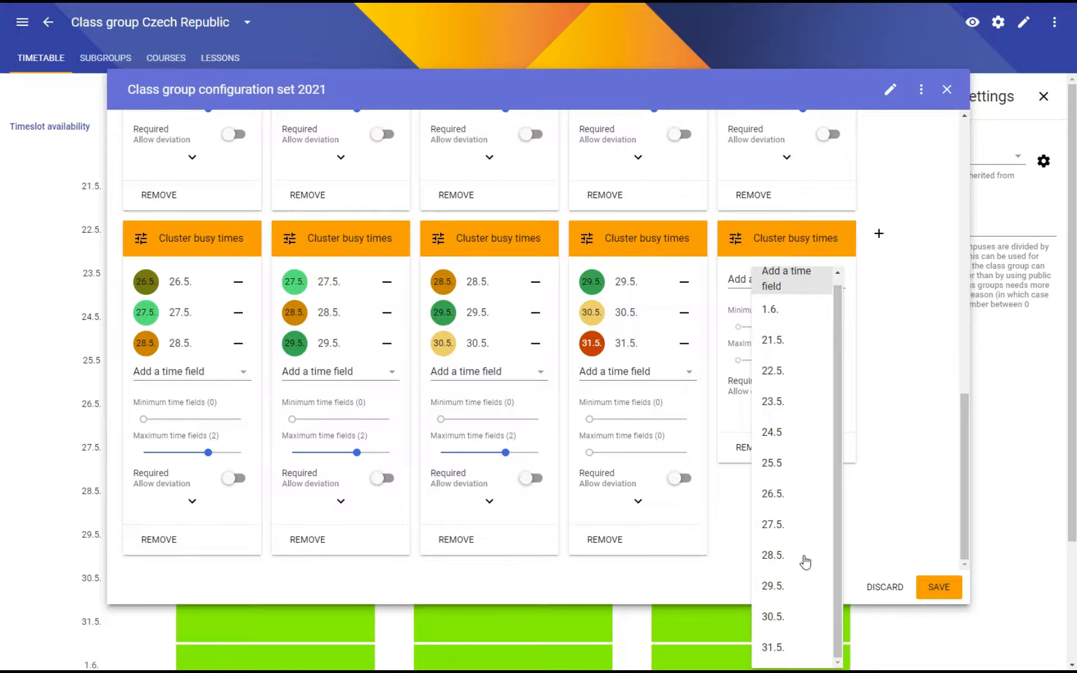
click(783, 620)
click(776, 313)
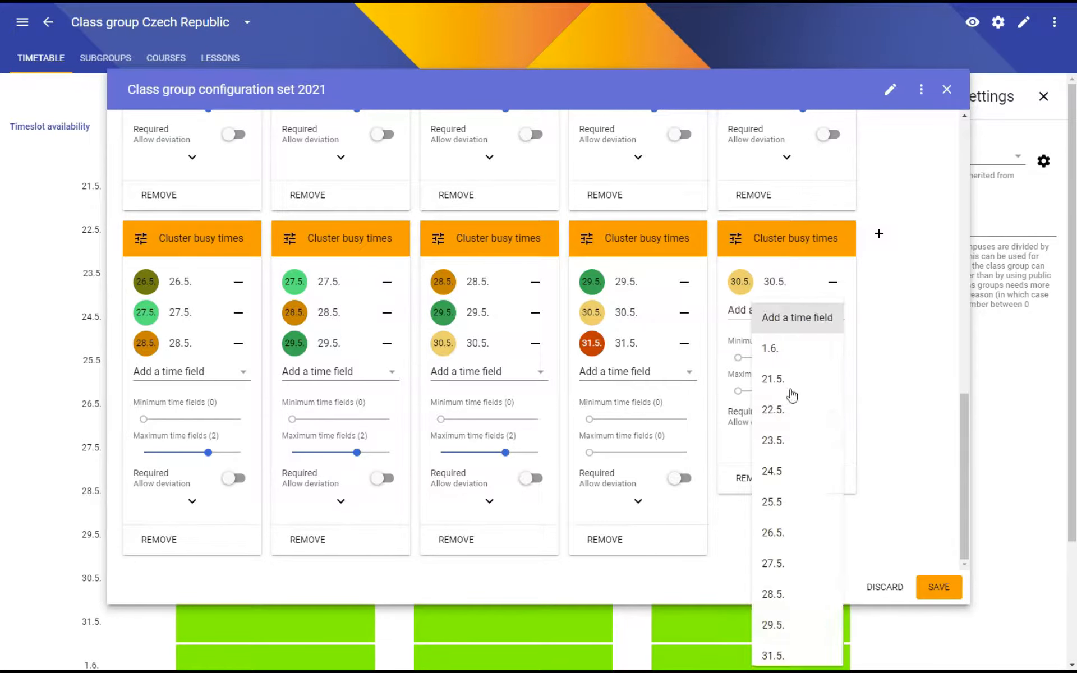
click(782, 655)
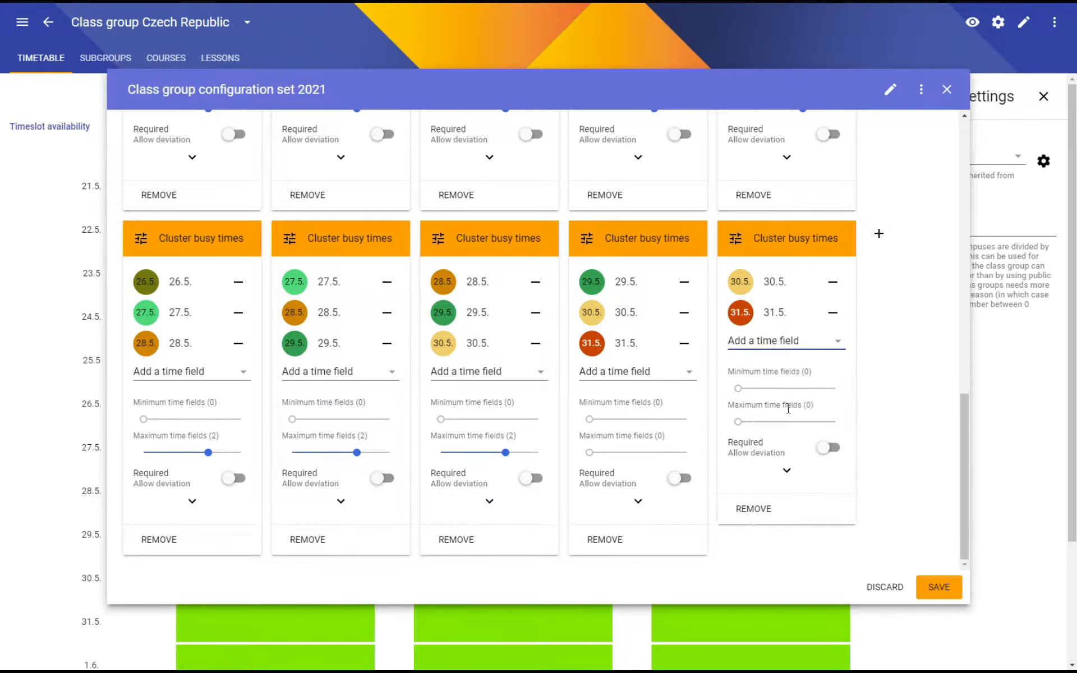
click(788, 349)
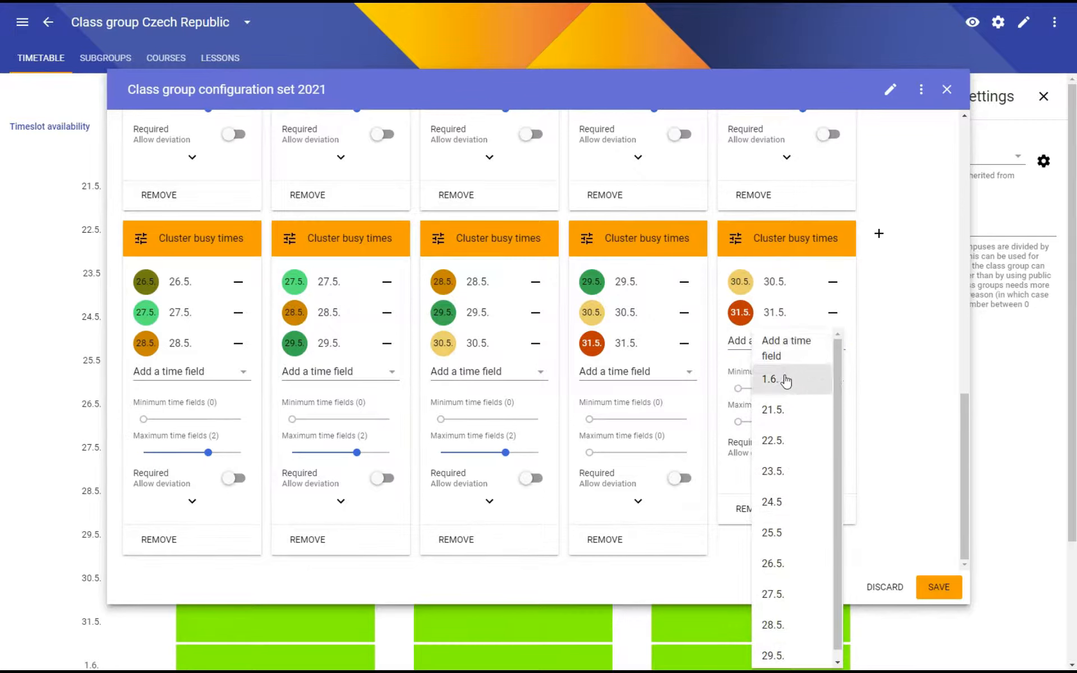
click(784, 379)
click(802, 452)
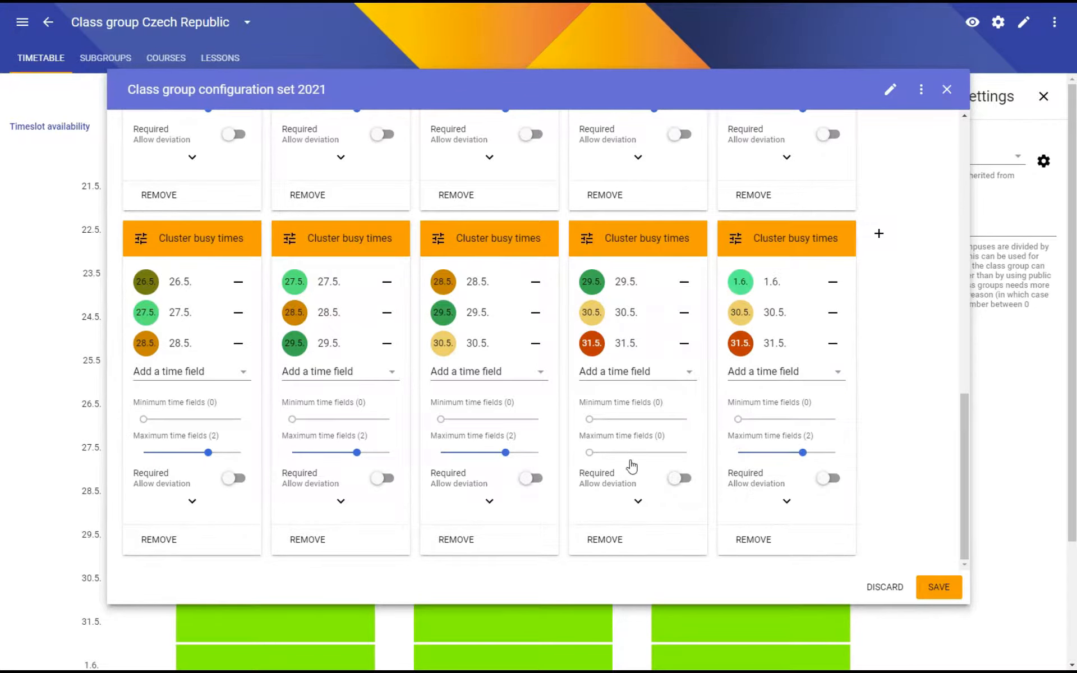
Set the maximum time fields of the 29.5.–31.5. limit to 2 and save class group configuration set 2021.
click(649, 455)
scroll(560, 375, up, 3)
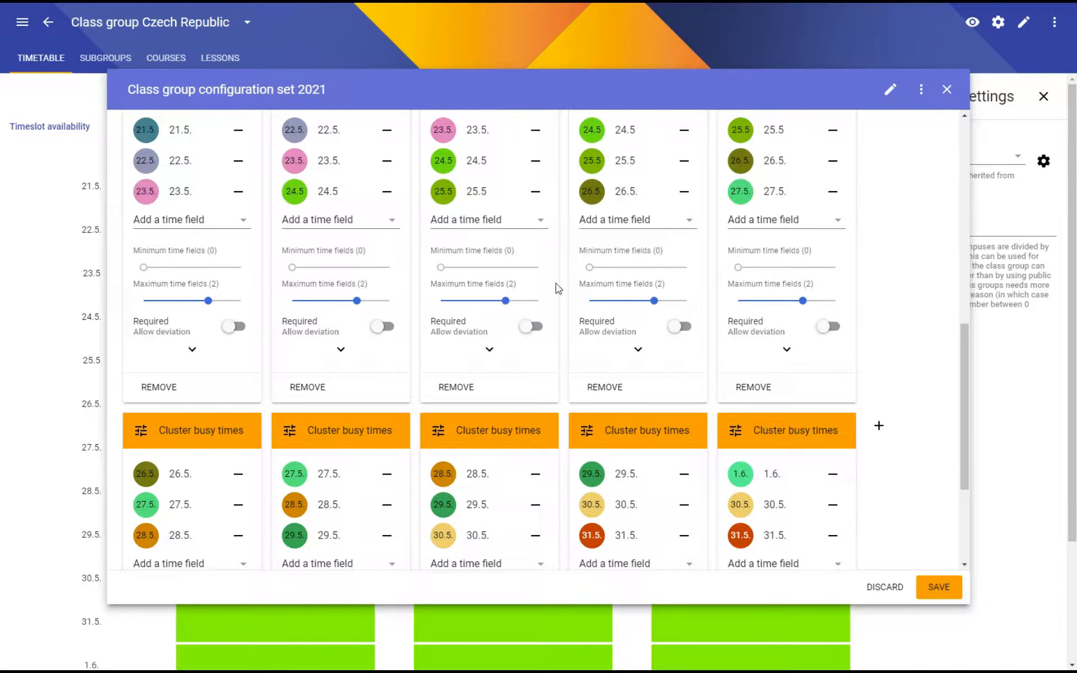
click(942, 587)
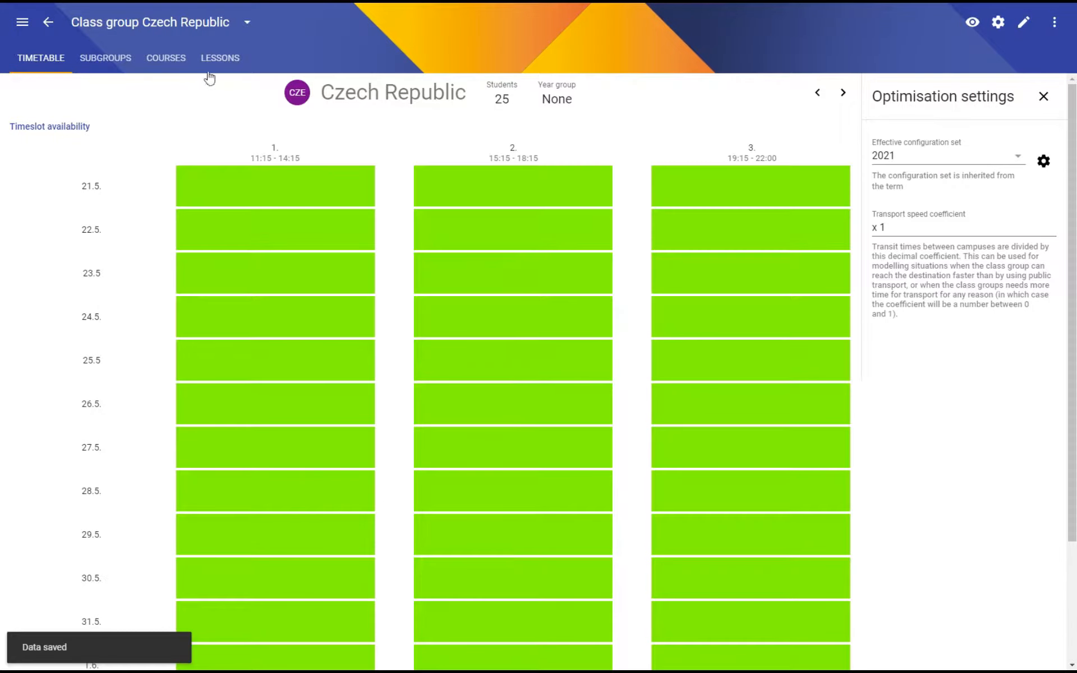
Open the Schedule Draft timetable and display the schedule of class group Czech Republic.
click(48, 22)
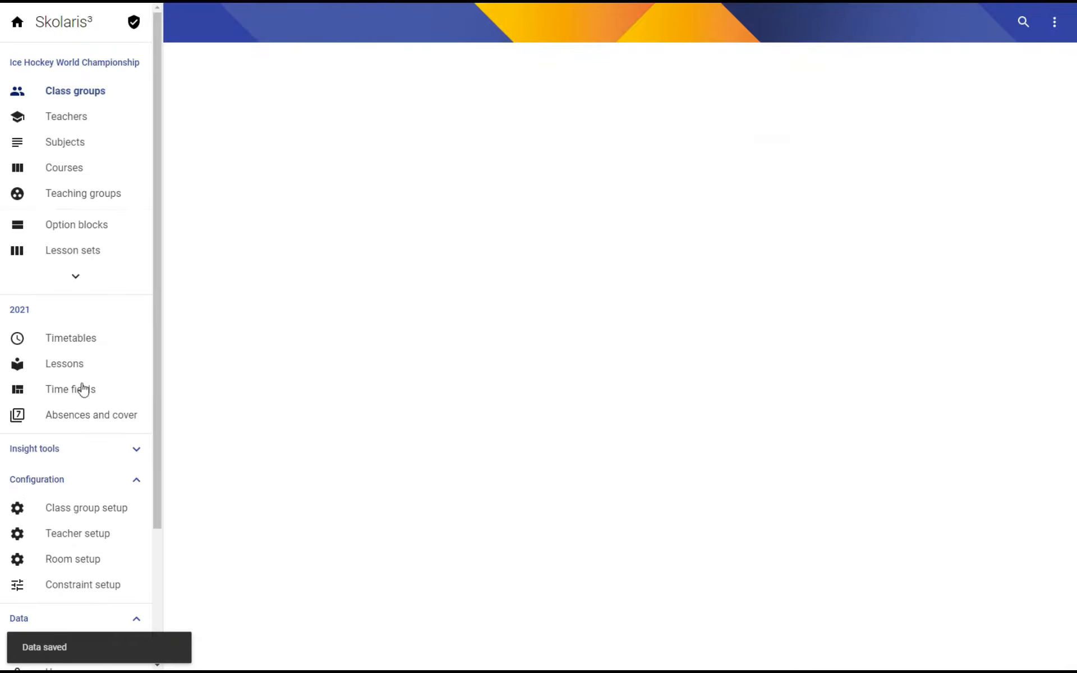
click(73, 335)
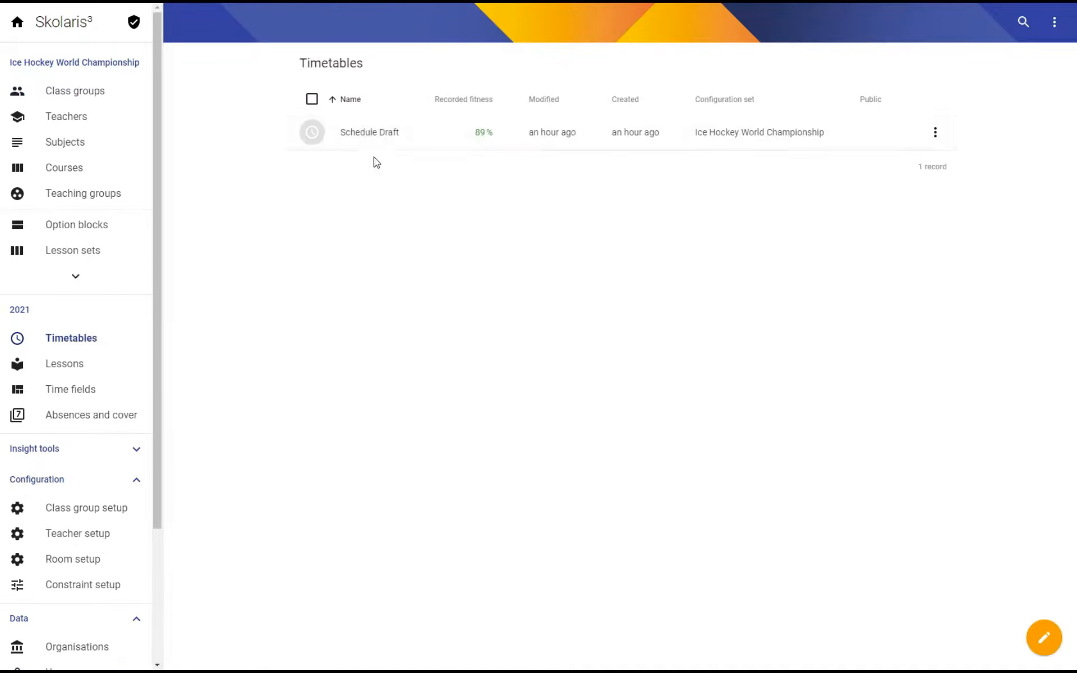
click(359, 132)
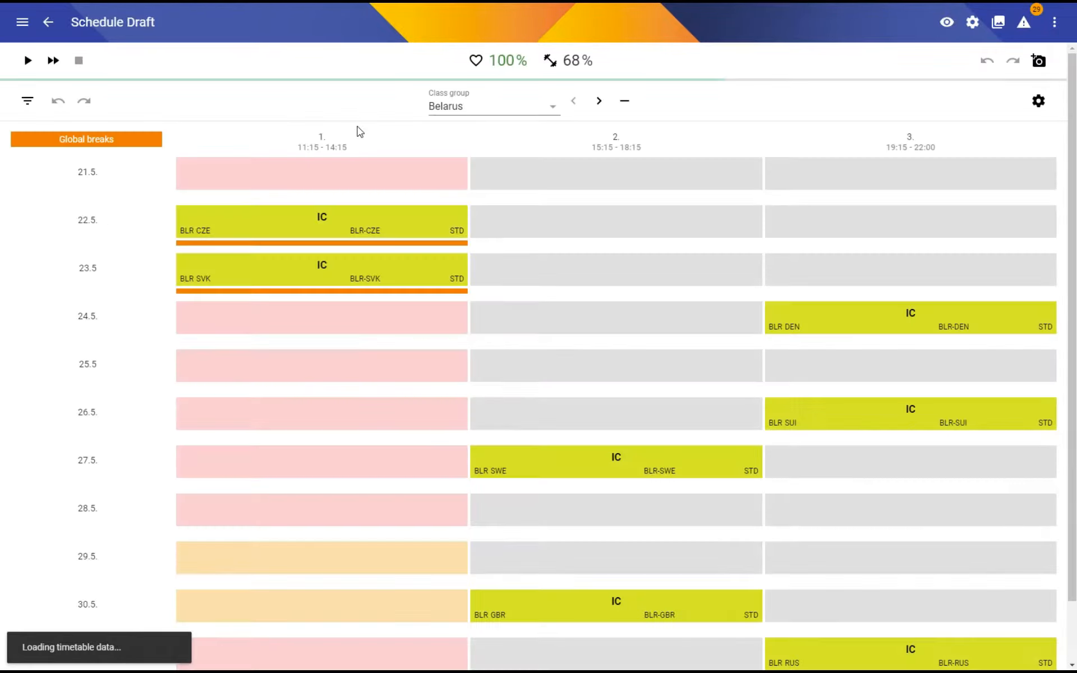
click(476, 110)
click(507, 171)
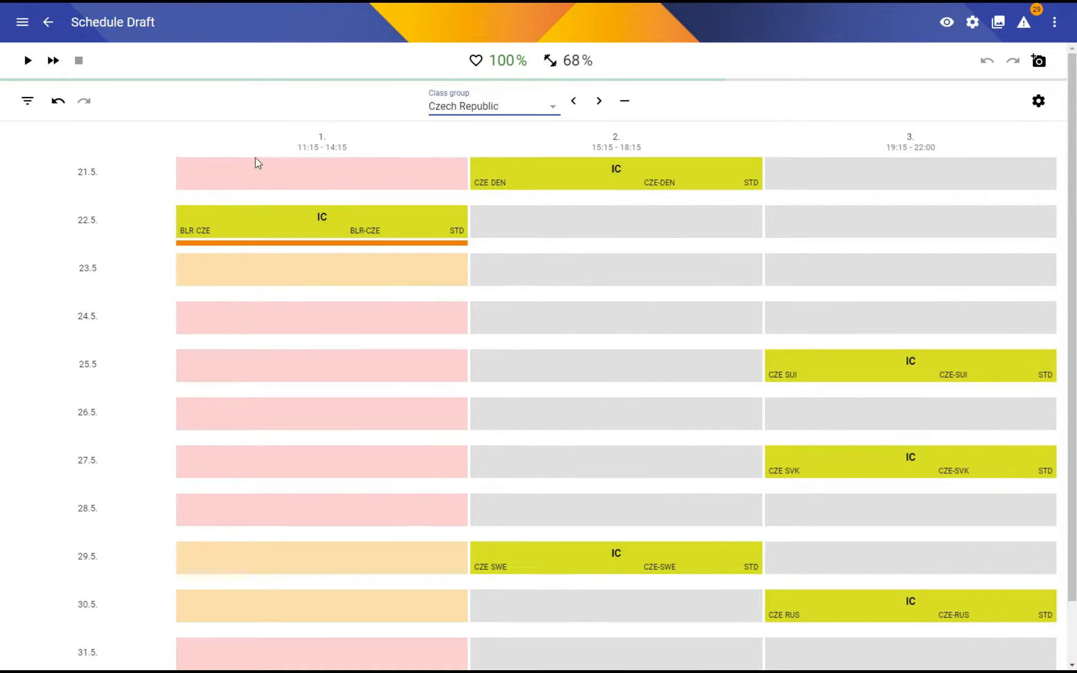
Start the timetable optimisation and look over Czech Republic's match days from 21.5. to 1.6.
click(27, 60)
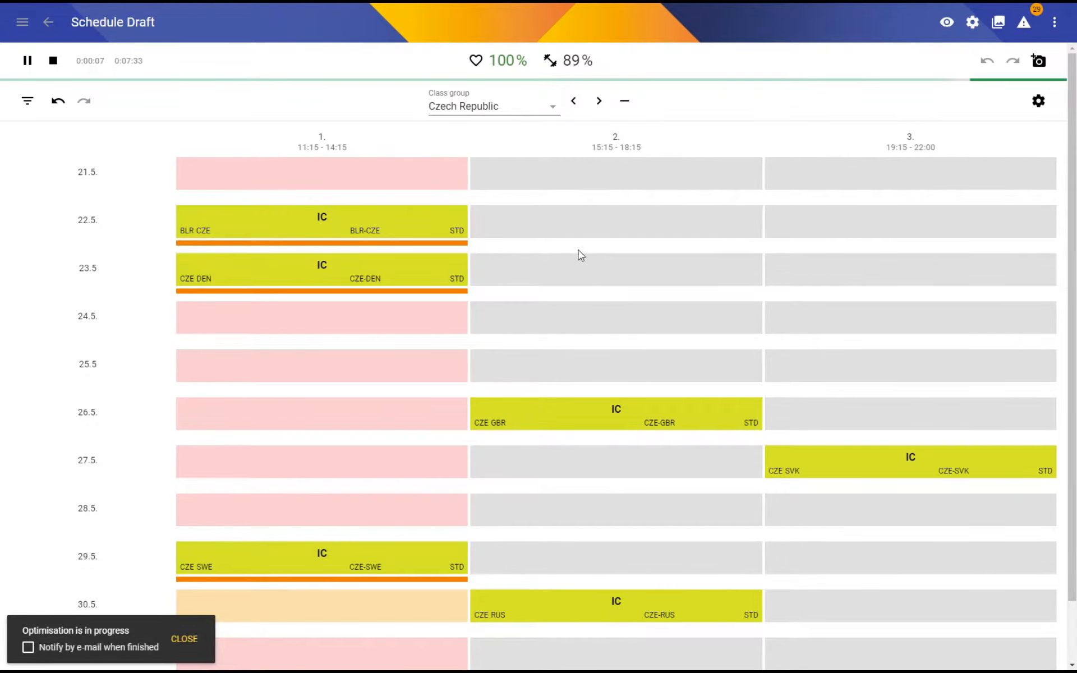
scroll(611, 284, down, 1)
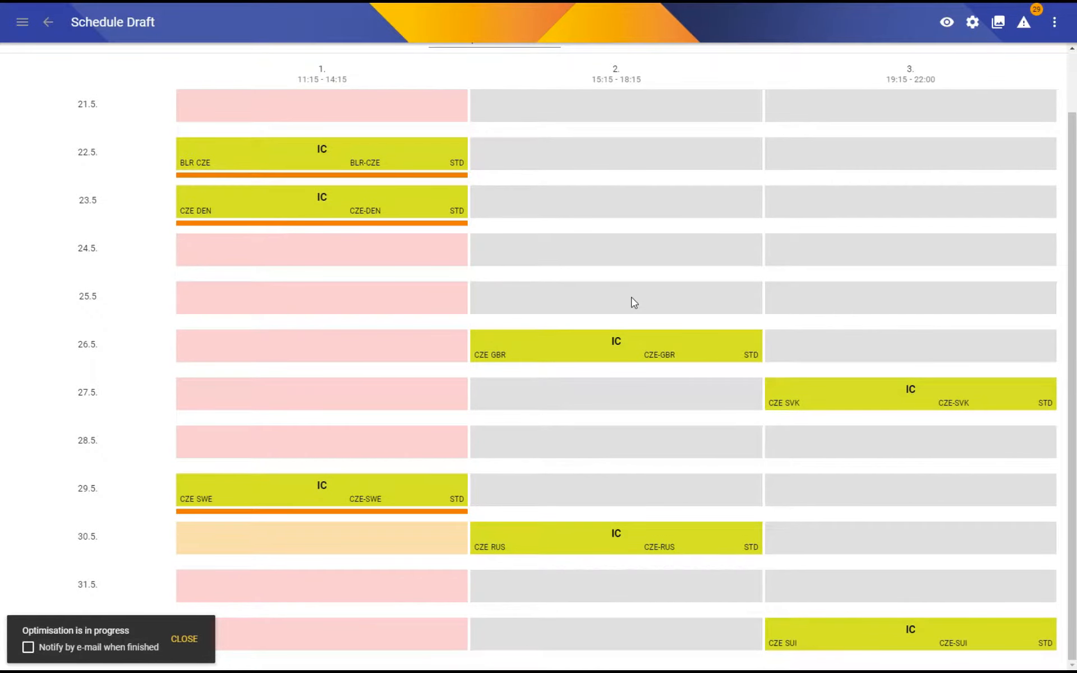
scroll(634, 303, up, 1)
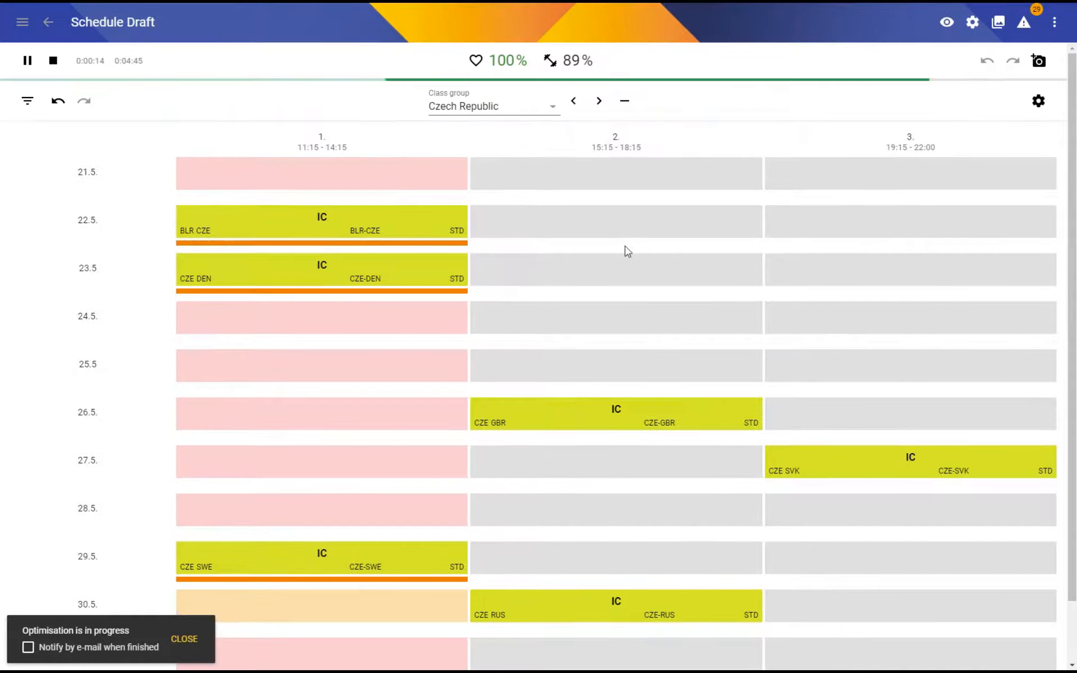
Check the broken constraints in the fitness breakdown and stop the running optimisation.
click(550, 61)
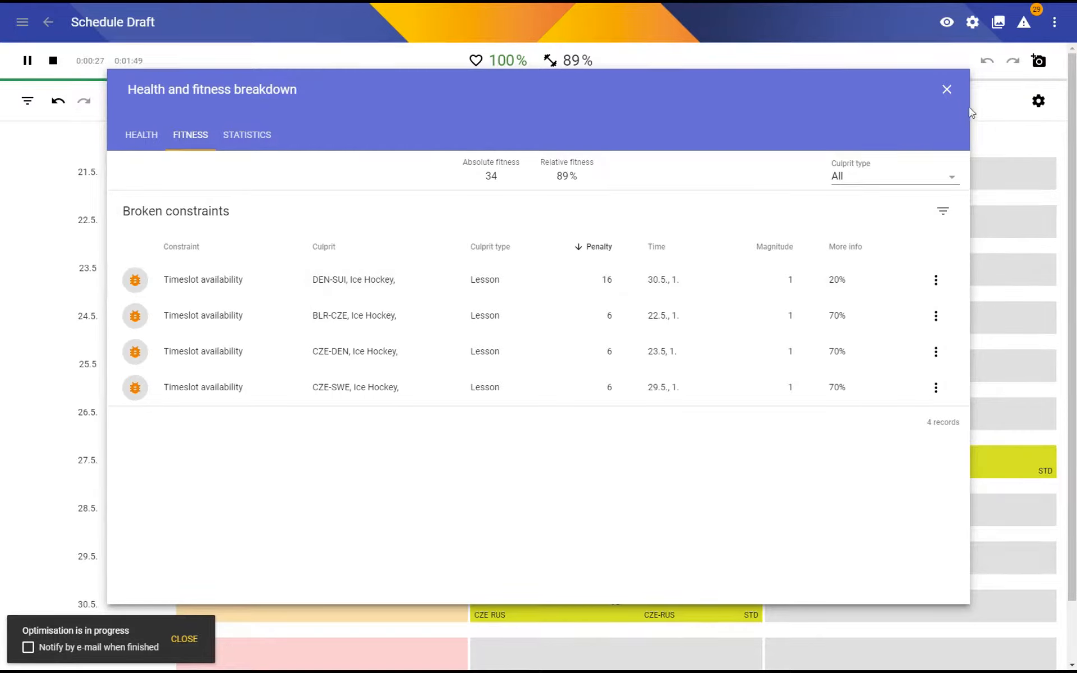
click(947, 90)
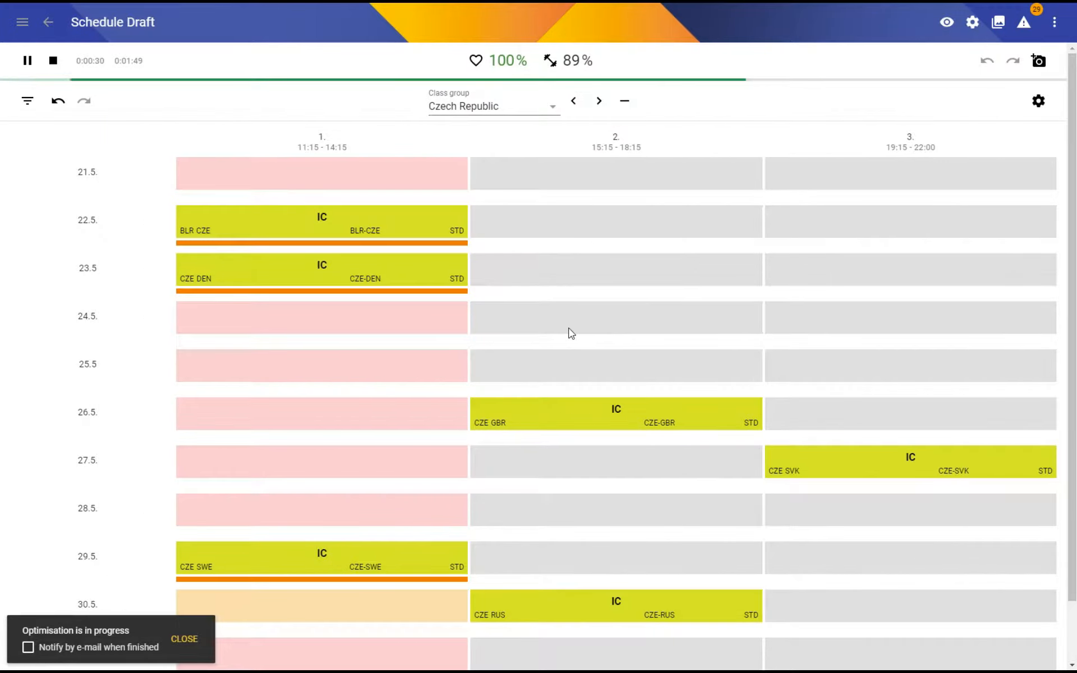
scroll(569, 336, down, 1)
scroll(574, 381, up, 1)
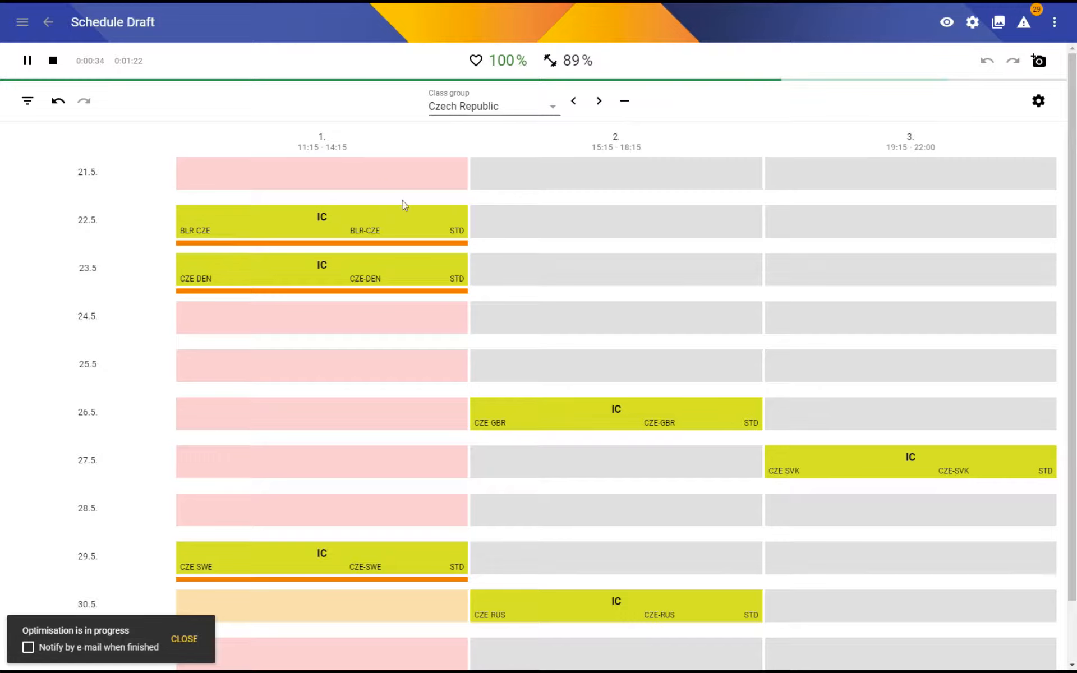
click(53, 61)
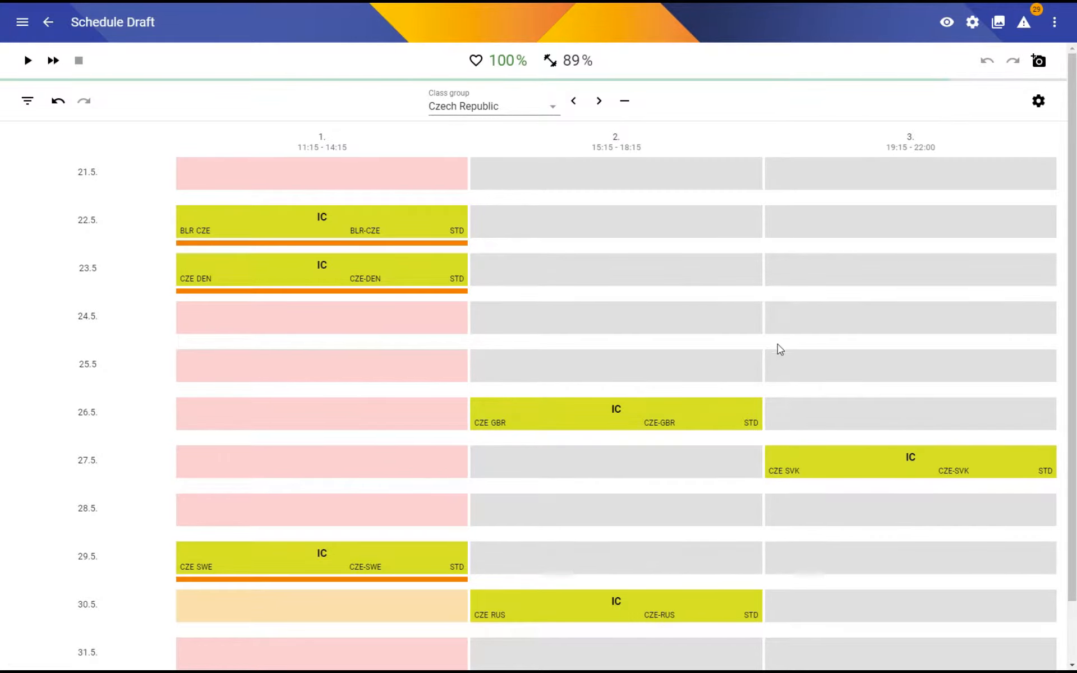
Show the whole schedule full screen and examine the match days of every class group from Belarus to Switzerland.
key(F11)
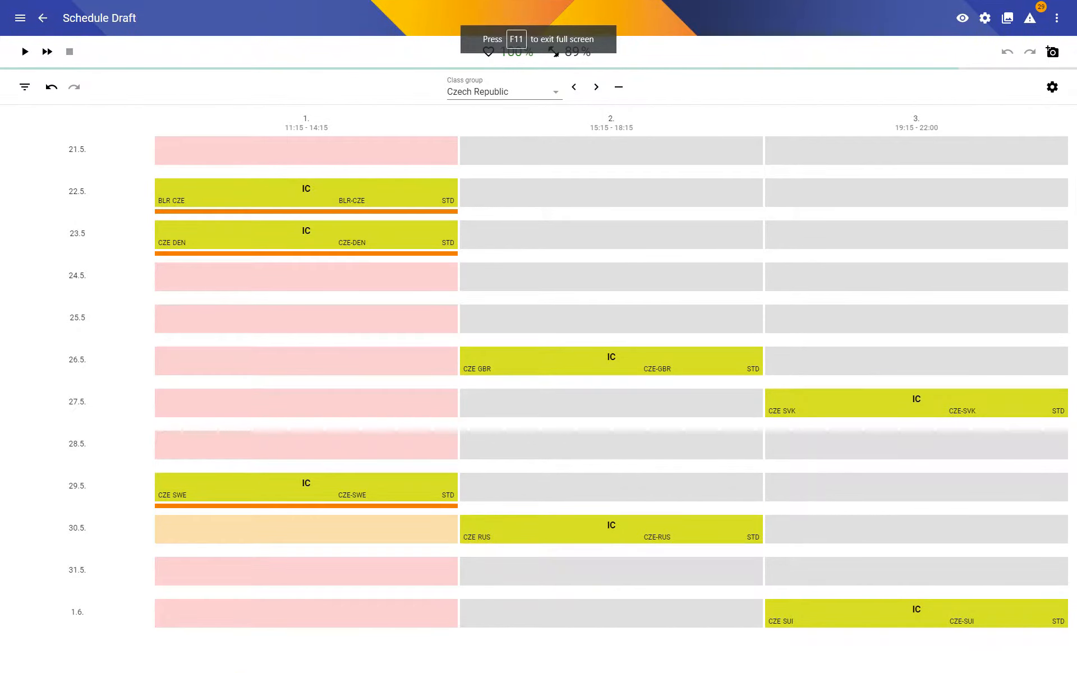
click(578, 92)
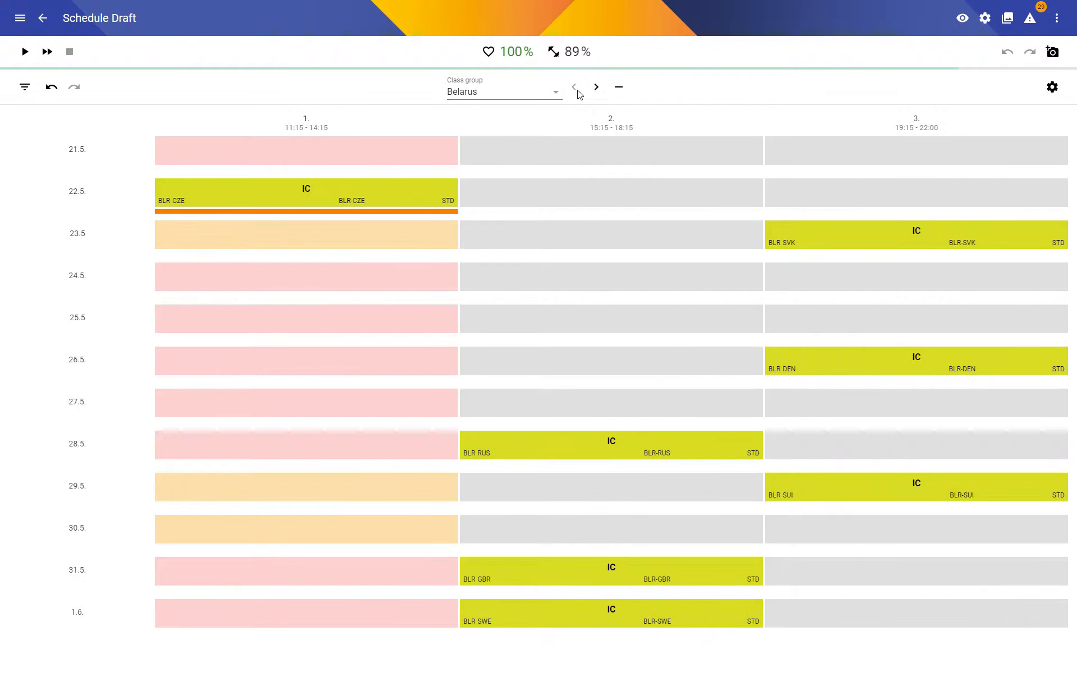
click(594, 90)
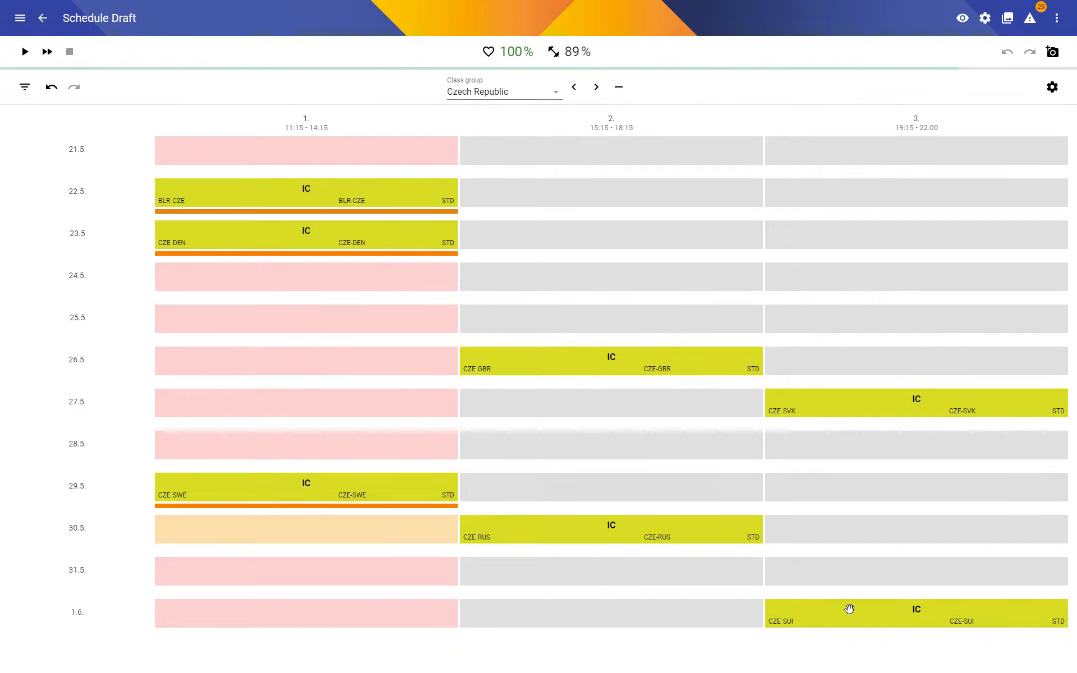
click(596, 88)
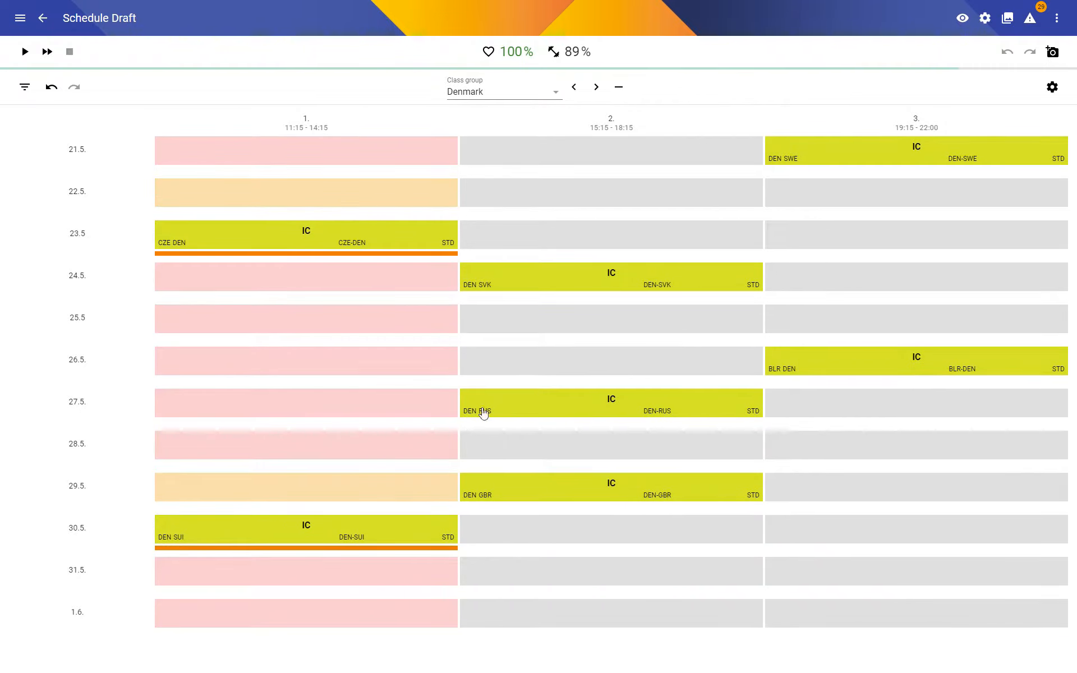
click(596, 88)
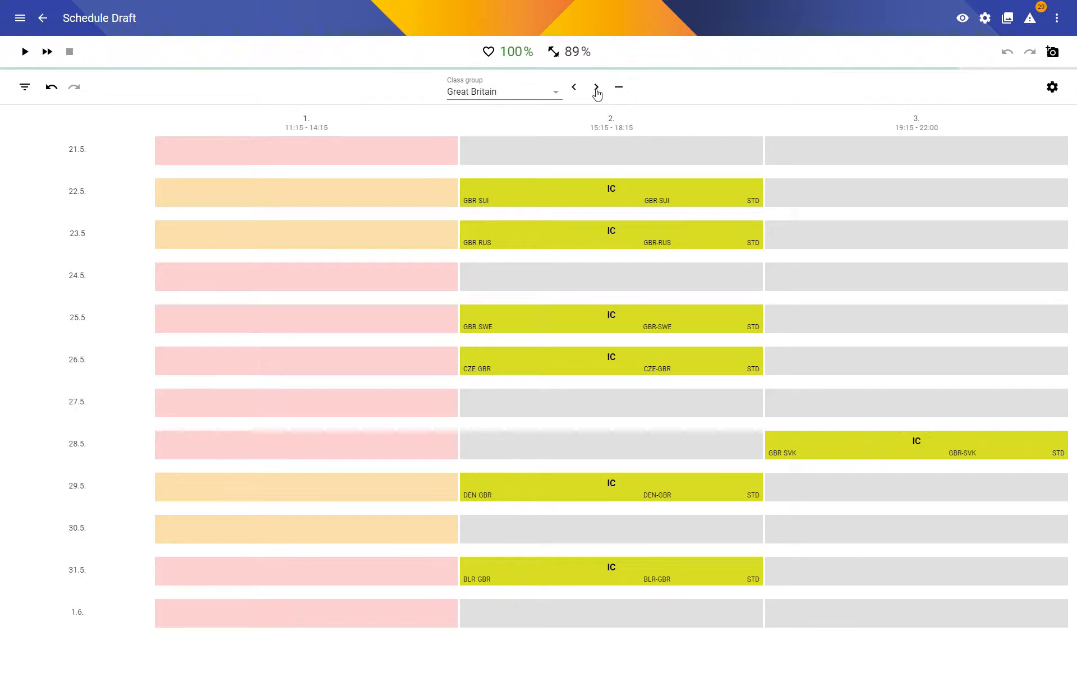
click(596, 90)
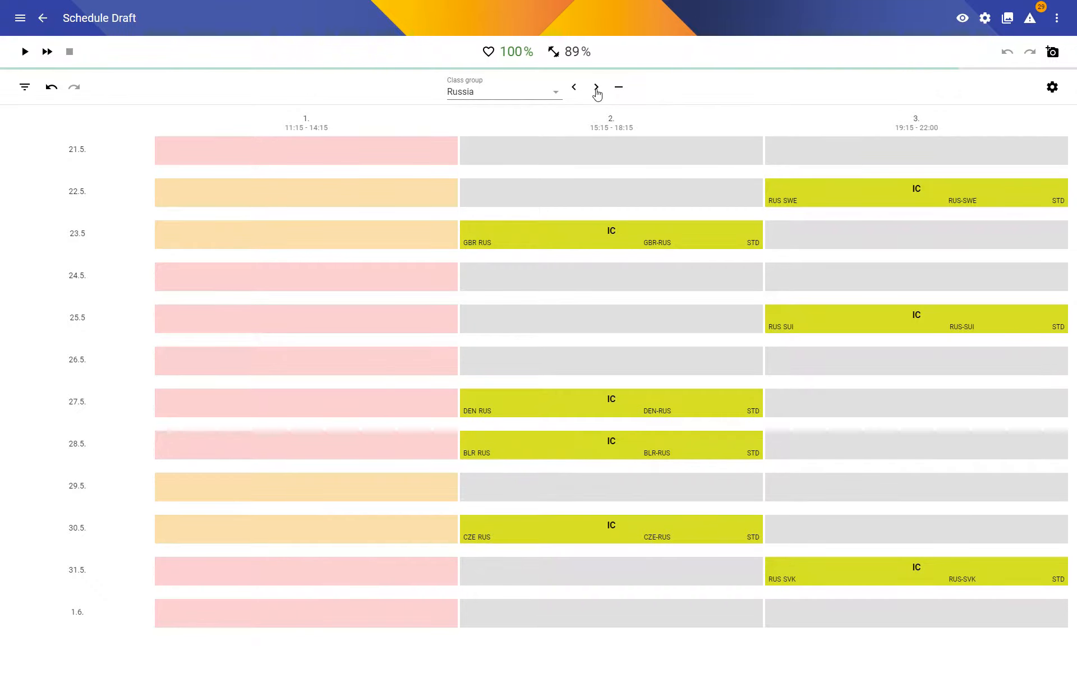
click(596, 89)
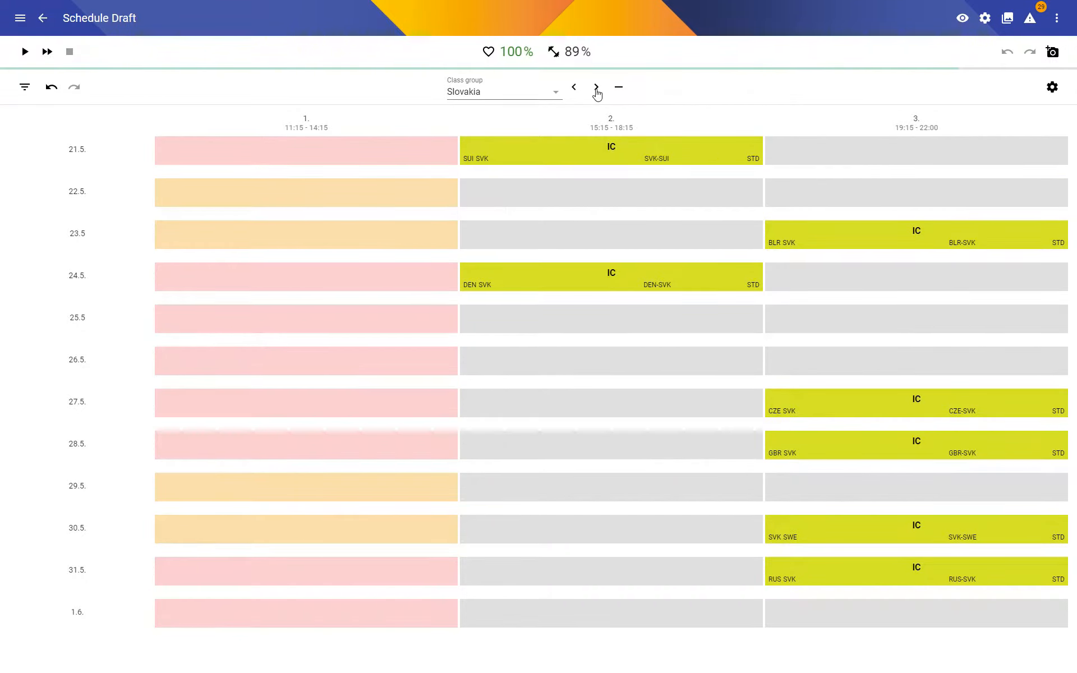
click(596, 90)
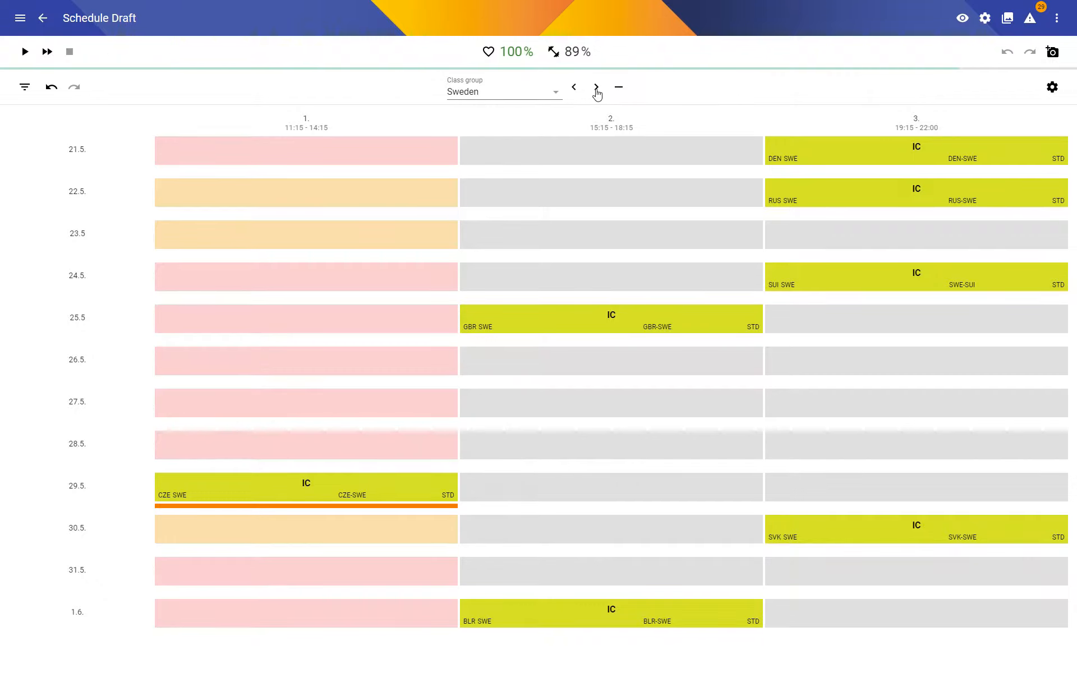
click(597, 89)
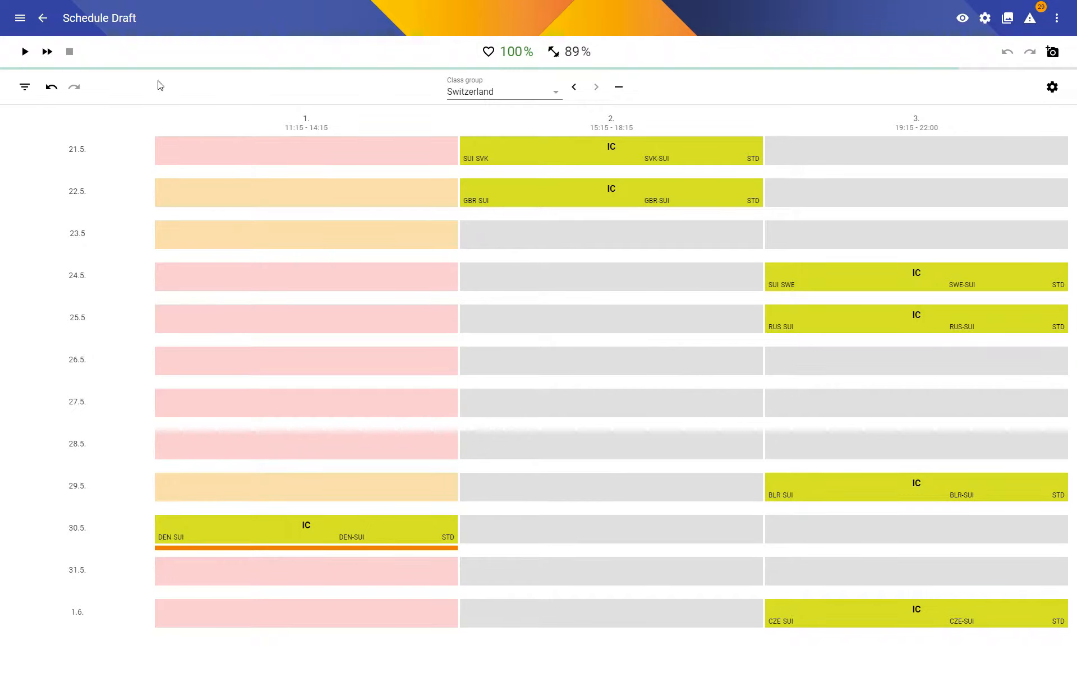
Create and save a new time field with the code 21PM-22AM in term 2021.
click(43, 20)
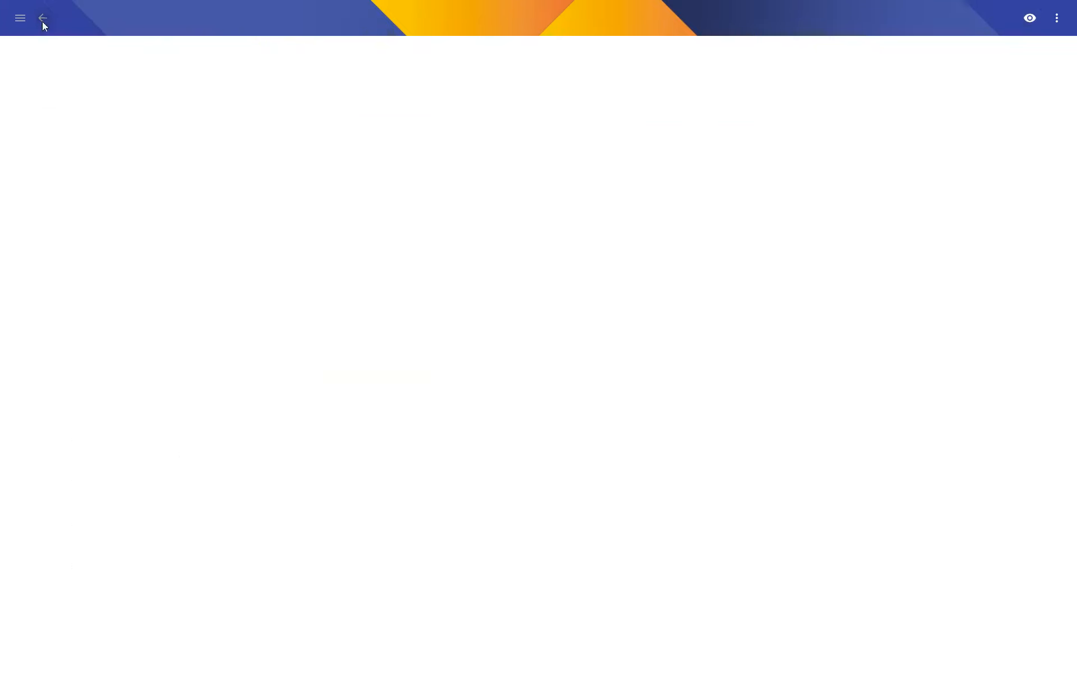
click(75, 339)
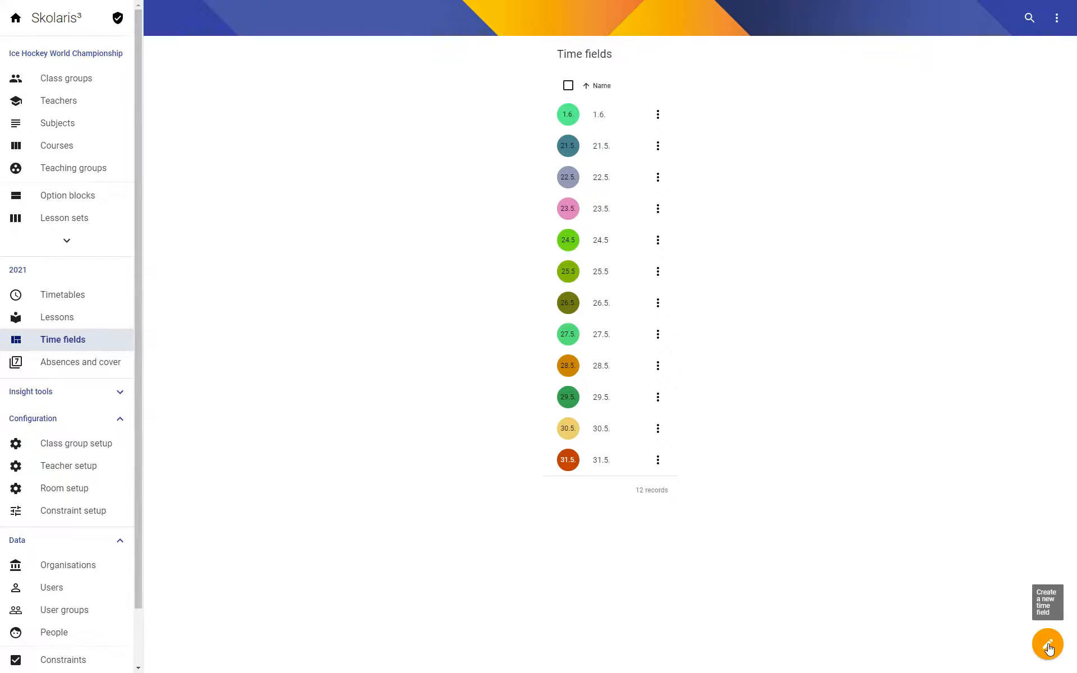
click(1047, 645)
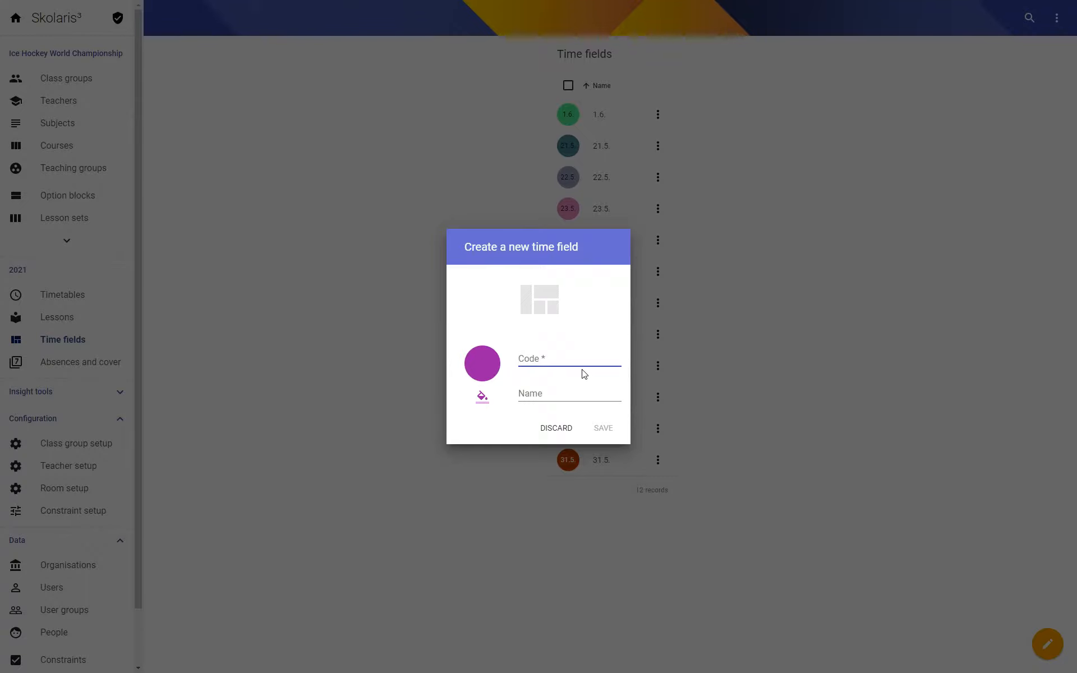
text(21-2)
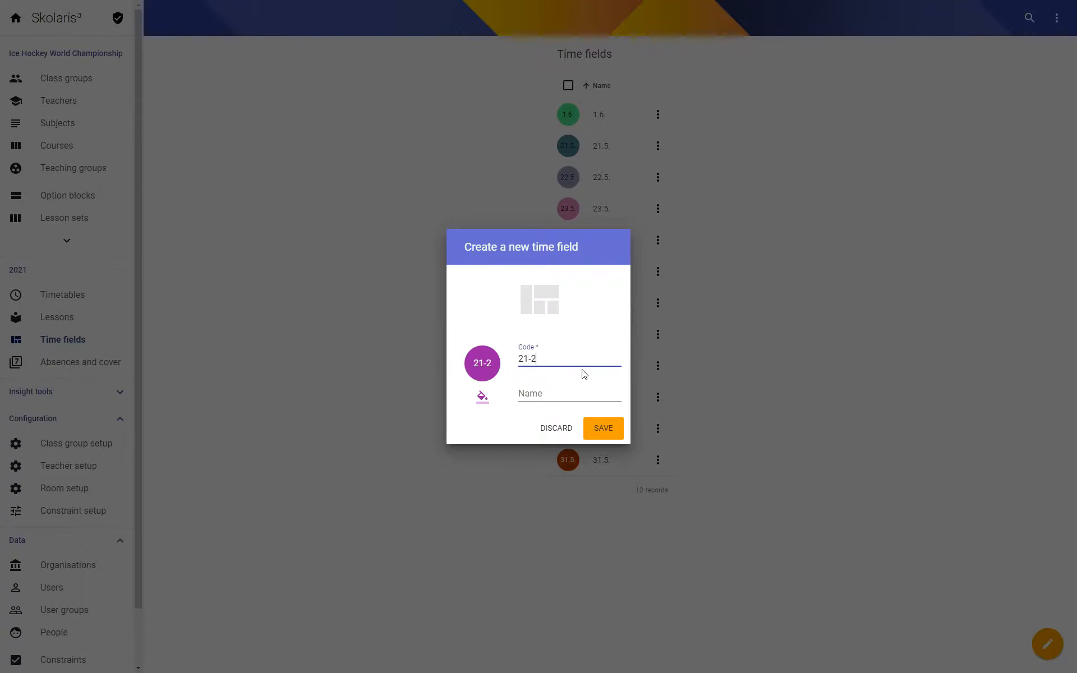
text(2)
key(Left)
key(Left)
key(Left)
text(PM)
click(606, 429)
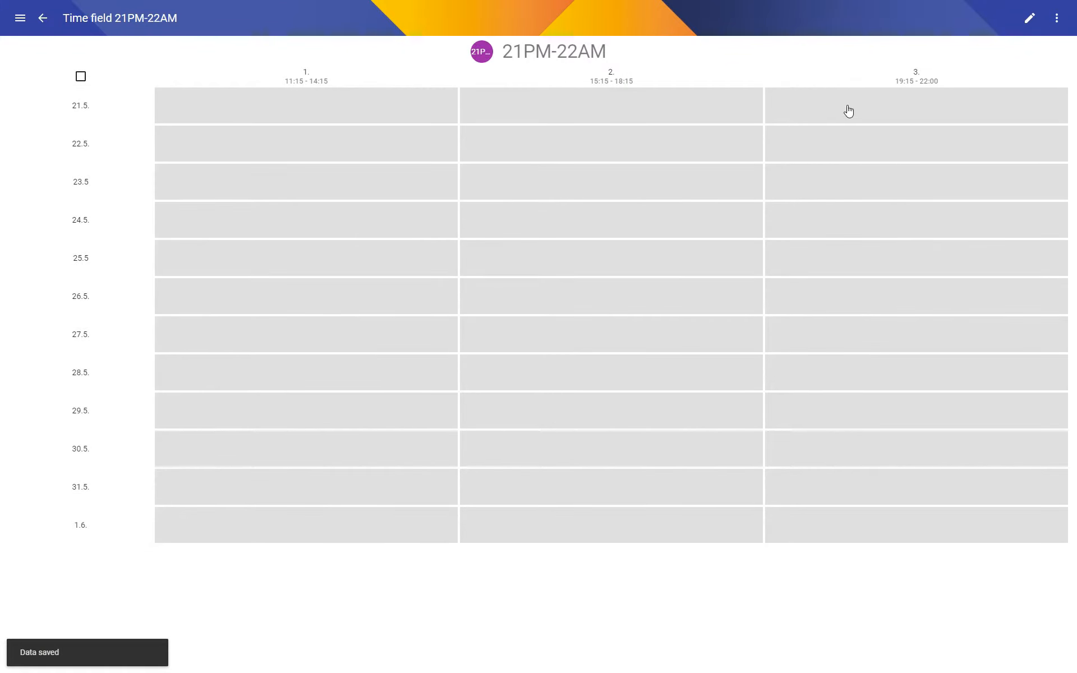
Include the third period of 21.5. and the first period of 22.5. in the 21PM-22AM time field and save it.
click(849, 111)
click(290, 148)
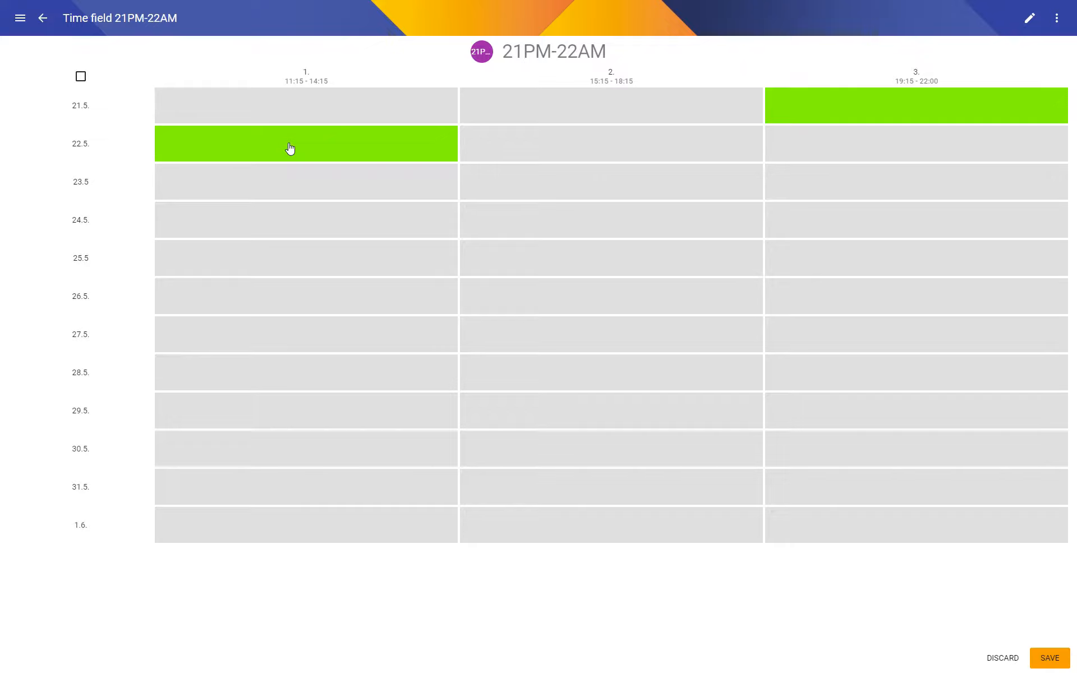
key(ctrl+s)
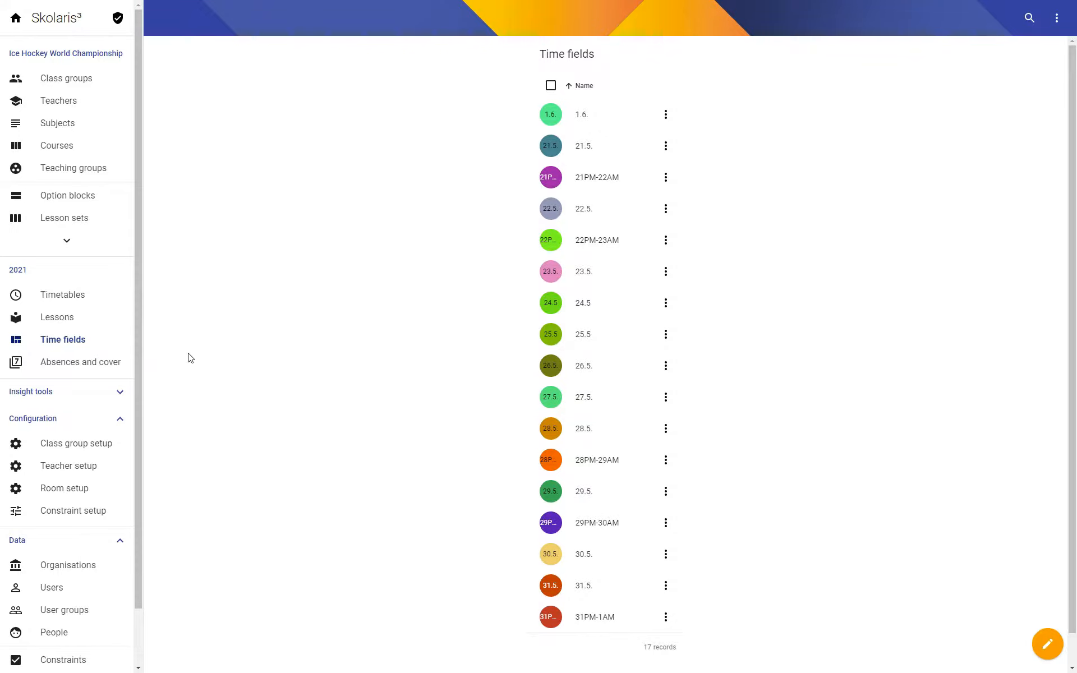
Make the first period of 1.6. fully available in the term 2021 timeslot grid and save the term.
click(18, 270)
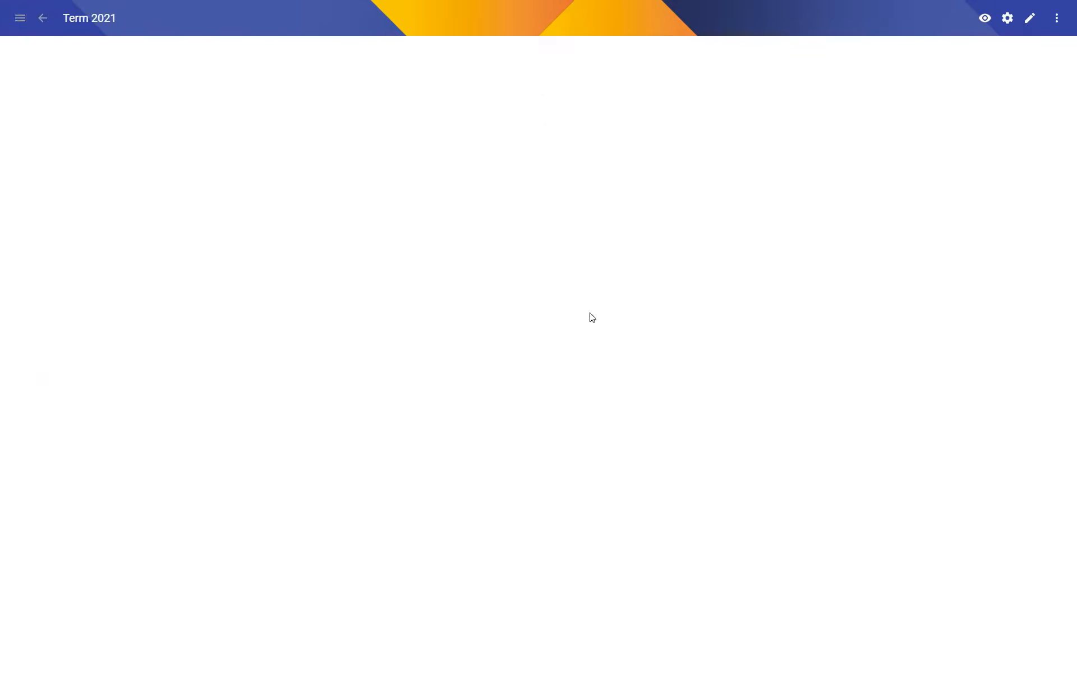
scroll(458, 350, down, 6)
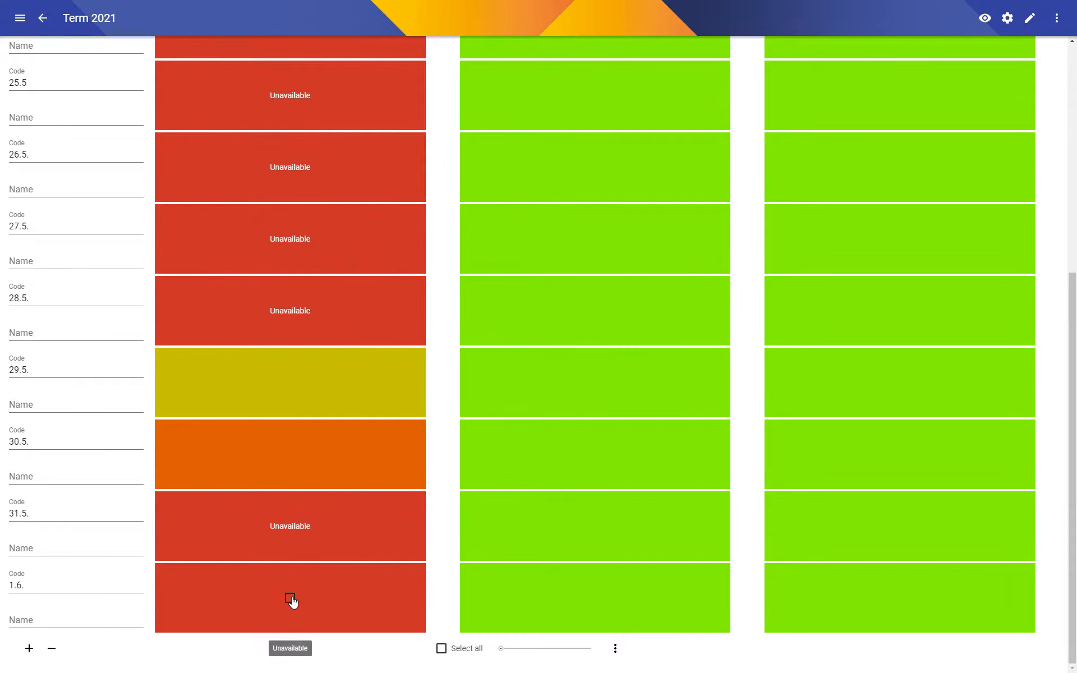
click(289, 598)
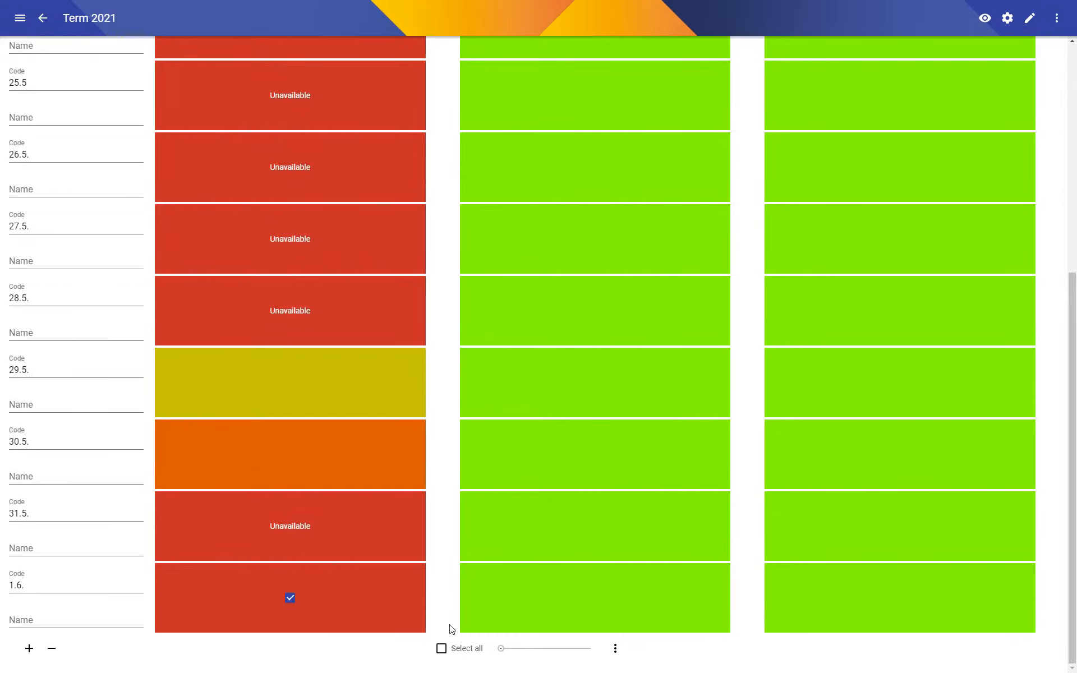
drag(540, 652, 664, 655)
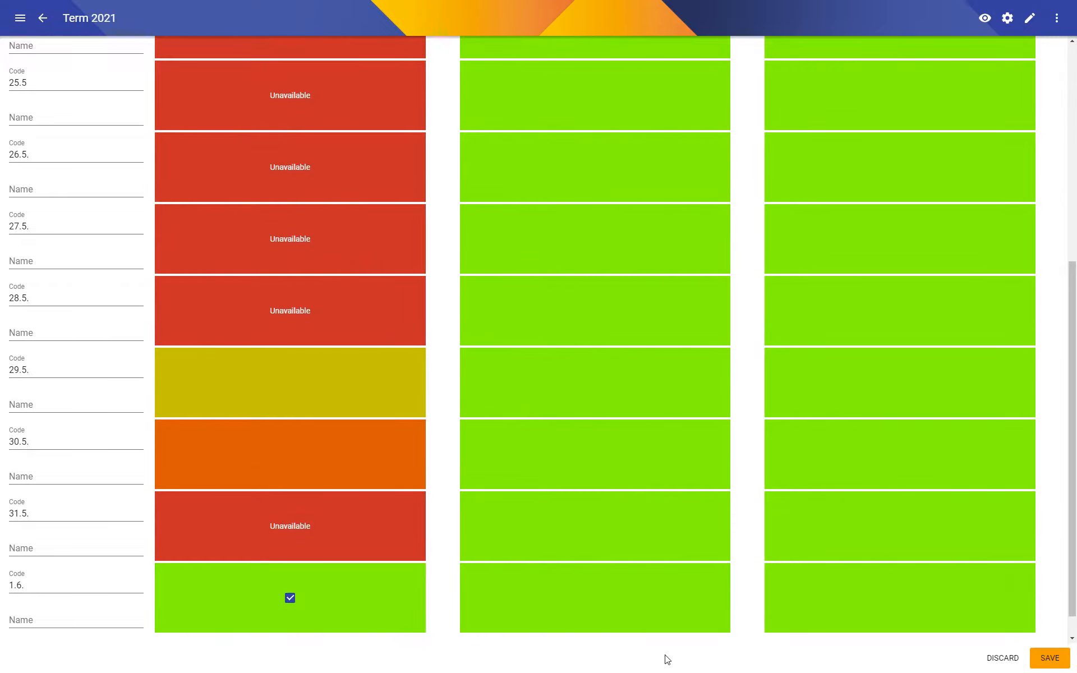
key(ctrl+s)
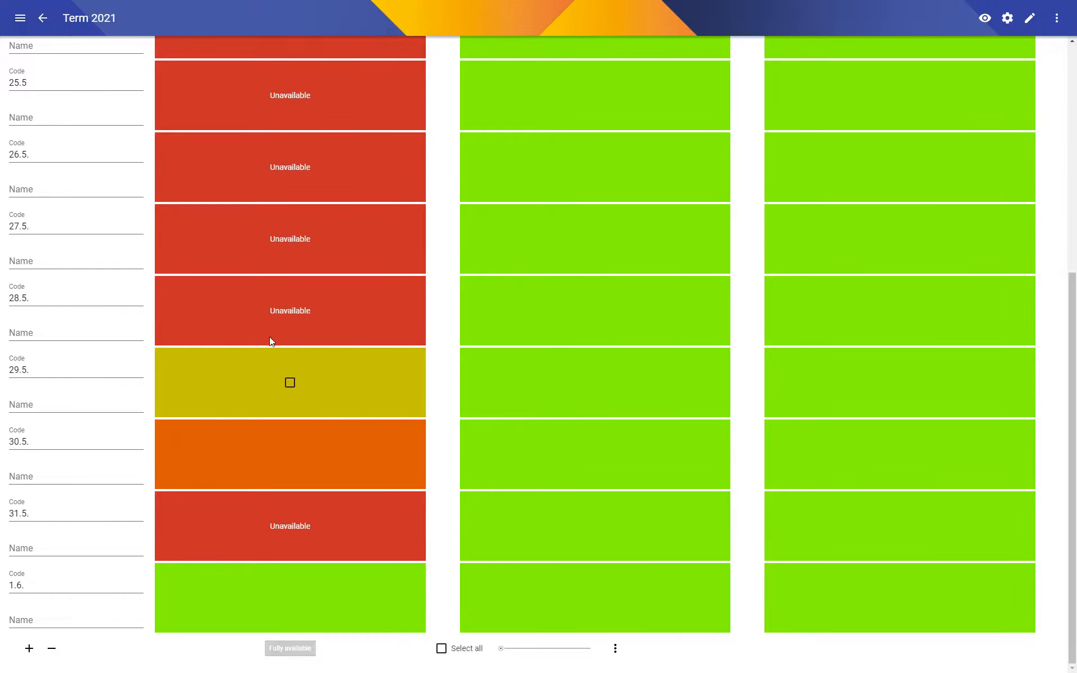
click(43, 19)
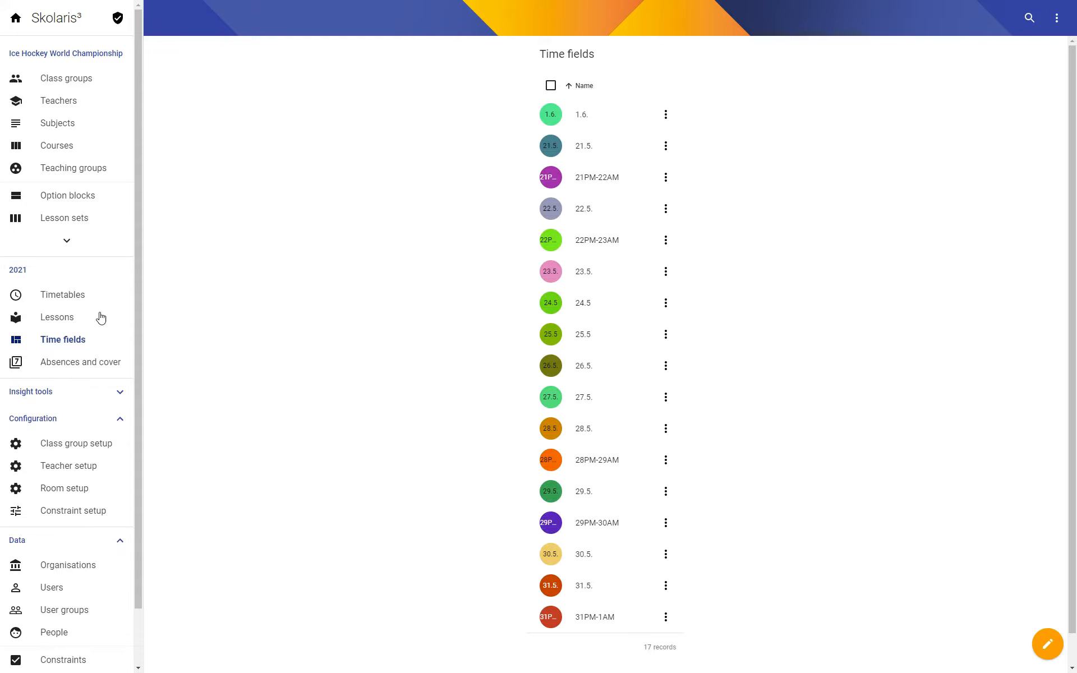
Add a required Limit busy times constraint for 21PM-22AM with a maximum of 1 period to class group configuration set 2021.
click(63, 84)
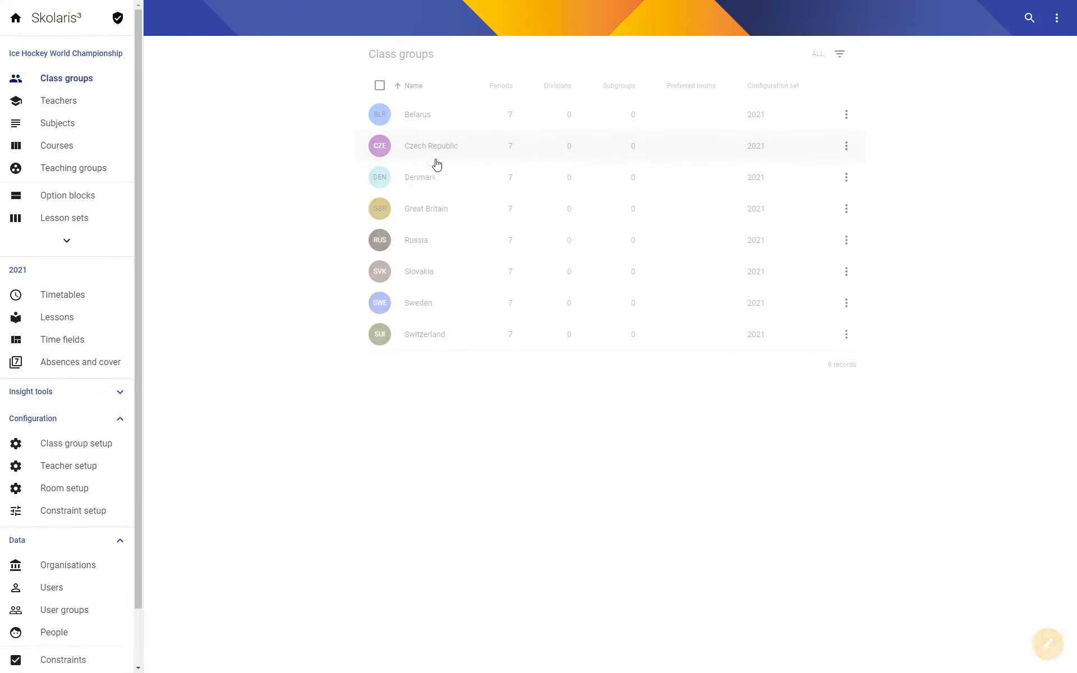
click(437, 162)
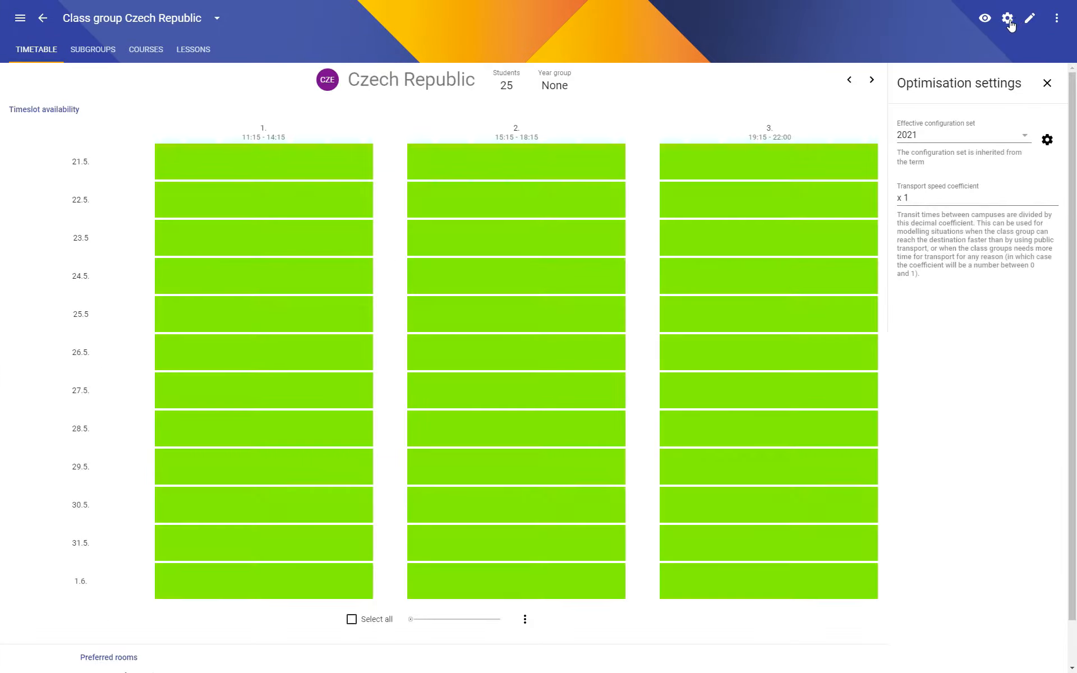
click(1047, 141)
scroll(566, 457, down, 10)
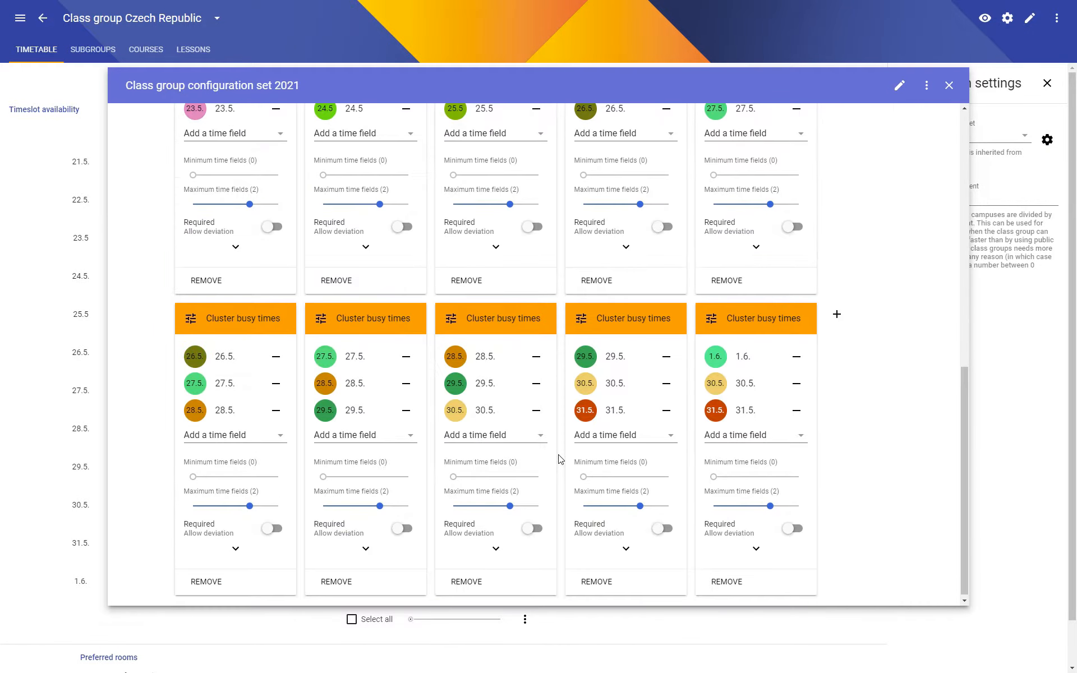
click(837, 312)
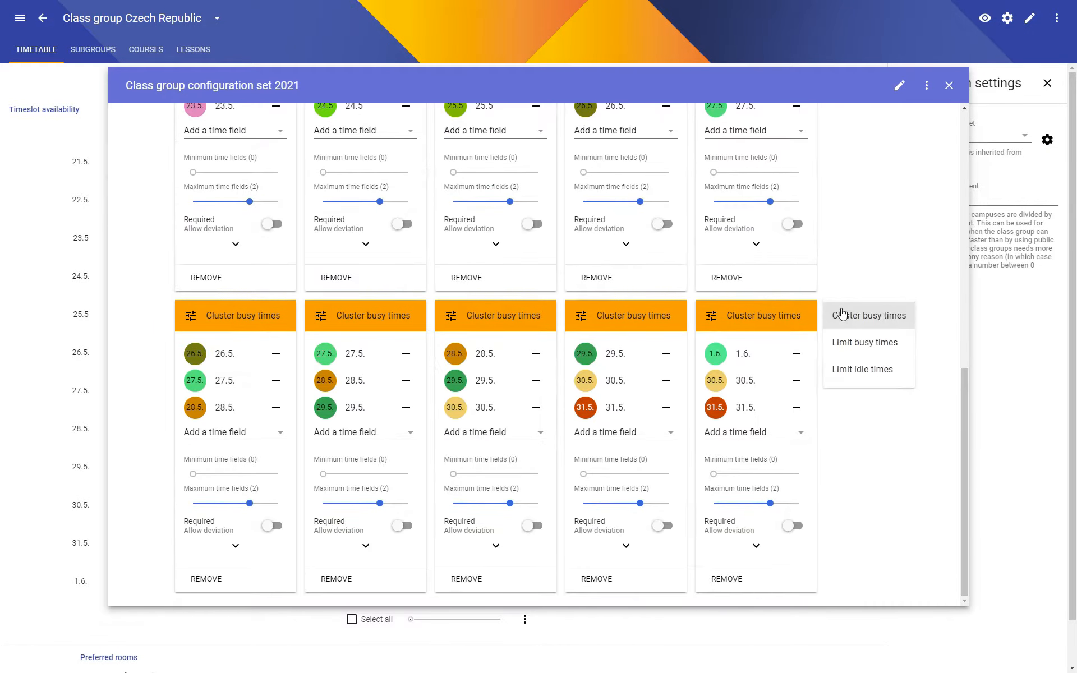
click(853, 348)
click(232, 403)
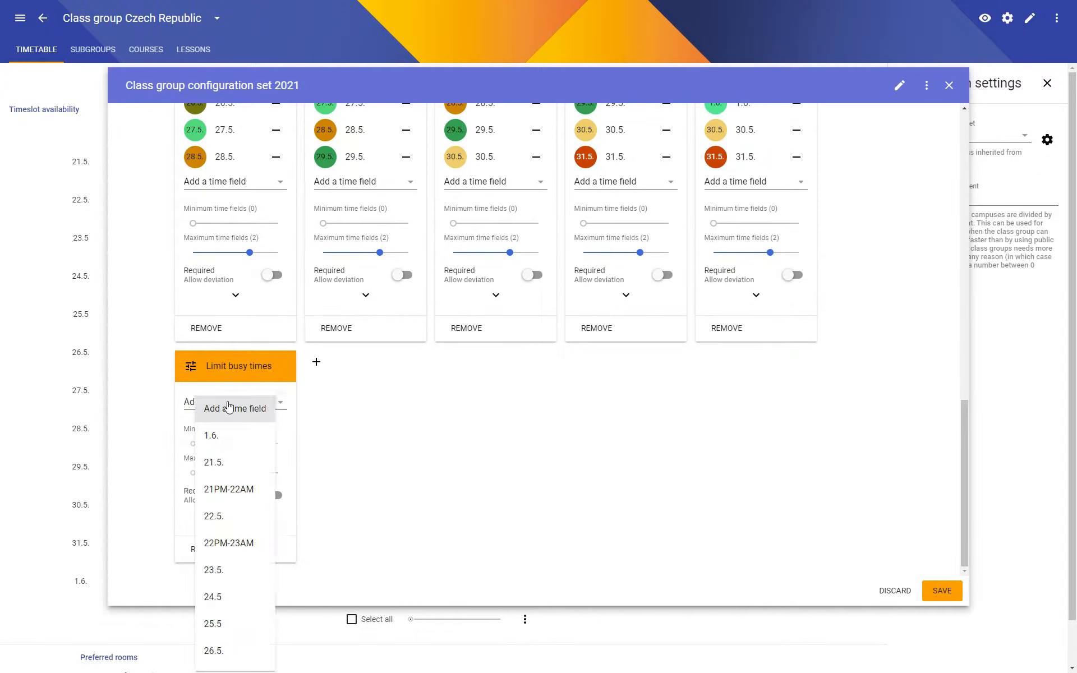
click(225, 490)
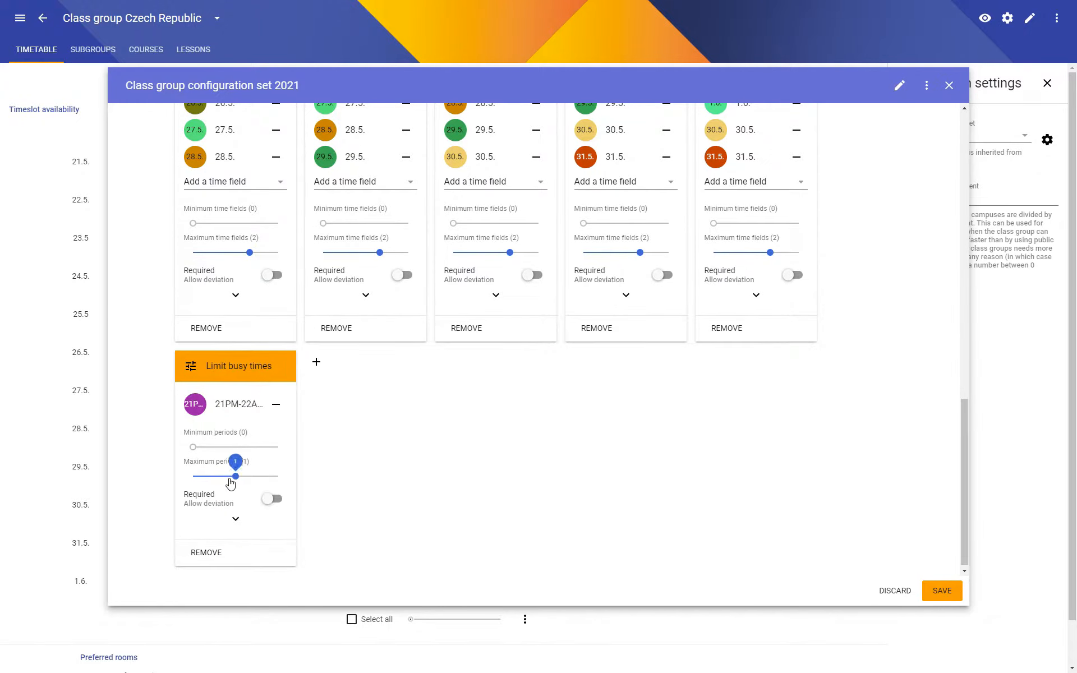
click(275, 499)
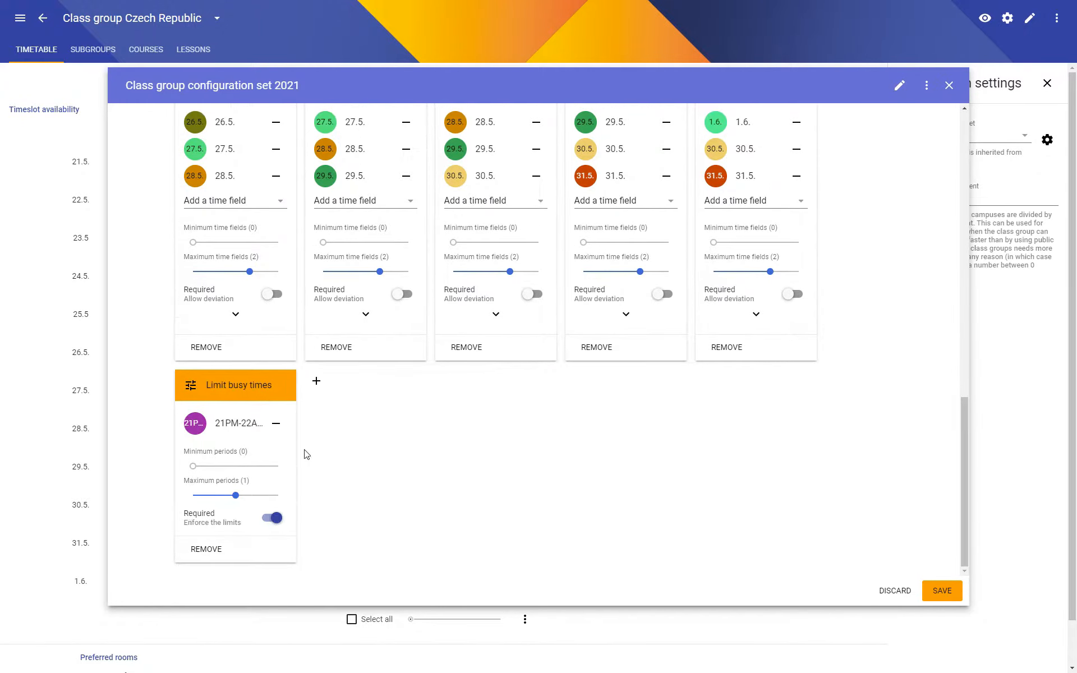
Add a required Limit busy times constraint for time field 22PM-23AM with a maximum of 1 period.
click(317, 382)
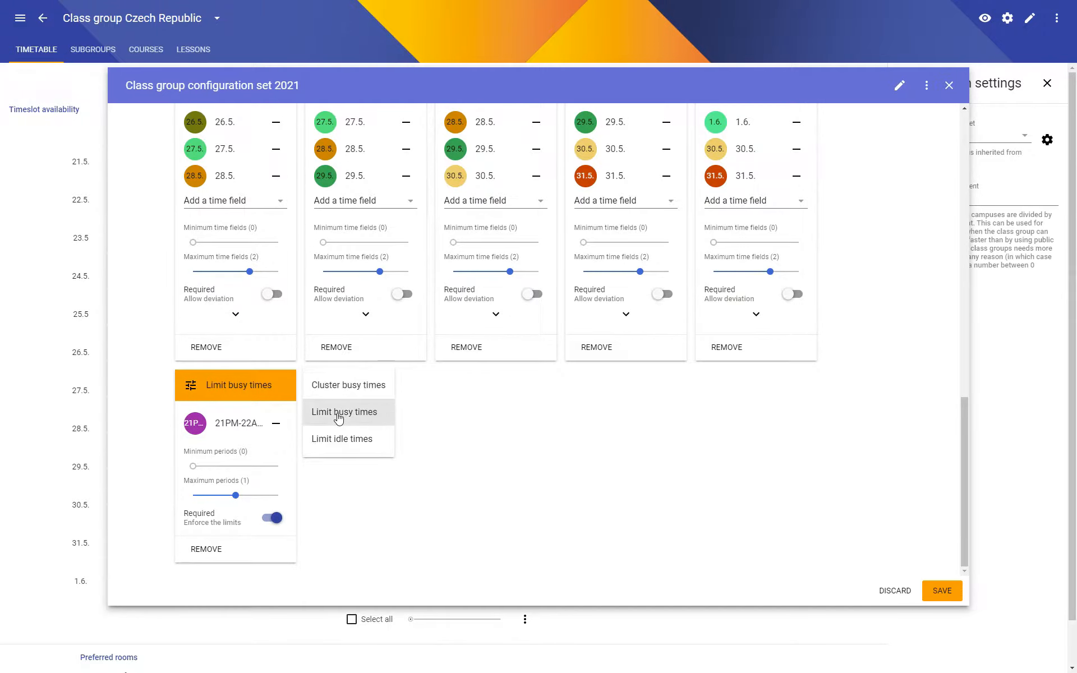
click(339, 413)
click(388, 402)
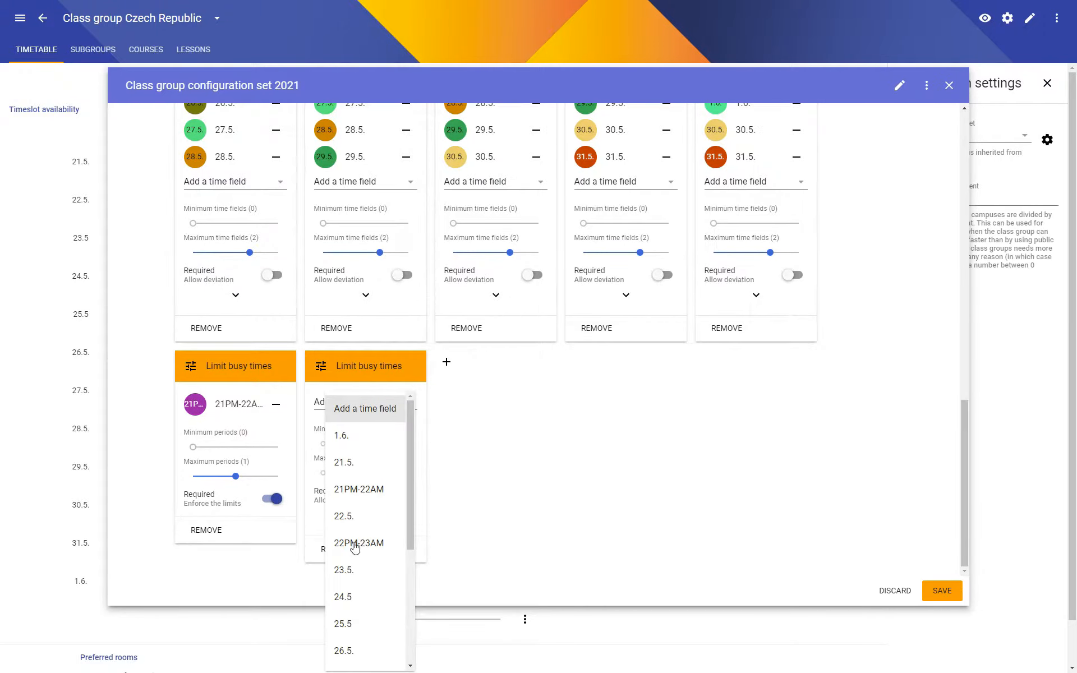
click(355, 542)
click(365, 476)
click(402, 498)
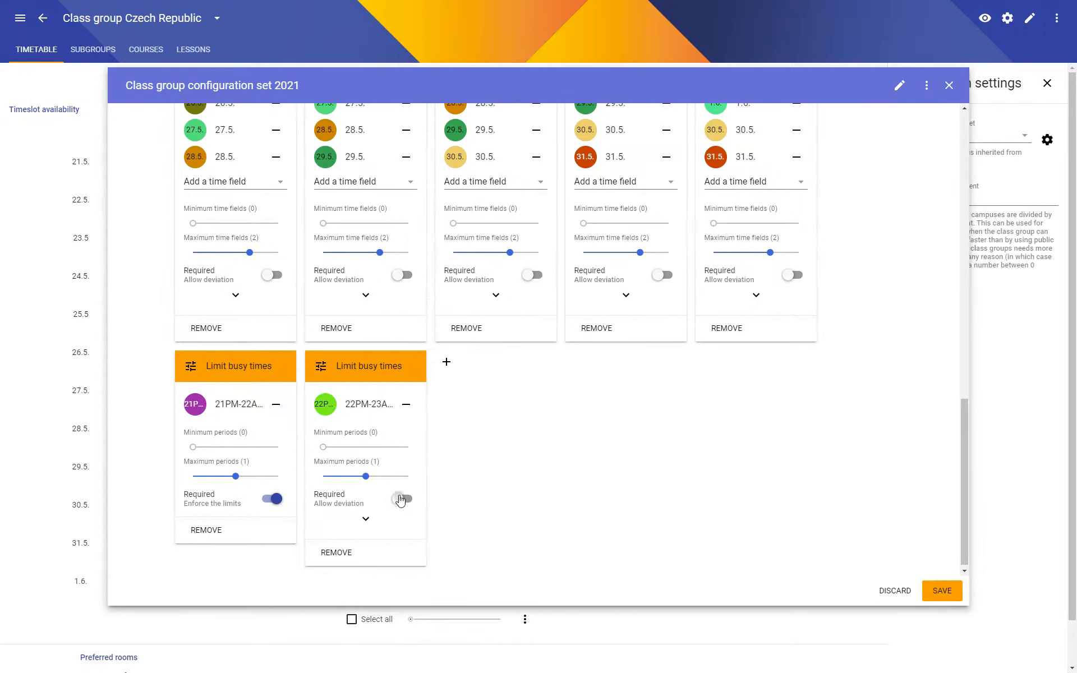
Add required Limit busy times constraints for 28PM-29AM and 29PM-30AM with maximum 1 period each, and remove the empty Cluster busy times constraint.
click(445, 388)
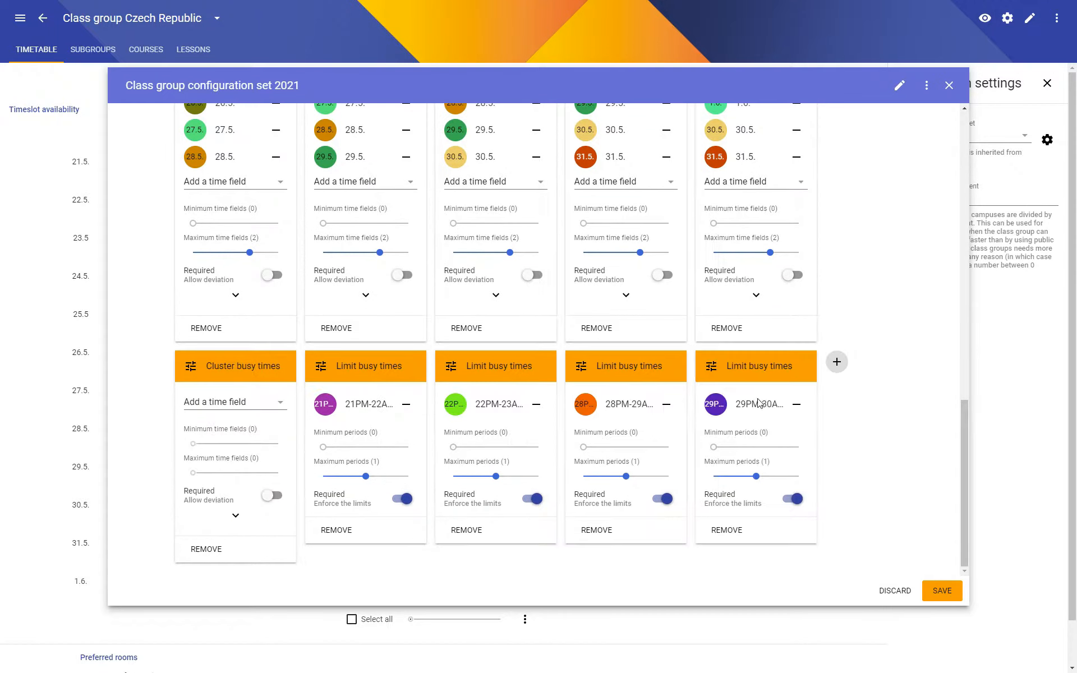
click(193, 552)
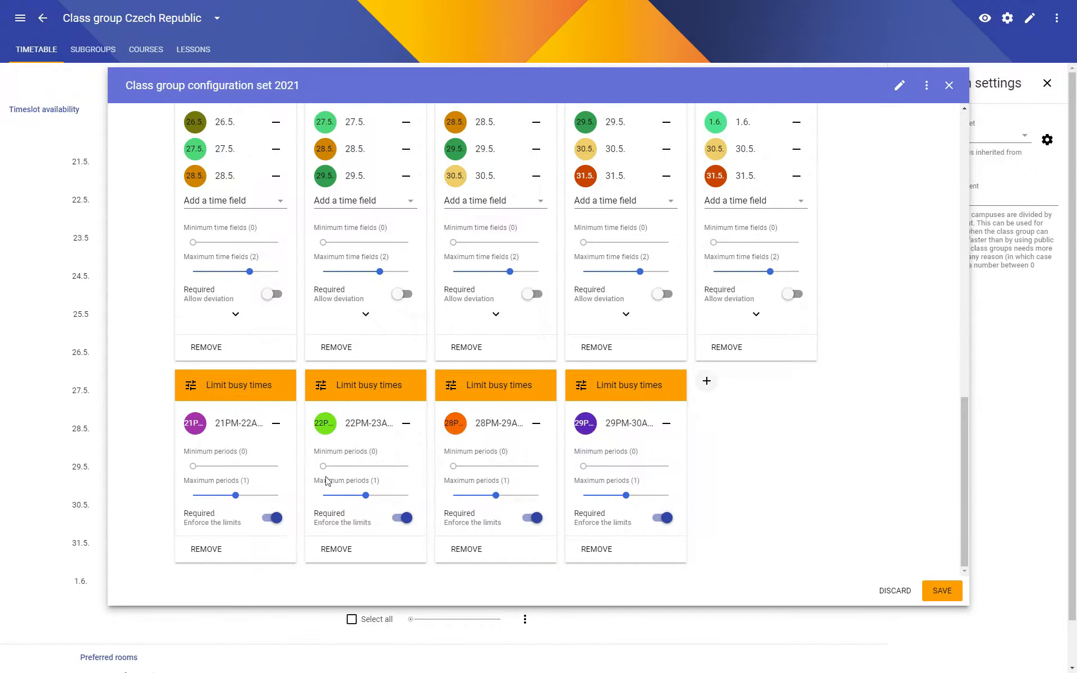
Add a required Limit busy times constraint for 31PM-1AM with a maximum of 1 period and save the configuration set.
click(707, 383)
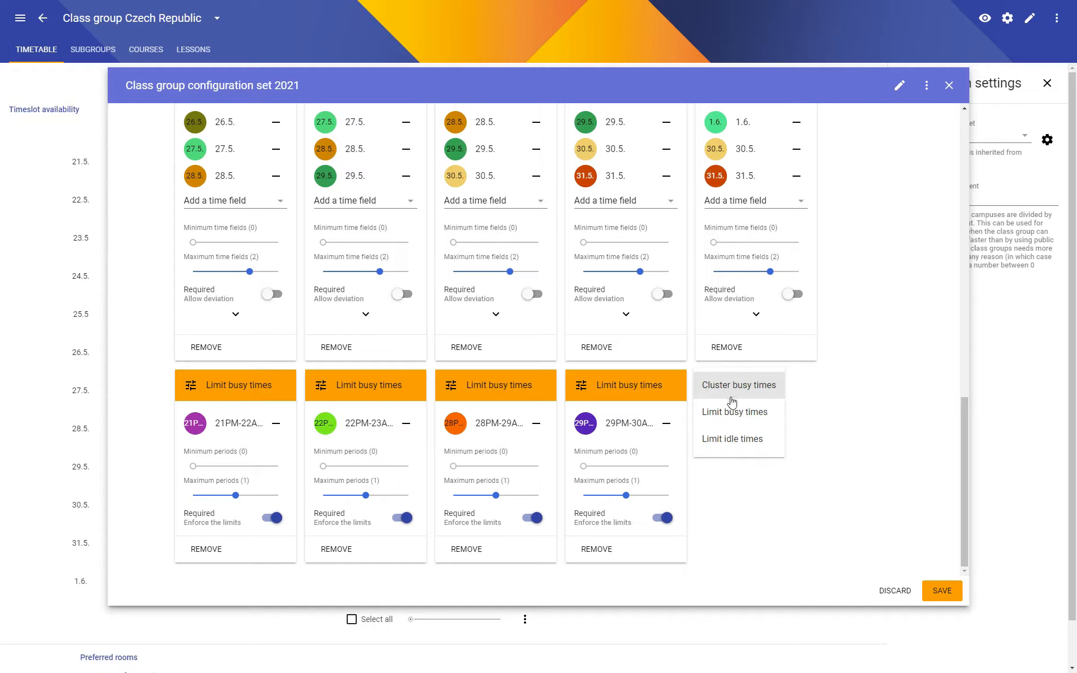
click(738, 419)
click(740, 403)
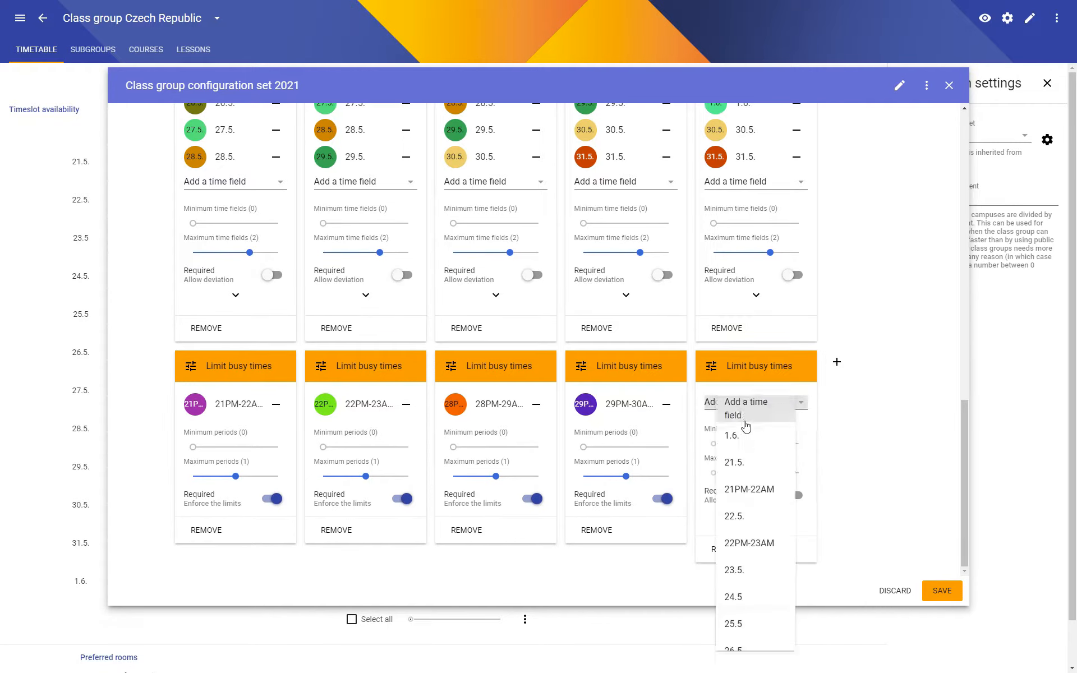
scroll(723, 516, down, 3)
click(738, 656)
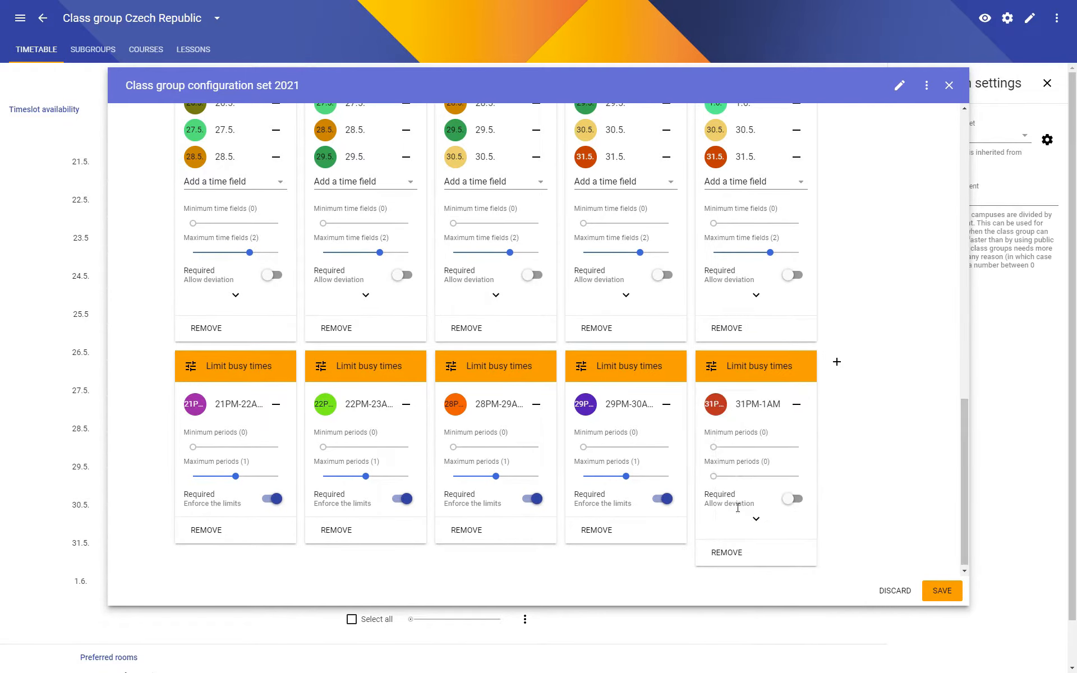
click(754, 476)
click(791, 499)
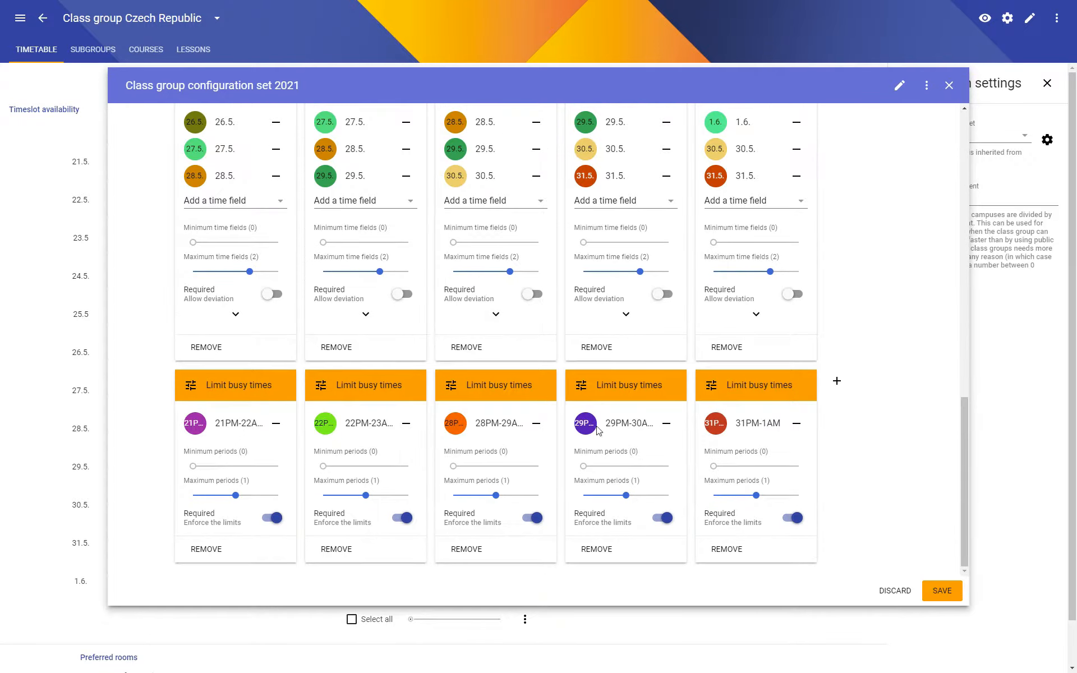
click(938, 590)
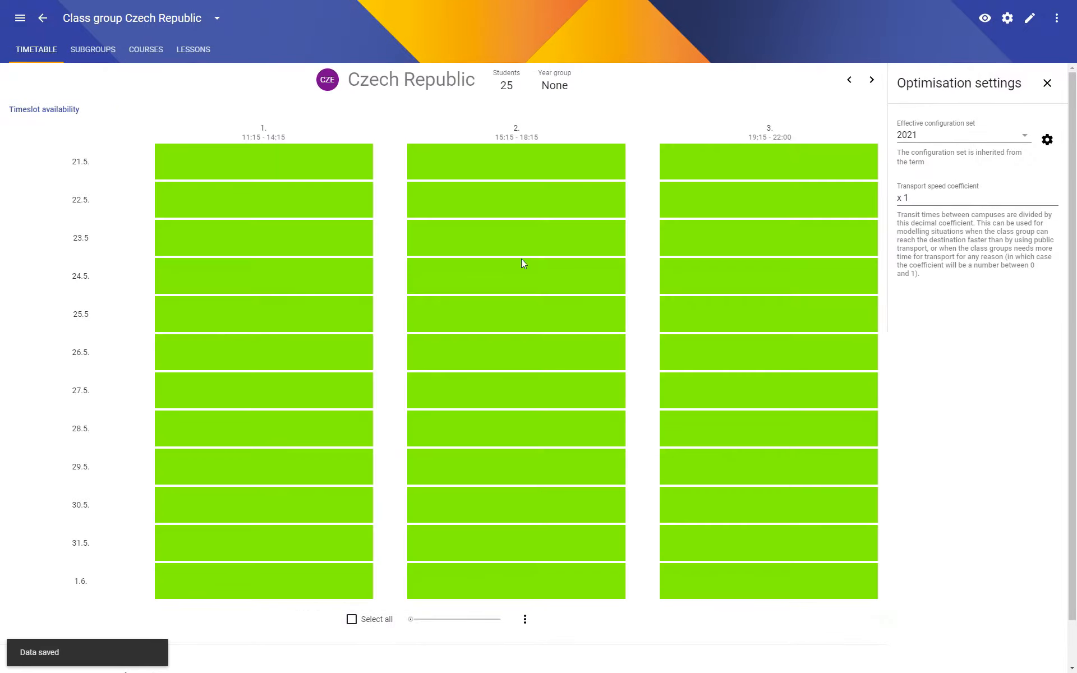
Open the Schedule Draft timetable and examine the broken hard constraints in the health breakdown.
click(40, 20)
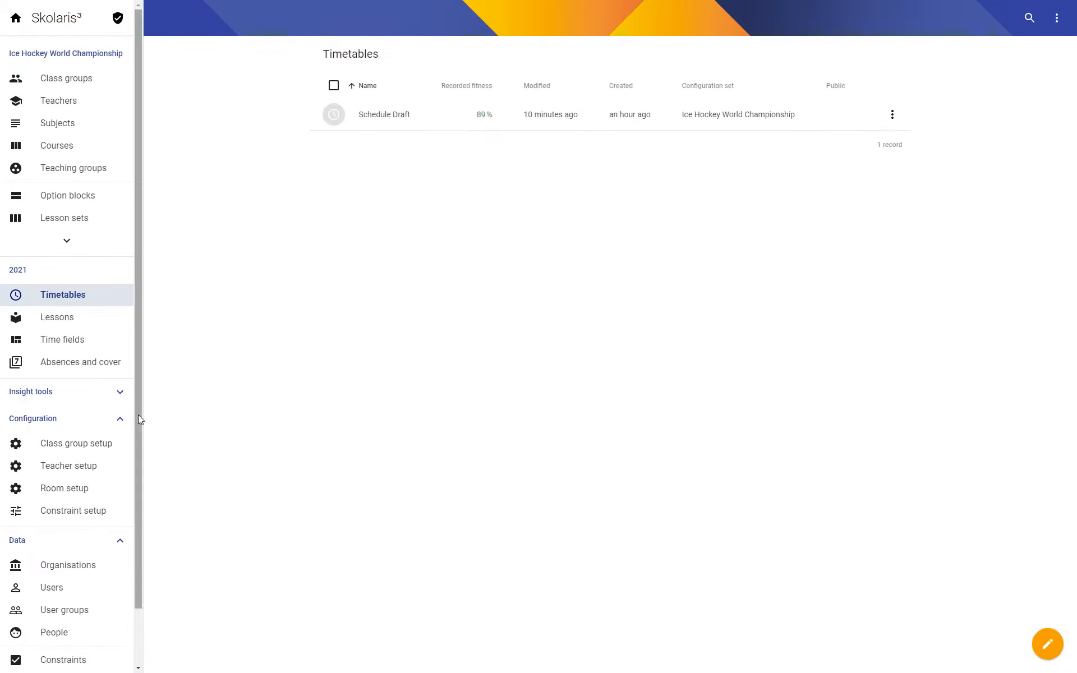
click(387, 118)
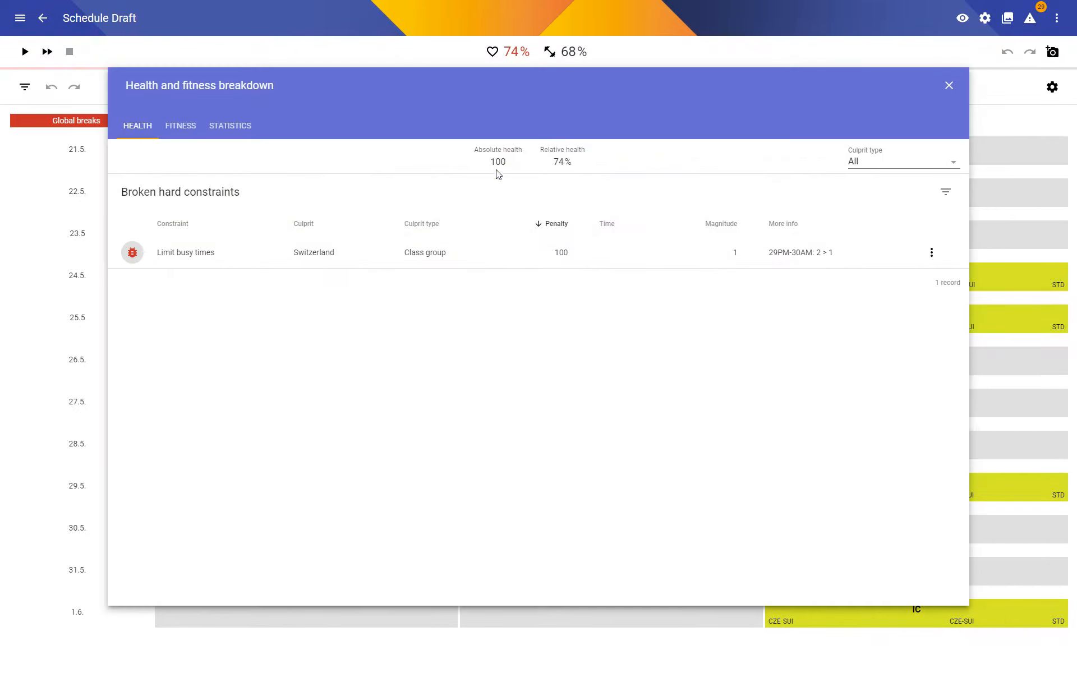
click(175, 250)
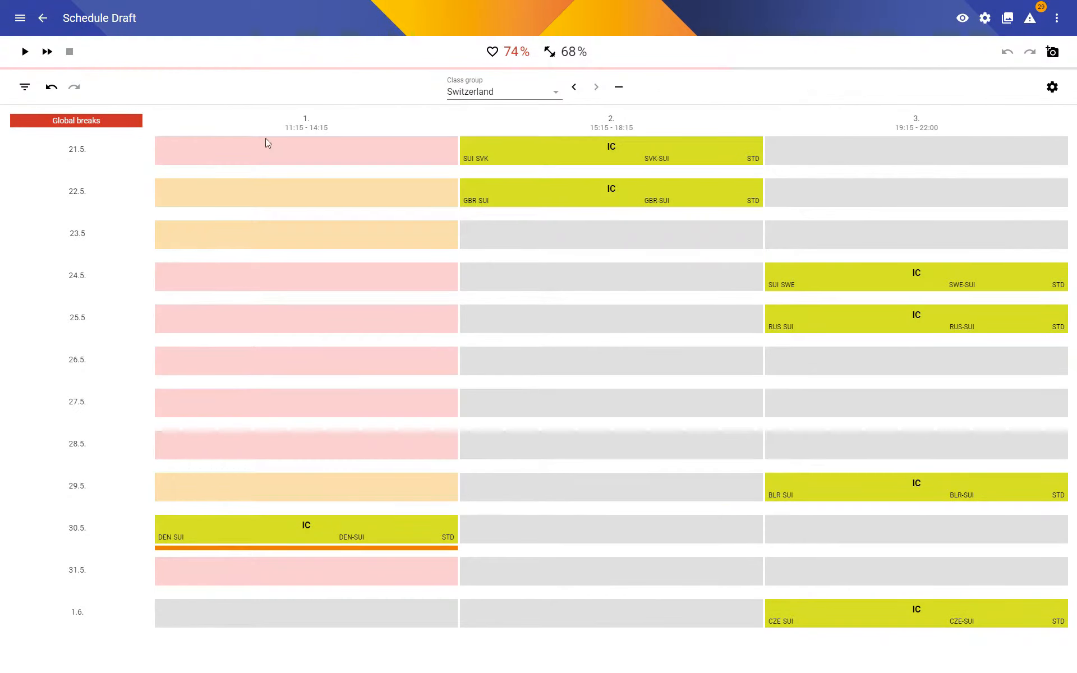
Run the timetable optimisation again, stop it and check the broken constraints in the fitness breakdown.
click(25, 55)
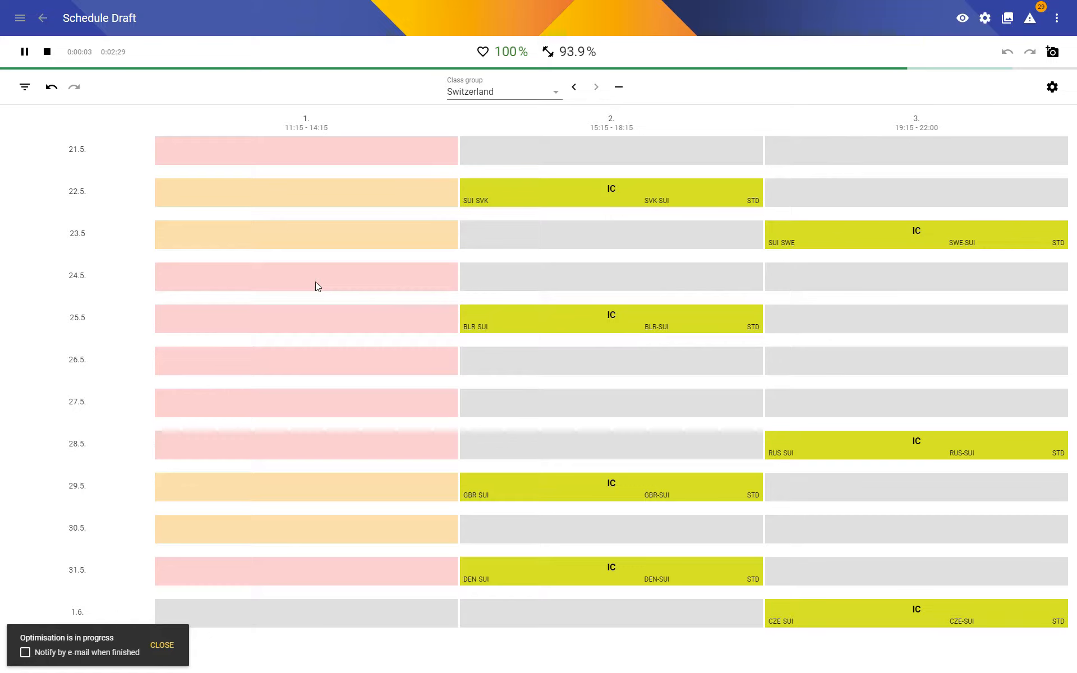
click(48, 53)
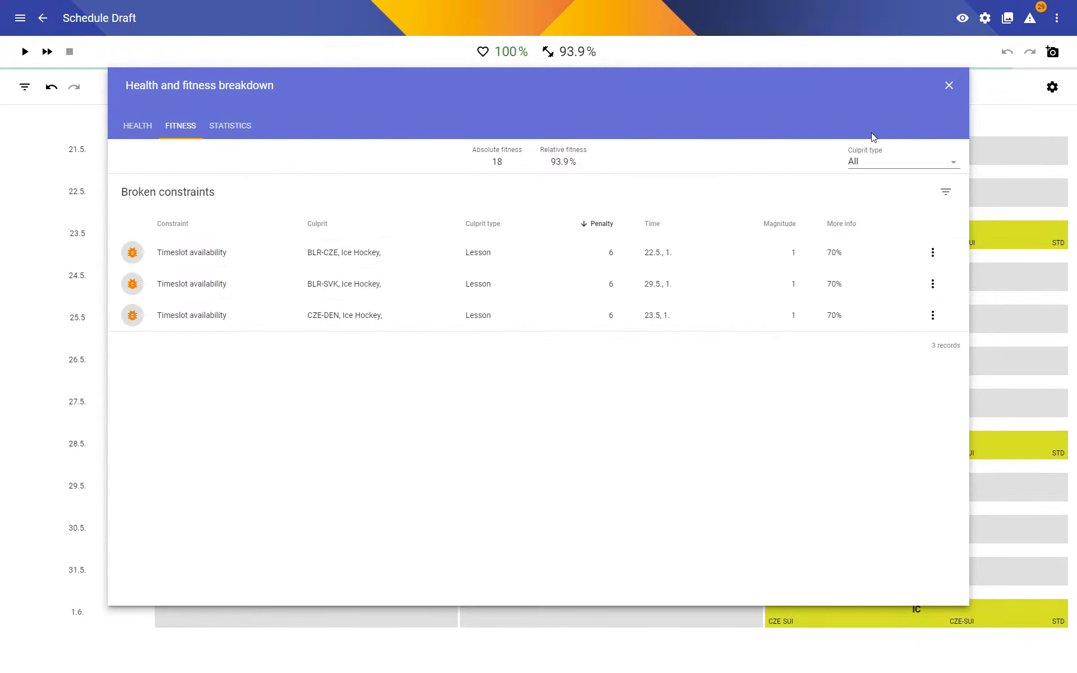
Close the fitness breakdown and examine each team's match schedule from Switzerland back to the Czech Republic.
click(950, 87)
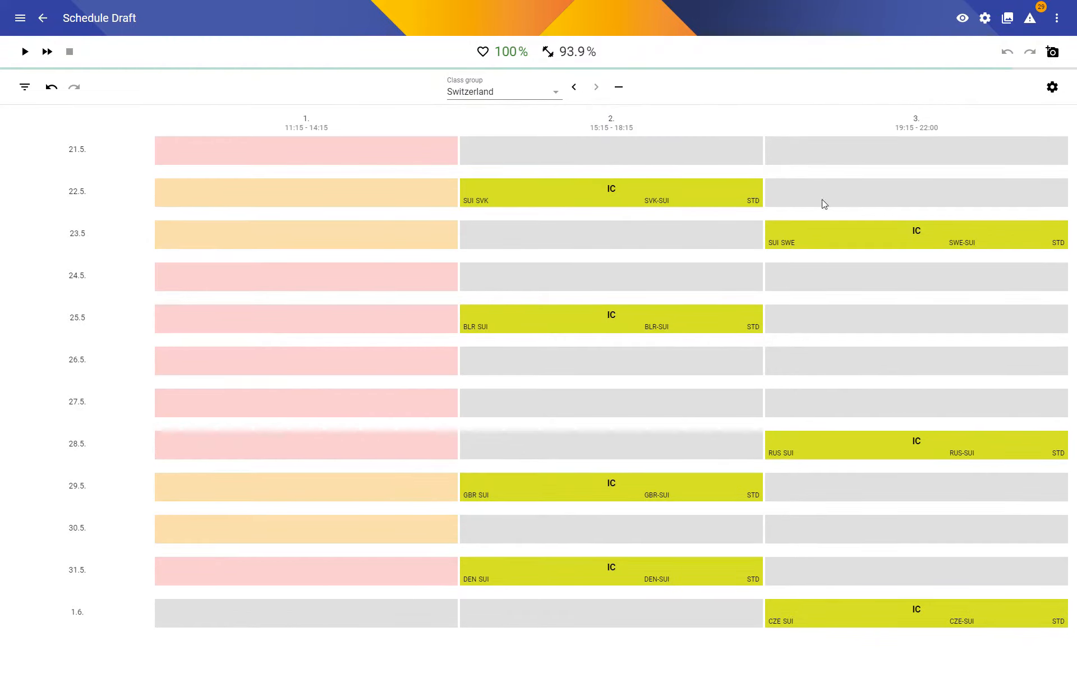
click(574, 88)
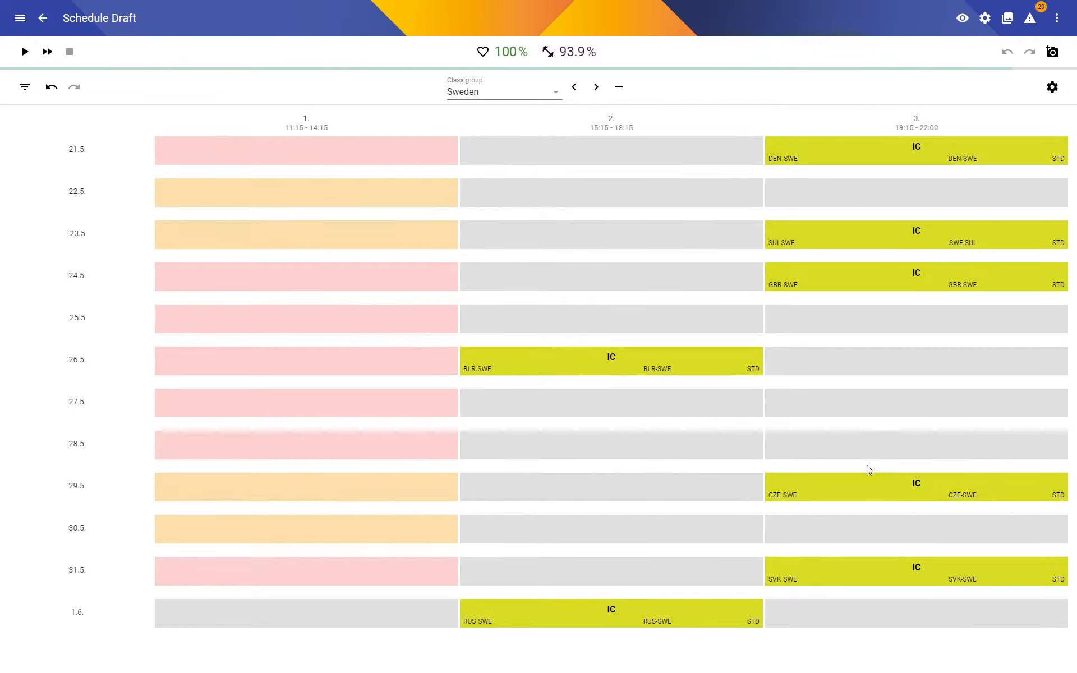
click(575, 88)
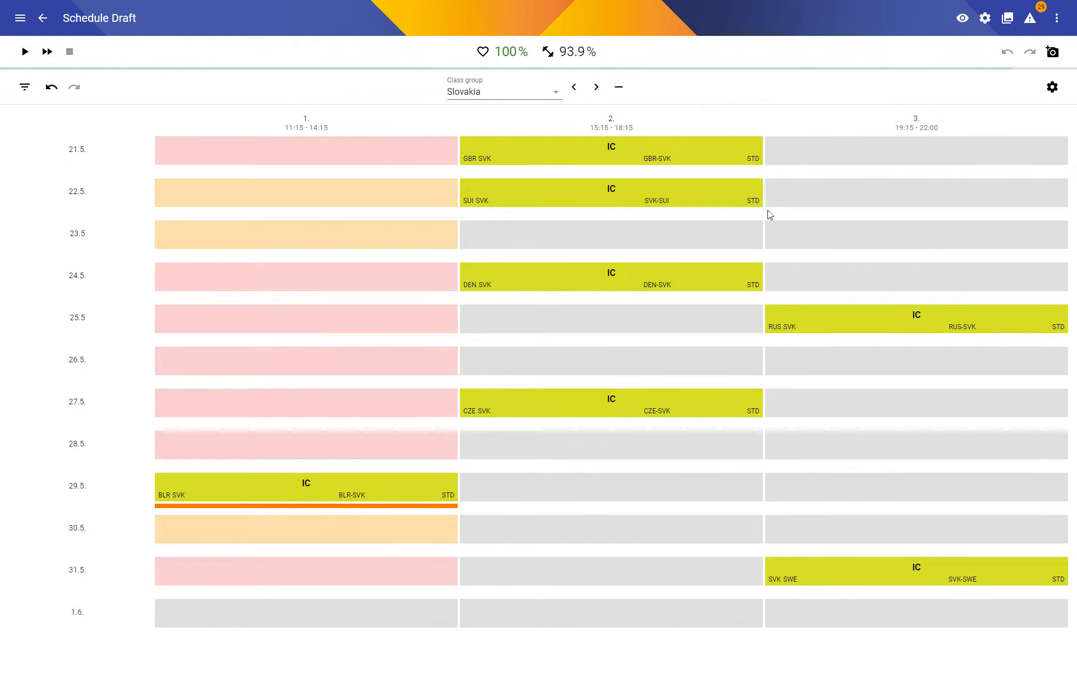
click(574, 88)
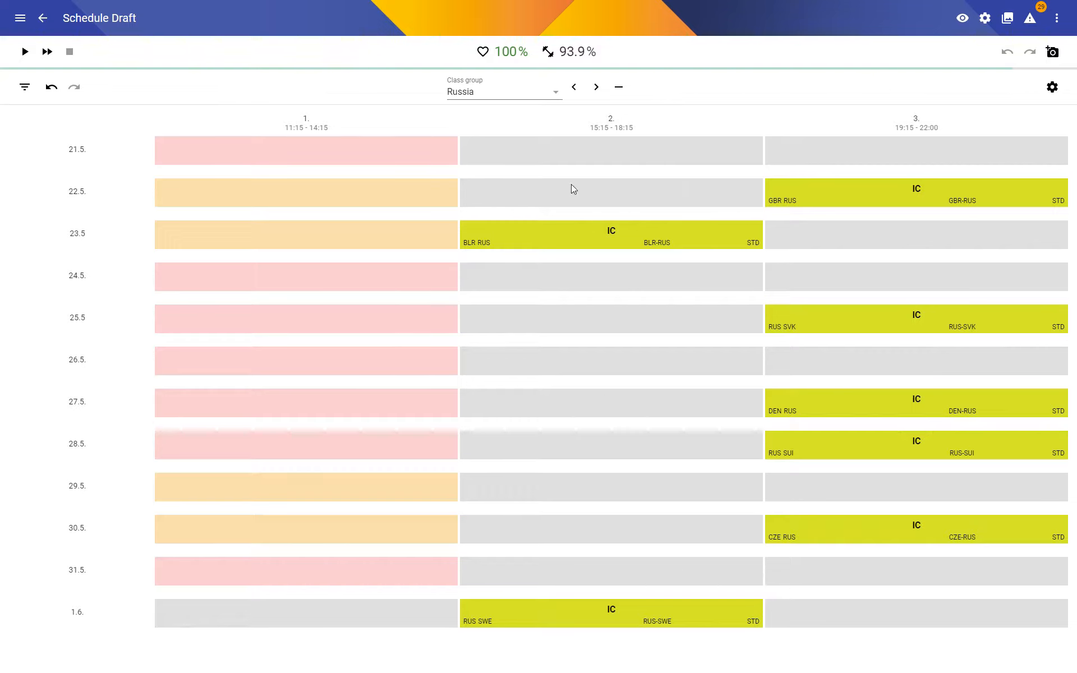
click(574, 89)
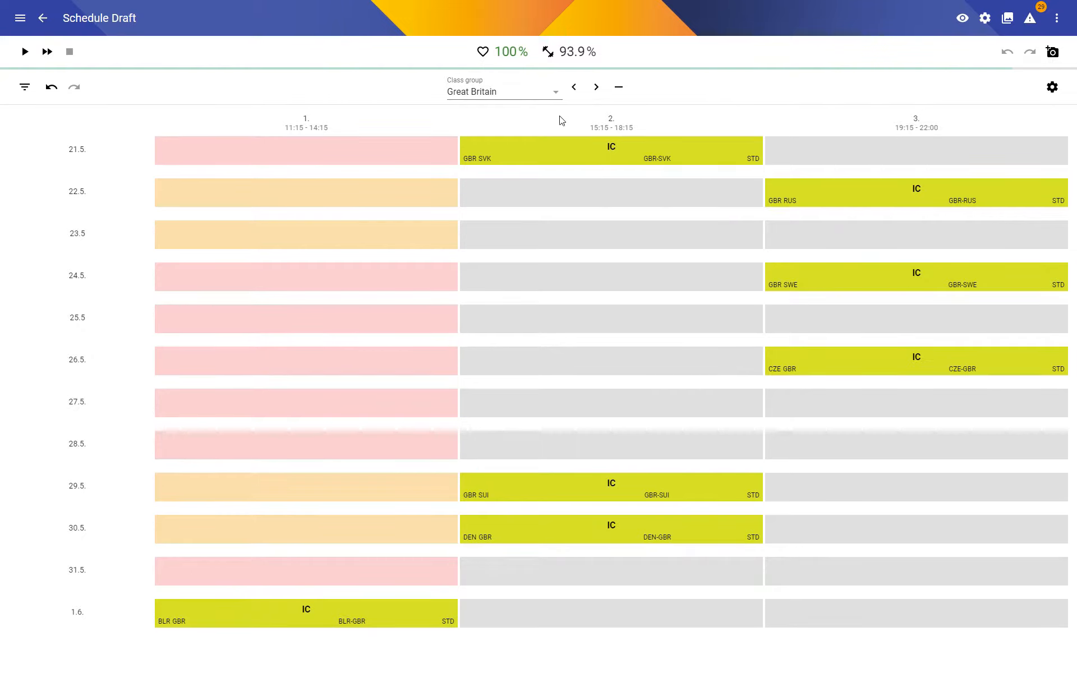
click(573, 88)
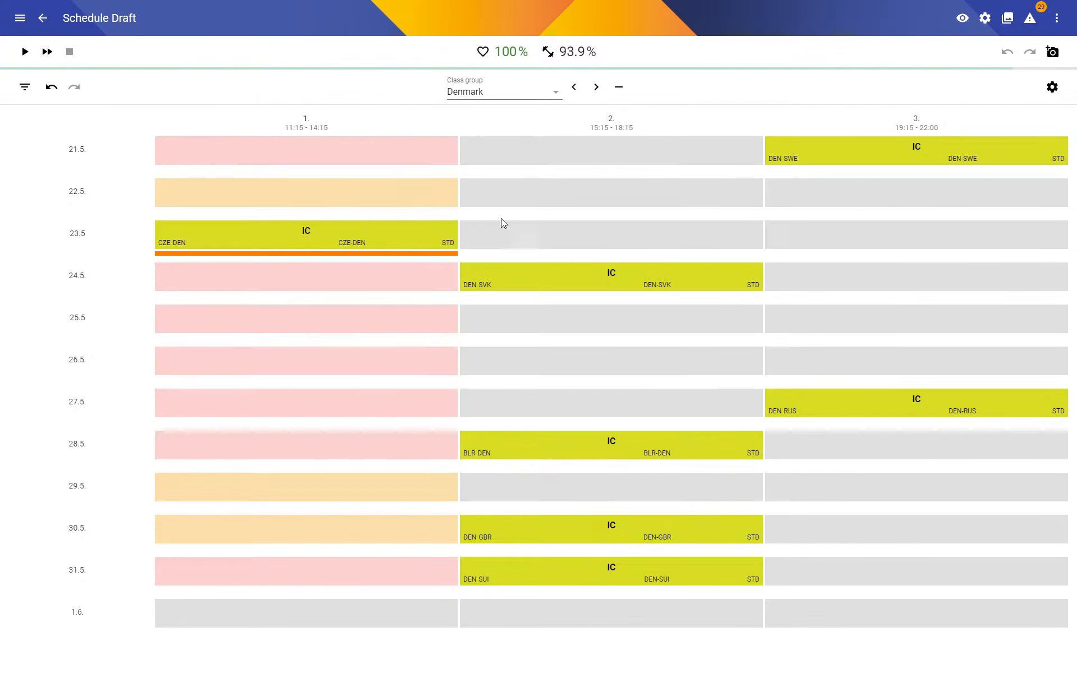
click(573, 88)
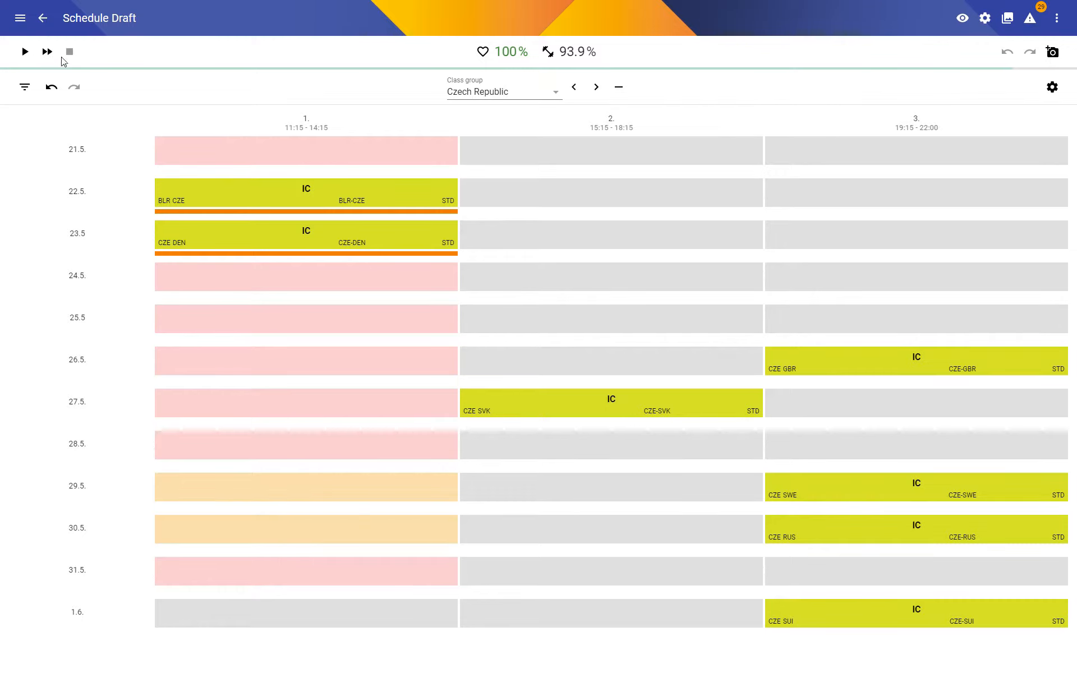
Create a time field with code AM covering the first period of every match day, and save it.
click(43, 22)
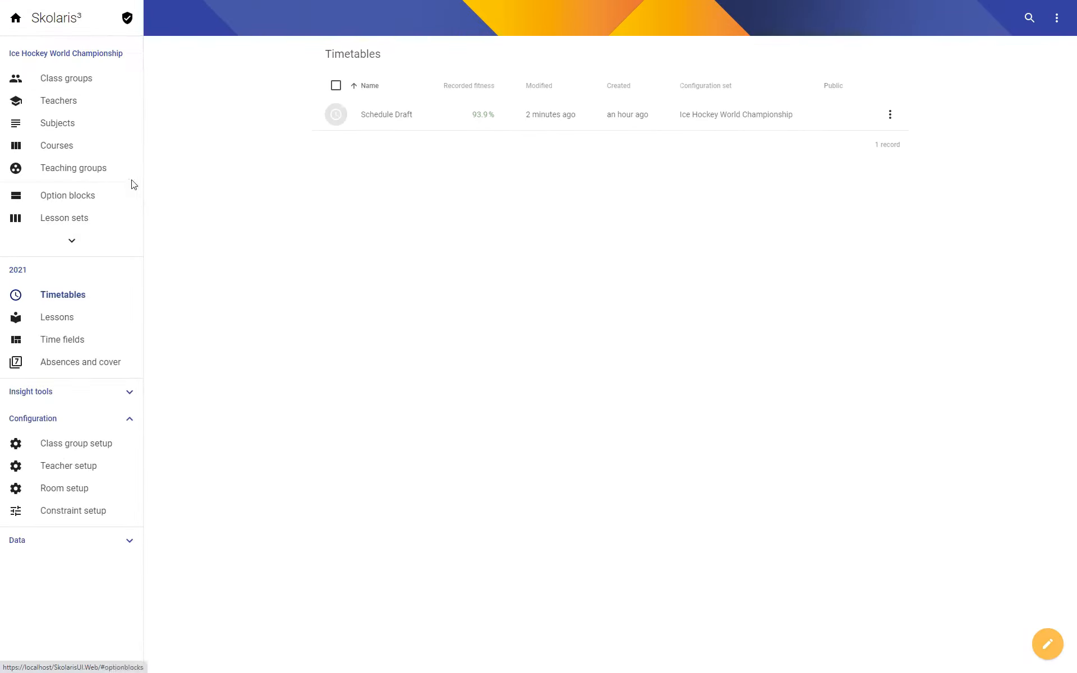
click(84, 341)
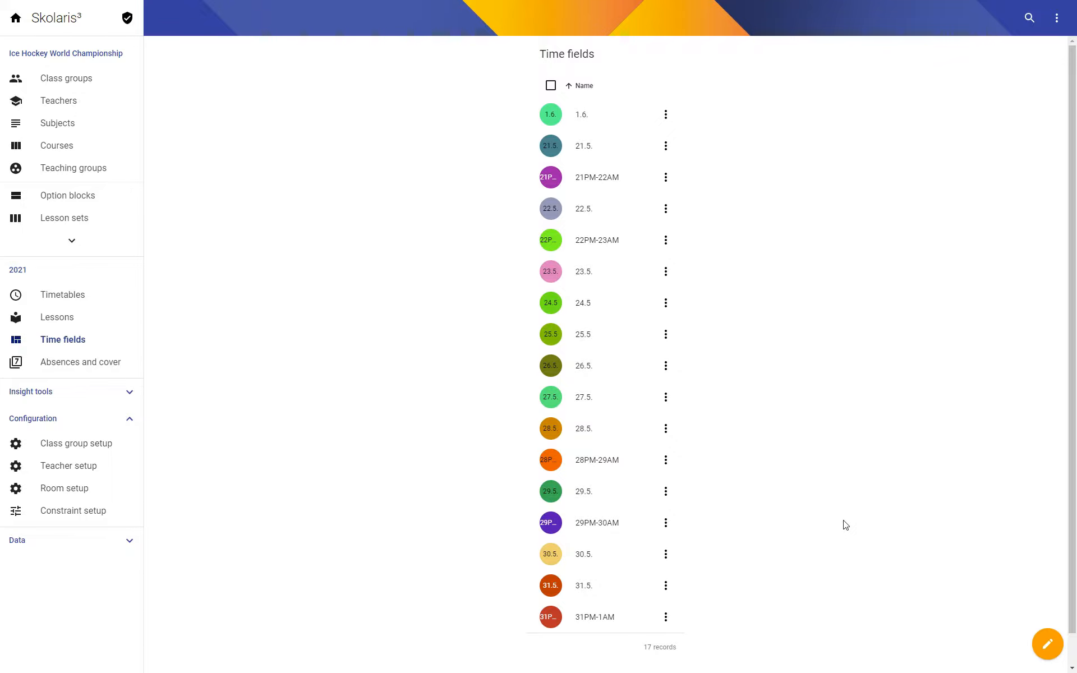
click(1046, 639)
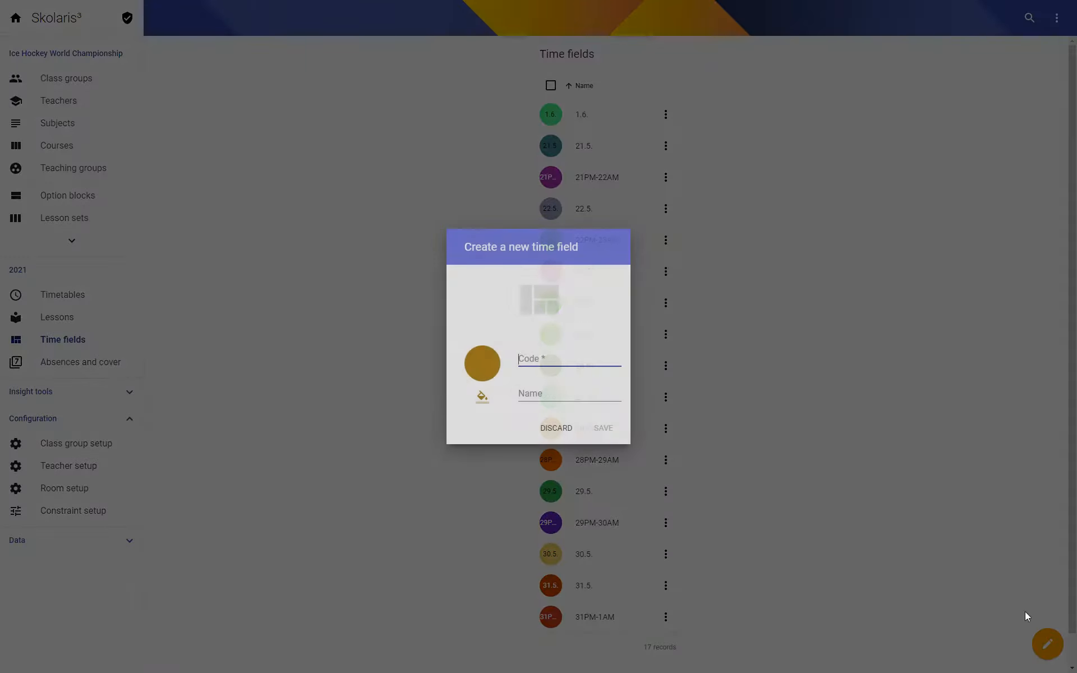
text(AM)
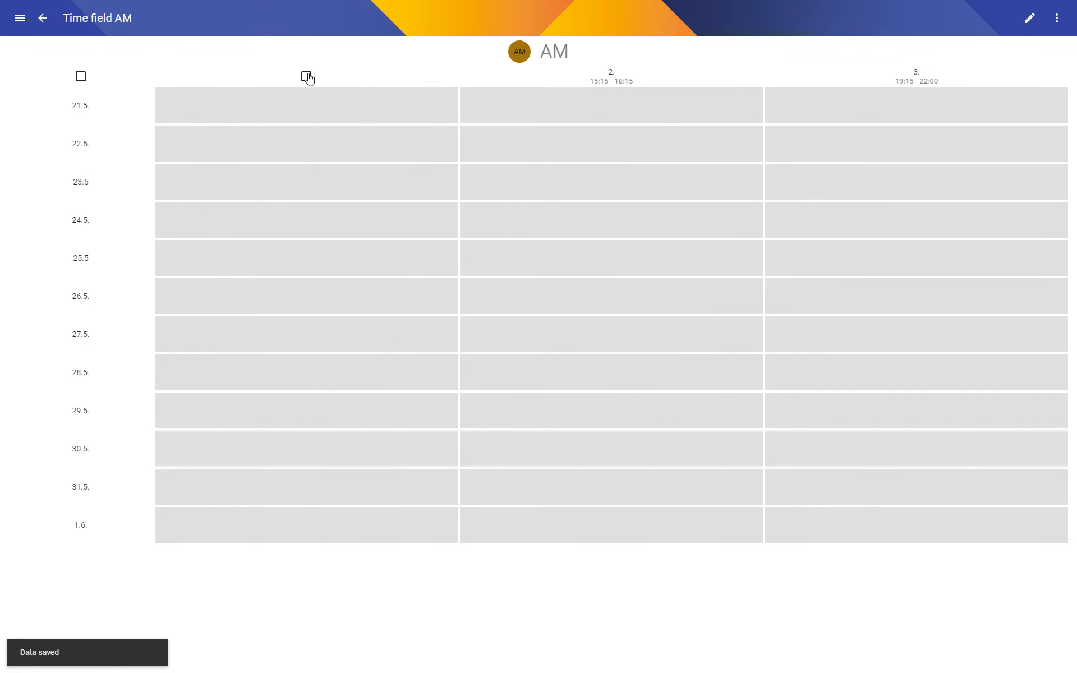
click(306, 77)
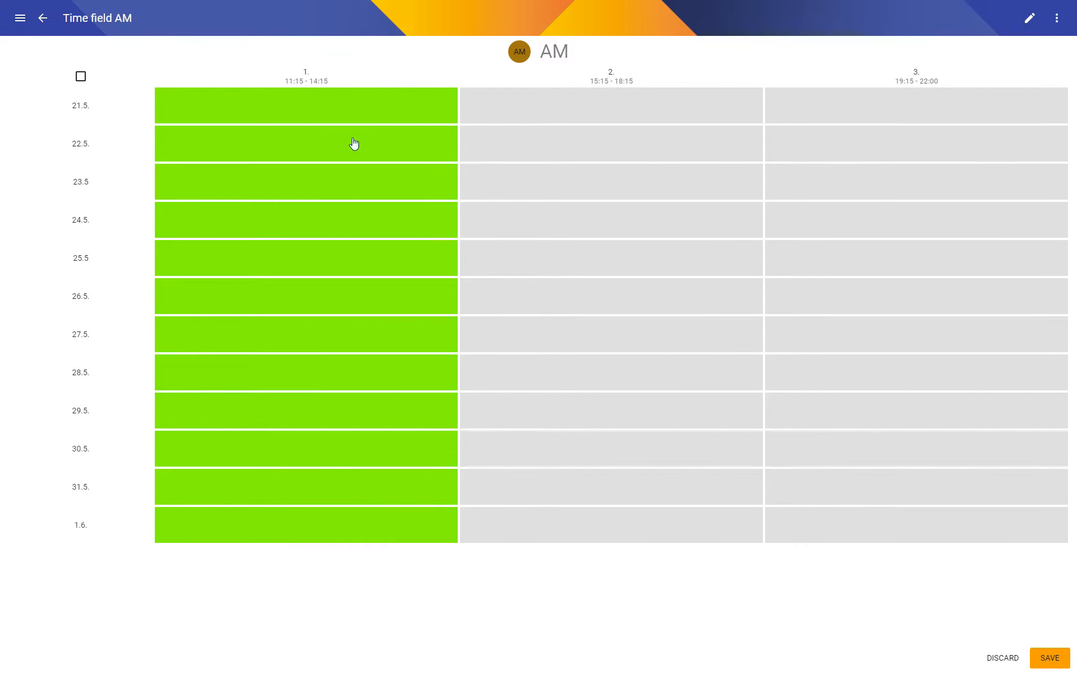
click(1054, 662)
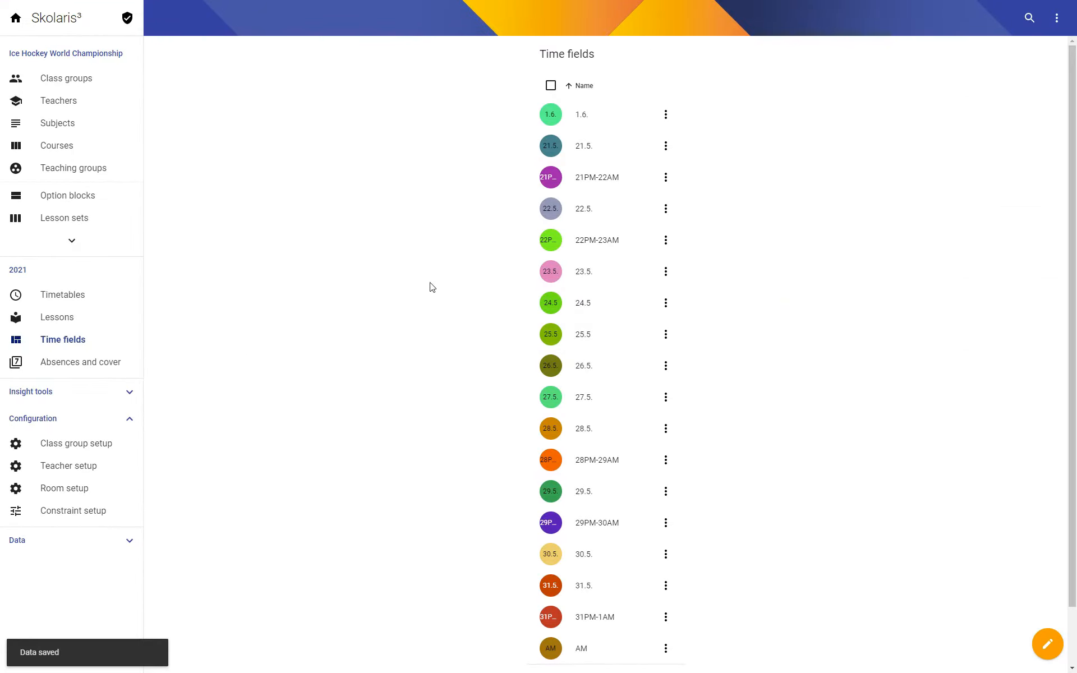
Open the class group configuration set 2021 from the Czech Republic's optimisation settings.
click(67, 78)
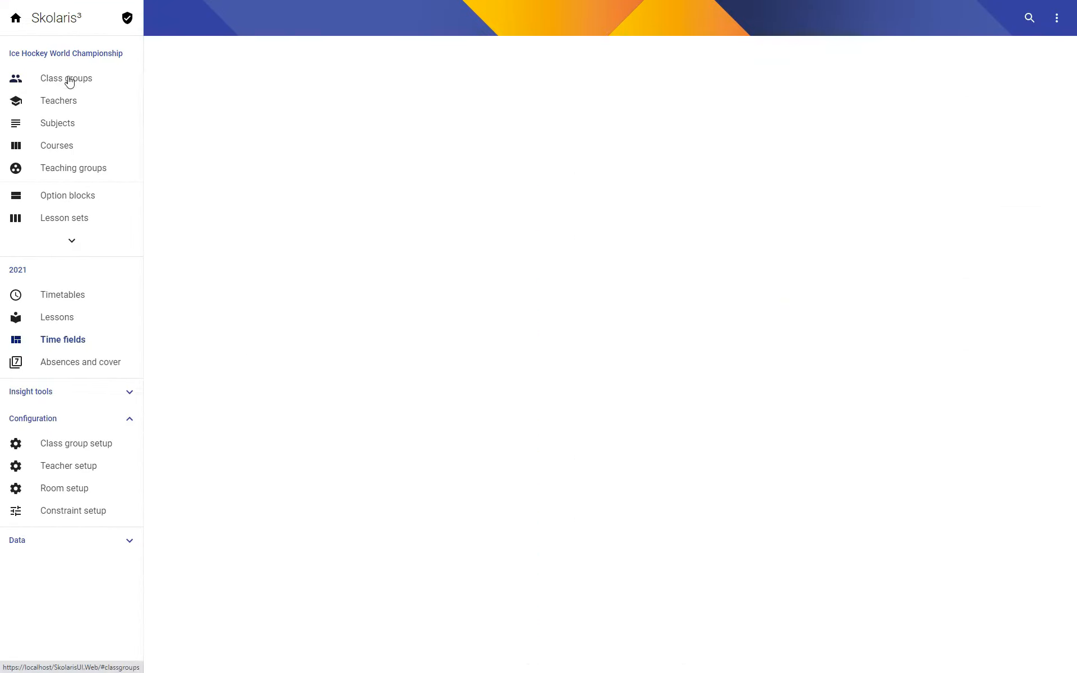
click(426, 148)
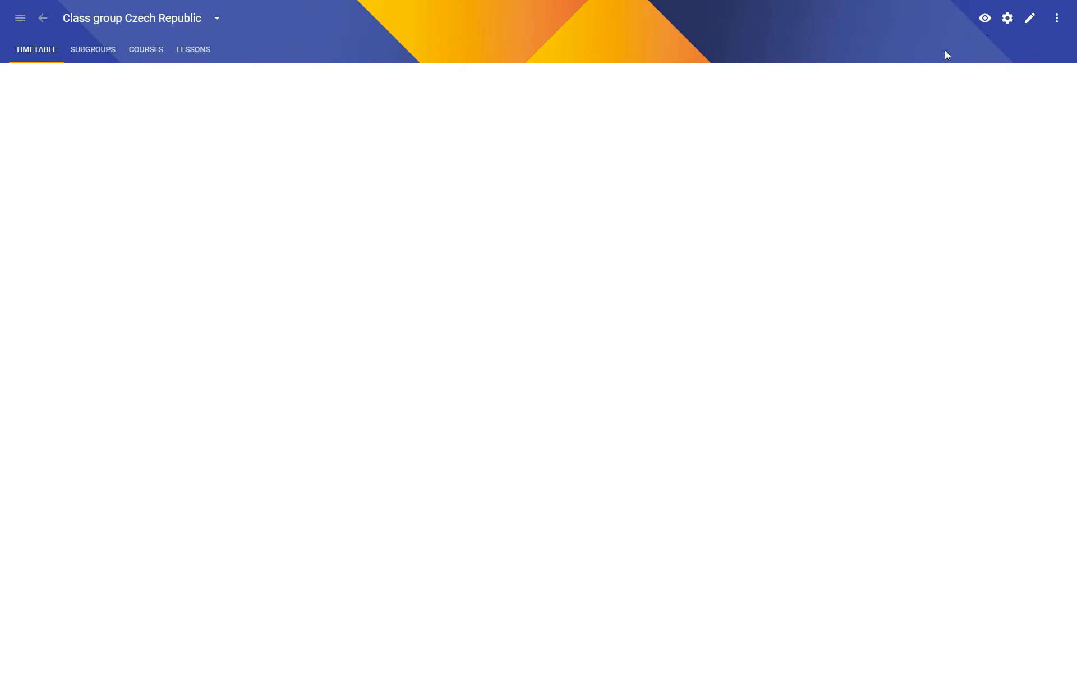
click(1011, 20)
click(1047, 140)
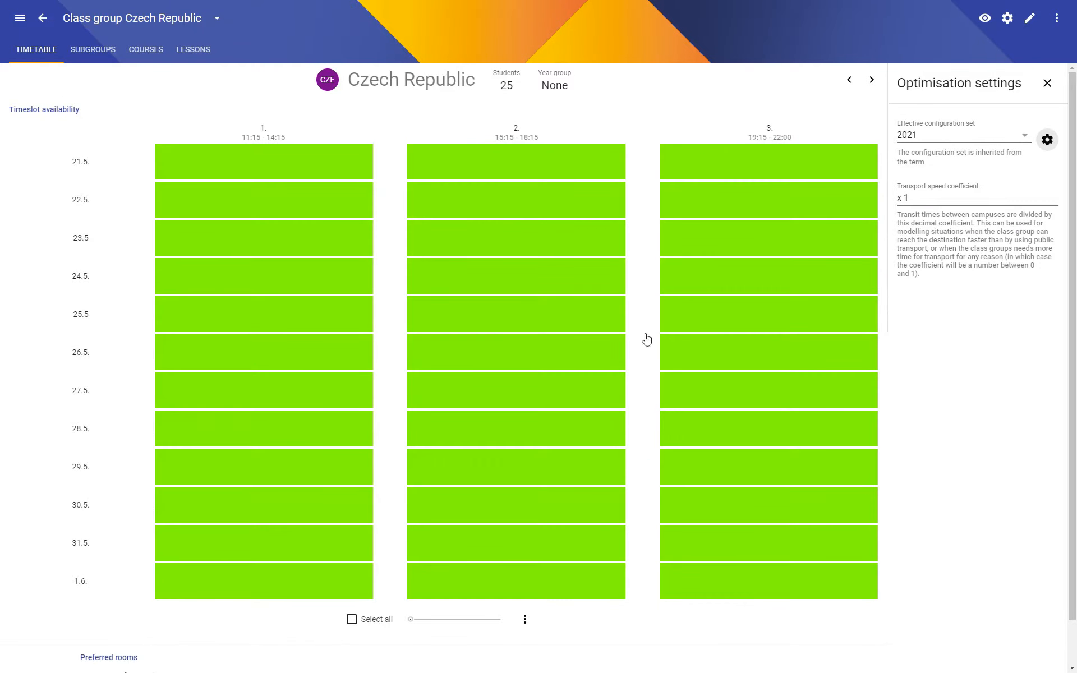
Add a required Limit busy times constraint for the AM time field with a maximum of 1 period, and save the configuration set.
scroll(505, 457, down, 8)
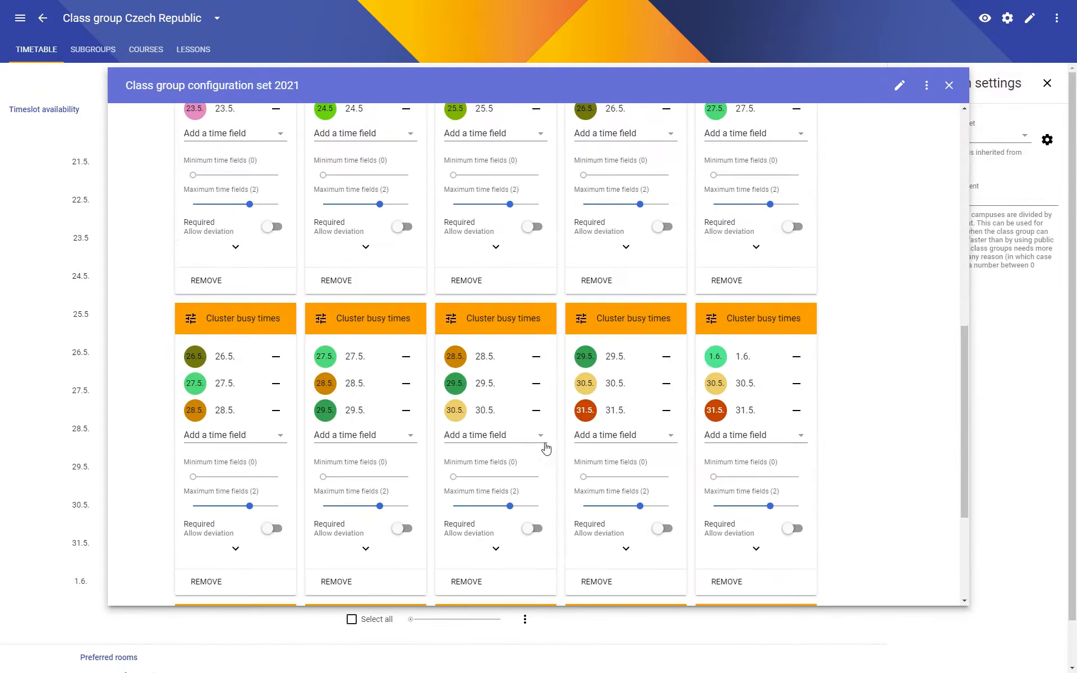
click(839, 417)
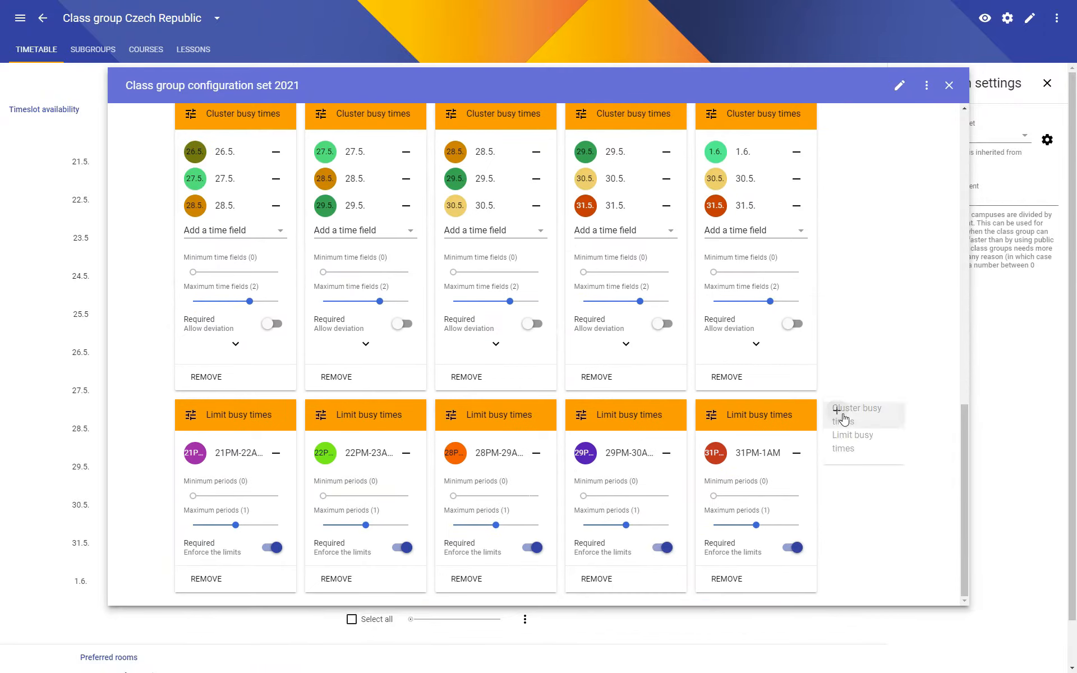
click(859, 443)
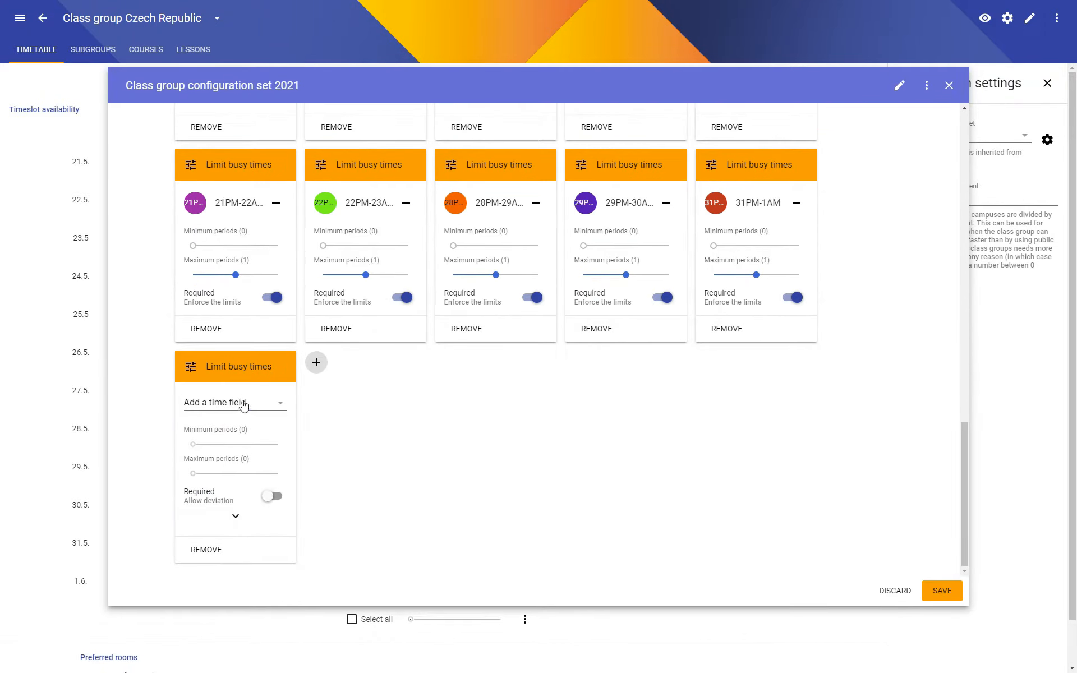
click(243, 405)
scroll(234, 463, down, 5)
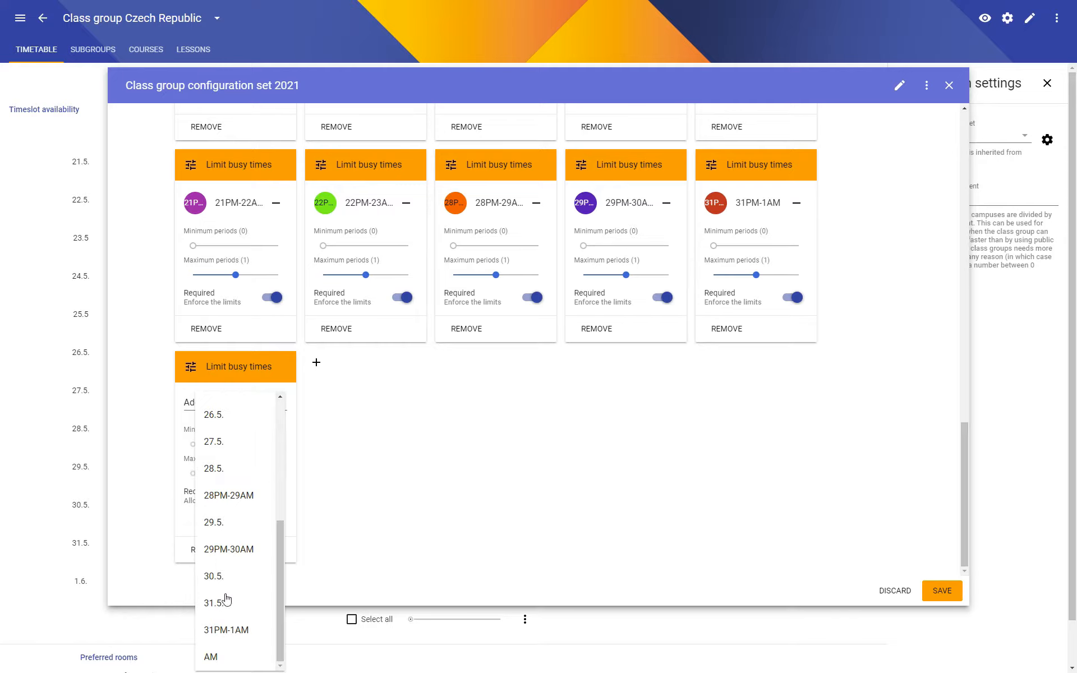
click(210, 657)
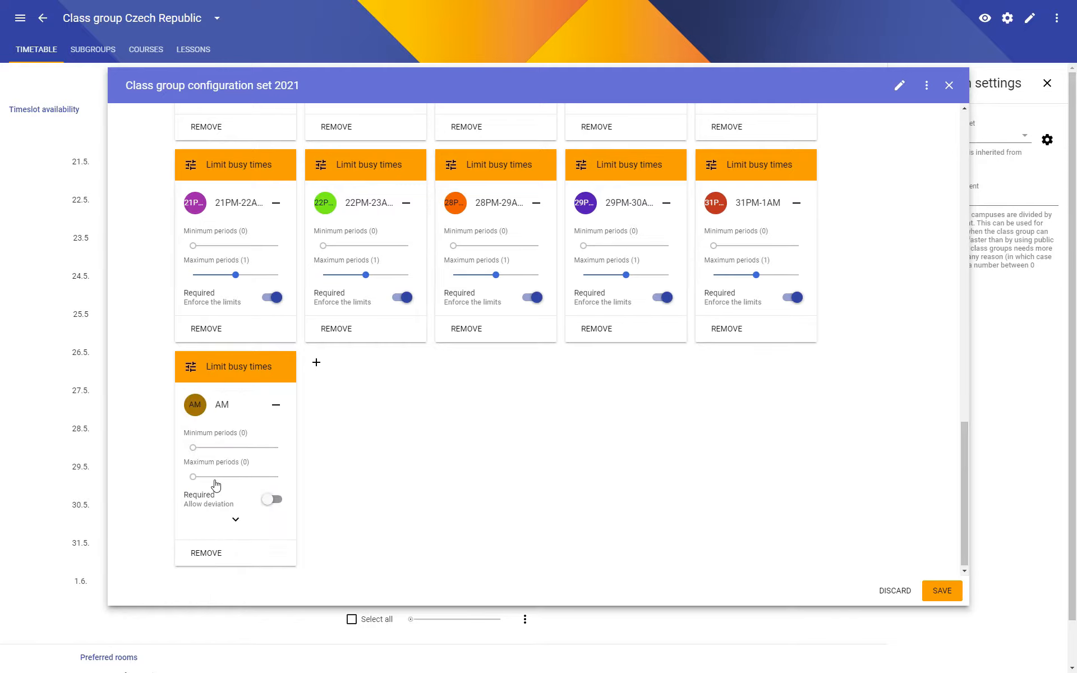
mouse_move(216, 483)
mouse_down()
mouse_move(228, 479)
mouse_move(203, 481)
mouse_up()
click(273, 501)
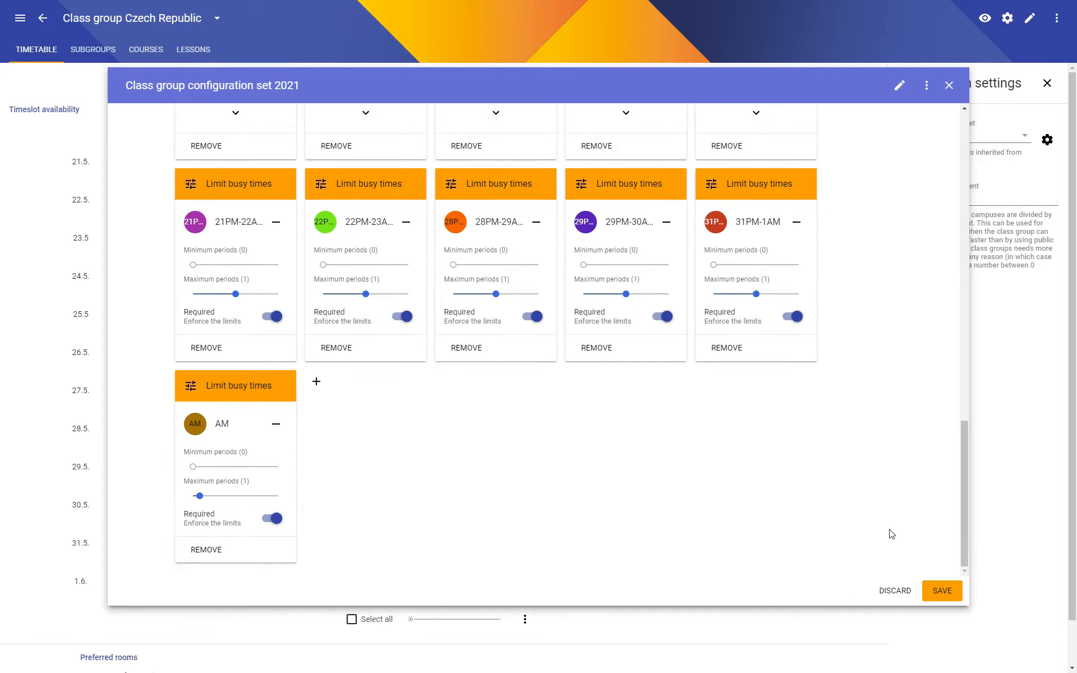
click(946, 589)
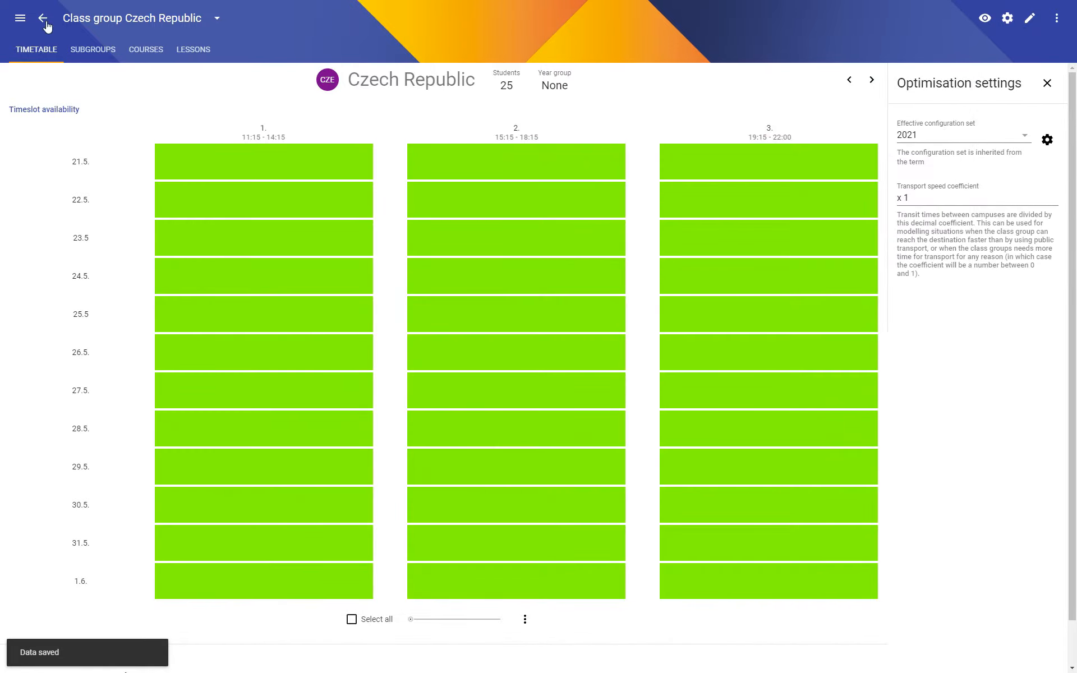
Open the Schedule Draft timetable and examine its broken hard constraints and the schedules of Belarus and the Czech Republic.
click(21, 18)
click(70, 301)
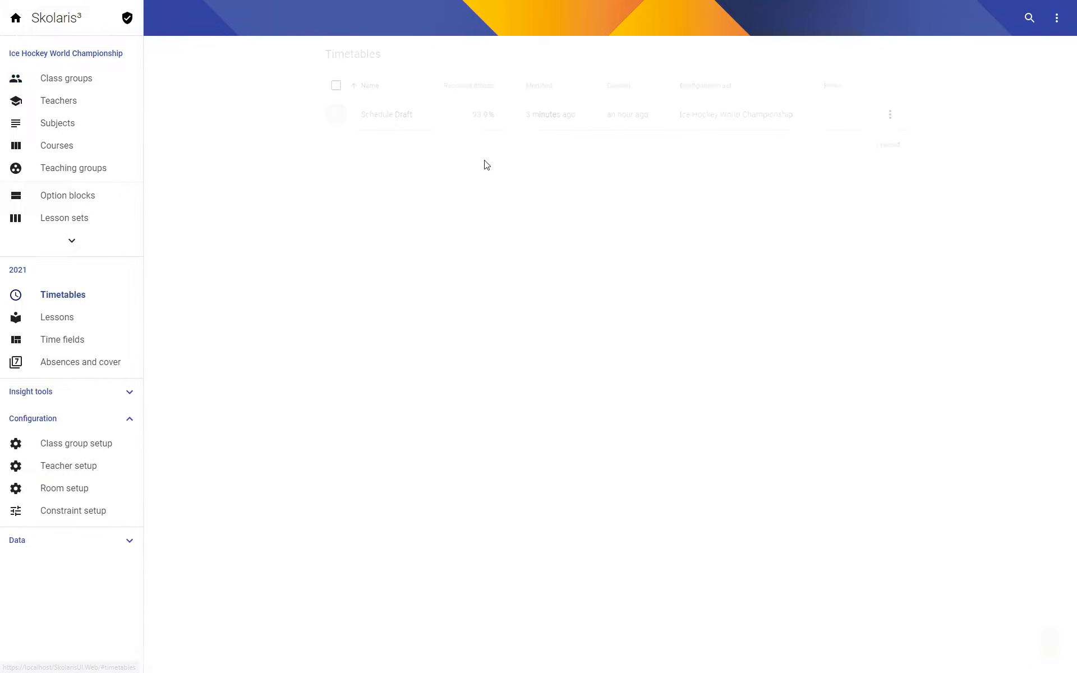
click(402, 125)
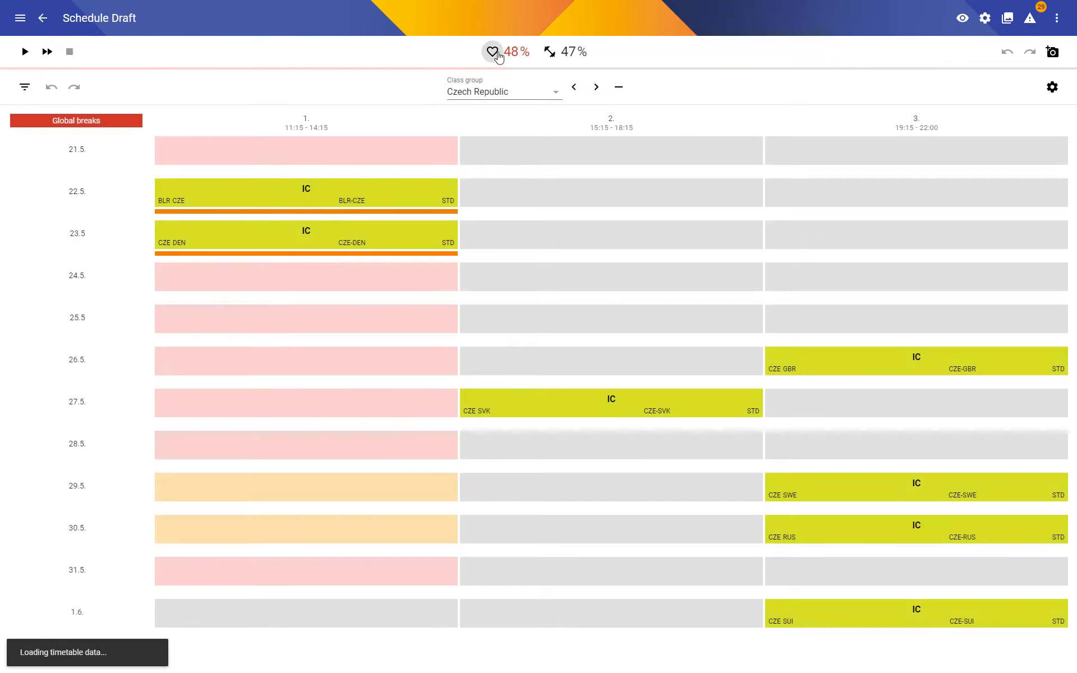
click(493, 52)
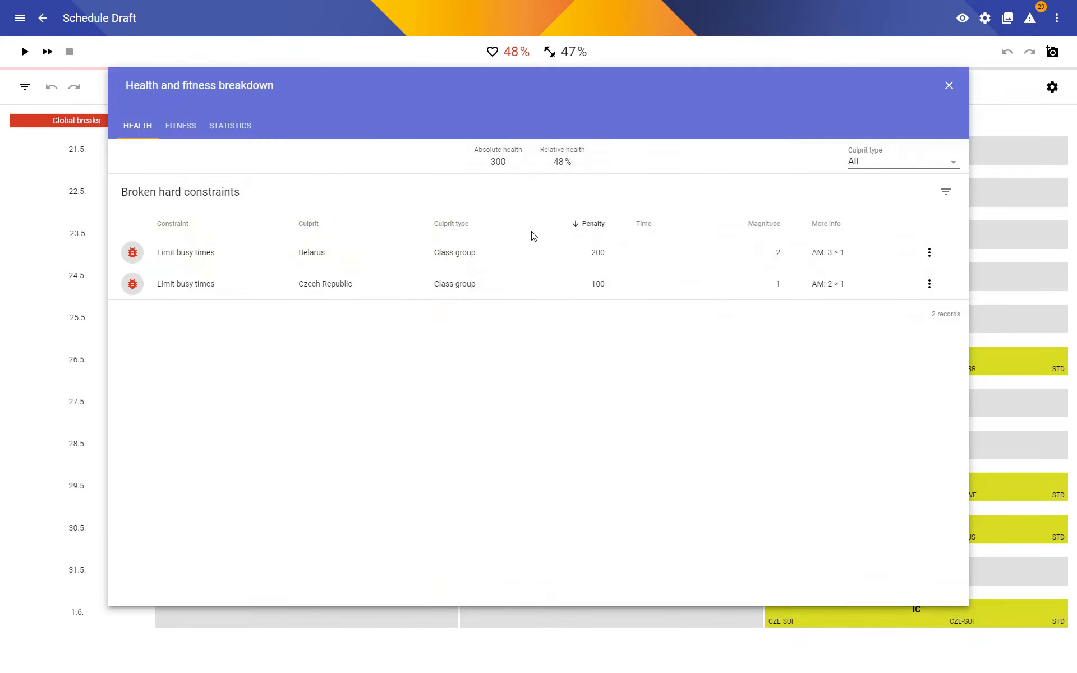
click(212, 254)
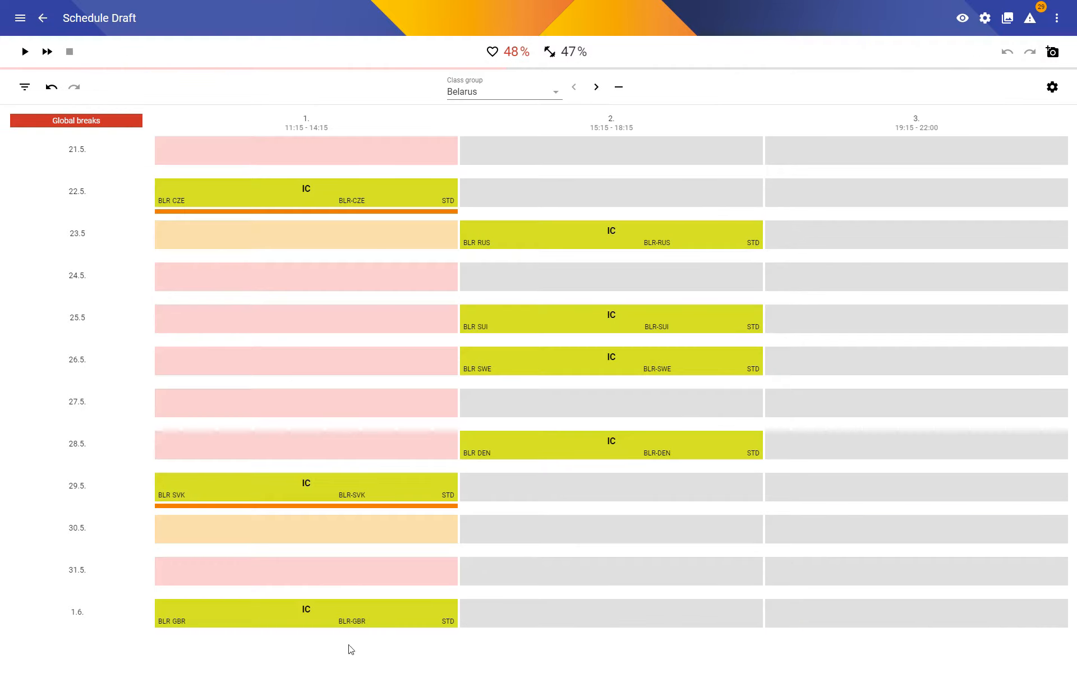
click(485, 83)
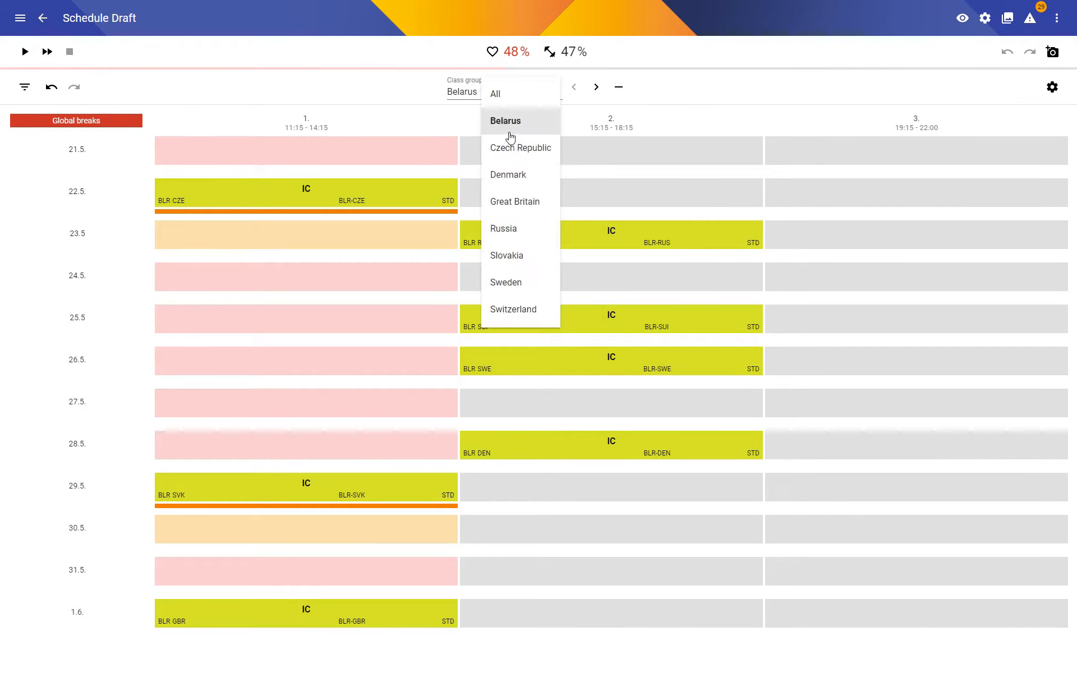
click(491, 147)
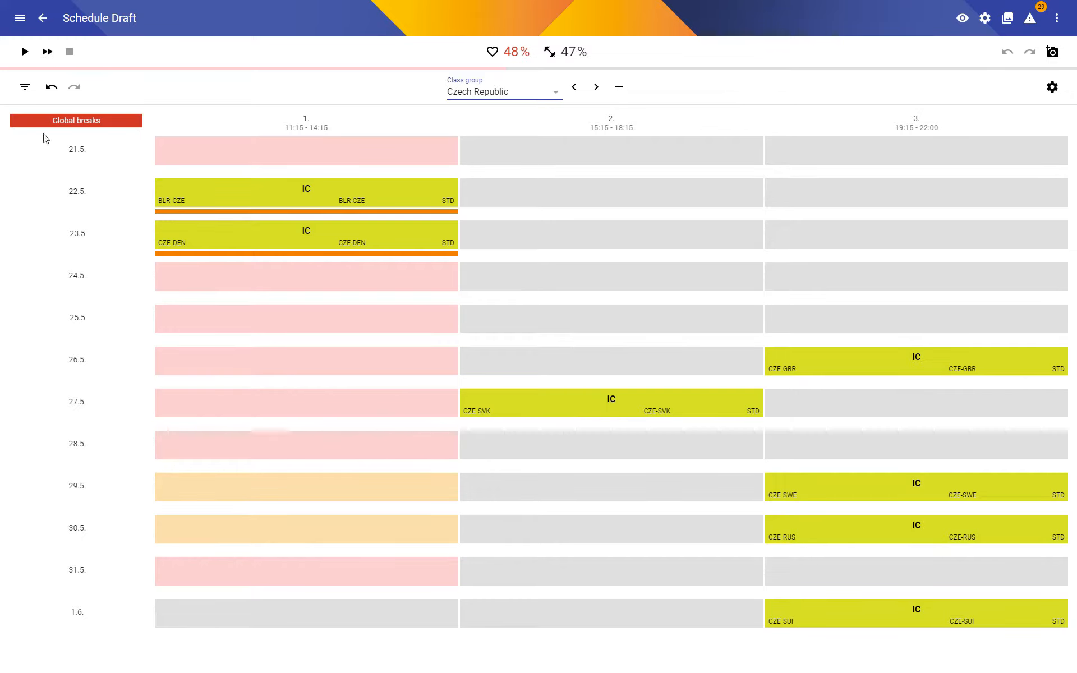
Rerun and stop the timetable optimisation, reviewing the schedules of all class groups, Belarus and the Czech Republic.
click(26, 53)
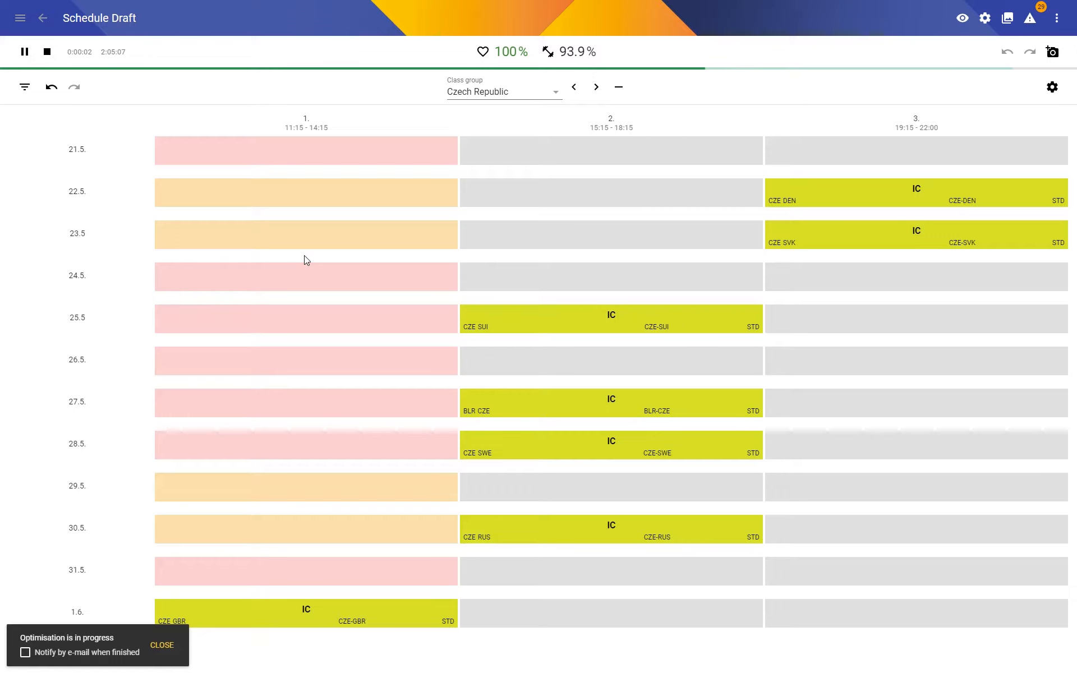
click(47, 53)
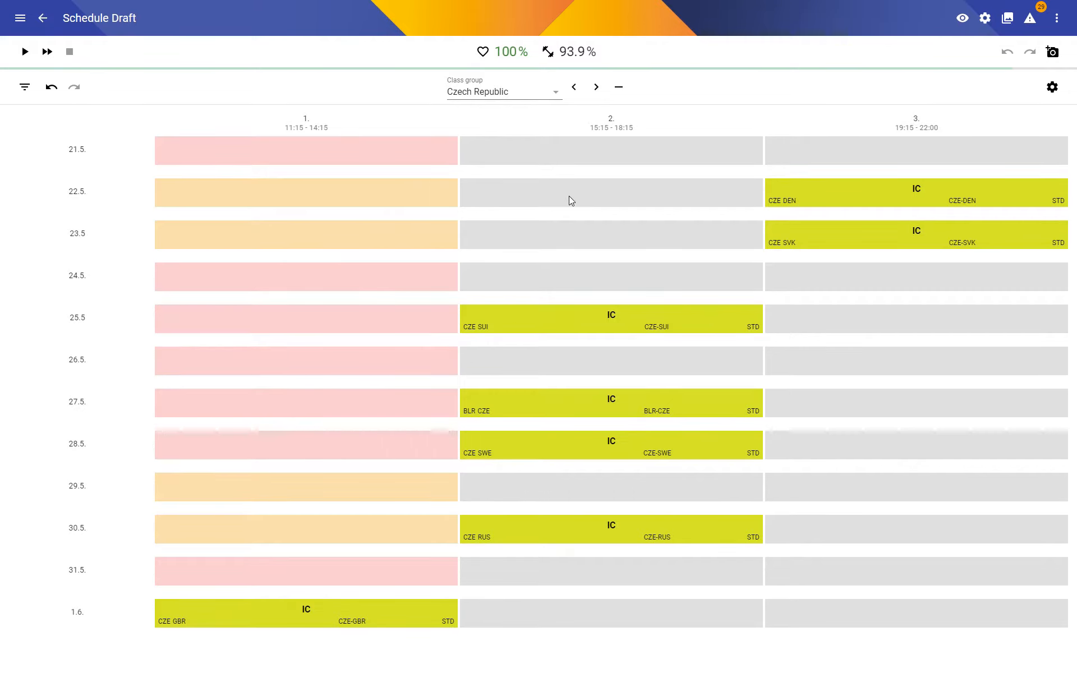
click(494, 93)
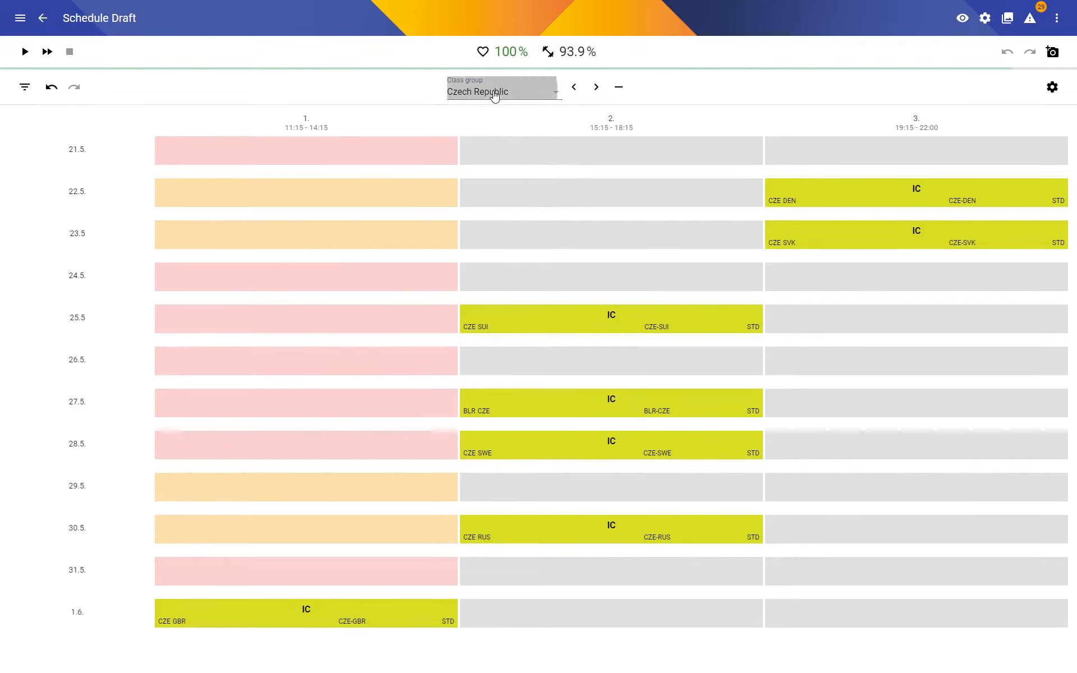
click(503, 100)
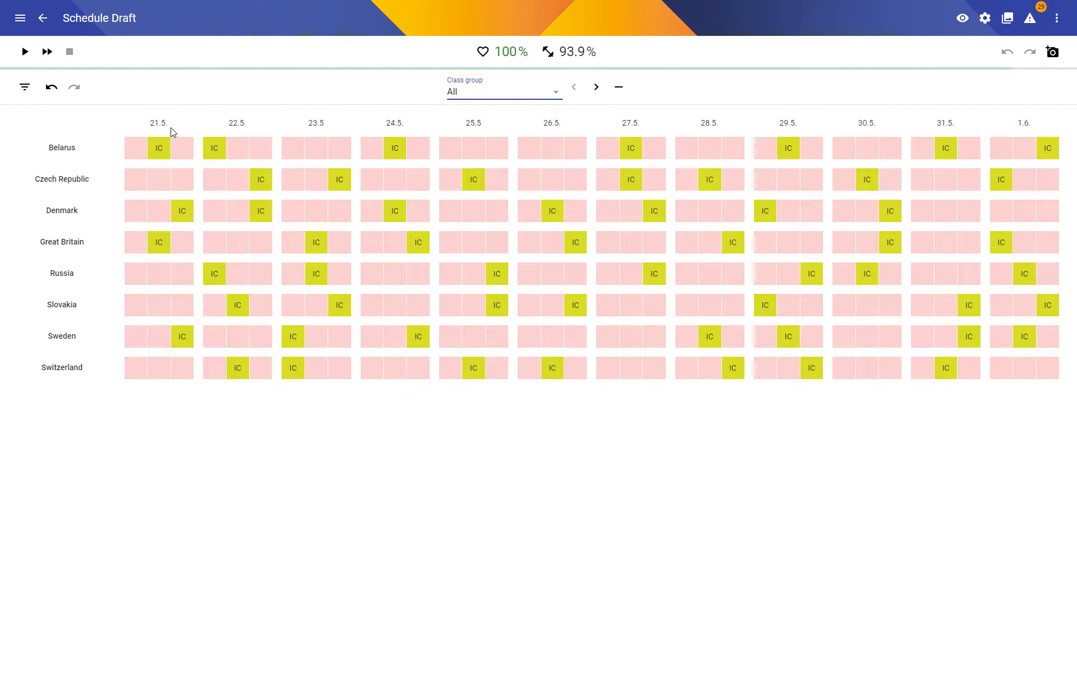
click(62, 148)
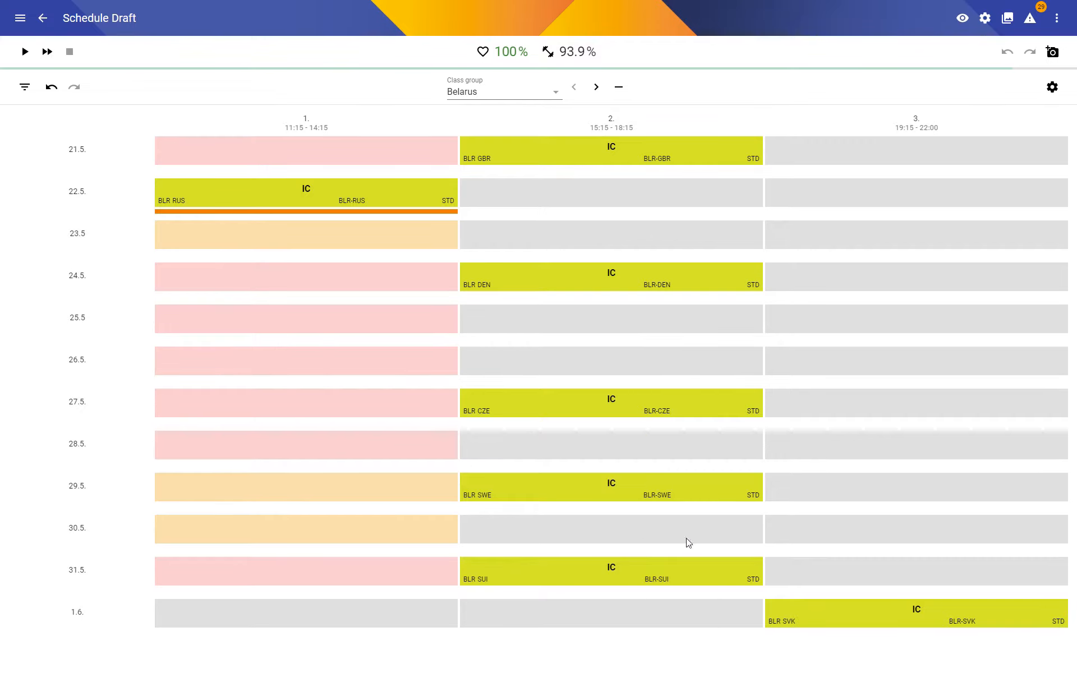
click(596, 87)
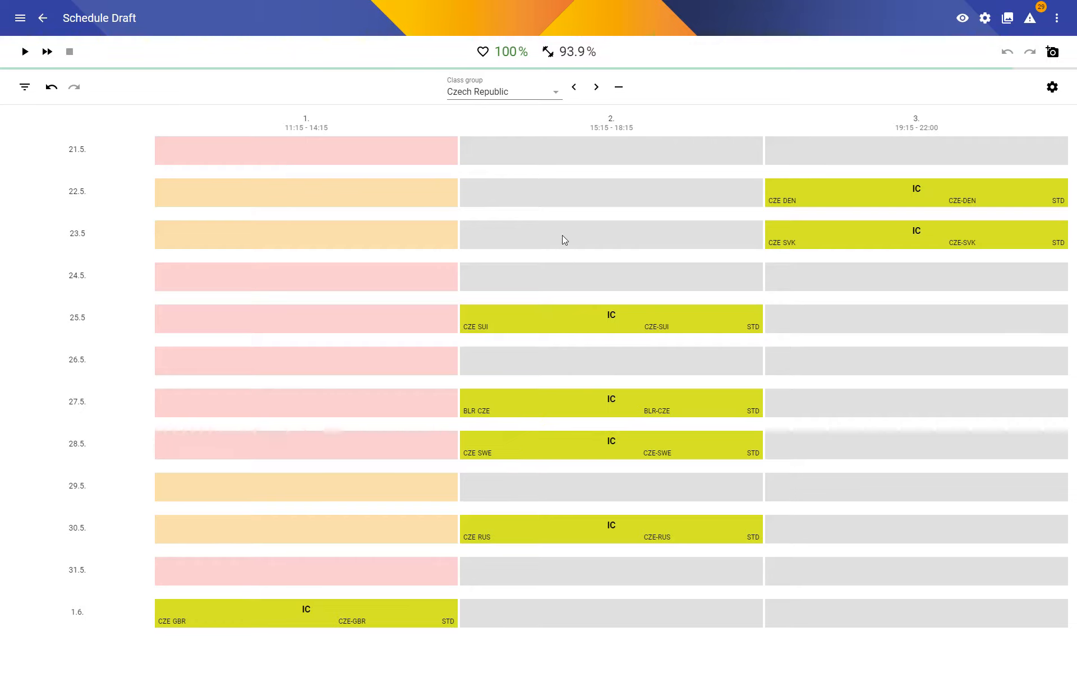
Check Denmark's schedule, and create and save a time field Start covering all periods of 21.5. and 22.5.
click(596, 87)
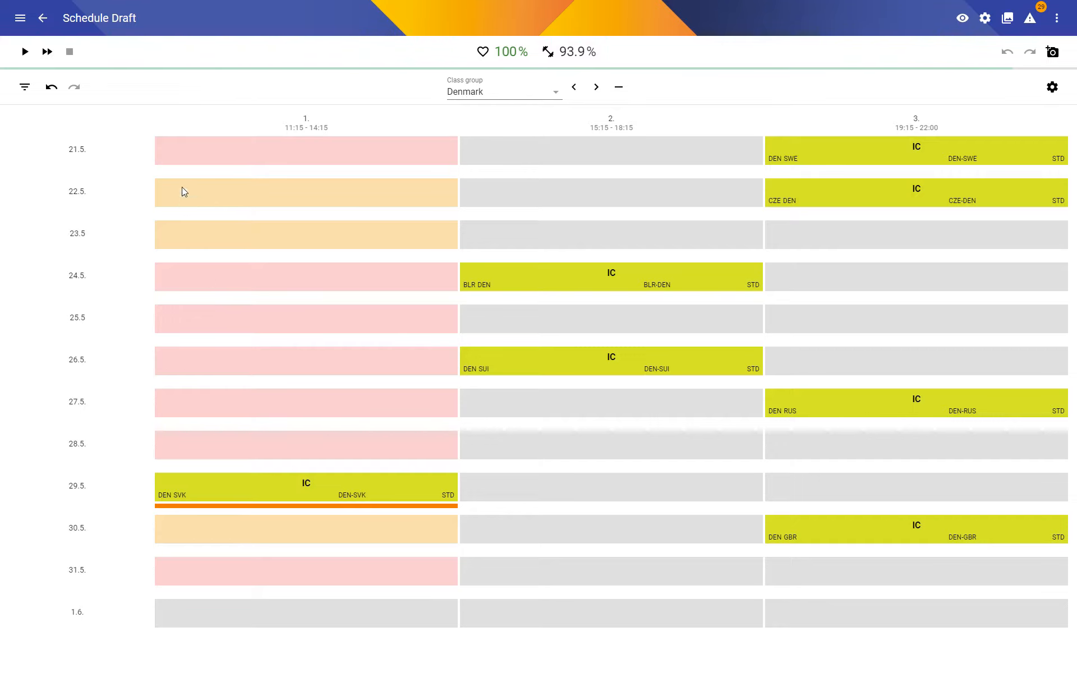
click(43, 21)
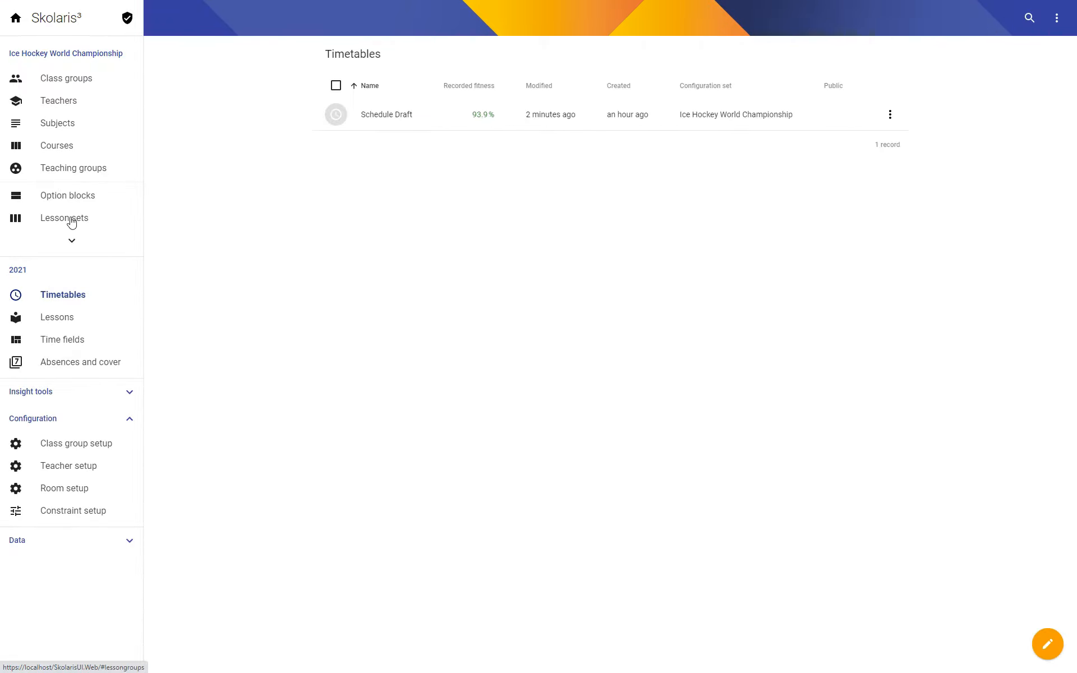
click(72, 340)
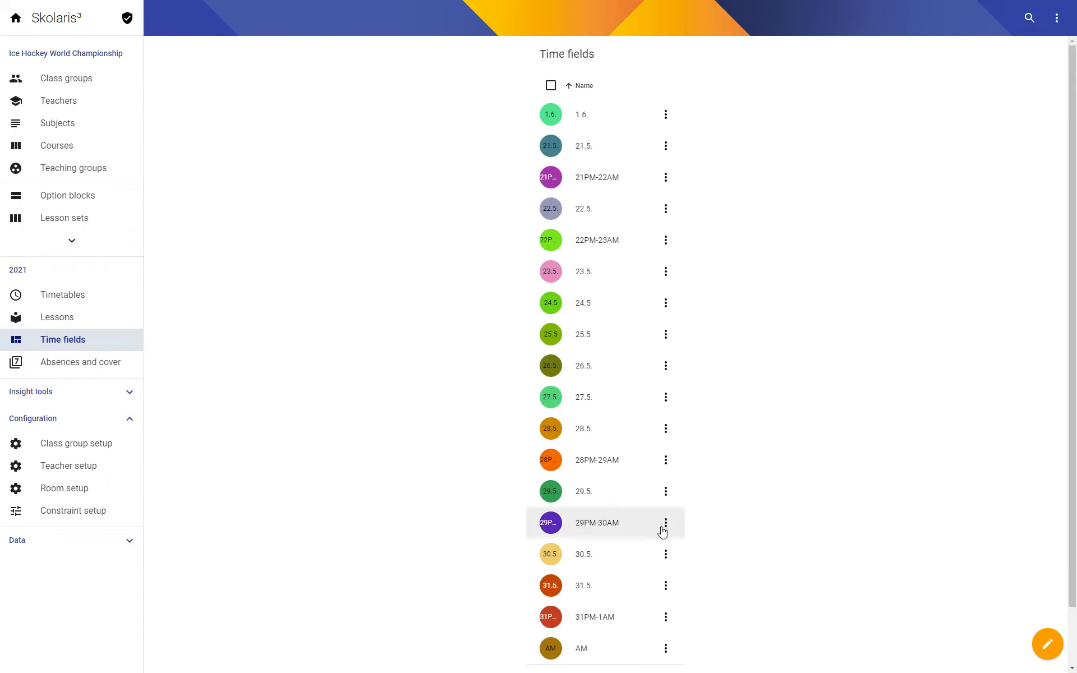
click(1049, 644)
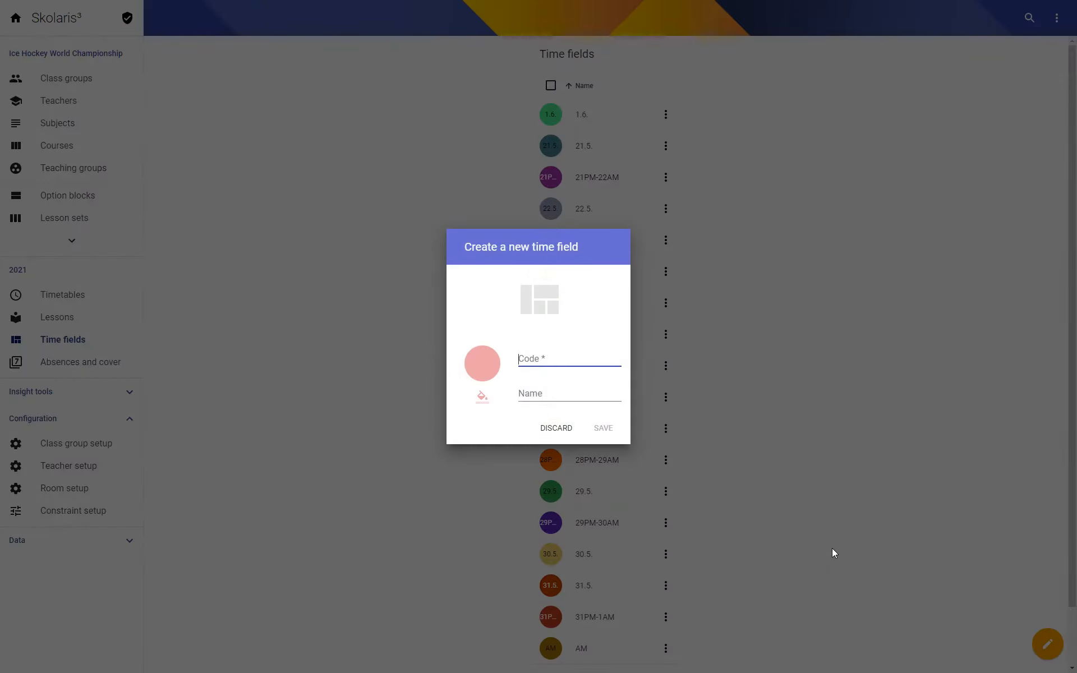
text(Start)
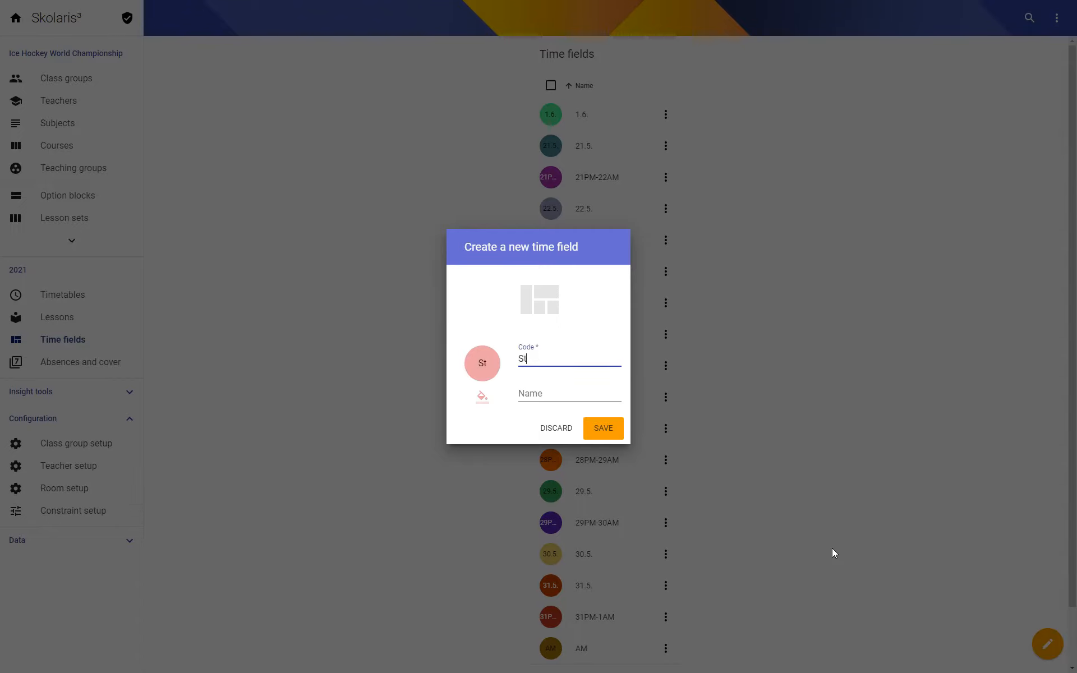
click(603, 429)
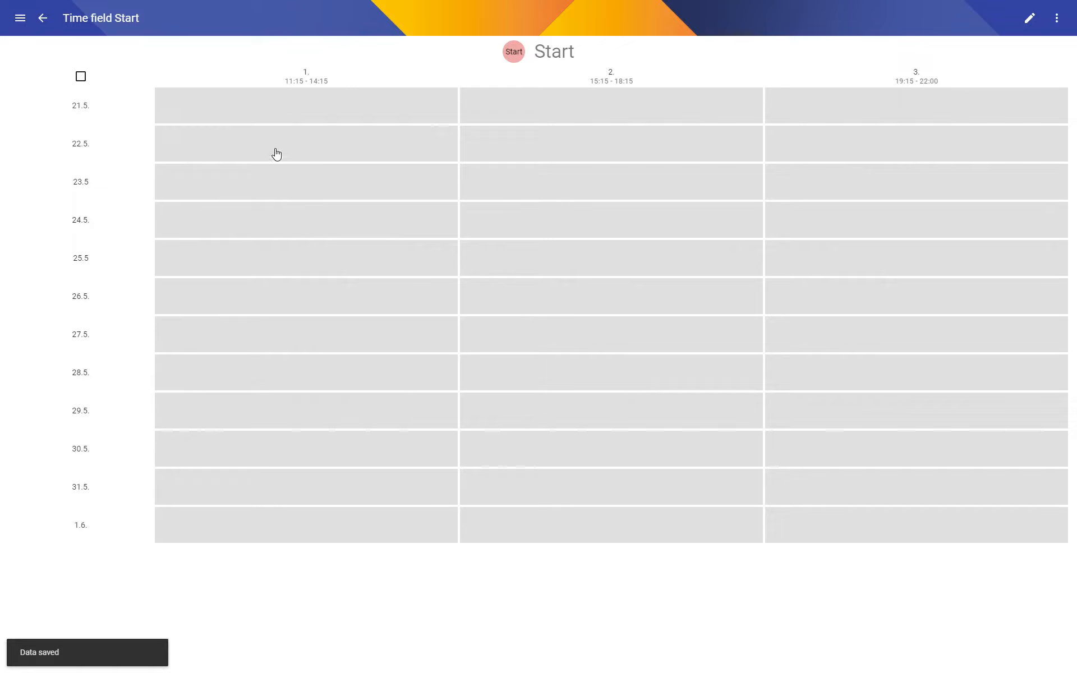
click(86, 106)
click(81, 144)
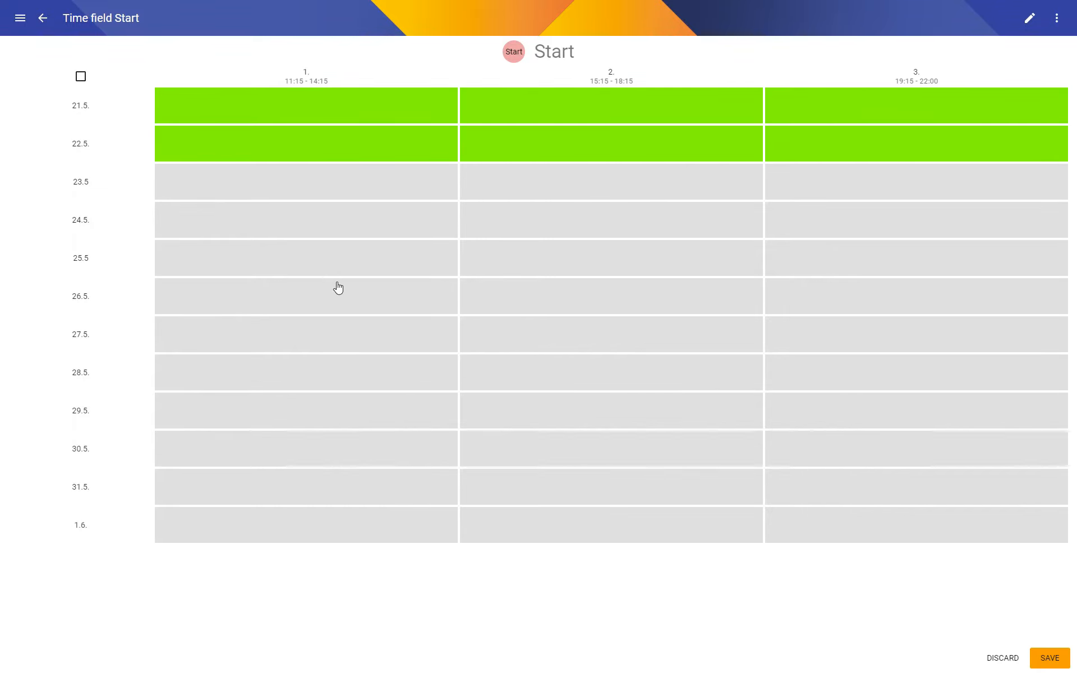
key(ctrl+s)
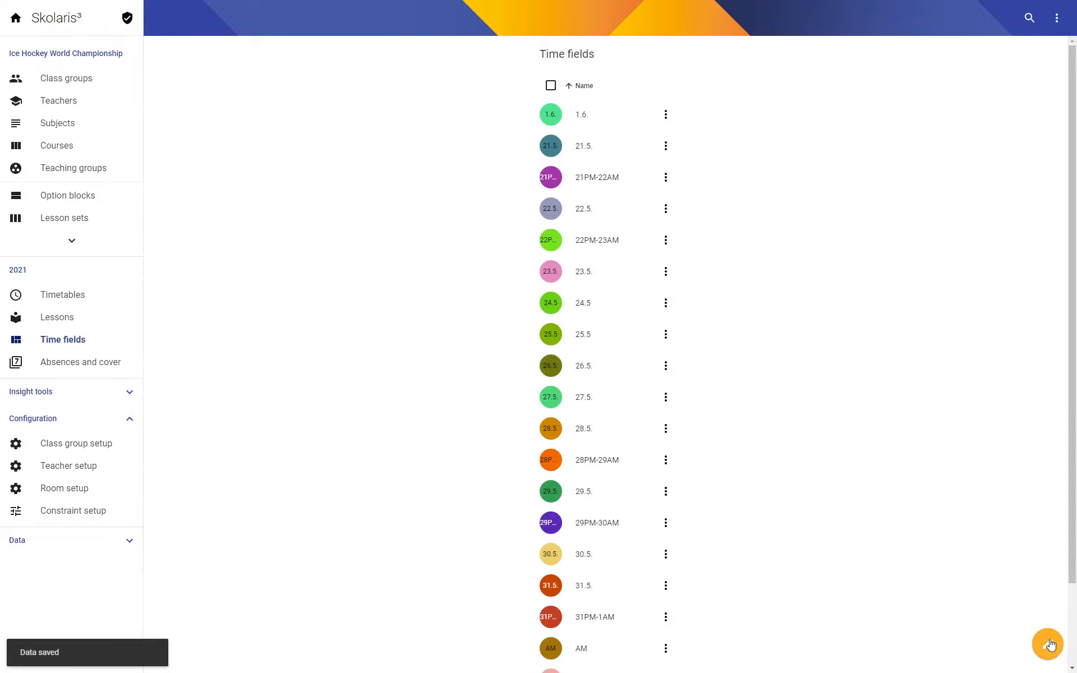
Create and save a time field End covering all periods of 31.5. and 1.6.
click(1053, 645)
text(End)
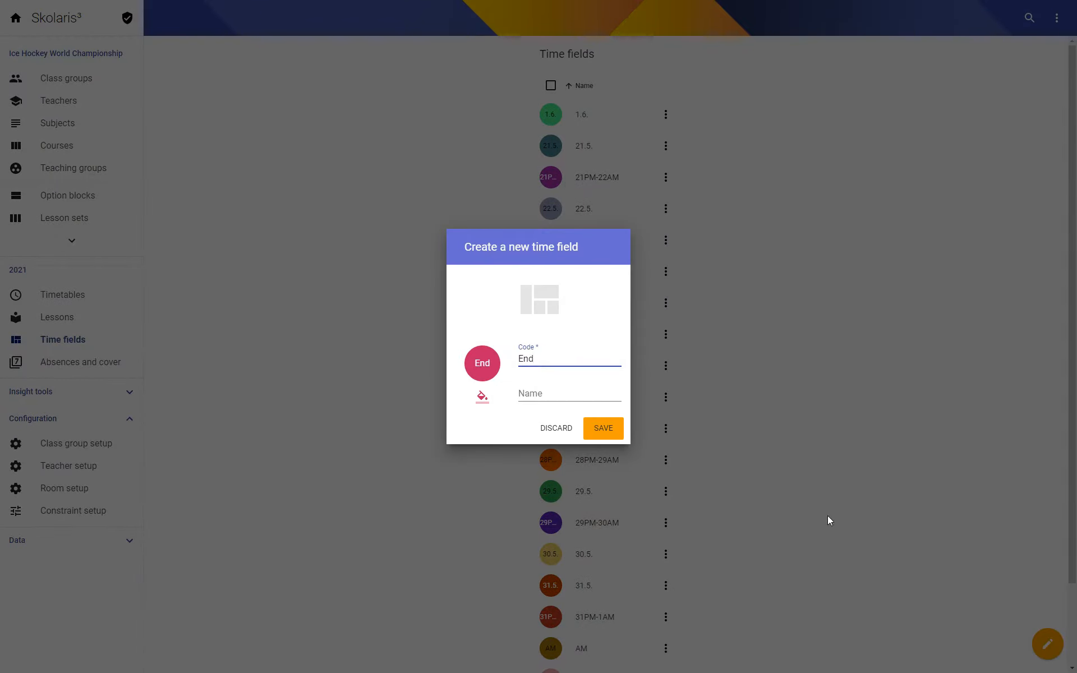
click(597, 436)
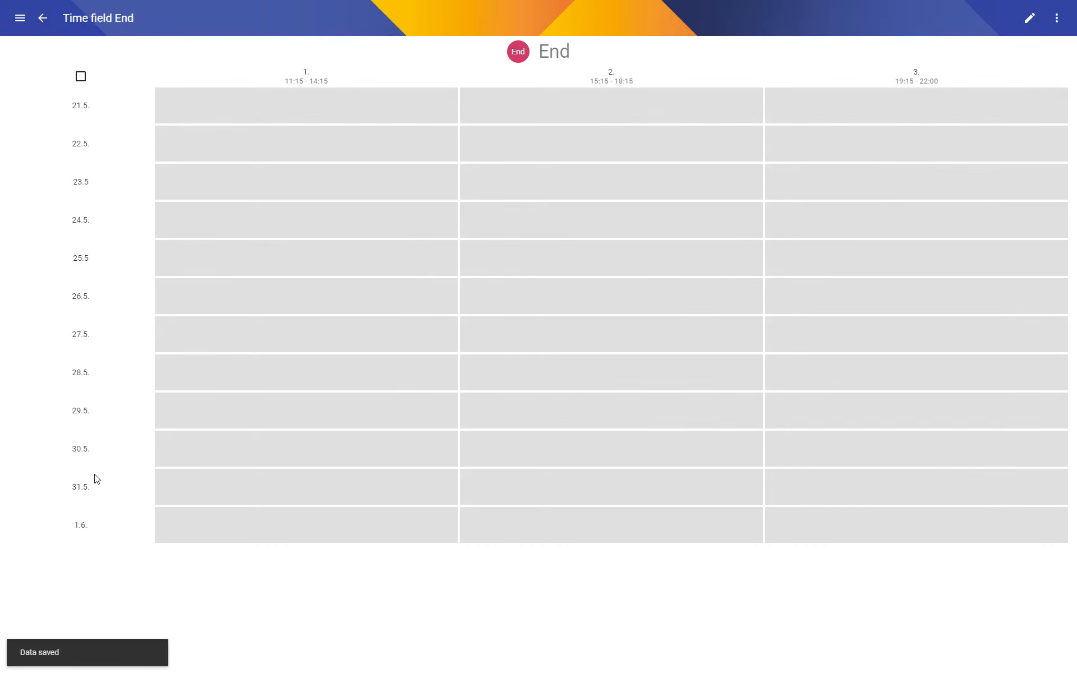
click(81, 489)
click(81, 525)
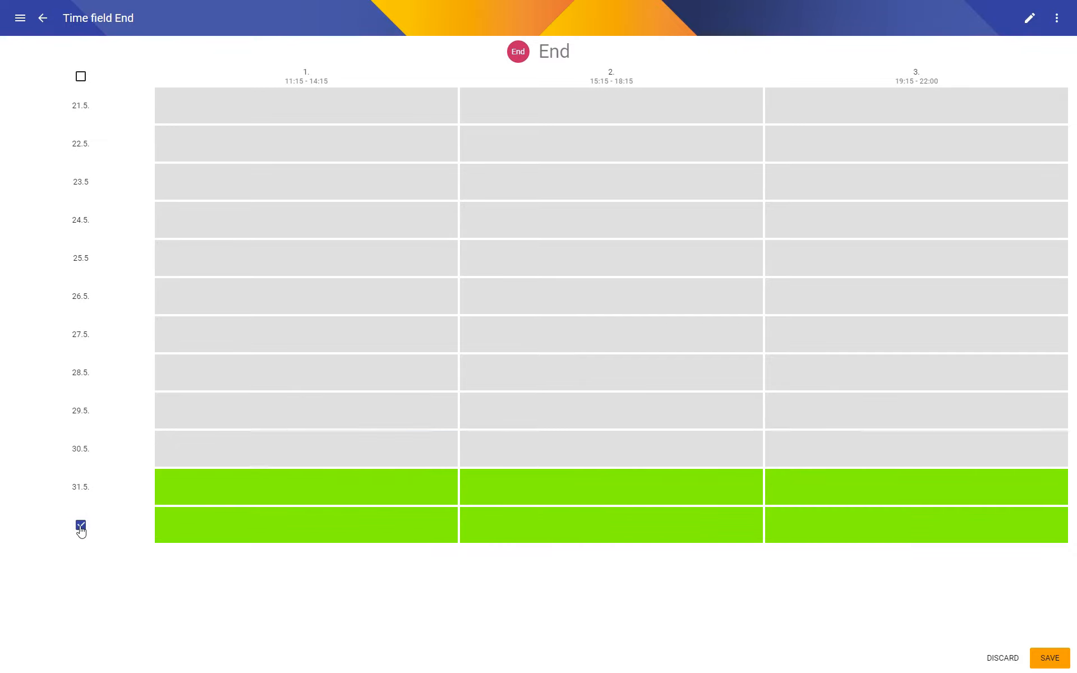
key(ctrl+s)
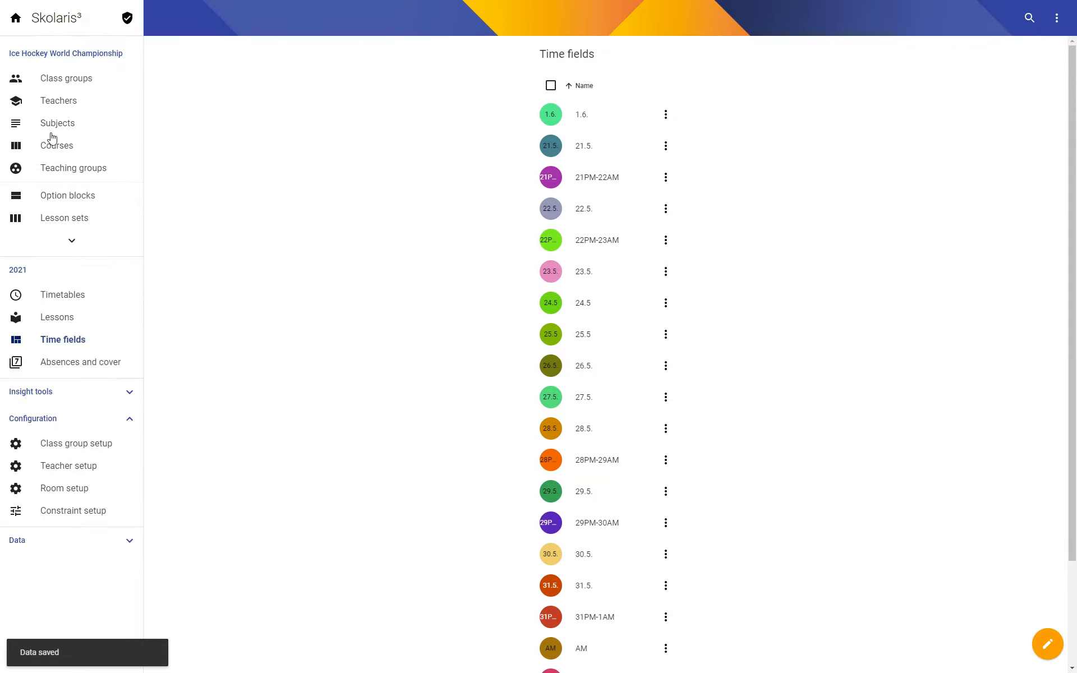
Open the time field limits of class group configuration set 2021 from Great Britain's optimisation settings.
click(66, 84)
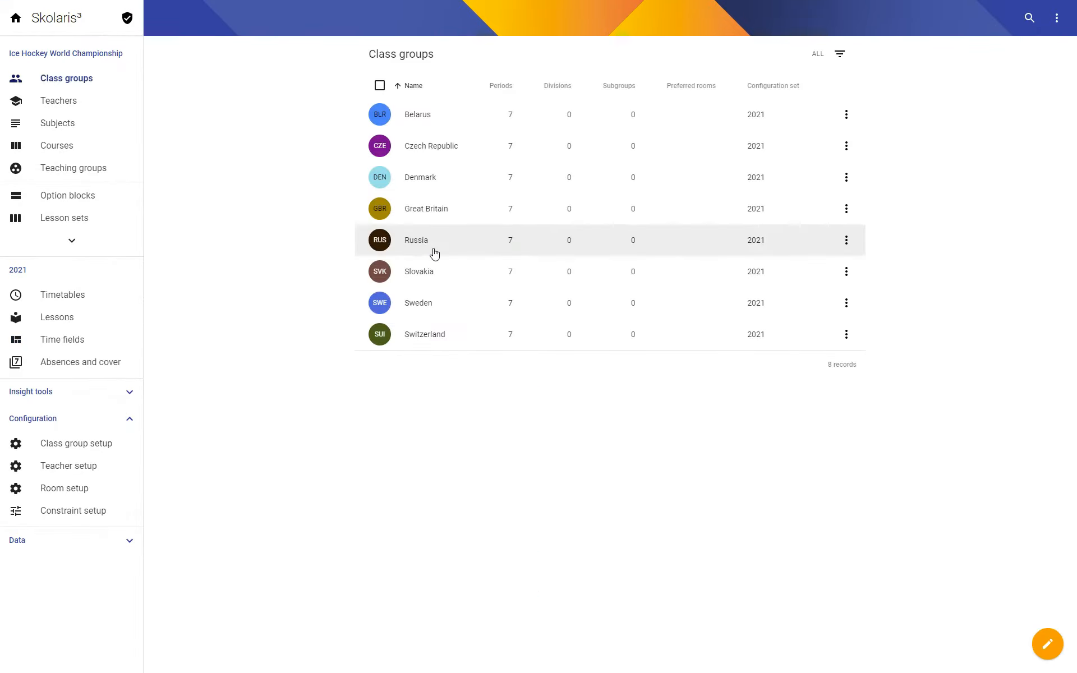
click(417, 212)
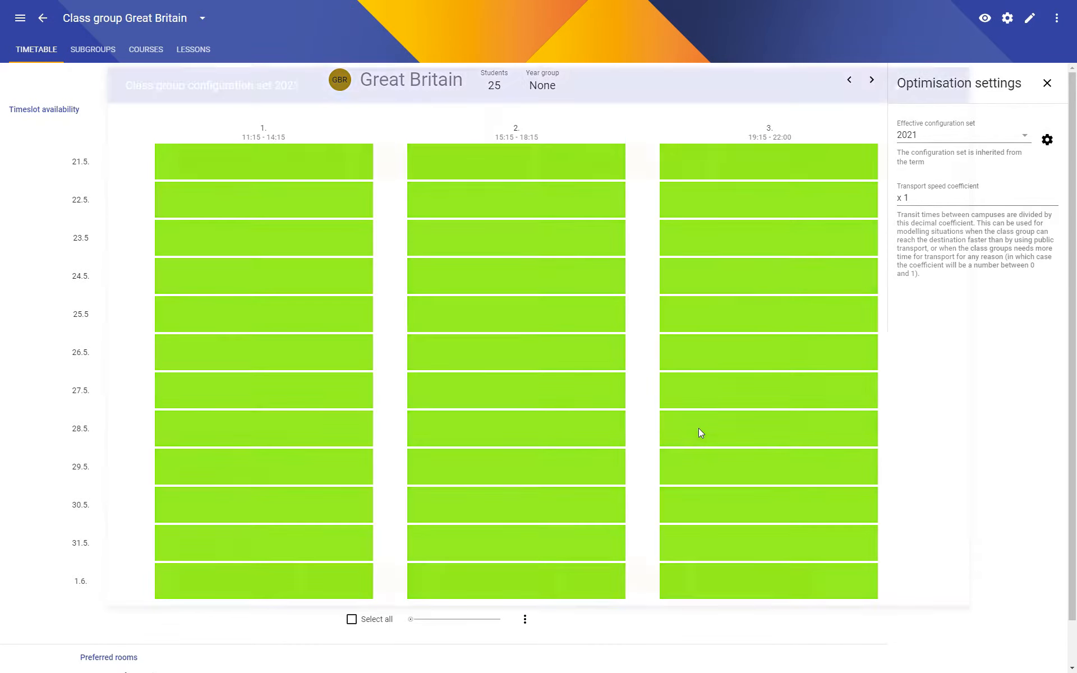
scroll(683, 432, down, 7)
scroll(679, 440, down, 5)
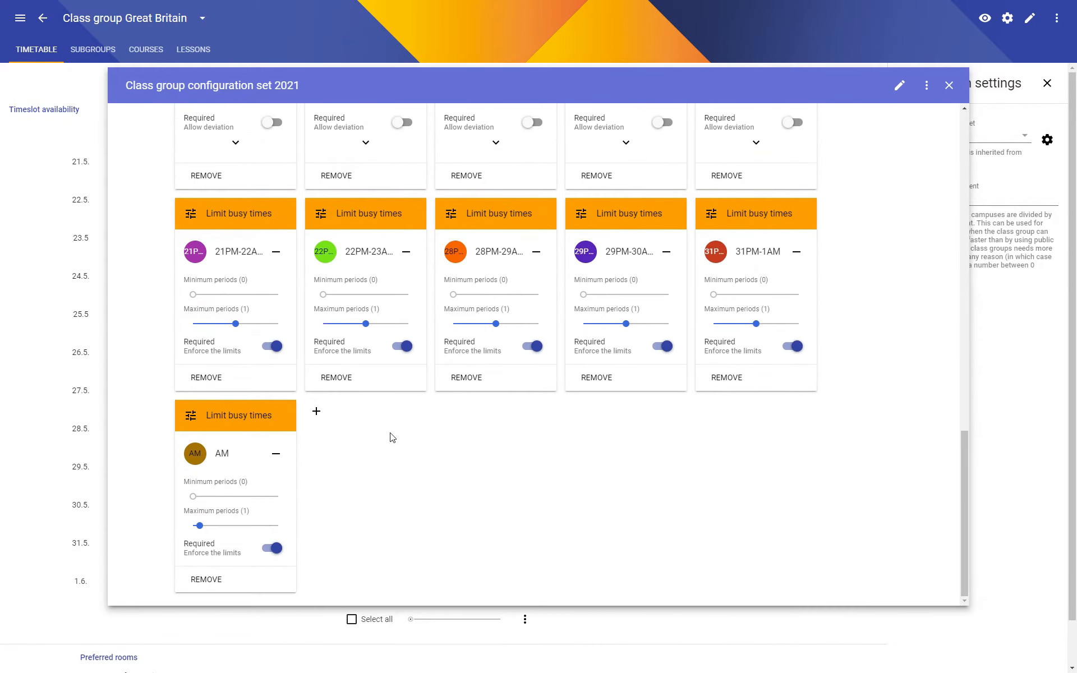
Add a required Limit busy times constraint for the End time field with minimum and maximum periods of 1.
click(316, 415)
click(350, 439)
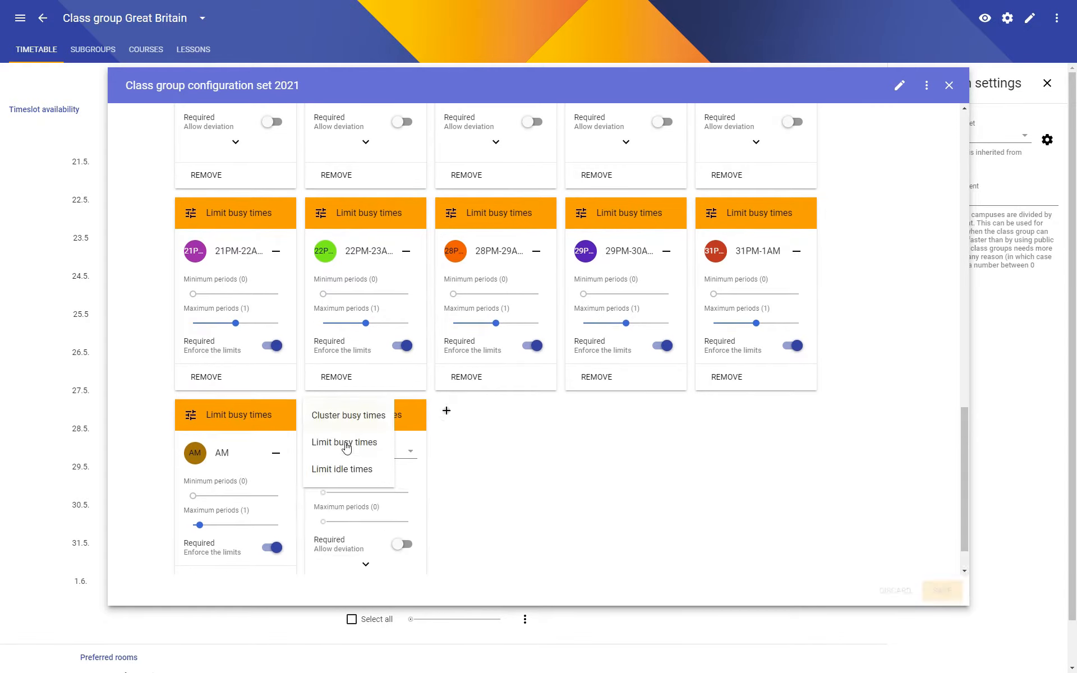
click(385, 411)
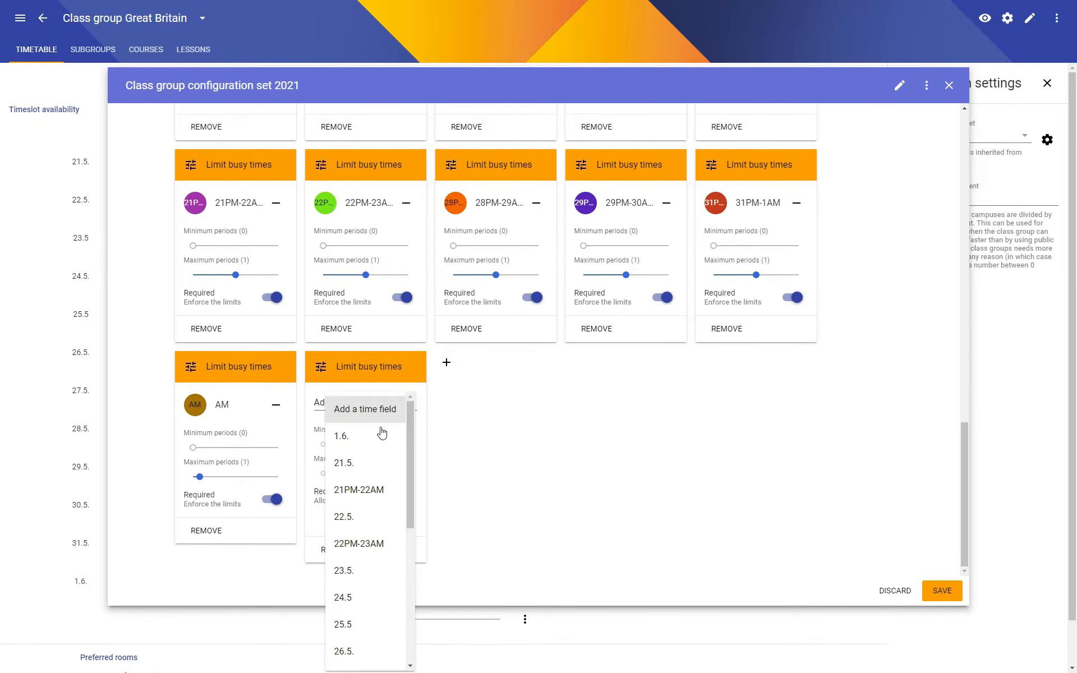
scroll(381, 431, down, 5)
click(342, 630)
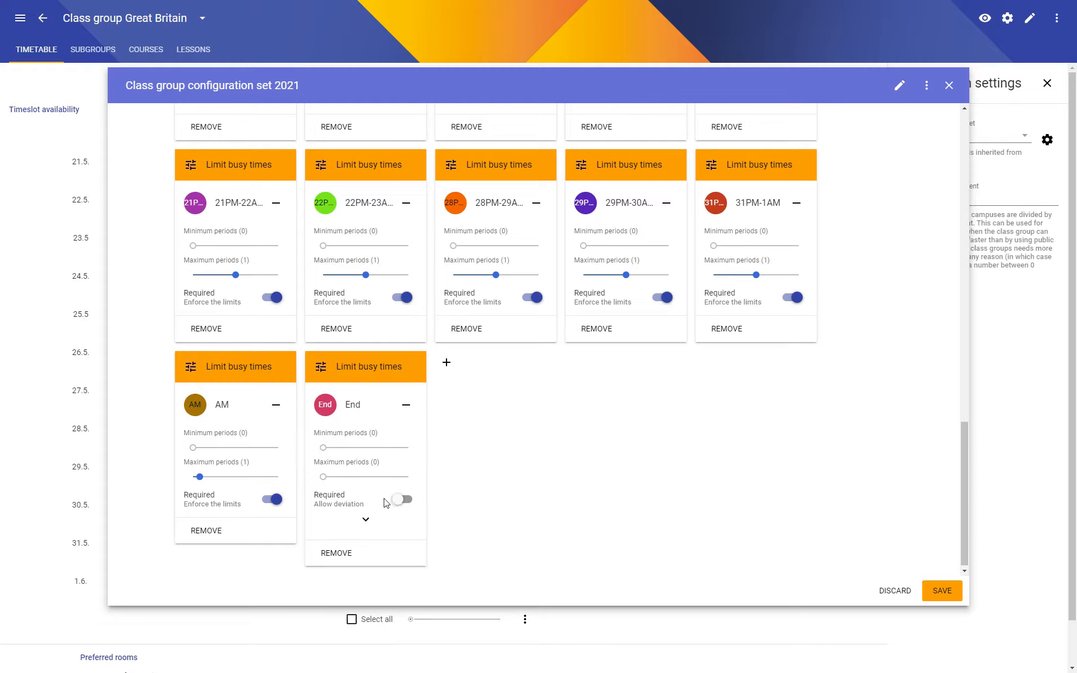
click(363, 448)
drag(365, 448, 338, 480)
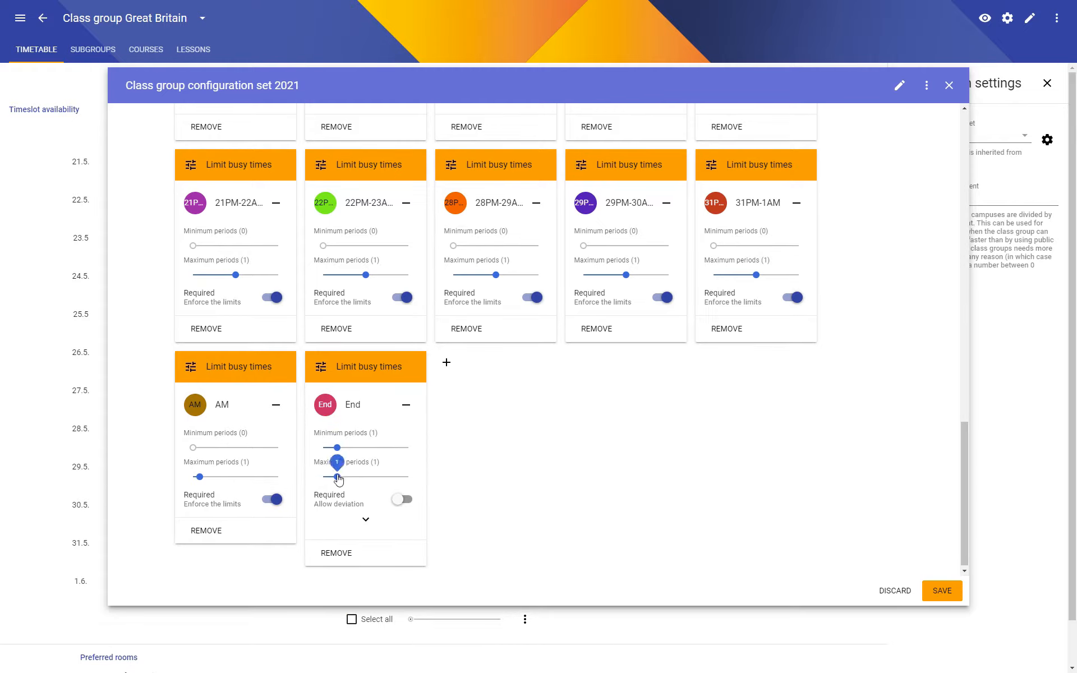
click(402, 499)
Add a required Limit busy times constraint for the Start time field with minimum and maximum periods of 1, and save the configuration set.
click(446, 382)
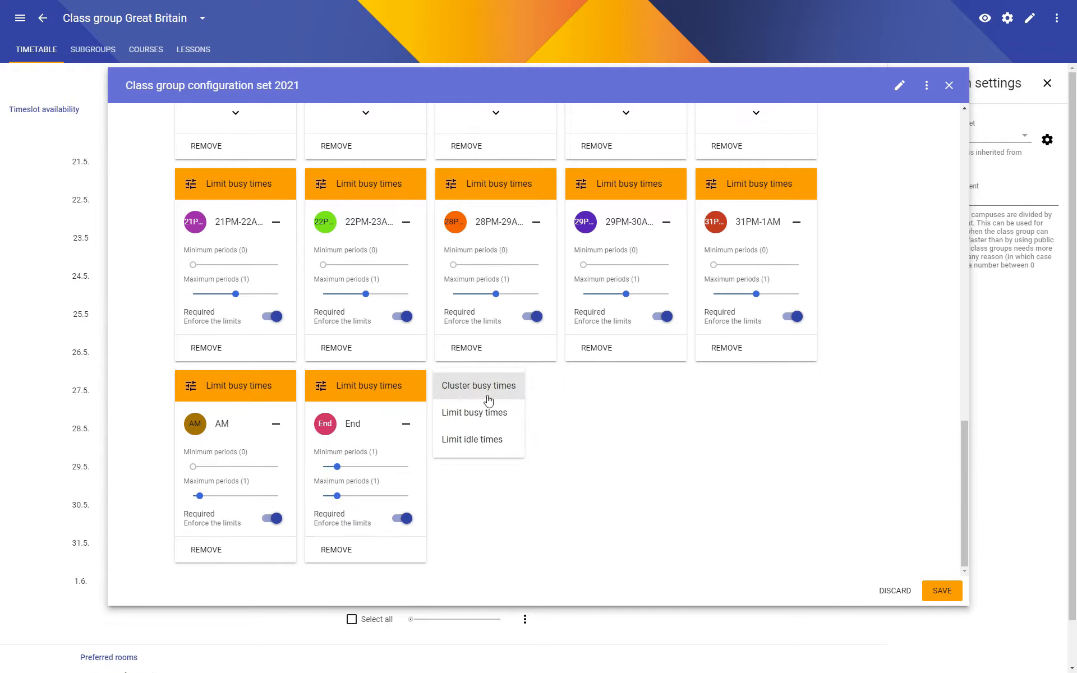
click(488, 415)
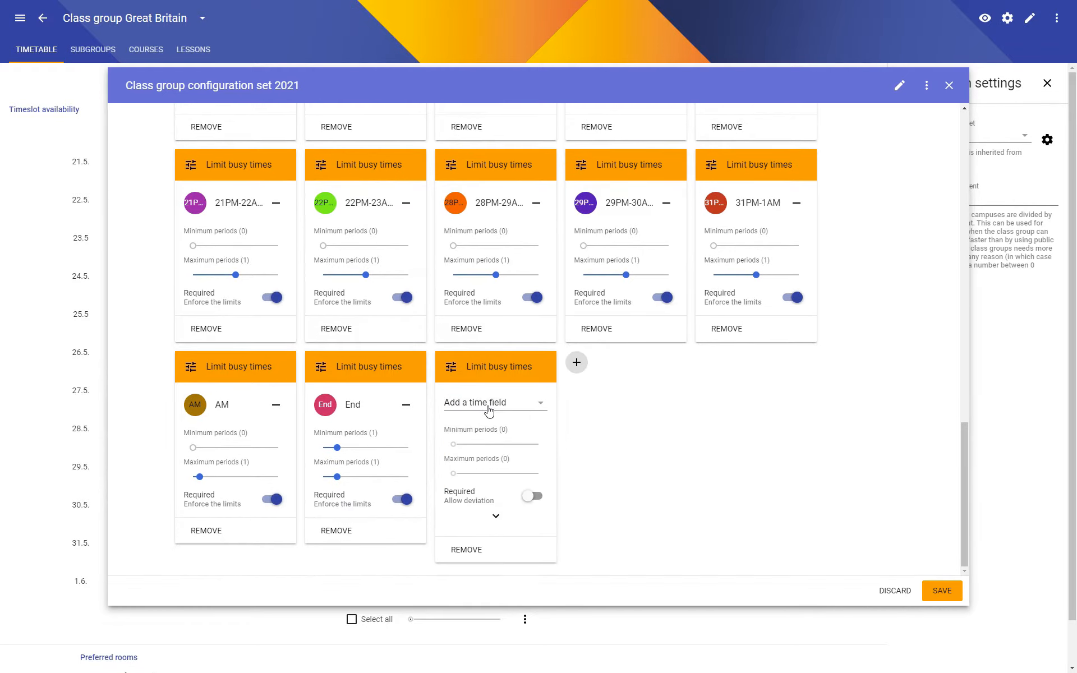
click(489, 411)
scroll(486, 561, down, 5)
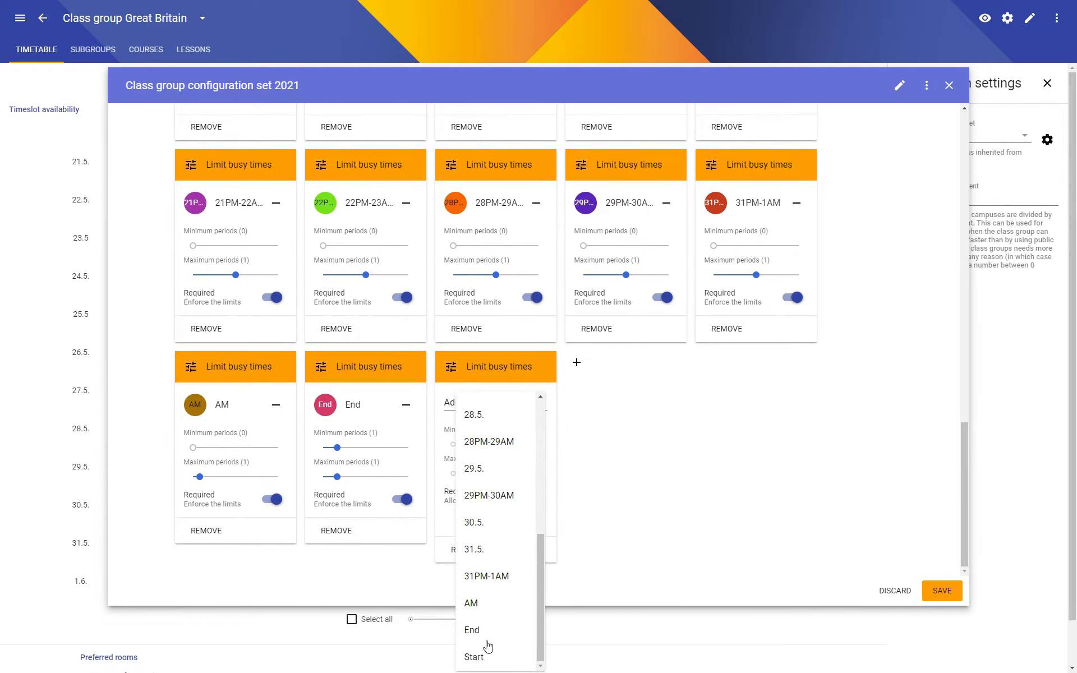
click(485, 656)
drag(459, 452, 467, 448)
click(535, 501)
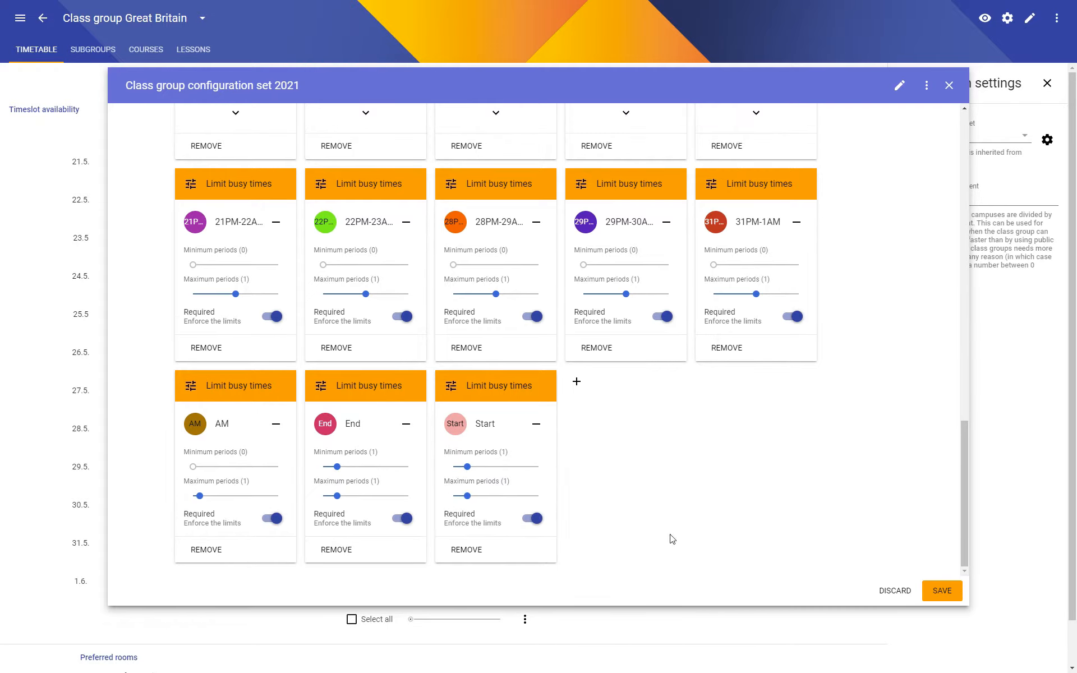
click(942, 590)
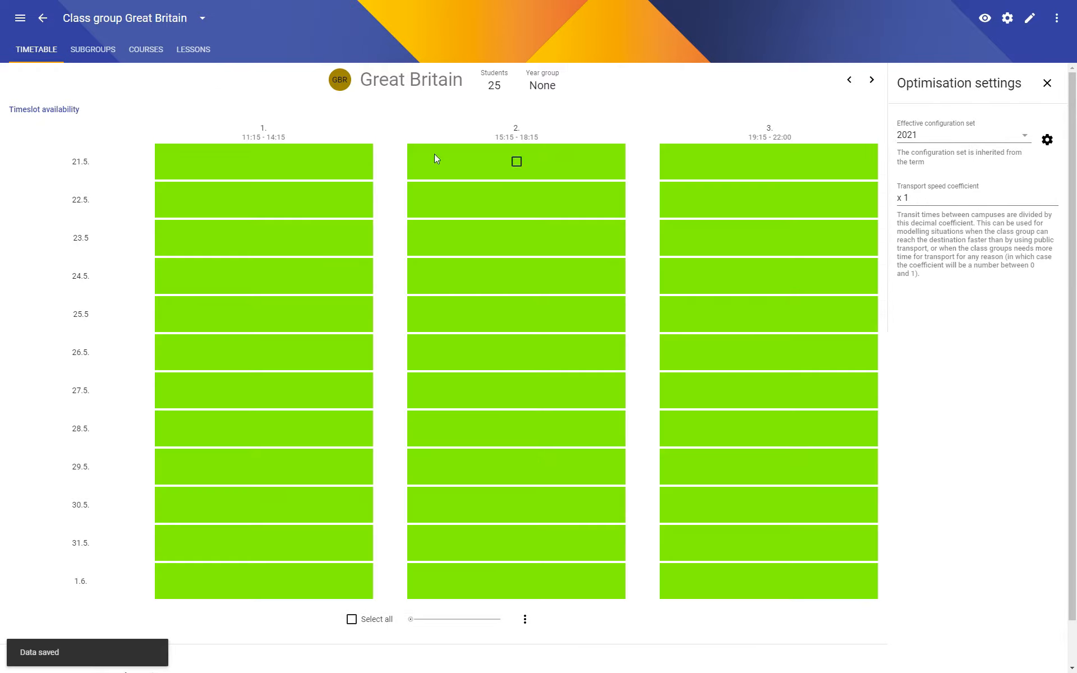
Open the Schedule Draft timetable and examine Denmark's broken global constraints.
click(34, 18)
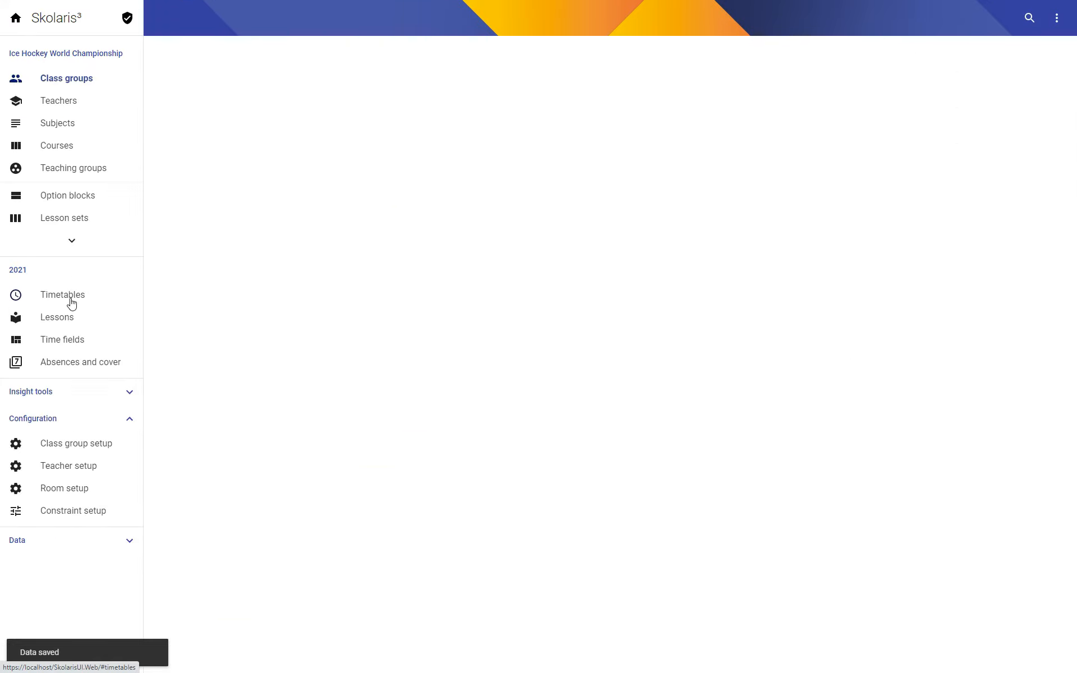
click(73, 295)
click(406, 128)
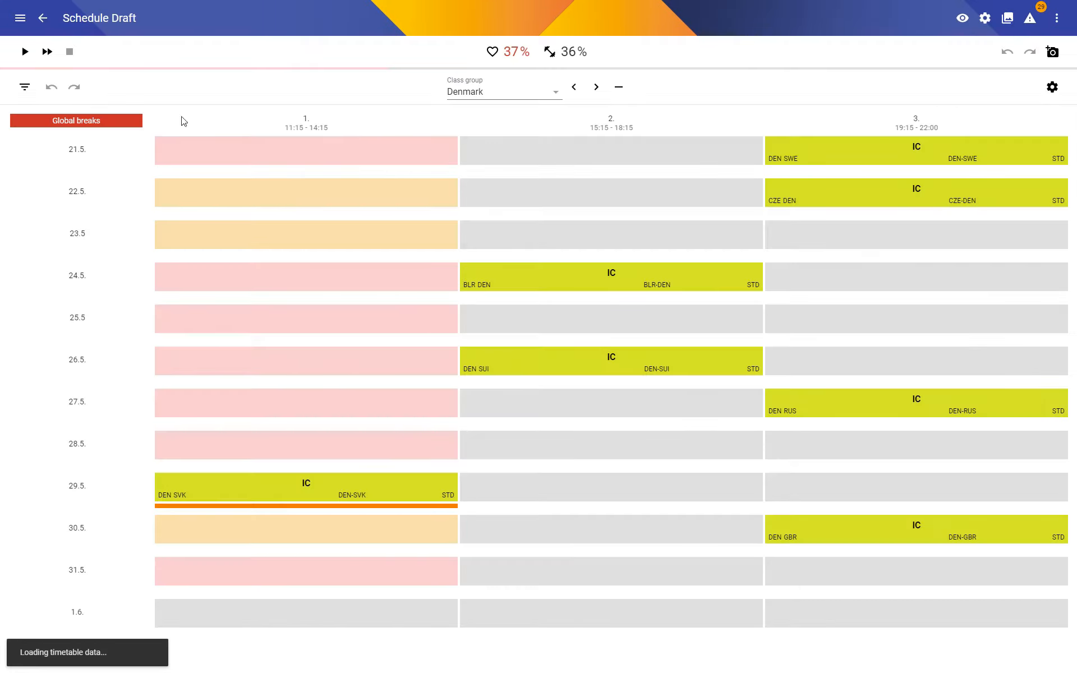
click(72, 124)
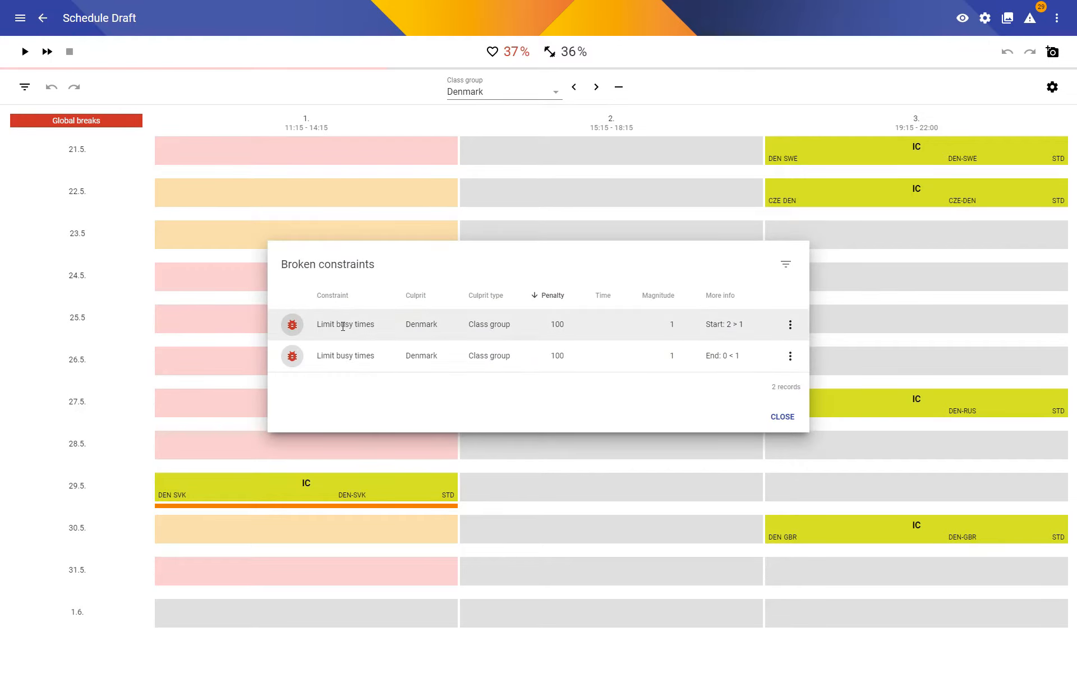
Run the optimisation of the Schedule Draft timetable for about half a minute and stop it.
click(32, 52)
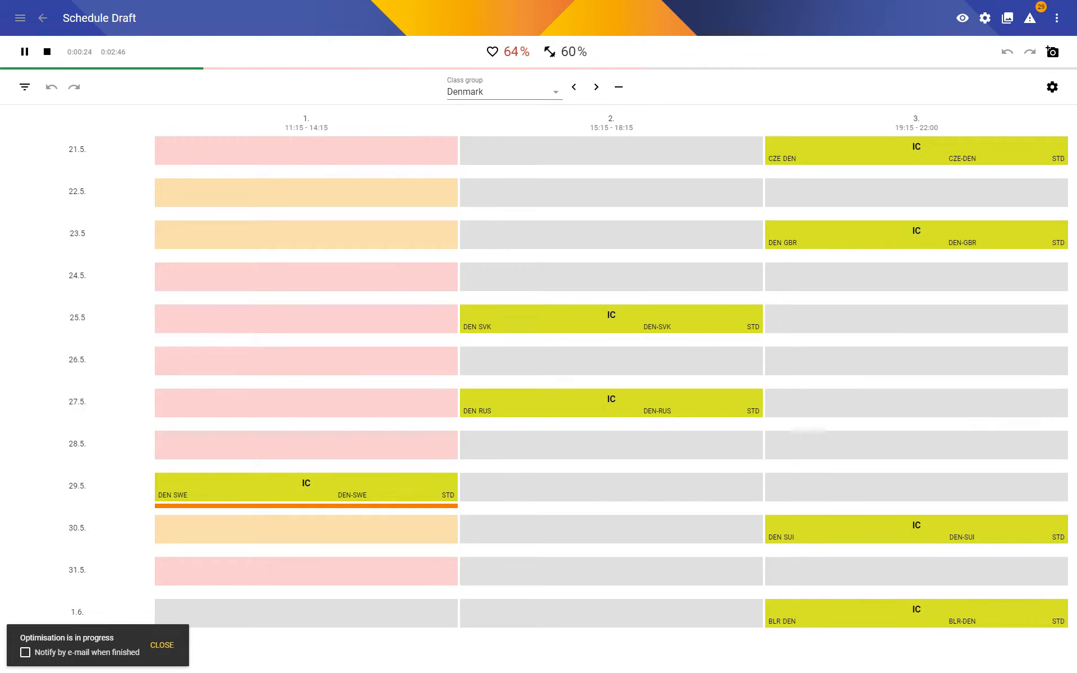
click(47, 56)
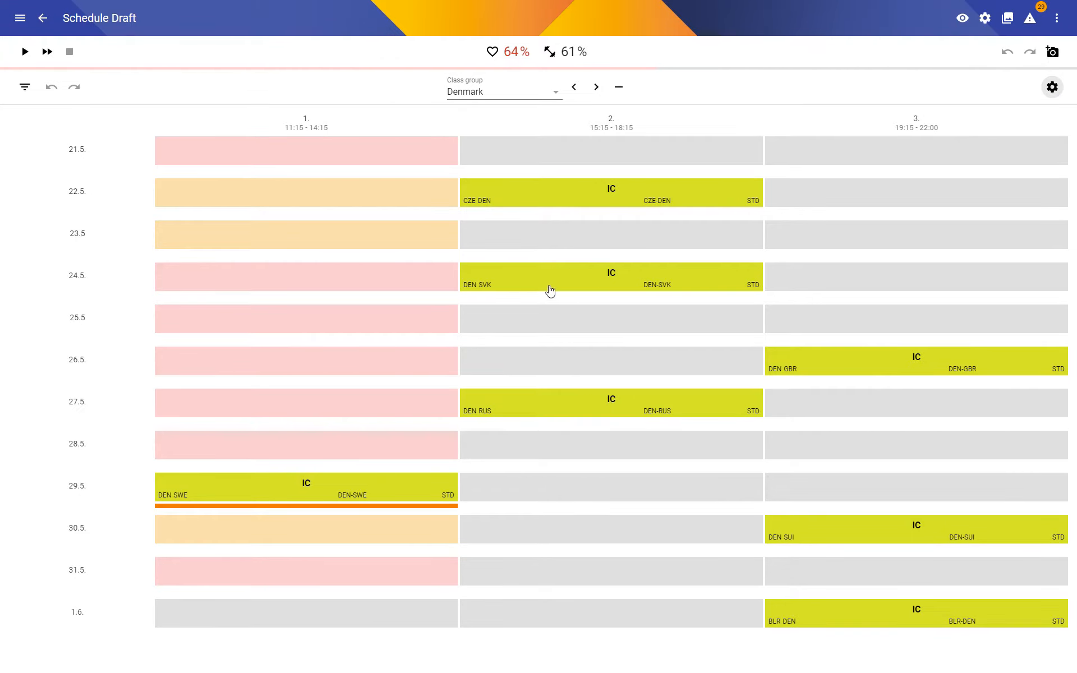
Set the maximum periods of the End and Start busy time limits to 2 in configuration set 2021, and save it.
scroll(570, 406, down, 10)
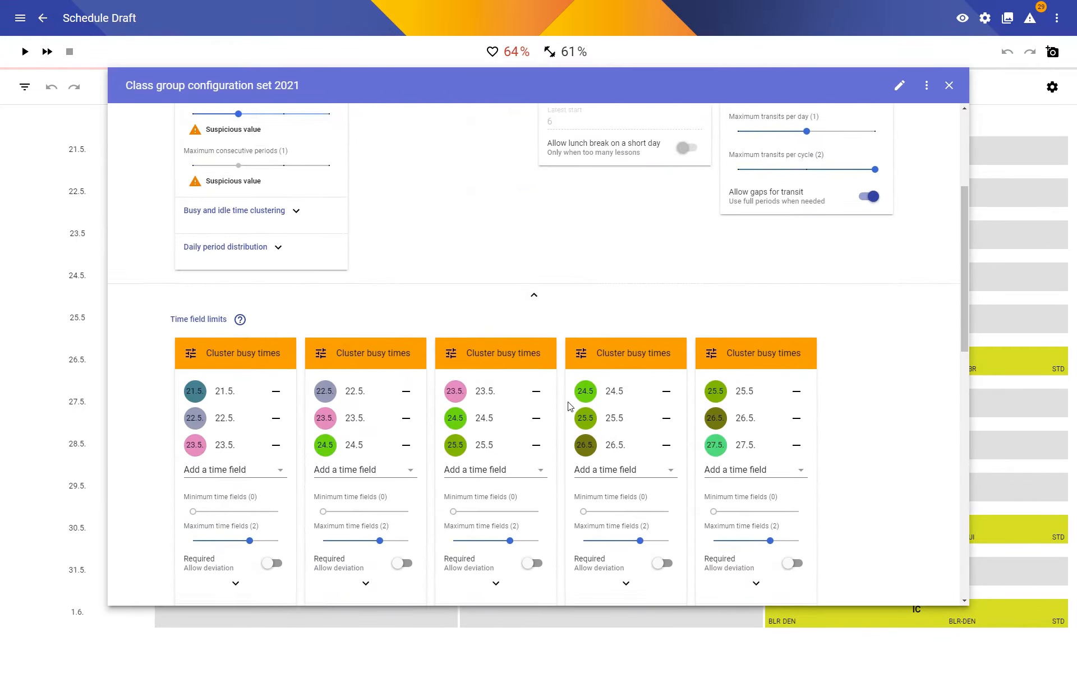
scroll(570, 406, down, 7)
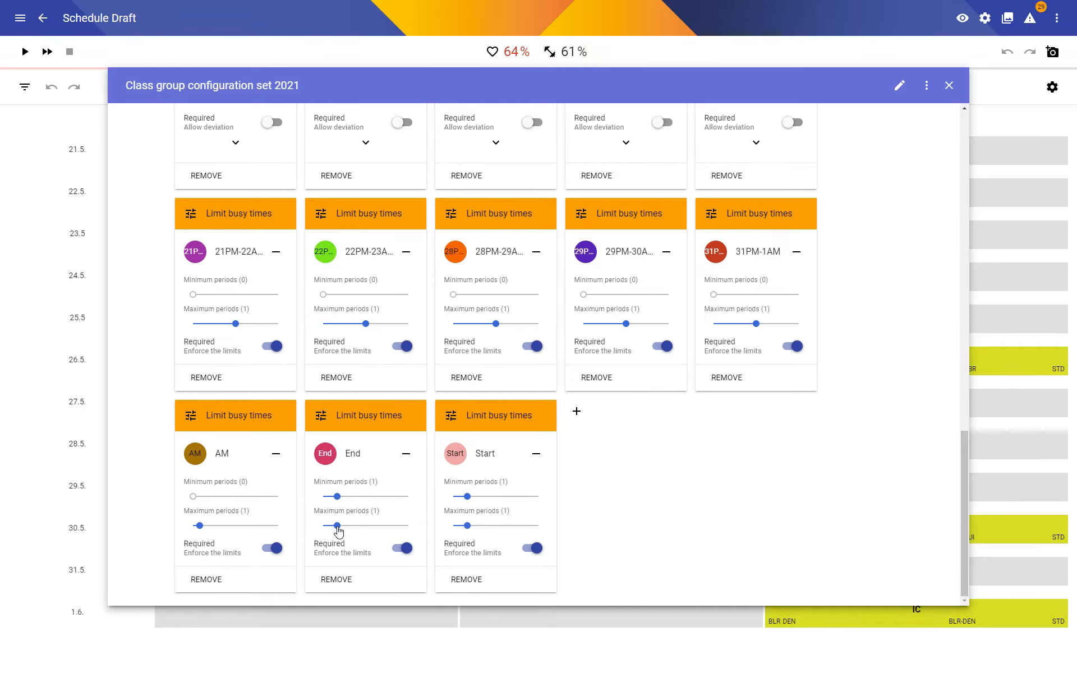
drag(338, 531, 359, 530)
drag(468, 526, 479, 532)
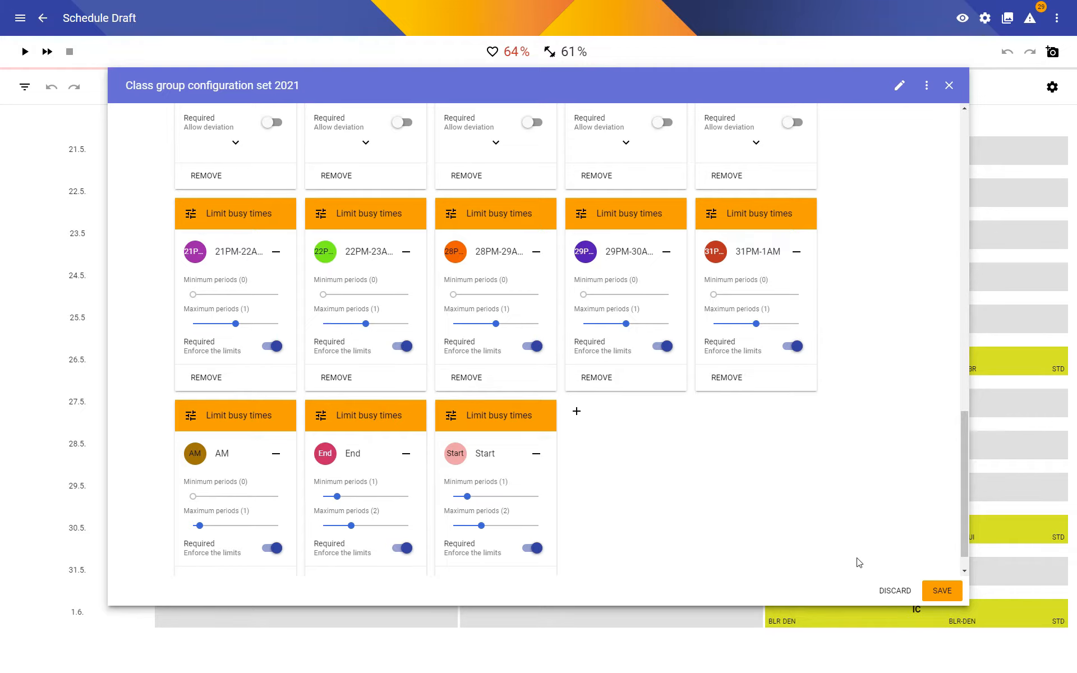
click(943, 592)
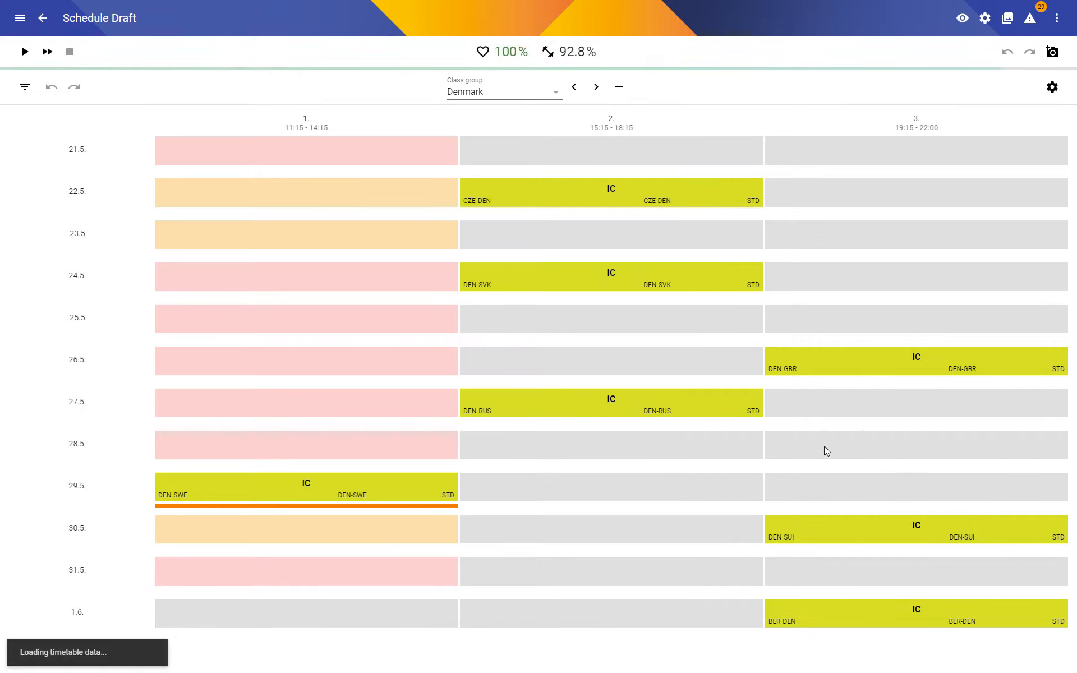
Start optimising the Schedule Draft timetable and review each team's schedule from Belarus through Switzerland while it runs.
click(25, 51)
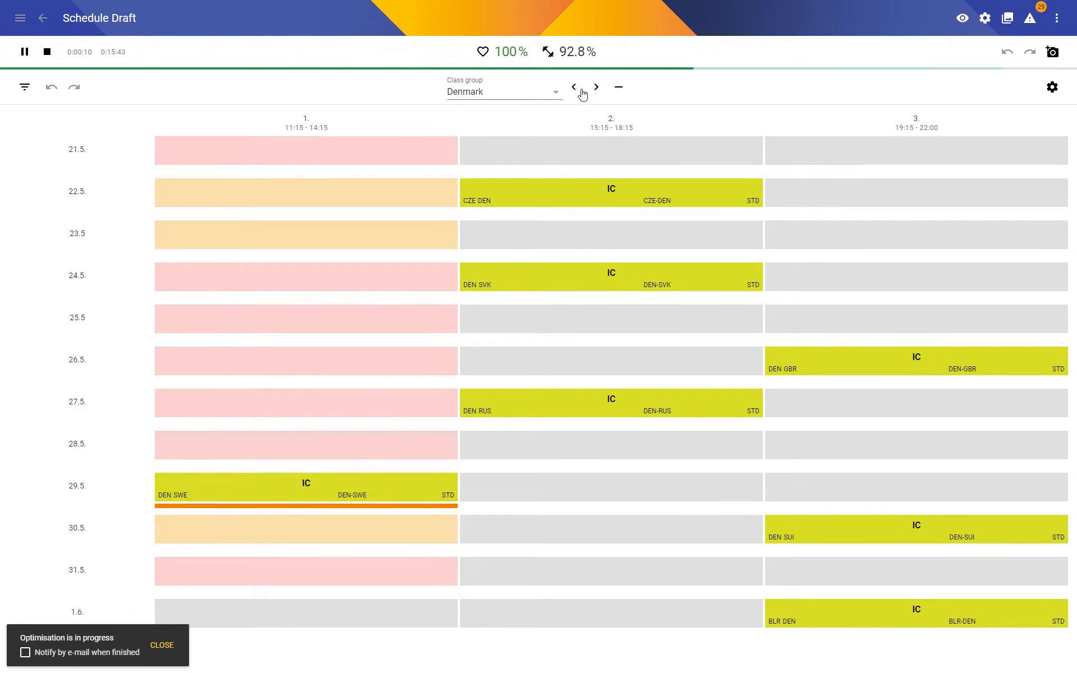
click(537, 92)
click(542, 116)
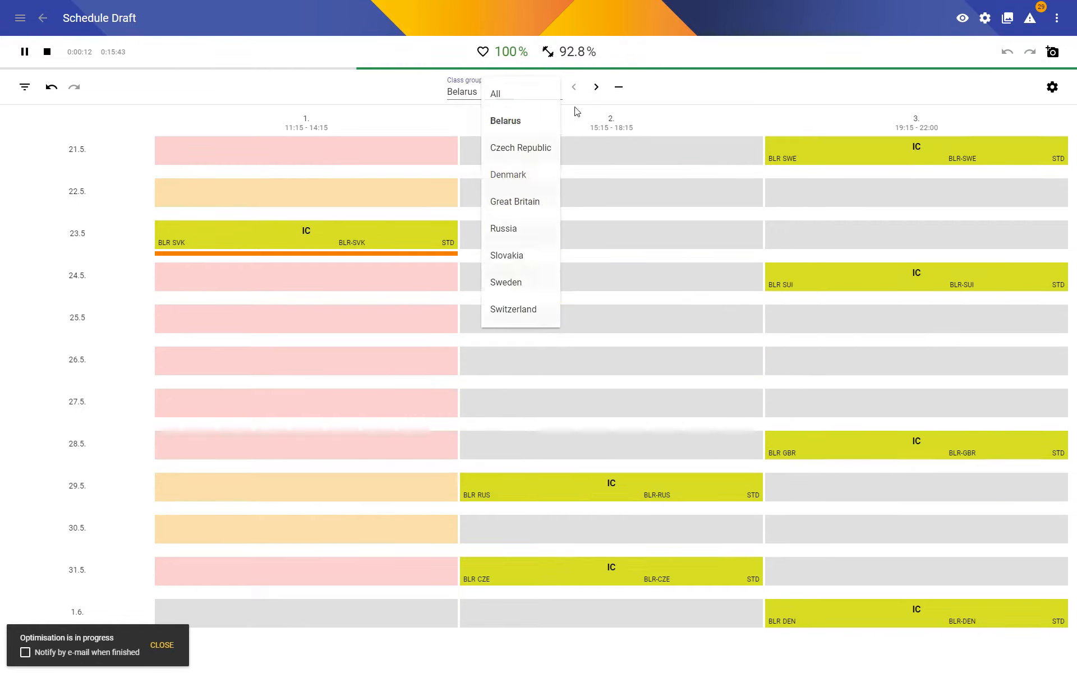
click(600, 91)
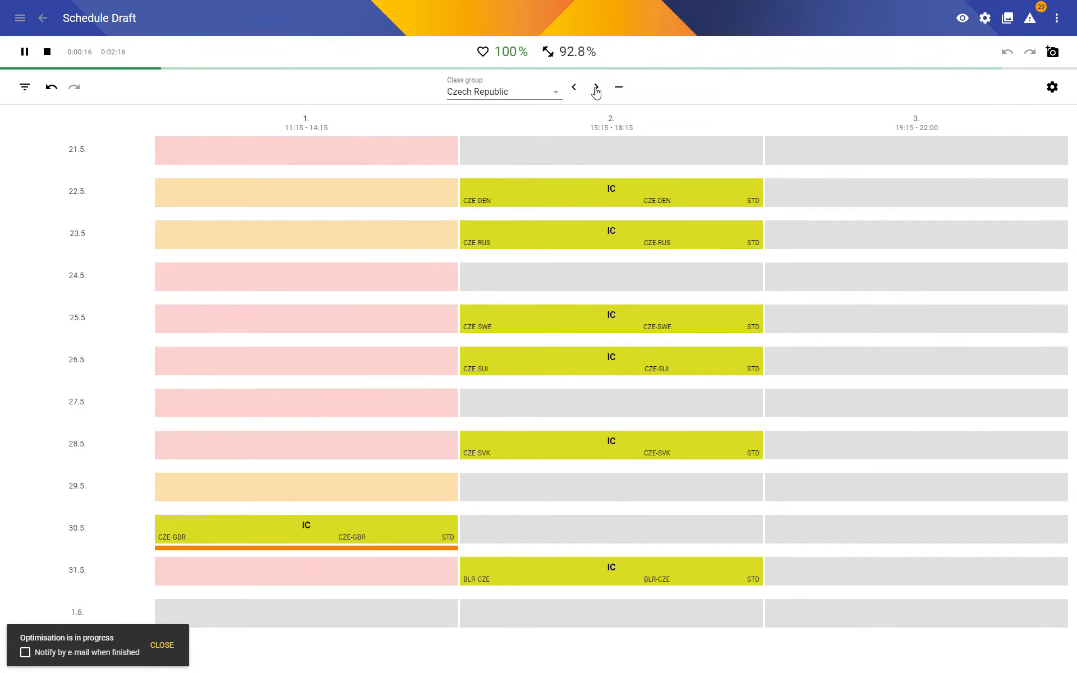
click(596, 91)
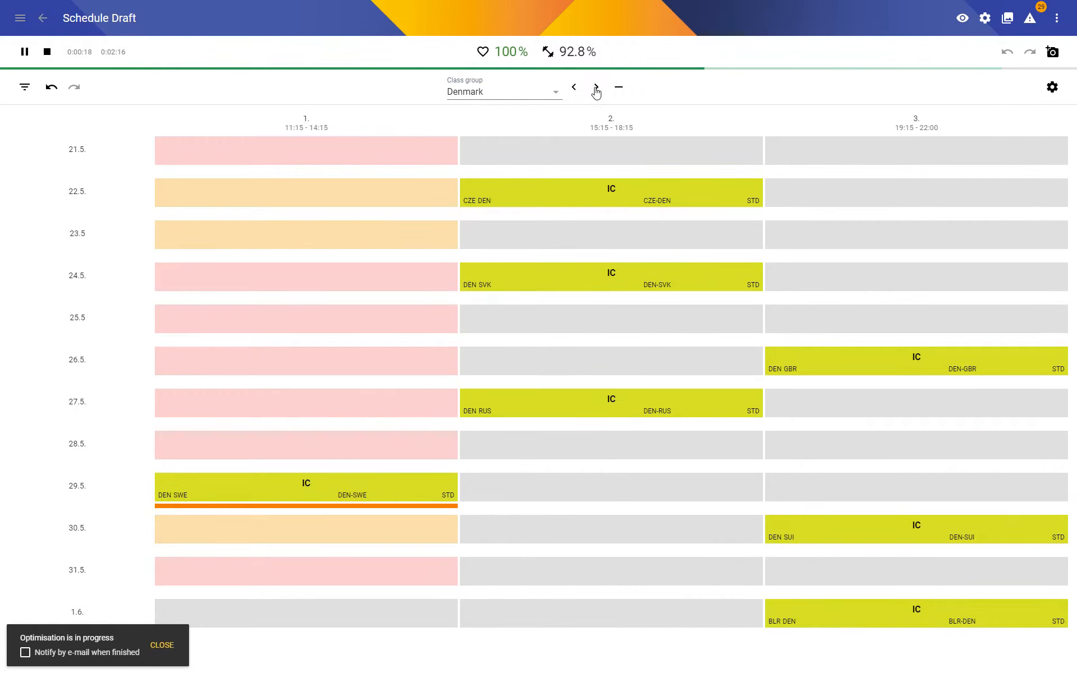
click(596, 91)
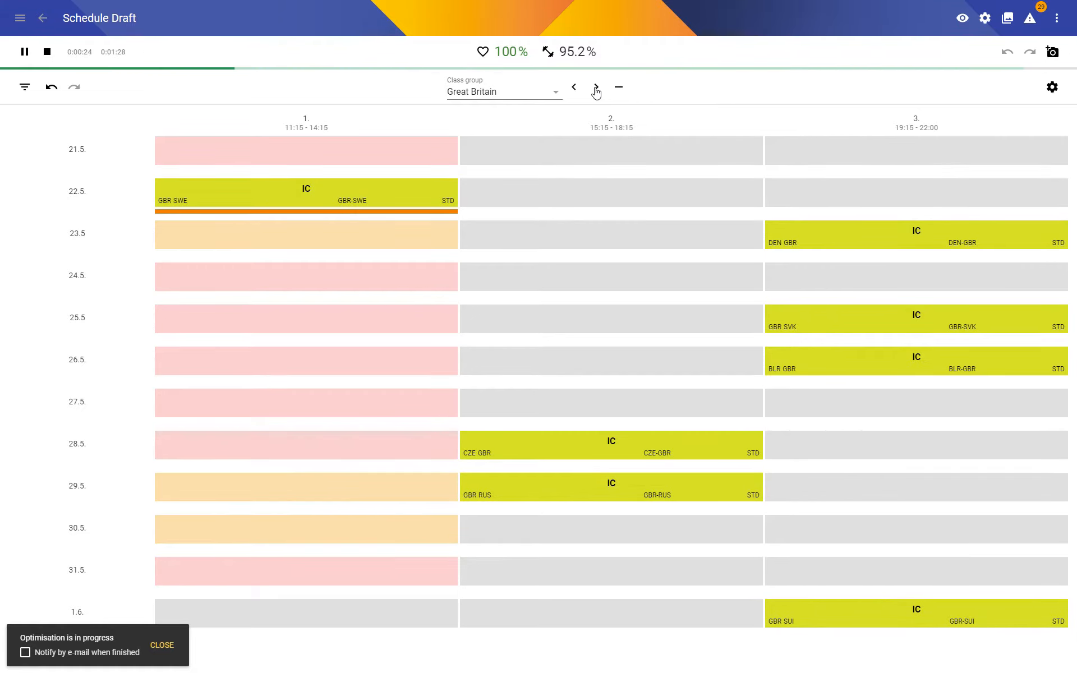
click(597, 91)
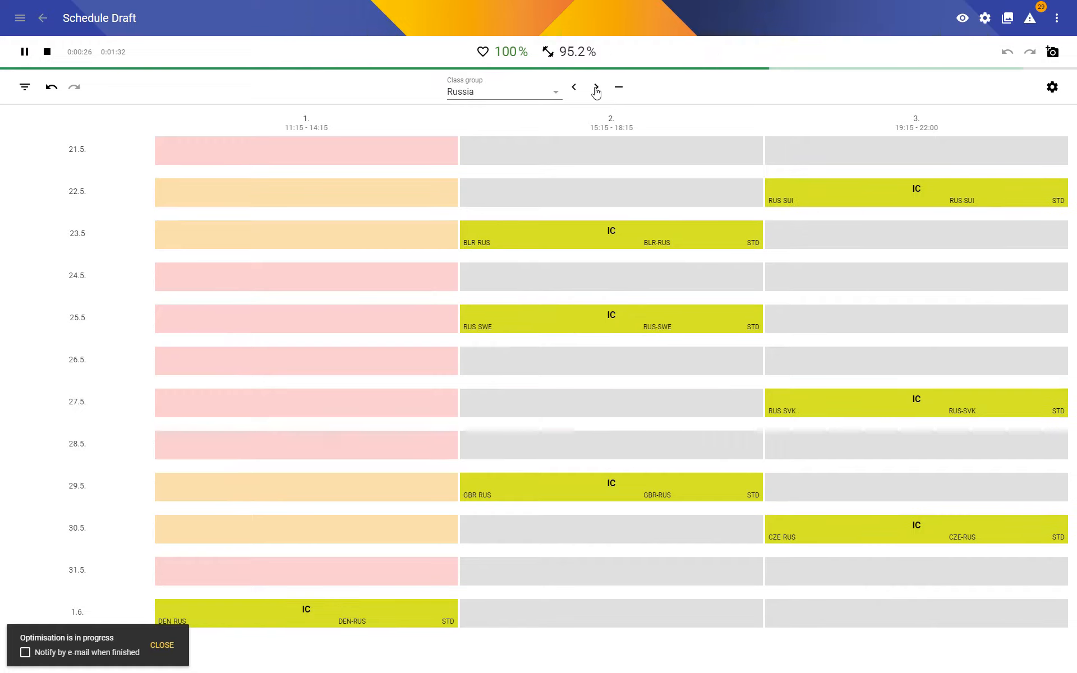
click(596, 91)
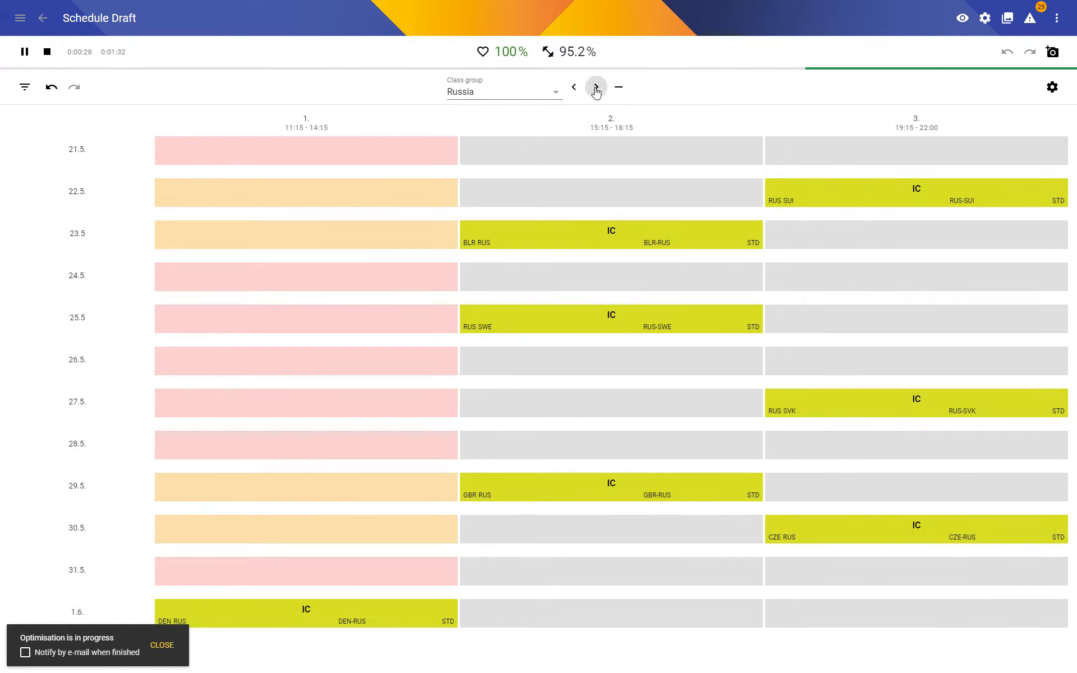
click(573, 88)
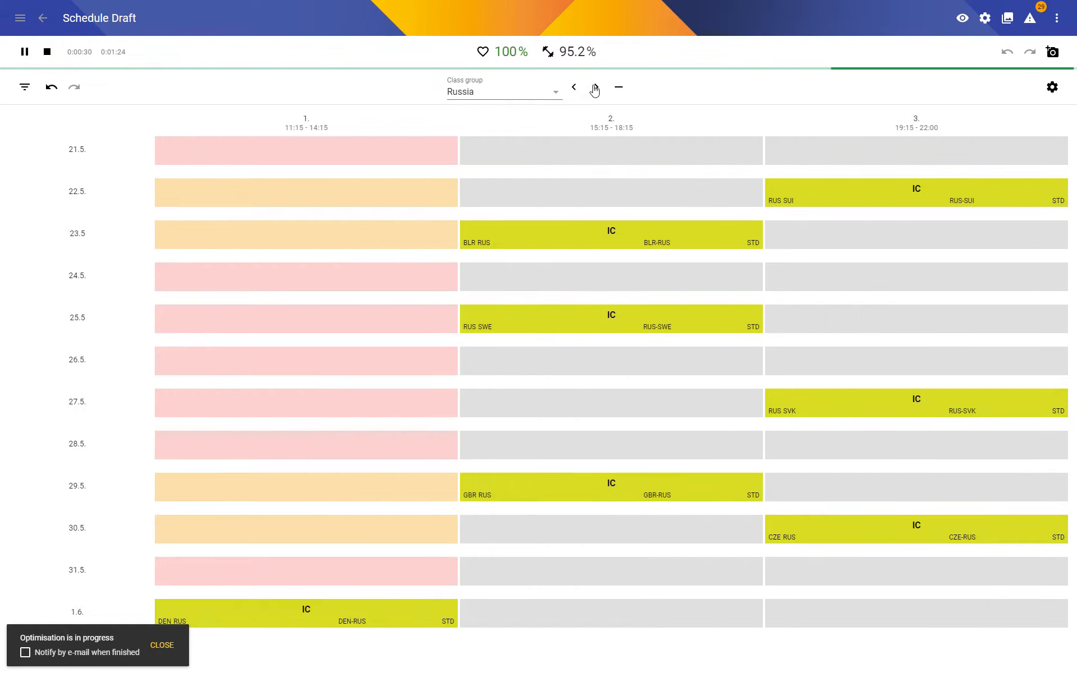
click(596, 90)
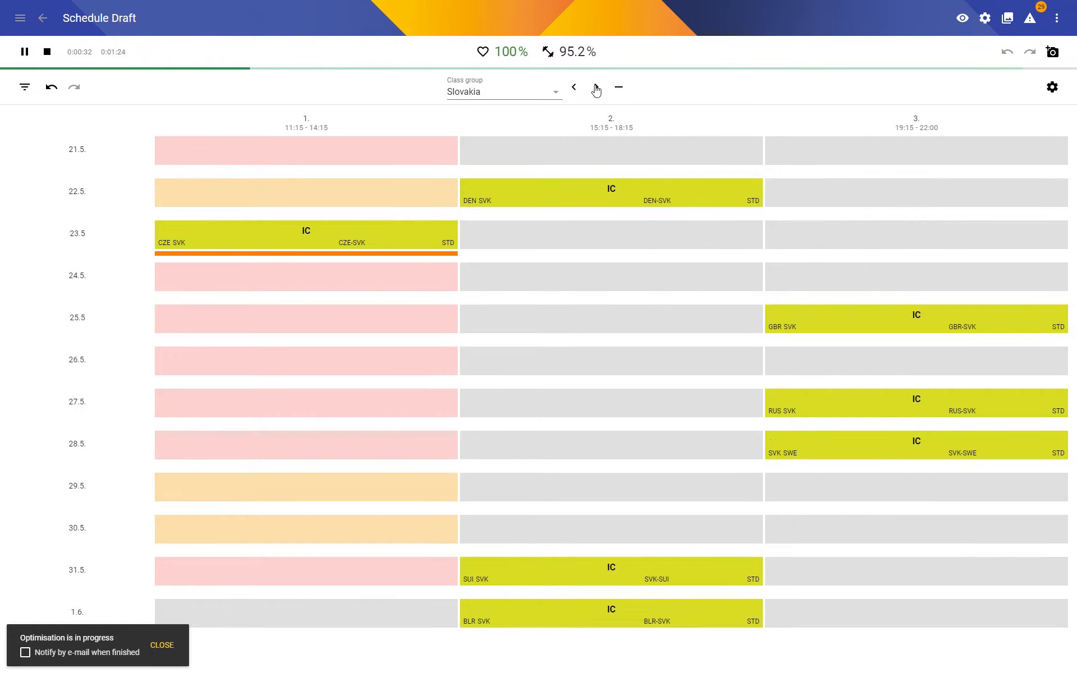
click(596, 90)
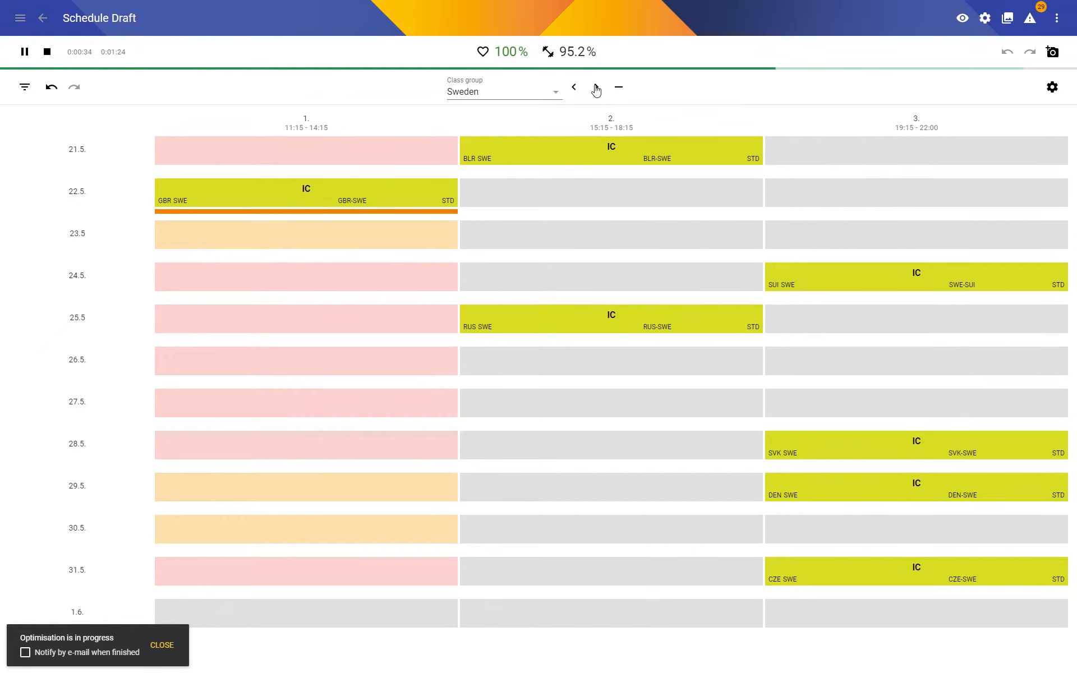
click(596, 90)
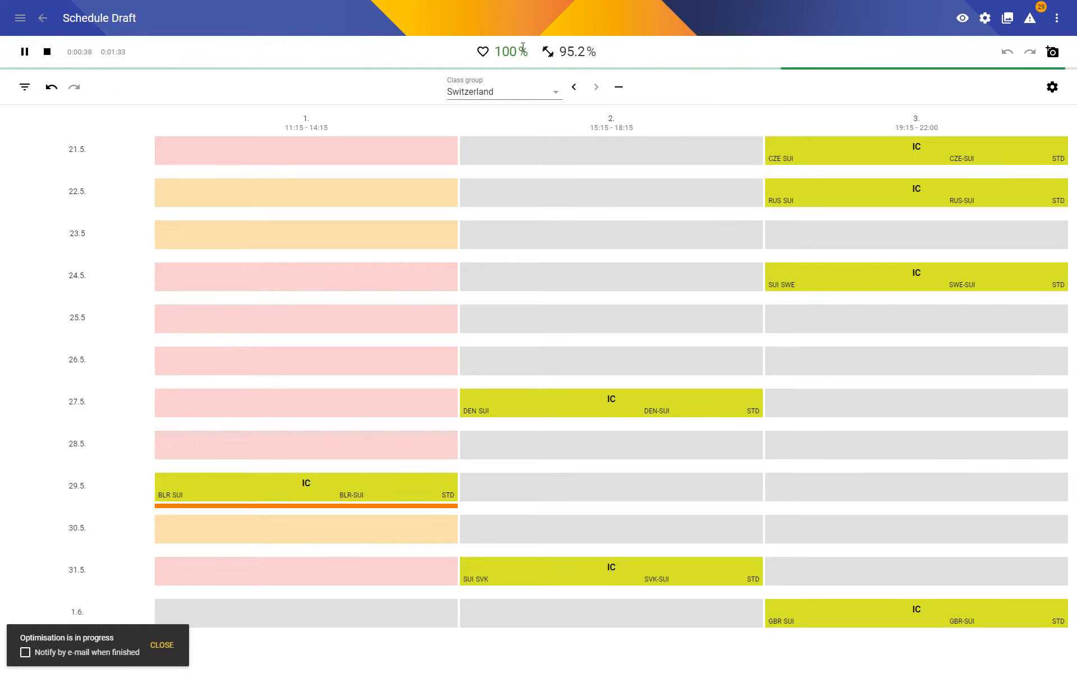
Examine the broken fitness constraints, including the BLR-SUI lesson's timeslot availability, and stop the optimisation after about one minute.
click(559, 51)
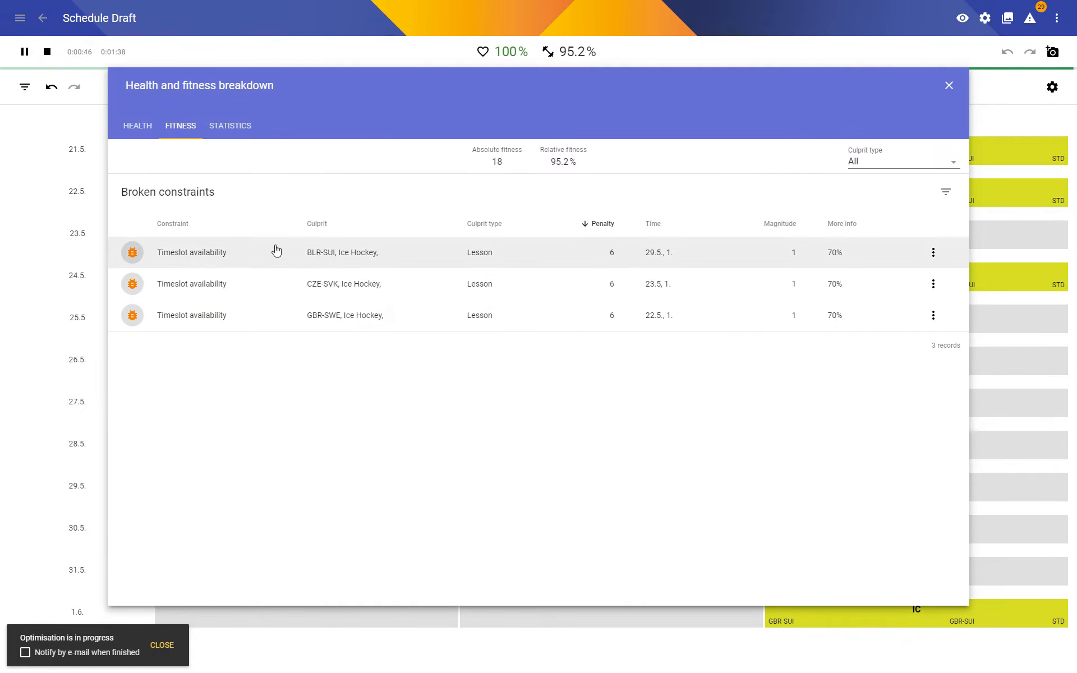
click(182, 259)
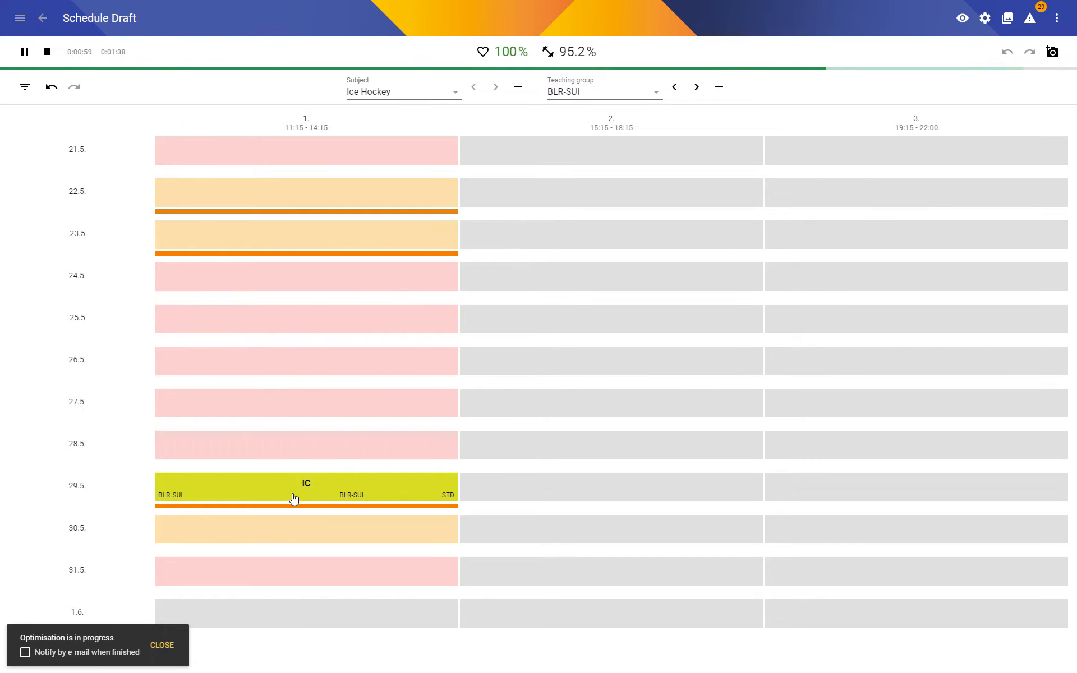
click(547, 52)
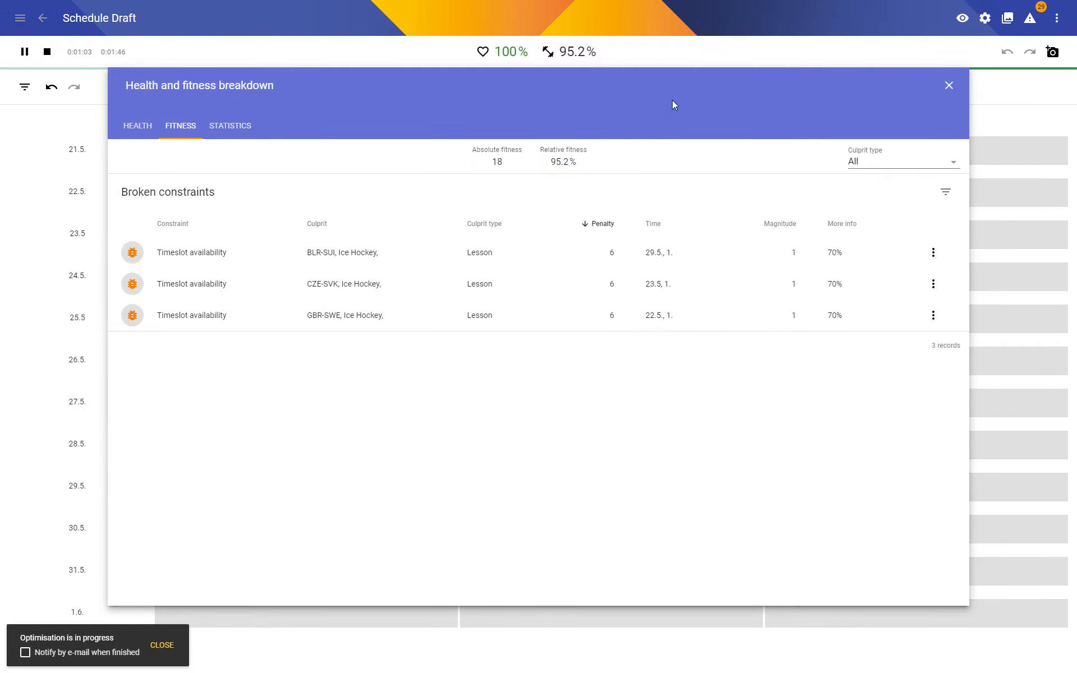
click(948, 86)
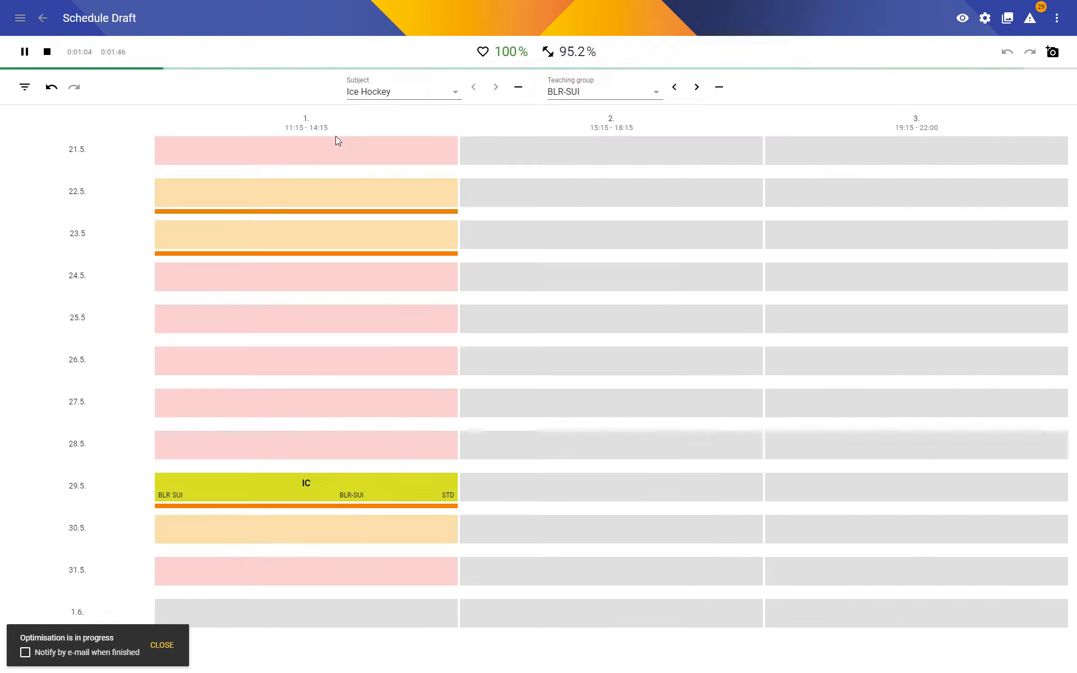
click(48, 53)
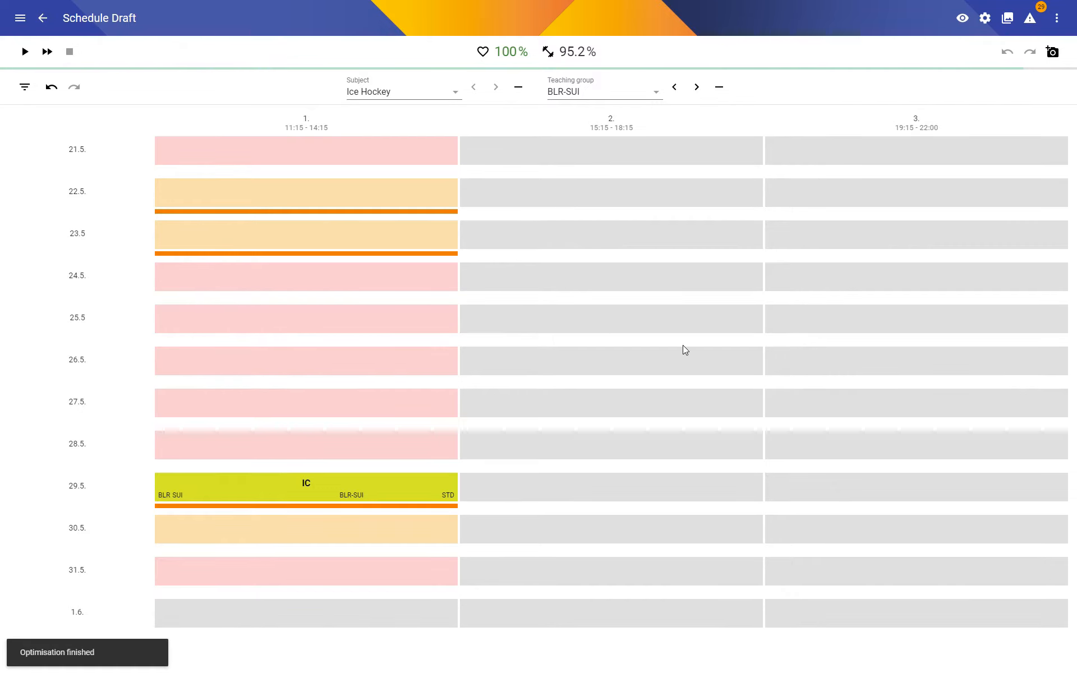